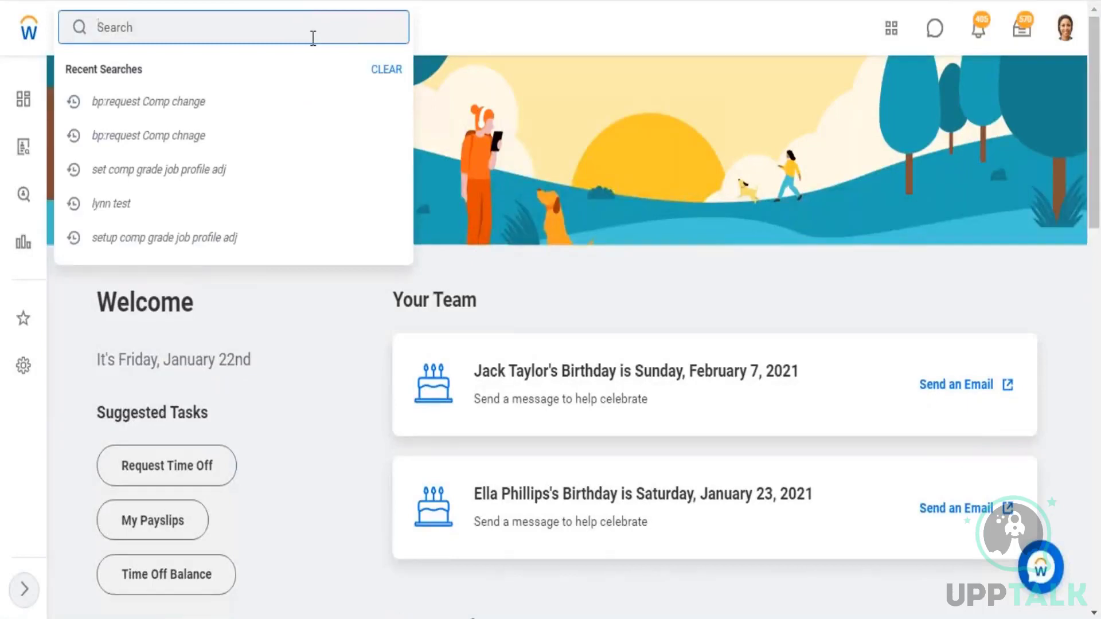
# Start a proxy session acting as the chosen worker and dismiss the implementation preview banner
pyautogui.write('start proxy')
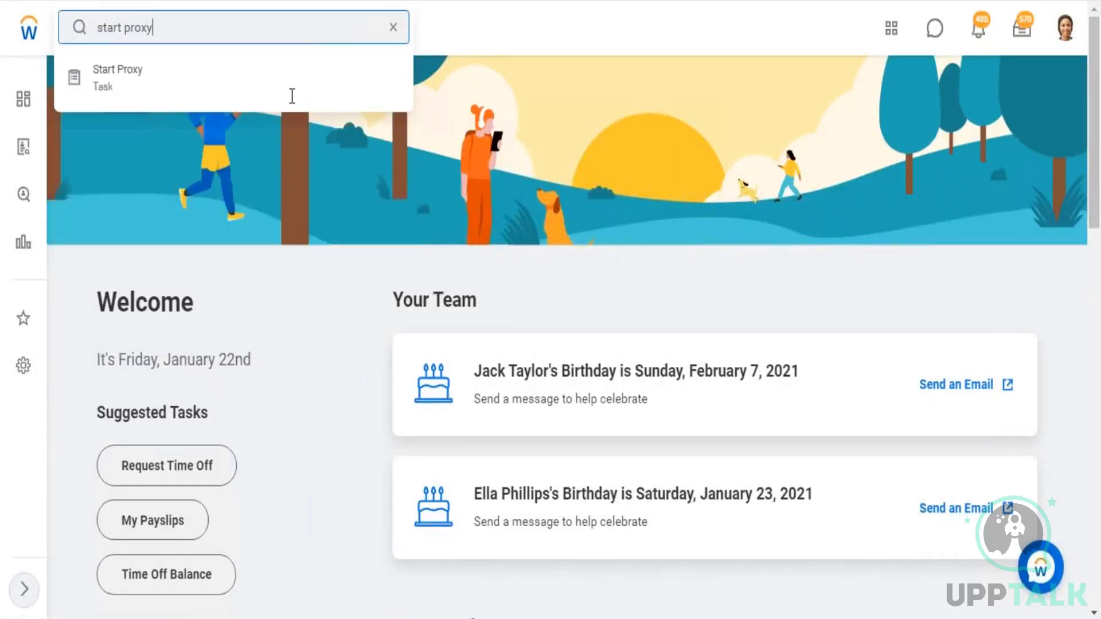
pyautogui.click(201, 82)
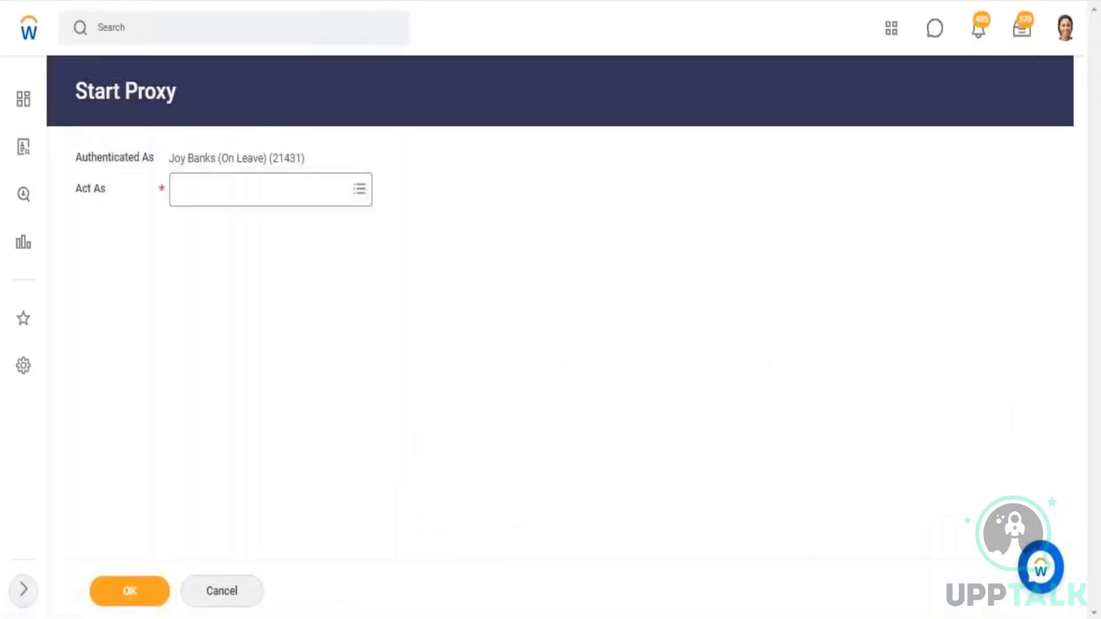
pyautogui.click(193, 195)
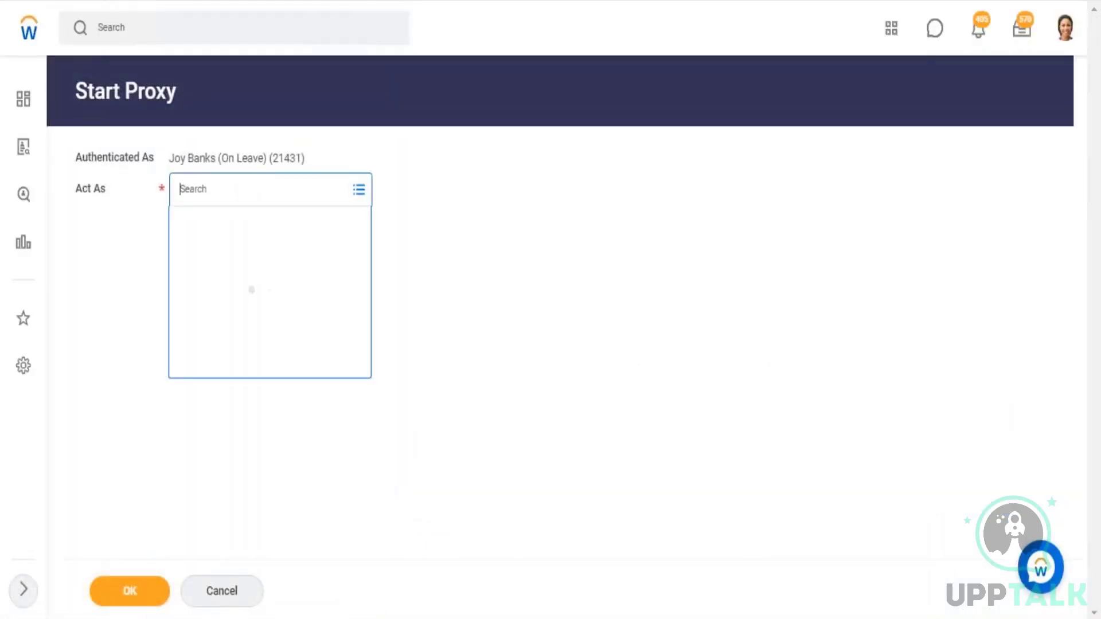
pyautogui.write('logan mcneil')
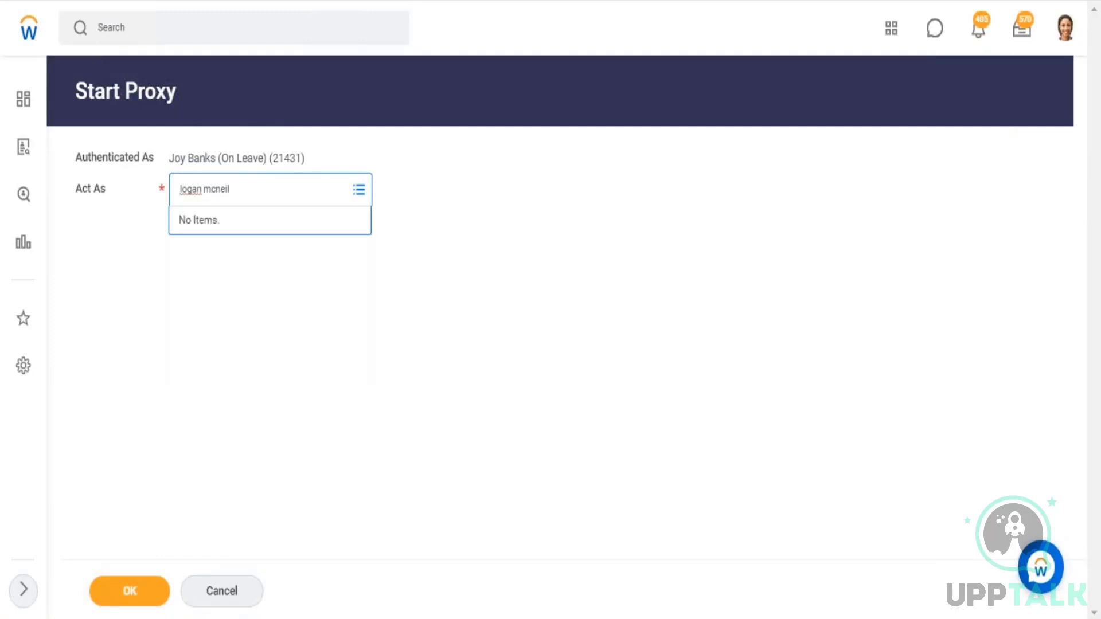
pyautogui.press('Return')
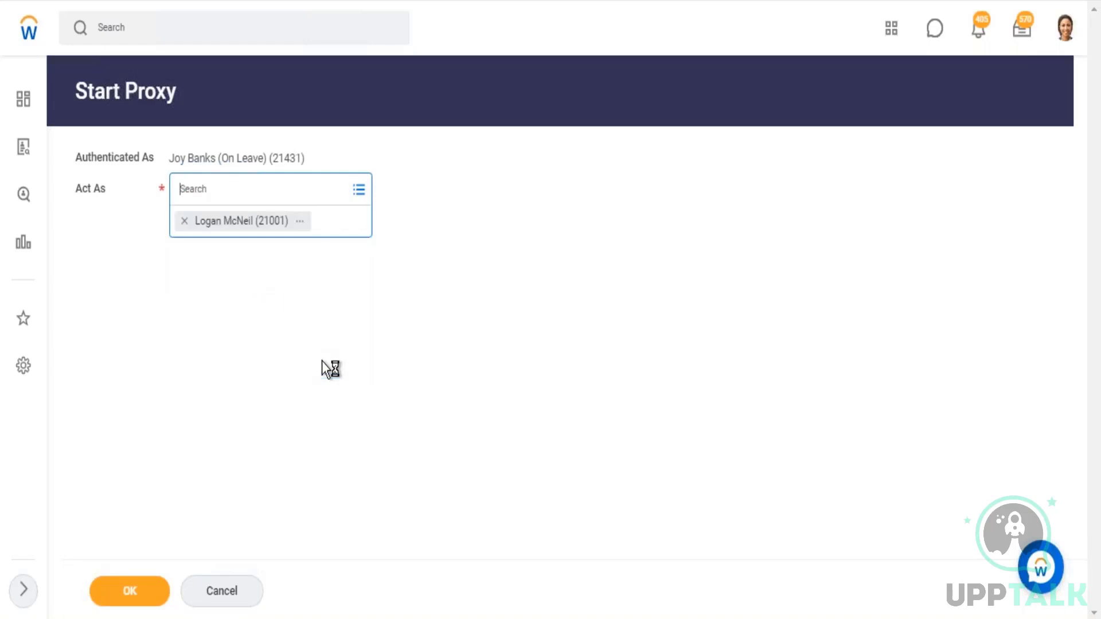
pyautogui.click(159, 592)
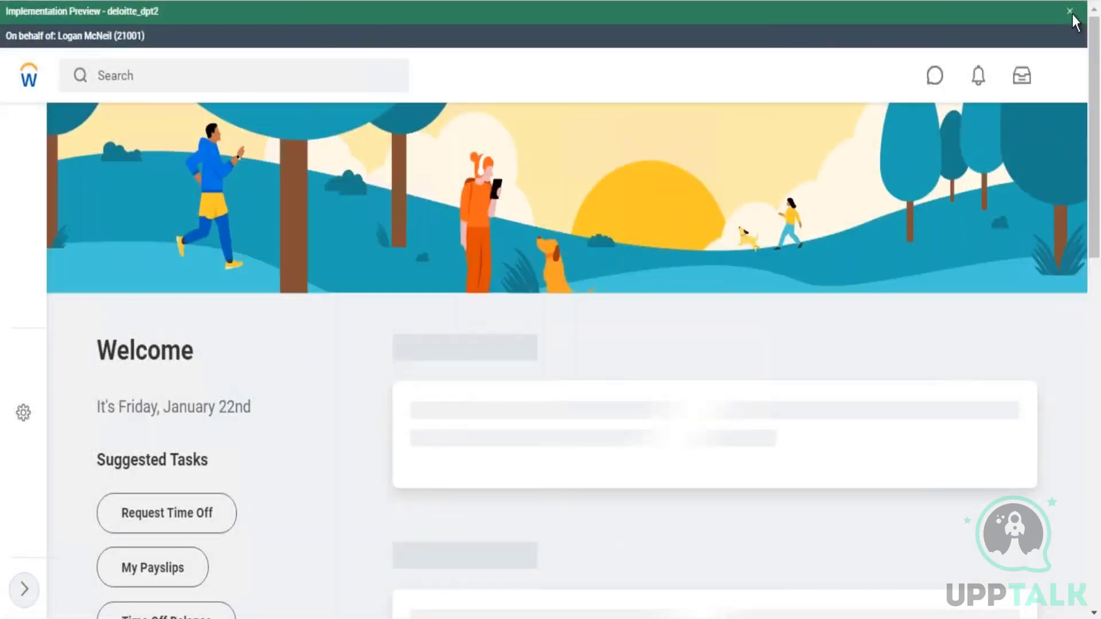
pyautogui.click(1069, 12)
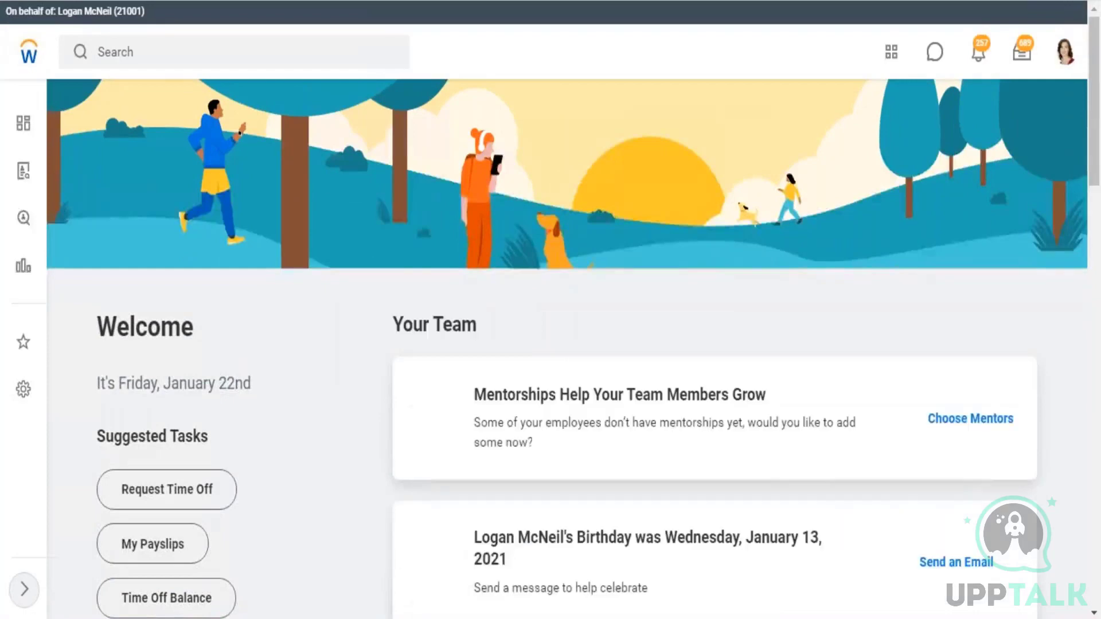
# Find and open the Data Catalog report
pyautogui.click(317, 54)
pyautogui.write('data cata')
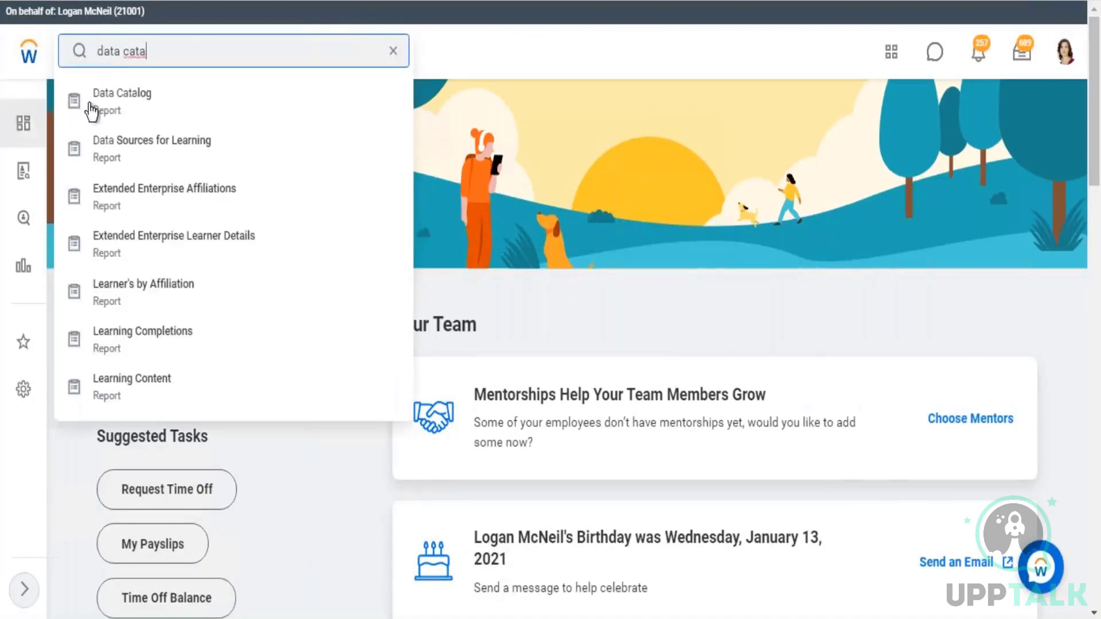
pyautogui.click(93, 108)
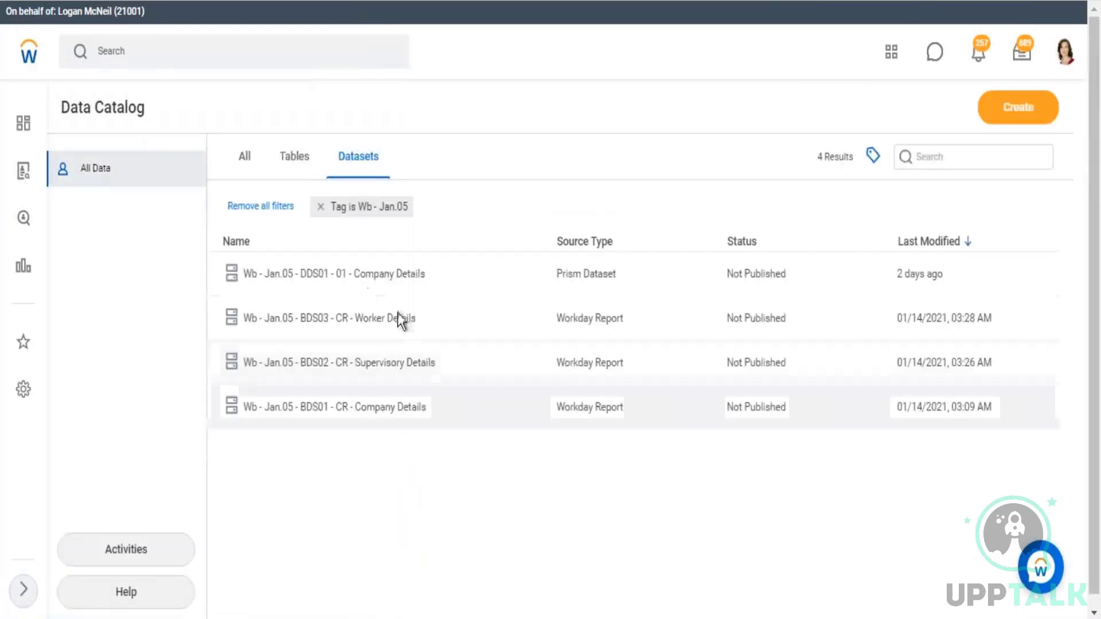
# Open the Wb - Jan.05 - DDS01 - 01 - Company Details dataset for editing and dismiss the preview banner
pyautogui.rightClick(359, 271)
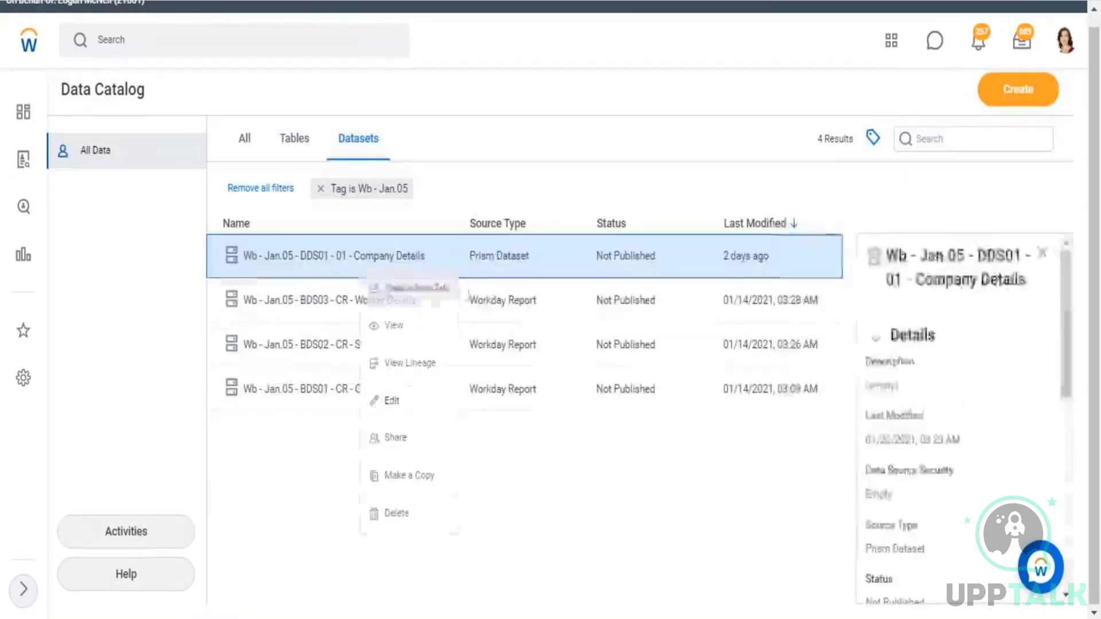
pyautogui.click(428, 304)
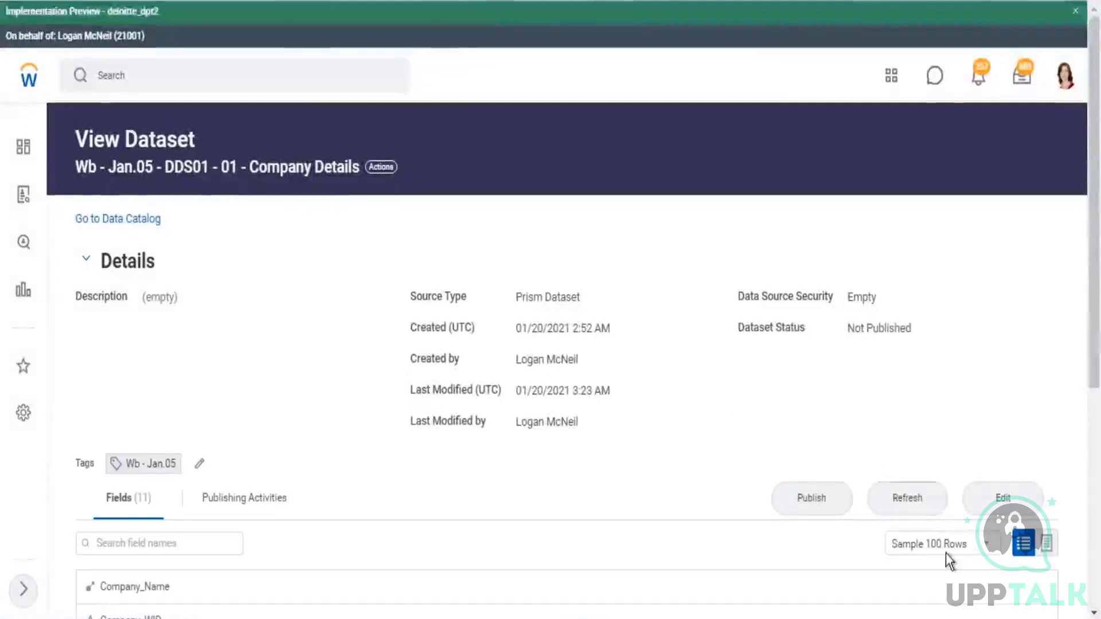
pyautogui.click(1003, 498)
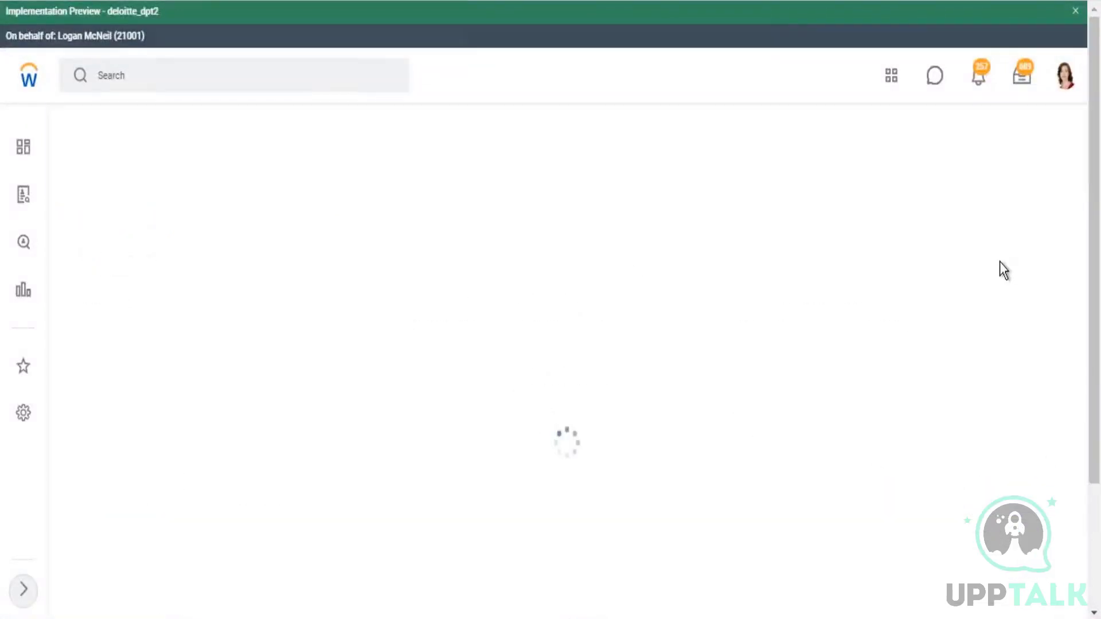
pyautogui.click(1076, 12)
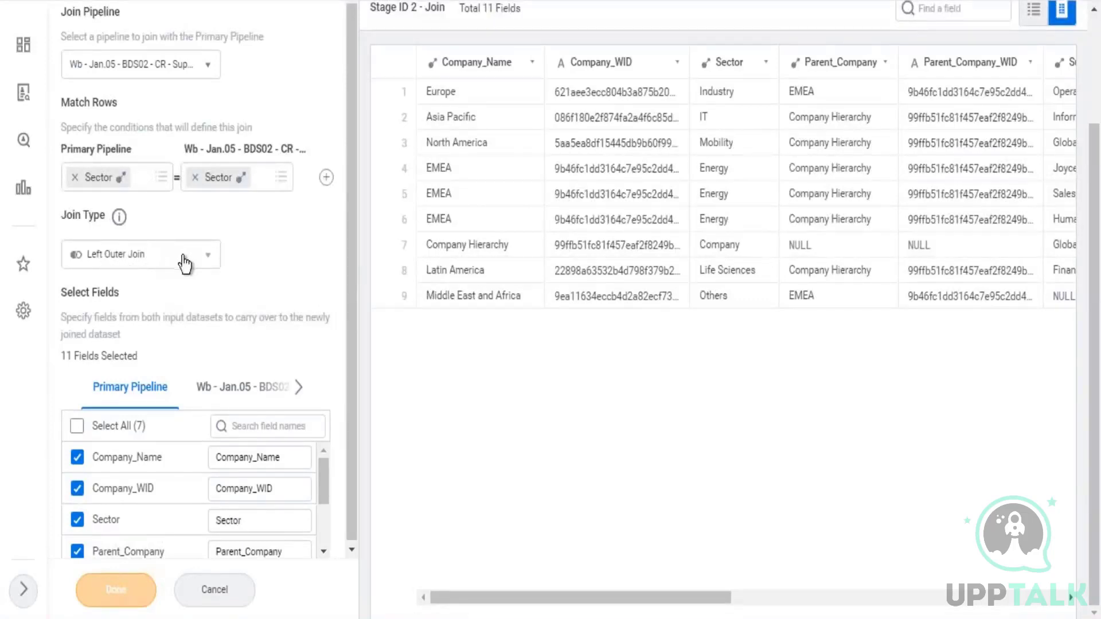
# Review the join type options of the Join stage, then leave the stage's settings without changing the type
pyautogui.click(210, 263)
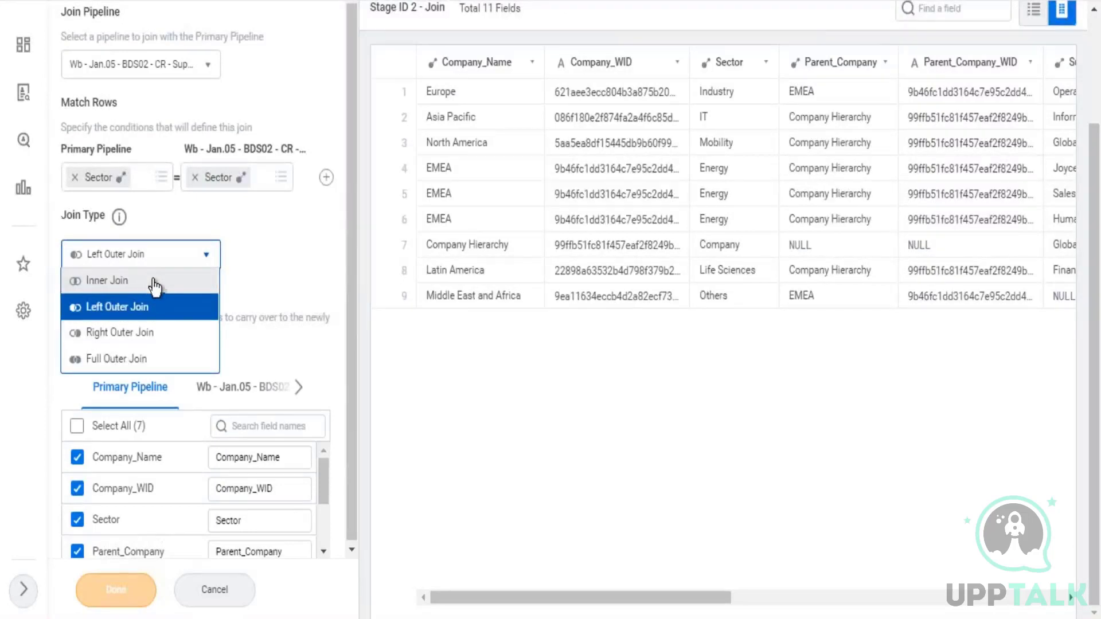
pyautogui.click(295, 281)
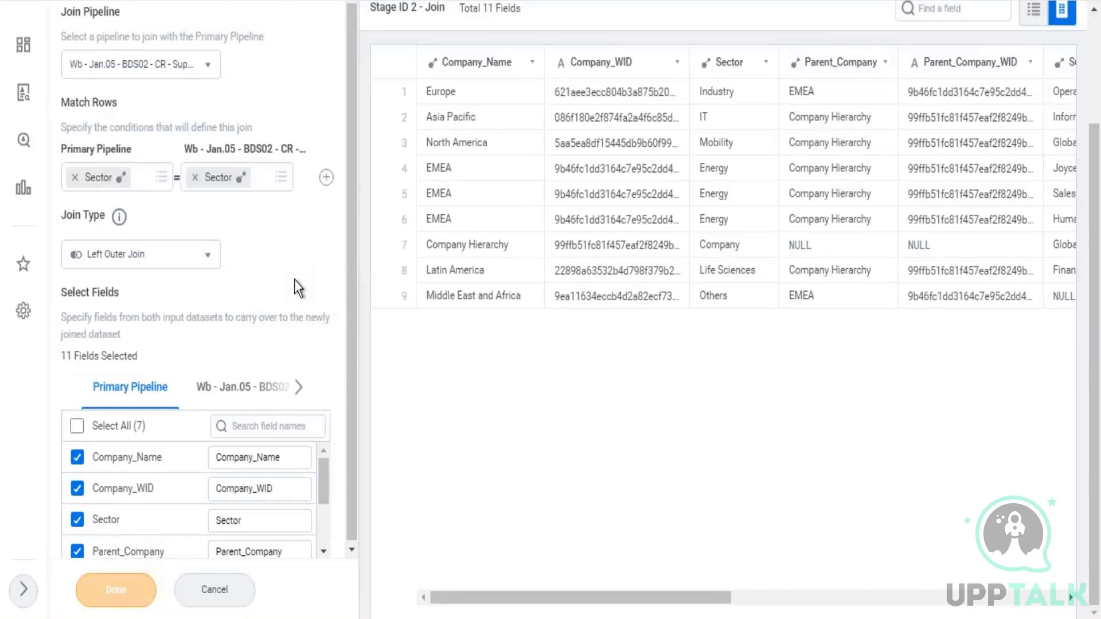
pyautogui.click(221, 594)
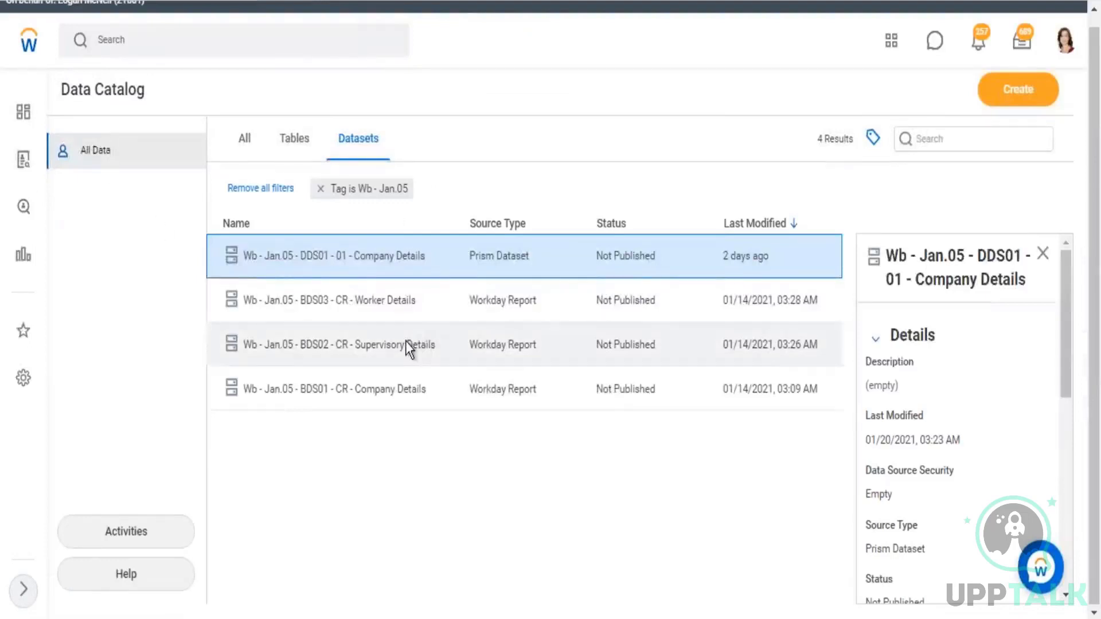
# Open the Wb - Jan.05 - BDS02 - CR - Supervisory Details dataset from the Data Catalog for viewing
pyautogui.click(404, 342)
pyautogui.rightClick(405, 342)
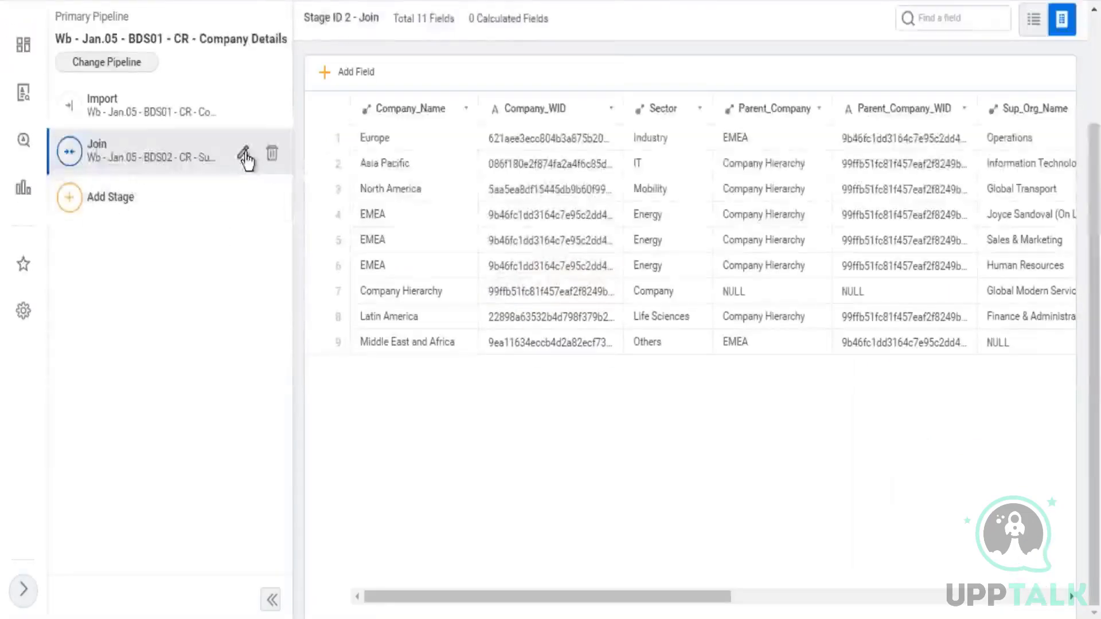
# Reopen the Join stage and check its match-row pipelines against the BDS01 Company Details and BDS02 Supervisory Details datasets
pyautogui.click(211, 159)
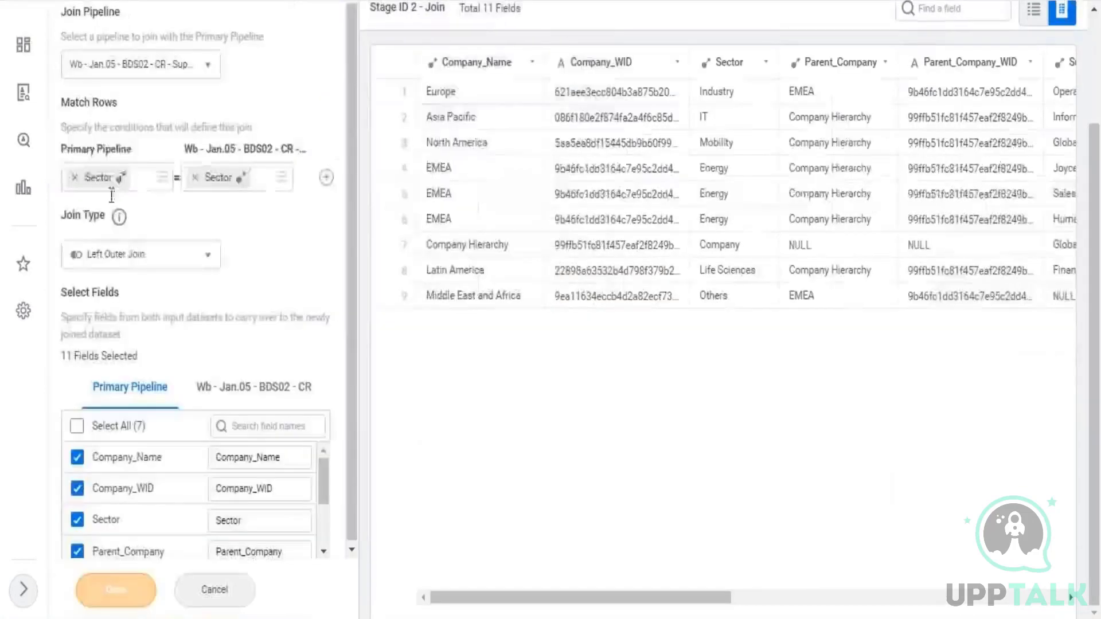
pyautogui.moveTo(67, 151); pyautogui.dragTo(119, 149)
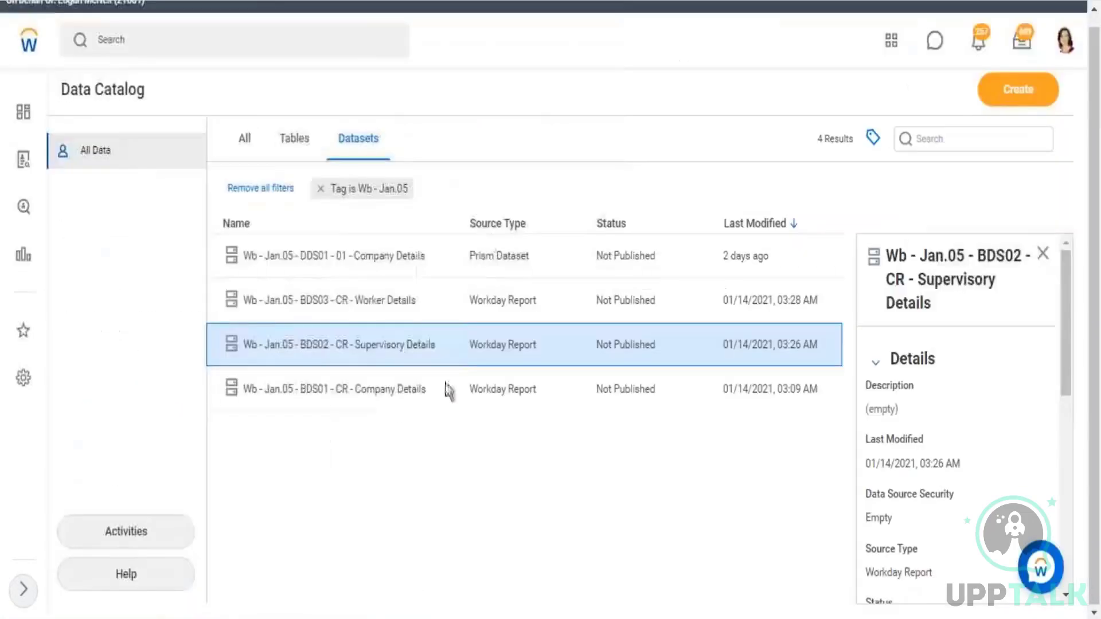
pyautogui.click(385, 394)
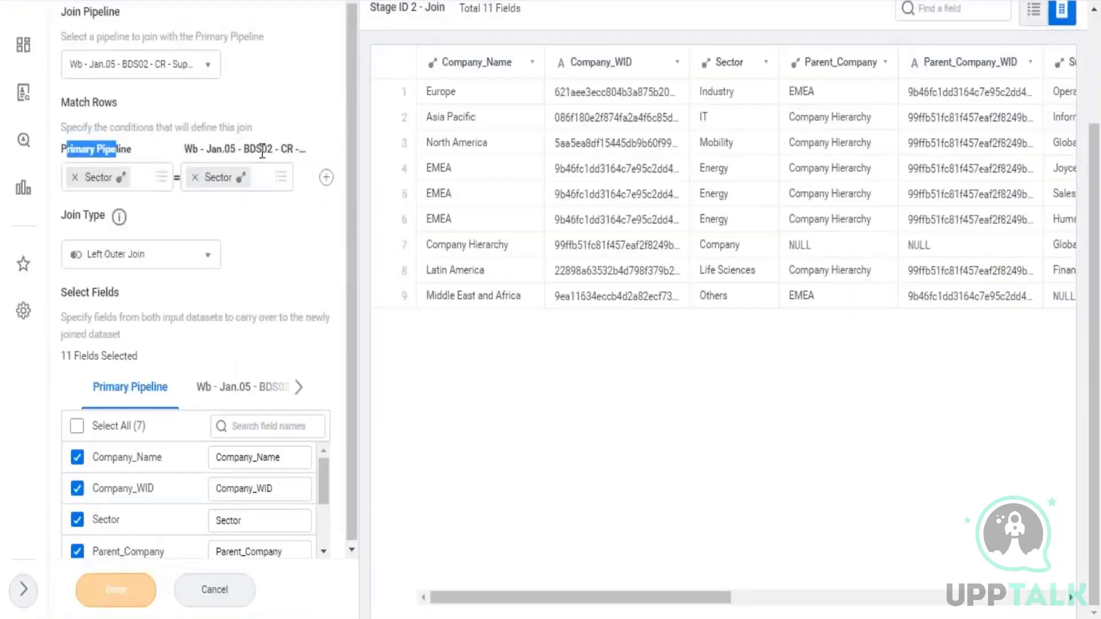
pyautogui.moveTo(262, 151); pyautogui.dragTo(317, 155)
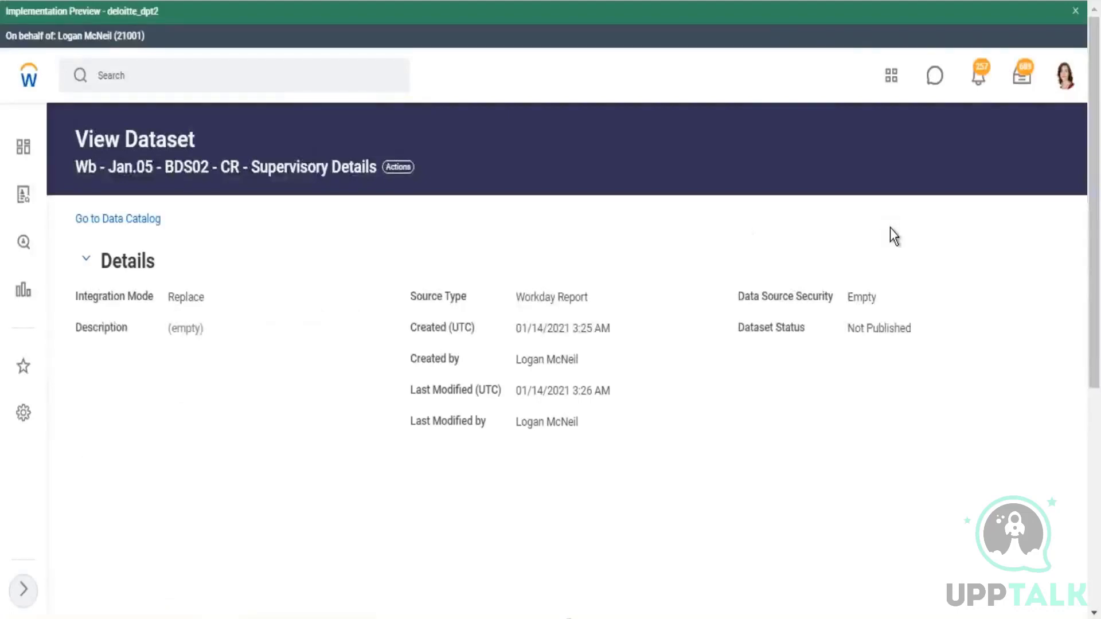
# Display the Supervisory Details dataset's fields as a grid of sample rows
pyautogui.scroll(-3, 890, 229)
pyautogui.scroll(-2, 896, 216)
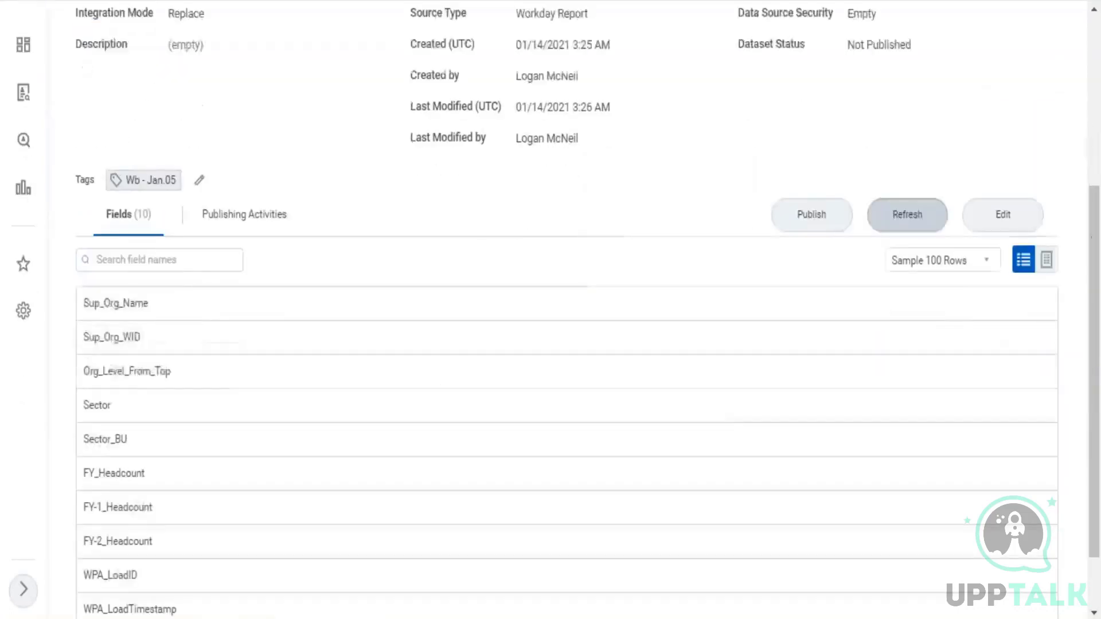
pyautogui.click(1048, 263)
pyautogui.scroll(-2, 573, 344)
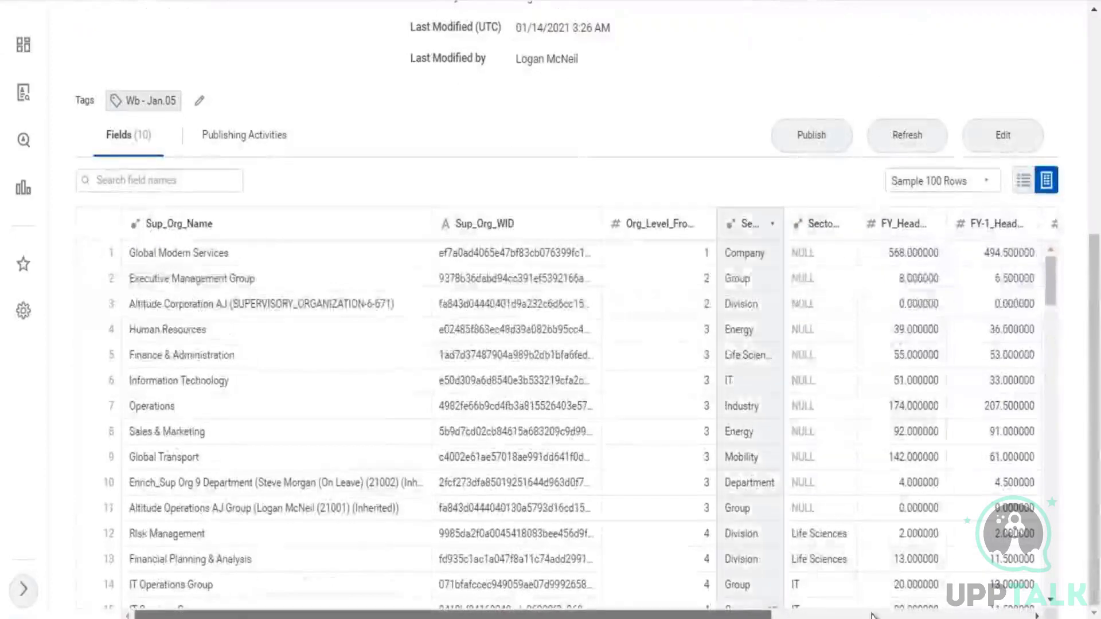
# Widen the Sector and Sector_BU columns of the Supervisory Details grid to show their full names
pyautogui.hscroll(3, 872, 612)
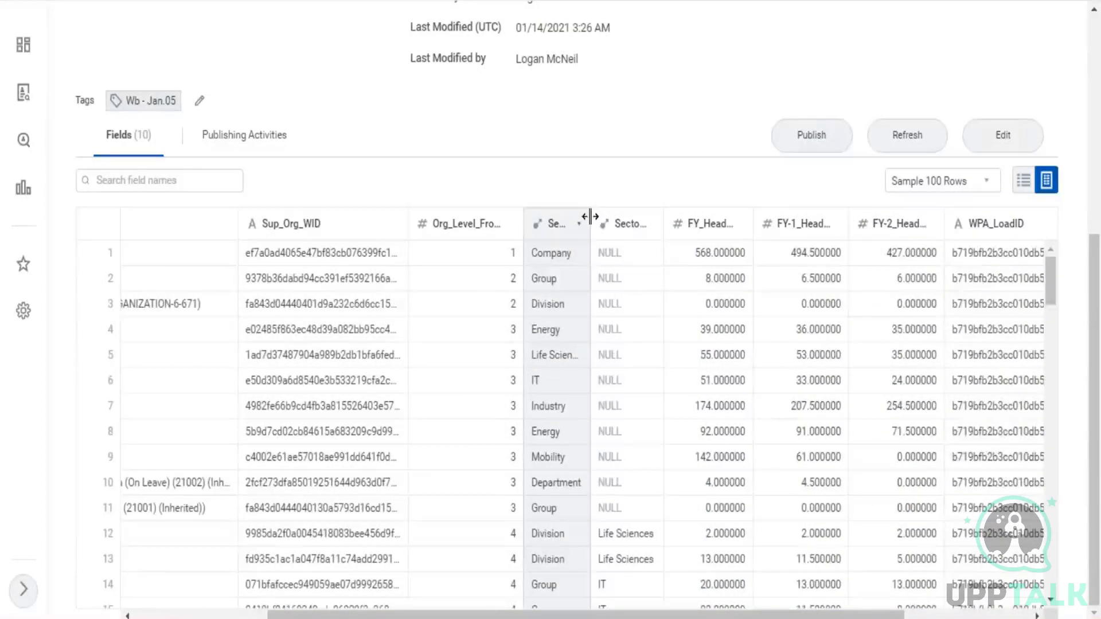
pyautogui.click(591, 218)
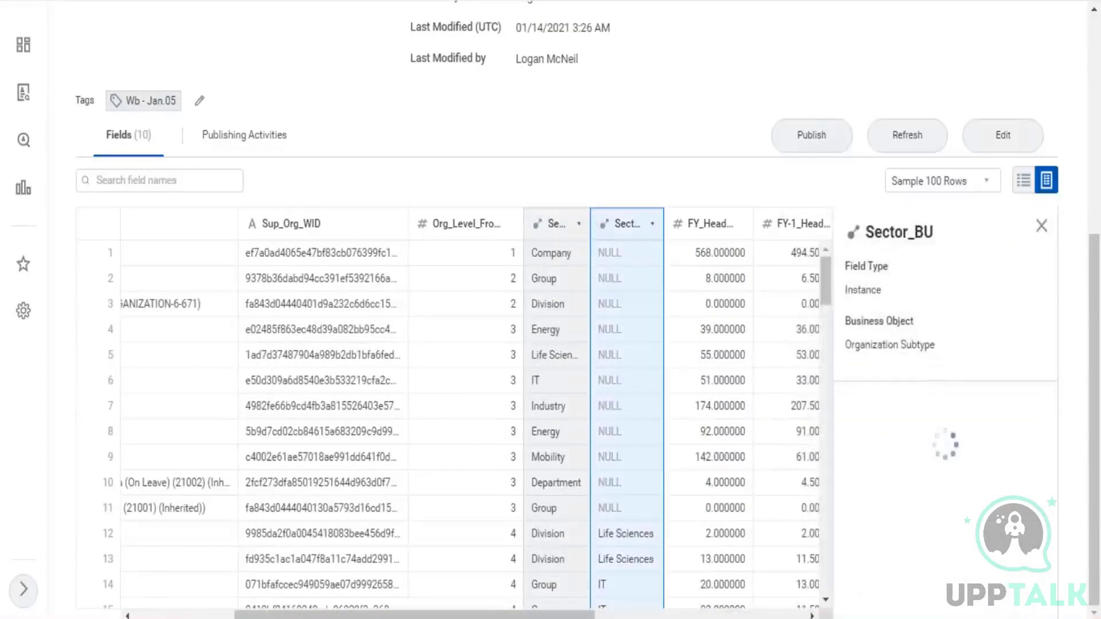
pyautogui.moveTo(599, 220); pyautogui.dragTo(605, 221)
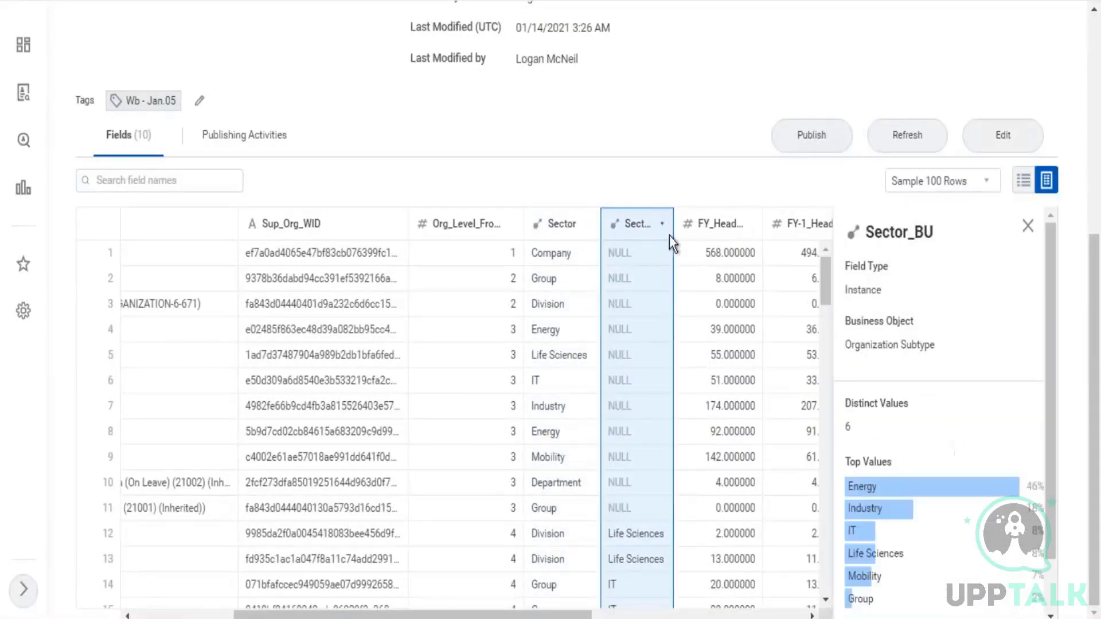
pyautogui.click(683, 224)
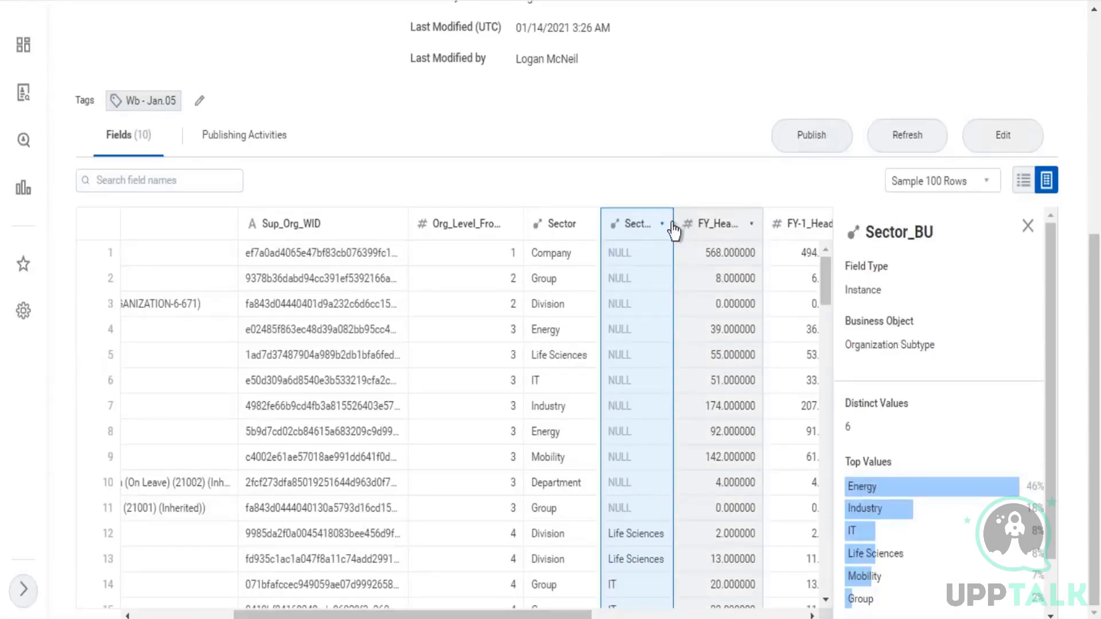
pyautogui.moveTo(677, 222); pyautogui.dragTo(692, 225)
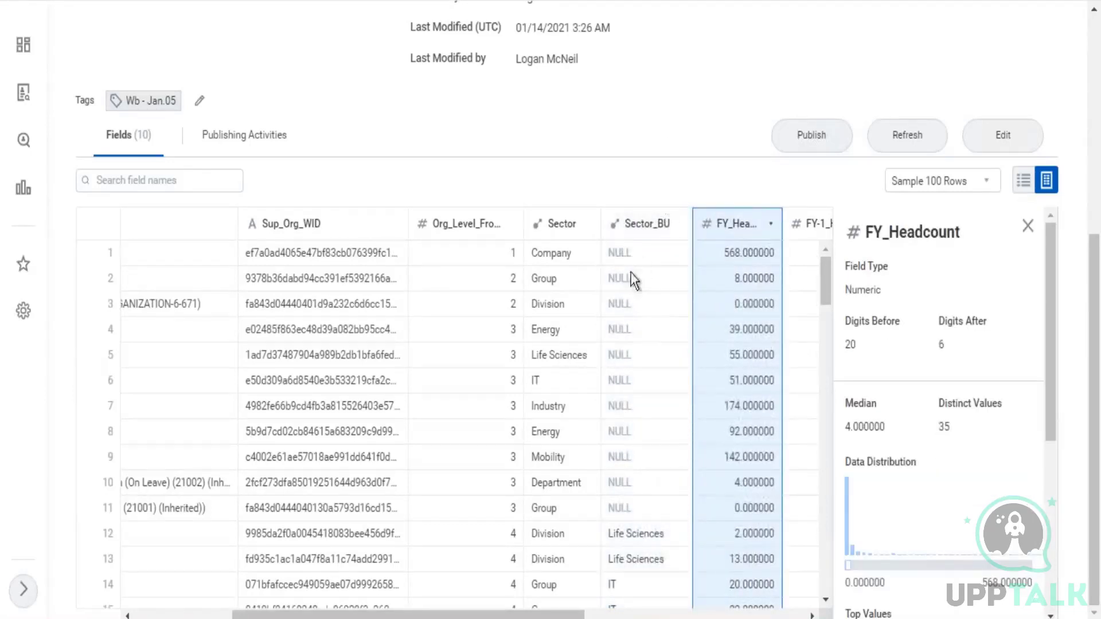
# Examine the Sector and Sector_BU values by organization level in Supervisory Details, cross-checking the Join stage and the Company Details dataset
pyautogui.scroll(-5, 647, 246)
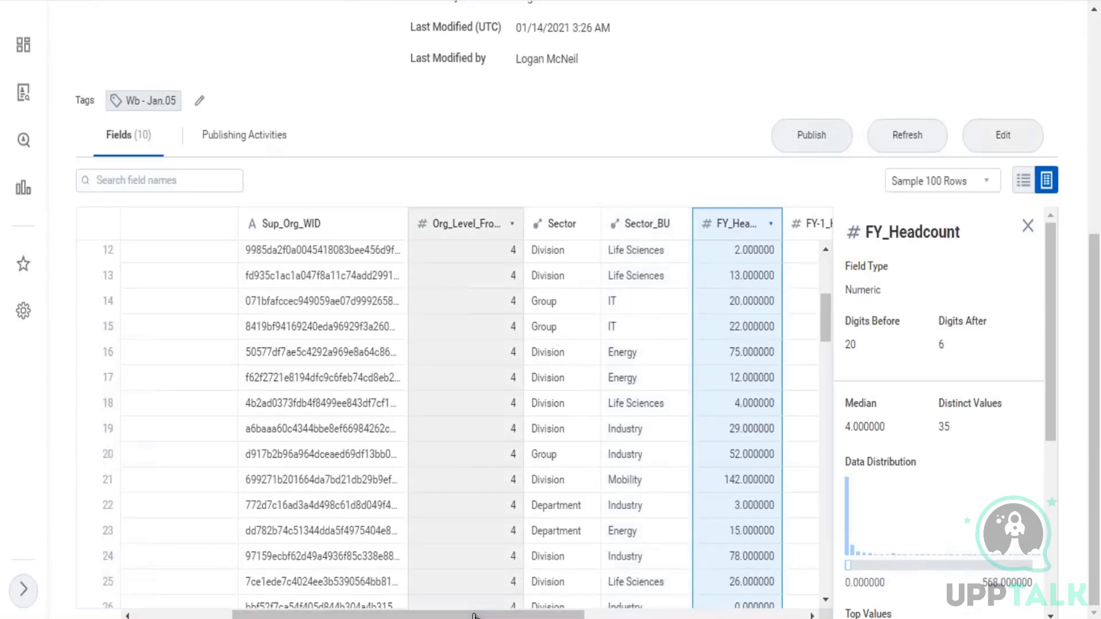
pyautogui.moveTo(474, 615); pyautogui.dragTo(555, 599)
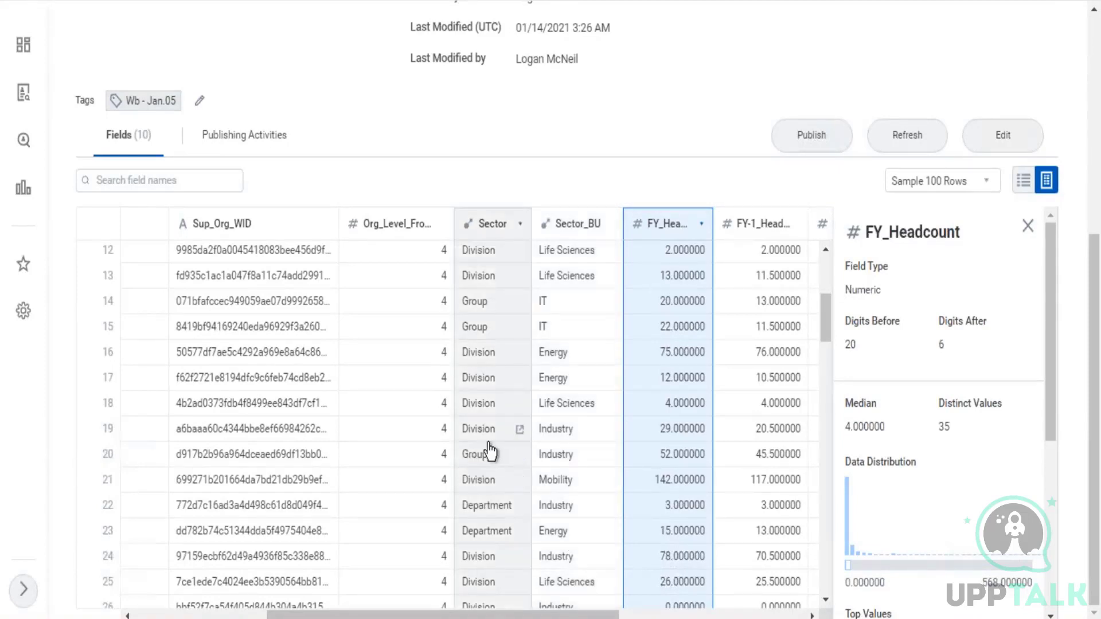
pyautogui.scroll(5, 489, 452)
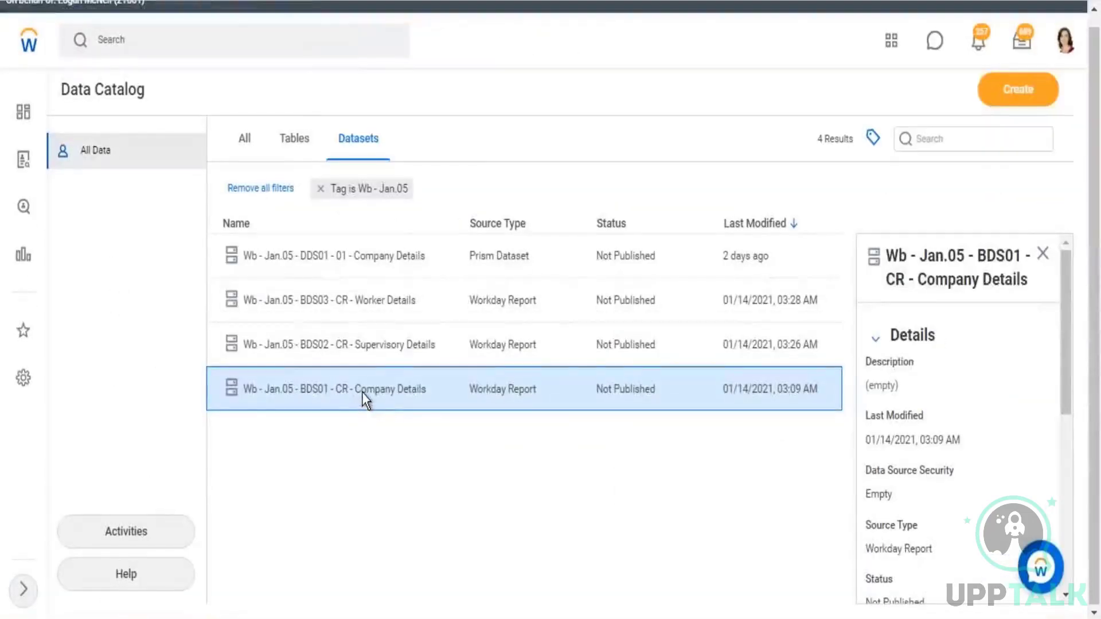
pyautogui.rightClick(362, 391)
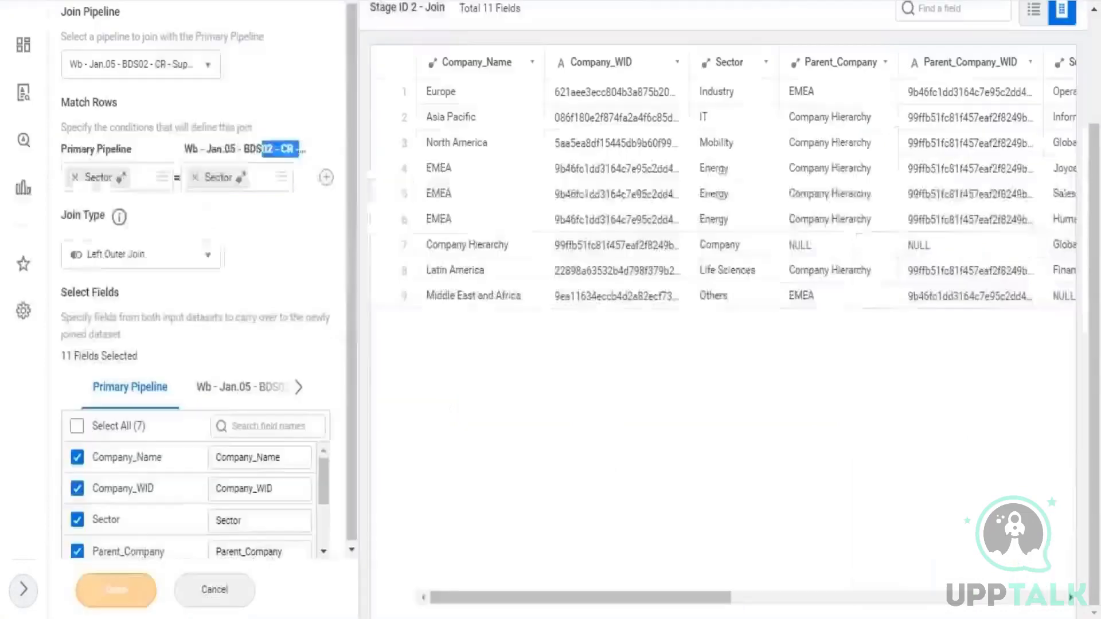
pyautogui.scroll(2, 730, 141)
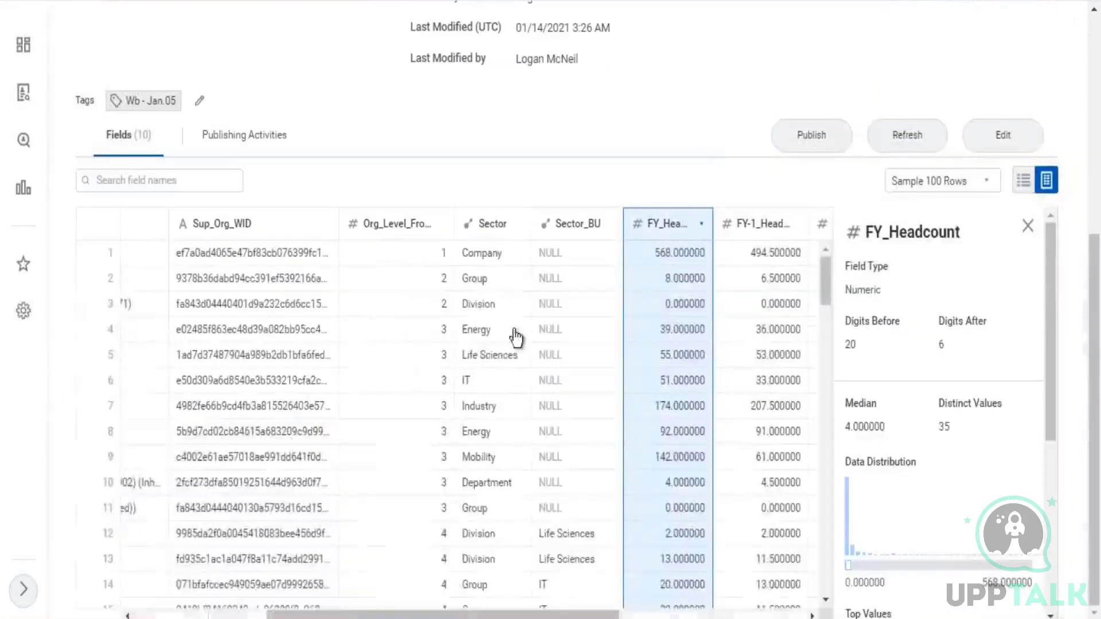
pyautogui.scroll(-2, 513, 351)
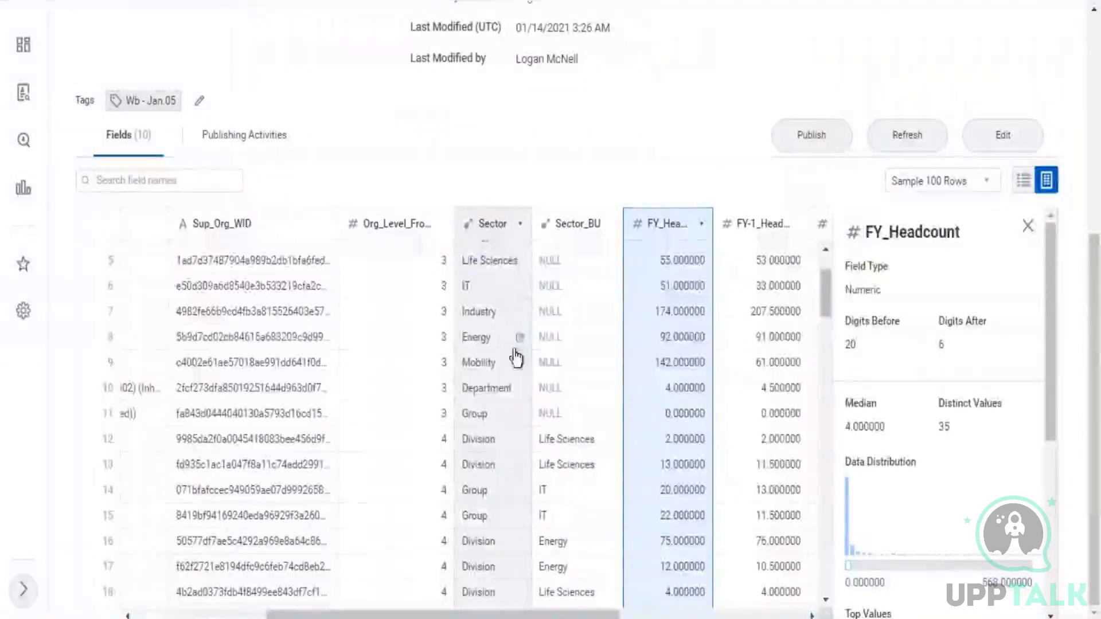
pyautogui.scroll(-3, 512, 452)
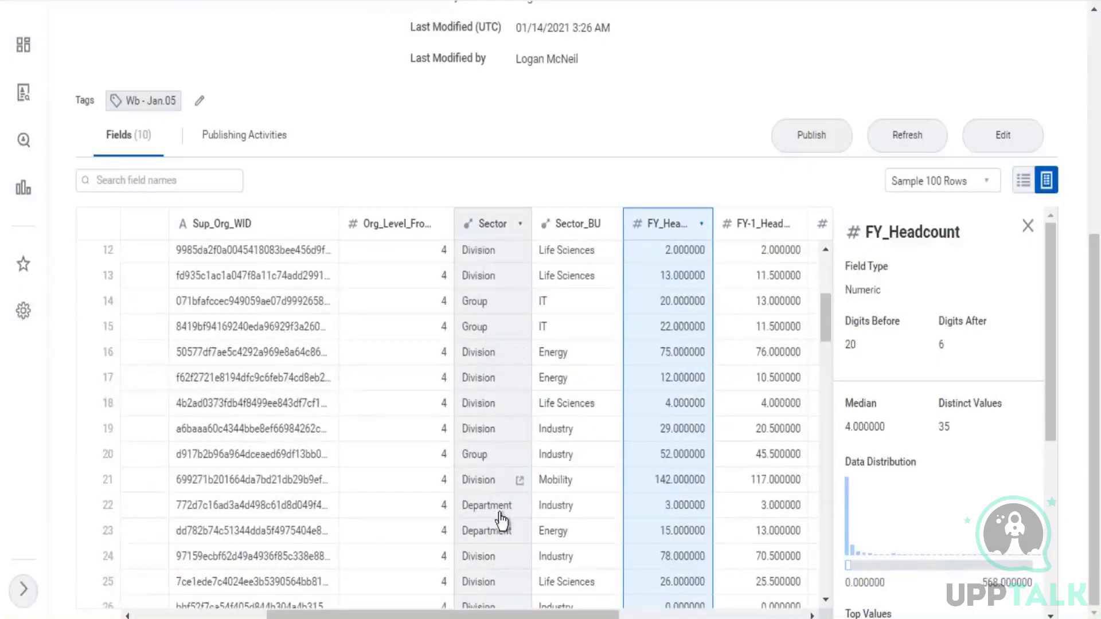
# Examine the Sector and Sector_BU columns for the level 4 and level 5 organizations in the Supervisory Details sample rows
pyautogui.scroll(-10, 482, 490)
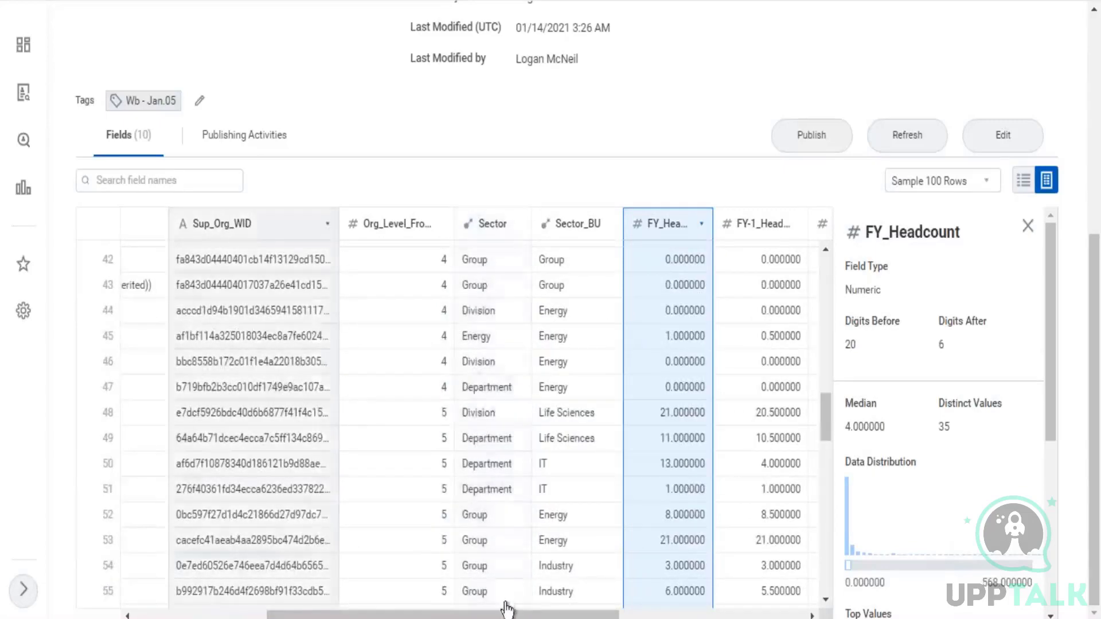
pyautogui.moveTo(397, 617); pyautogui.dragTo(265, 617)
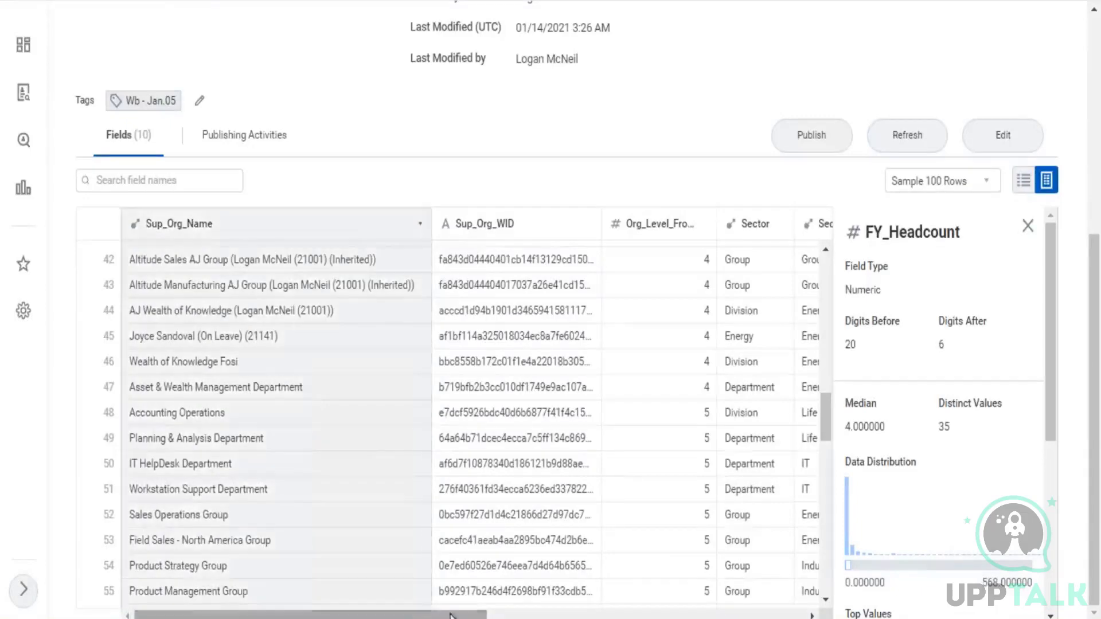
pyautogui.moveTo(428, 617); pyautogui.dragTo(519, 616)
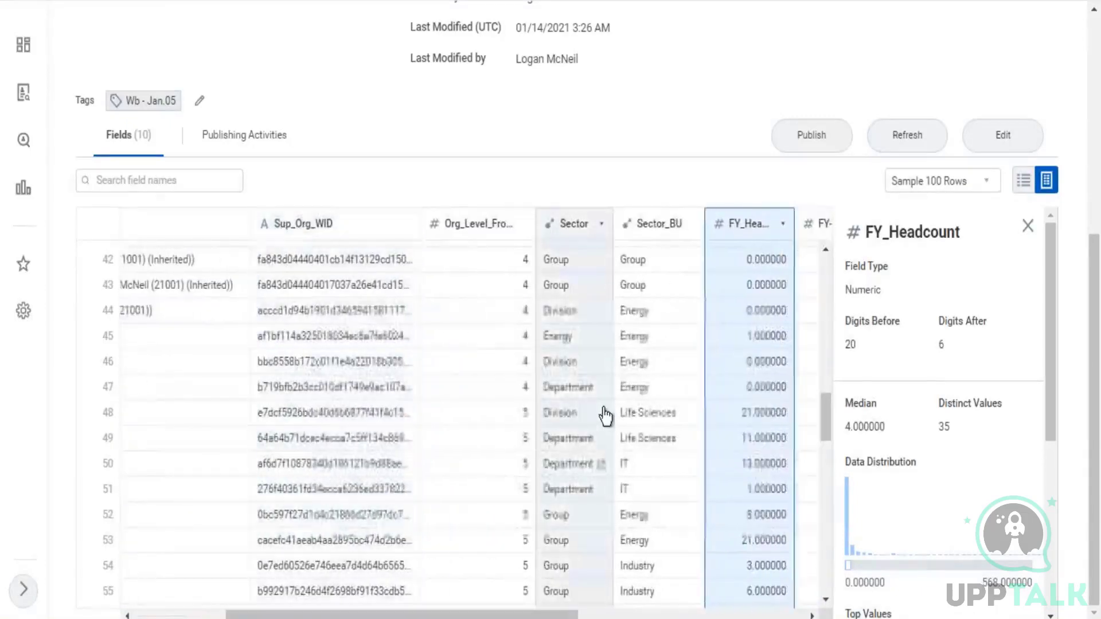
pyautogui.click(572, 391)
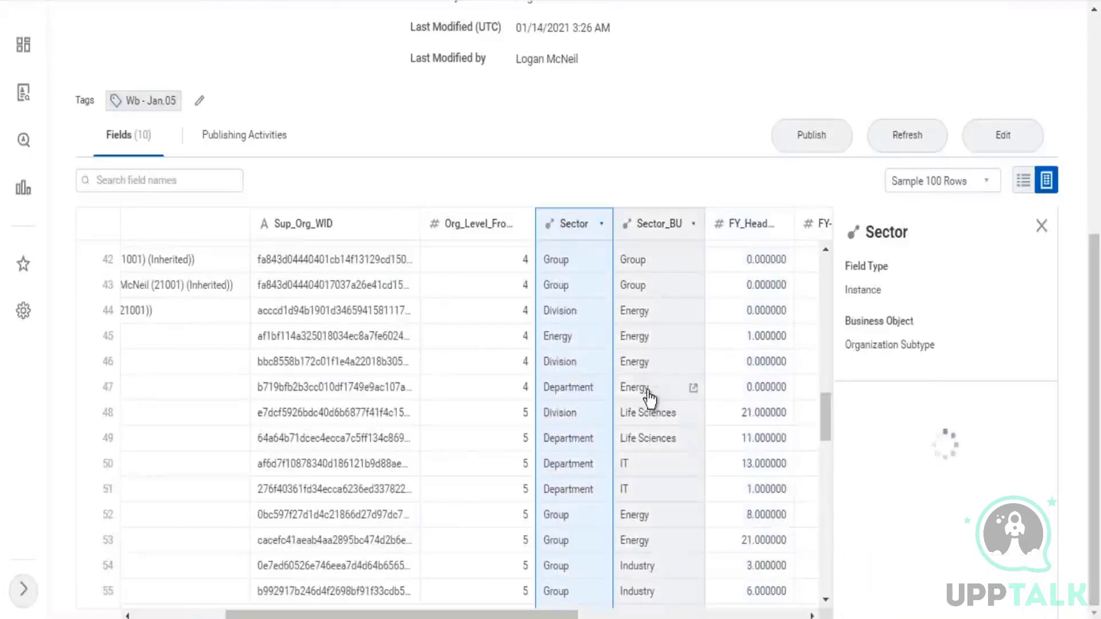
pyautogui.click(650, 397)
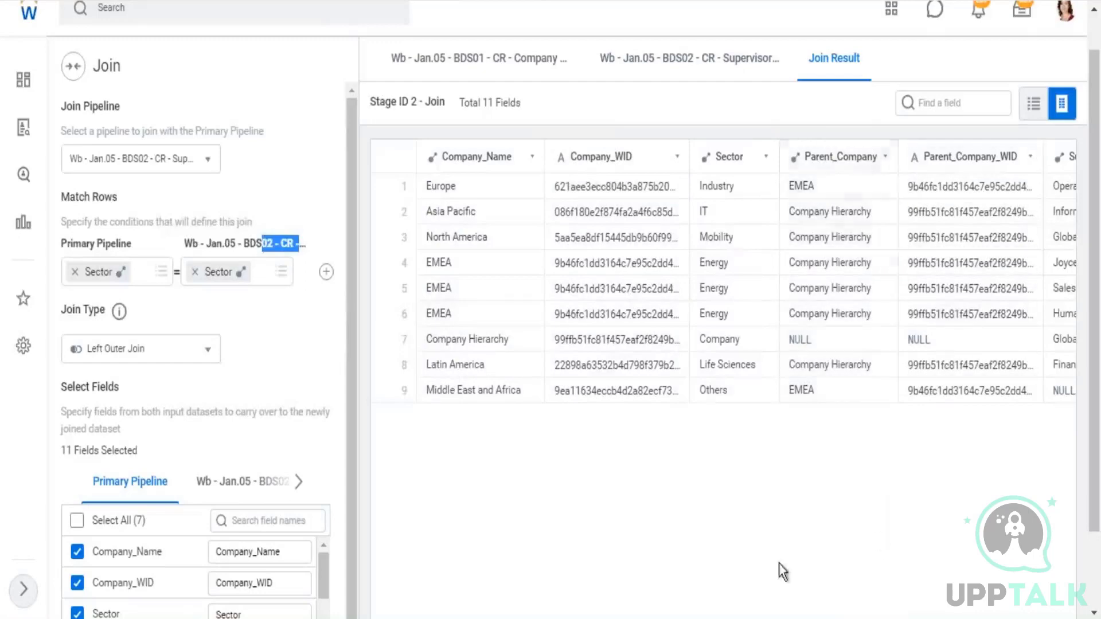
# Check the Join stage's result rows, and review the remaining Supervisory Details organizations with their sector values down to row 100
pyautogui.scroll(-2, 1095, 588)
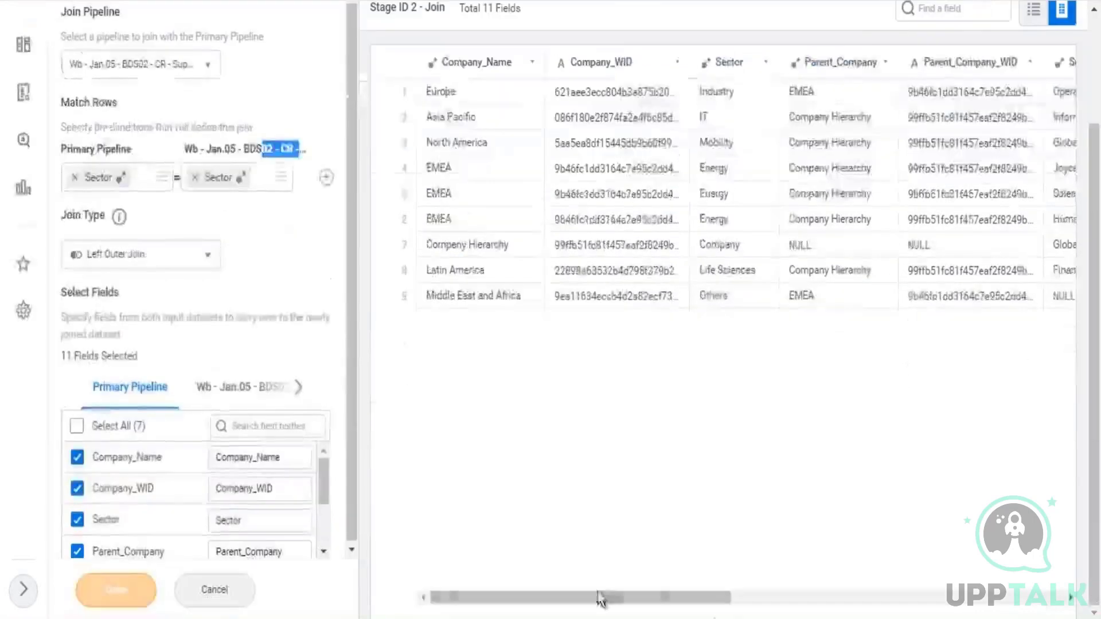
pyautogui.moveTo(713, 599); pyautogui.dragTo(339, 576)
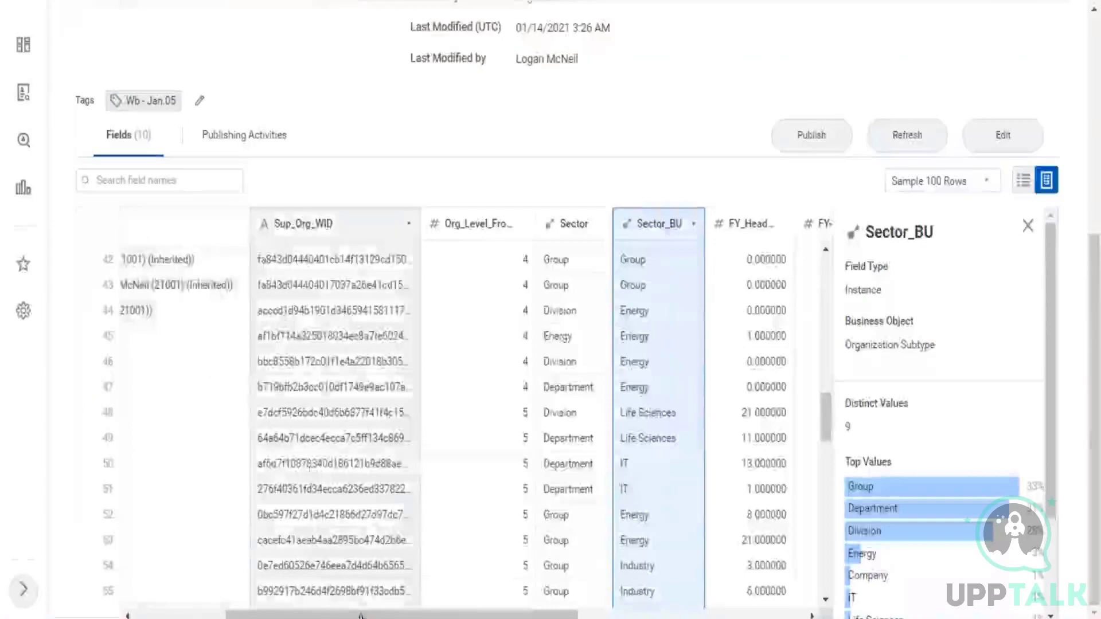
pyautogui.moveTo(321, 615); pyautogui.dragTo(229, 615)
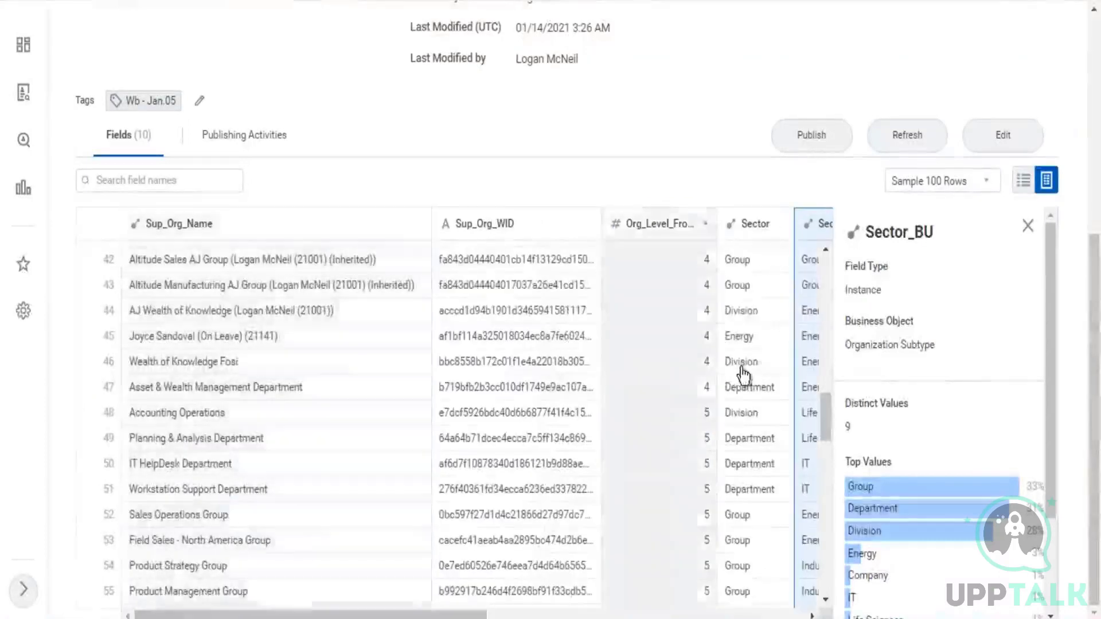
pyautogui.scroll(-15, 440, 453)
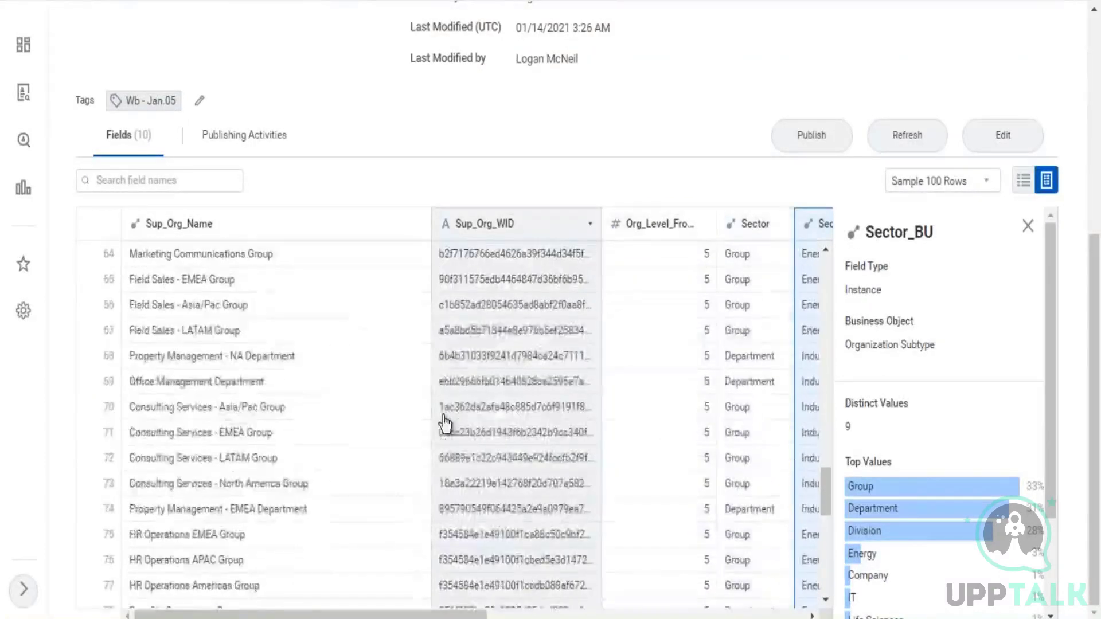
pyautogui.scroll(-5, 444, 425)
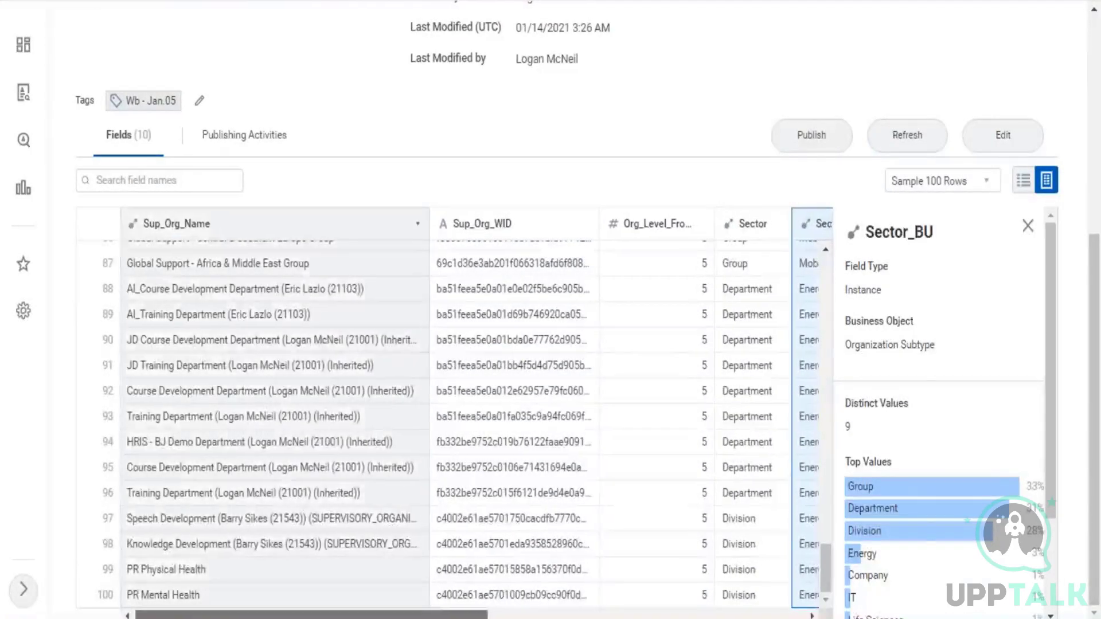
pyautogui.moveTo(416, 613); pyautogui.dragTo(608, 614)
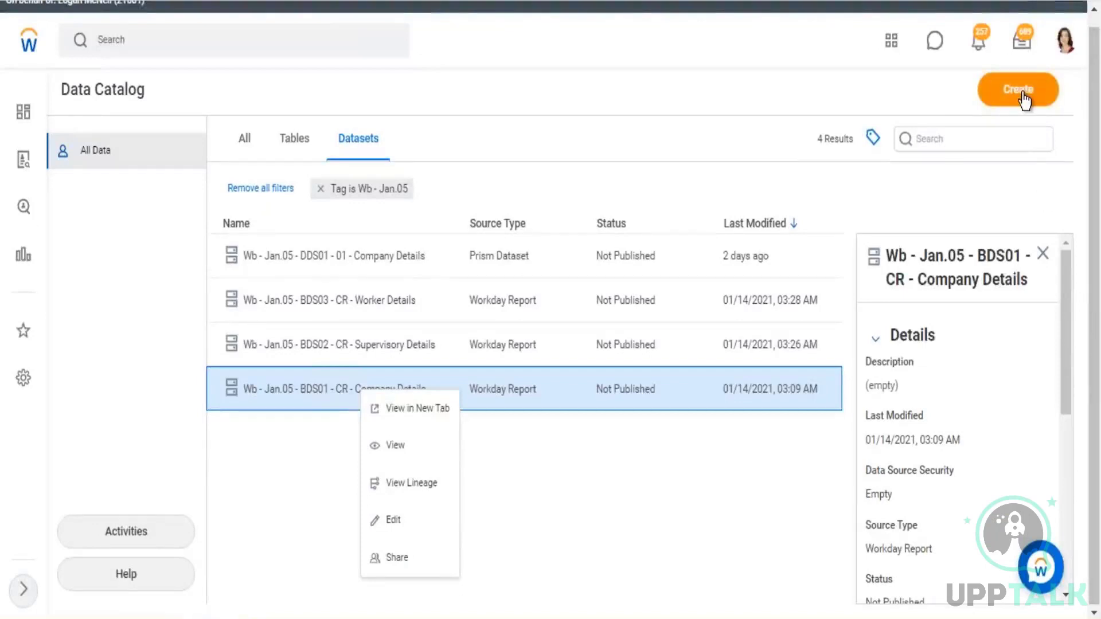
# Create a derived dataset from the Data Catalog, using Wb - Jan.05 - DDS01 - 01 - Company Details as its source
pyautogui.click(1024, 99)
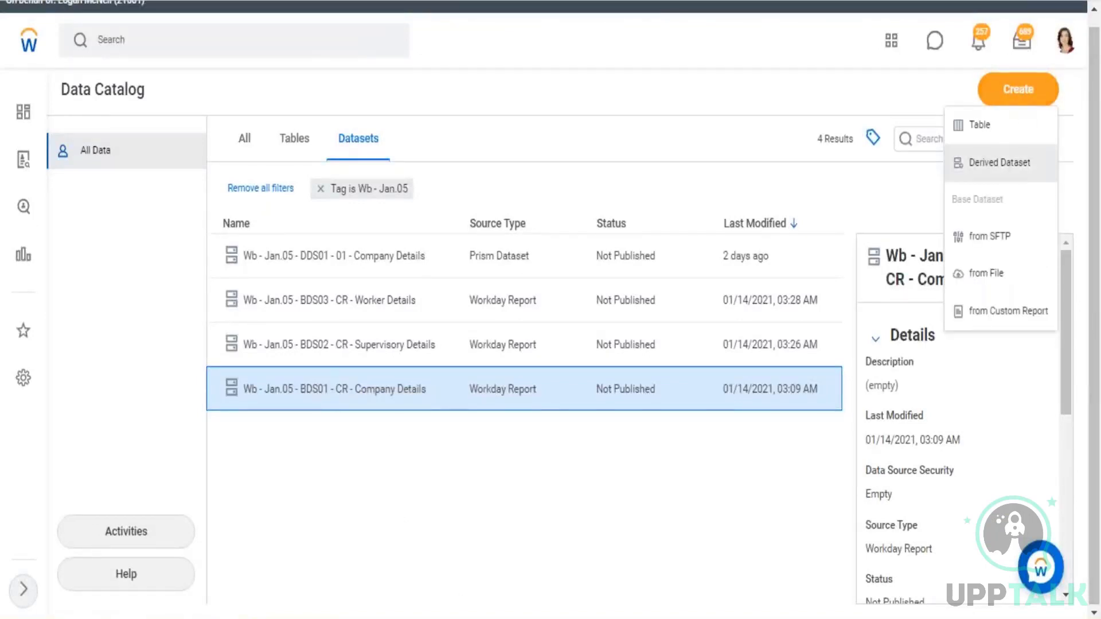
pyautogui.click(1000, 162)
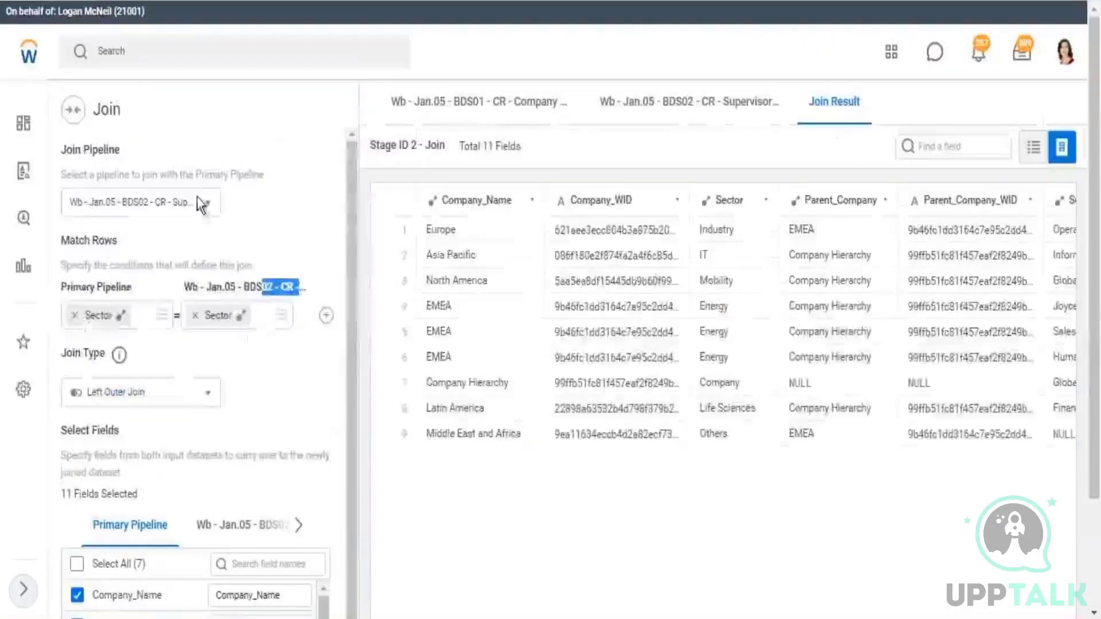
pyautogui.scroll(-5, 228, 527)
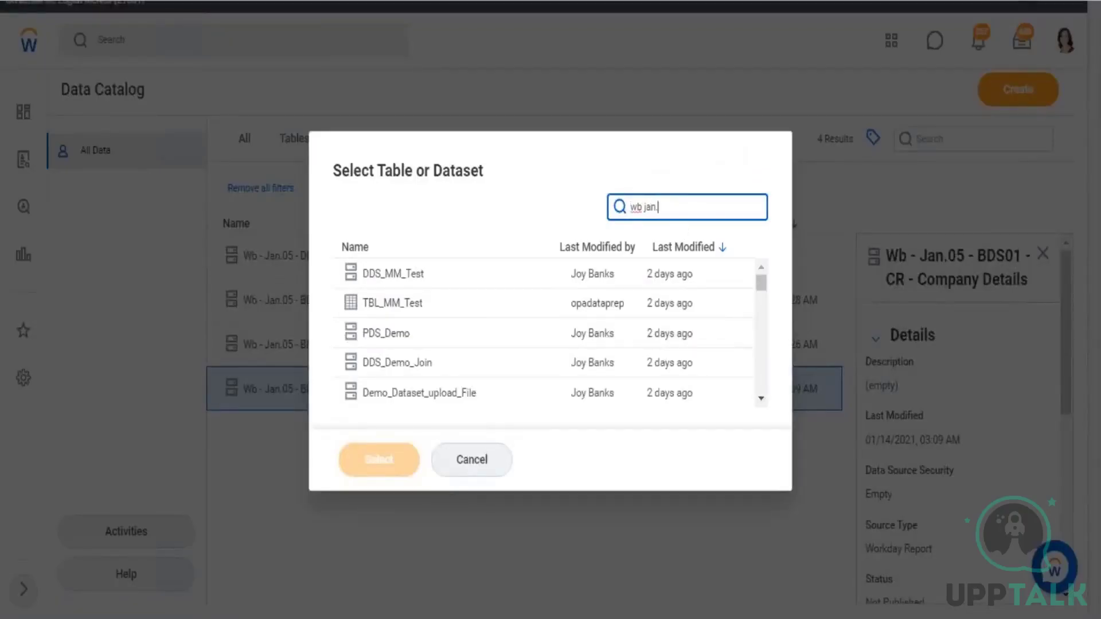
pyautogui.write('.05')
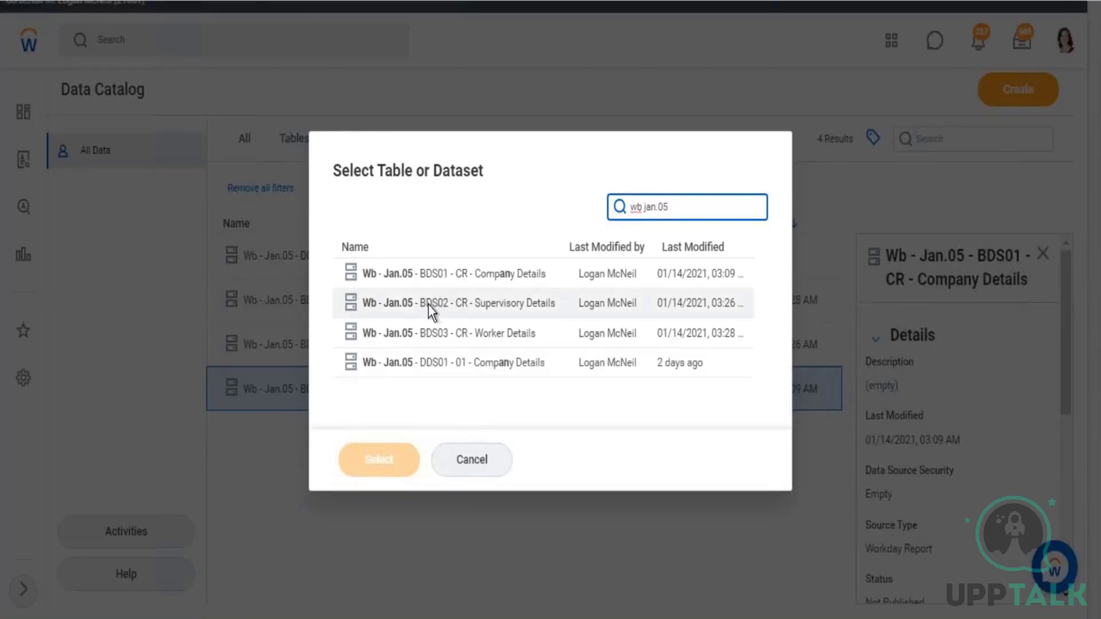
pyautogui.click(479, 363)
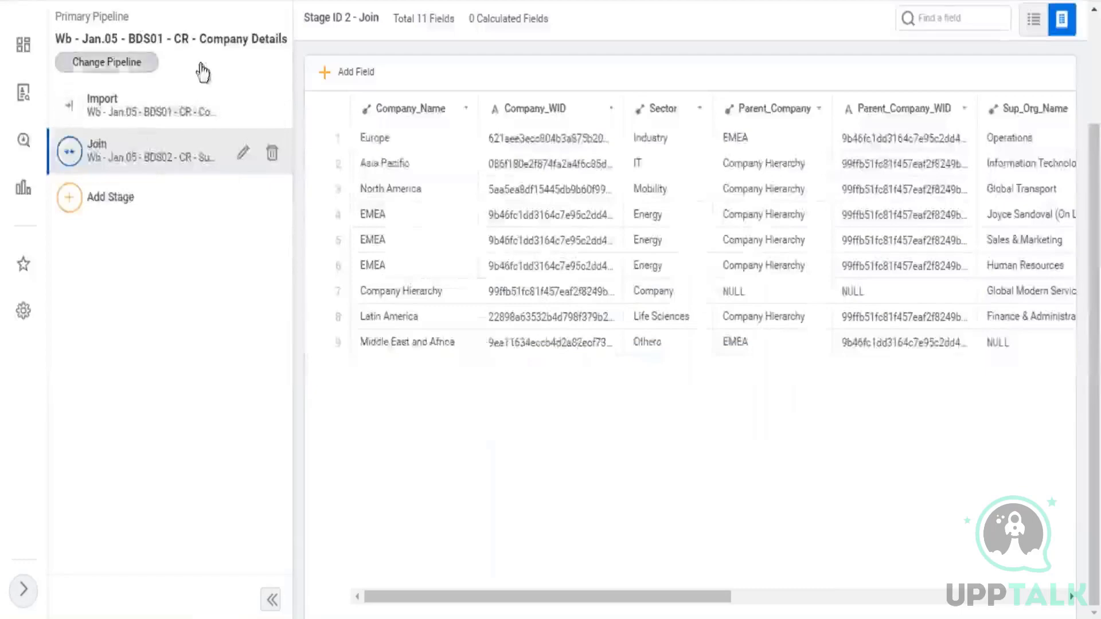
pyautogui.scroll(2, 201, 69)
pyautogui.moveTo(171, 133); pyautogui.dragTo(278, 133)
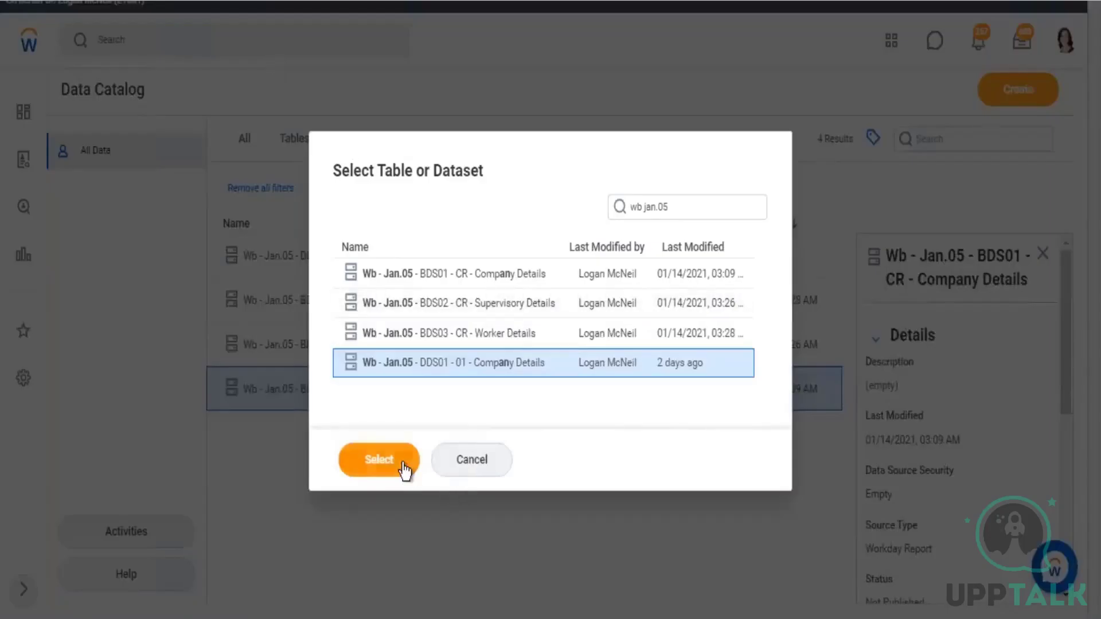
pyautogui.click(401, 462)
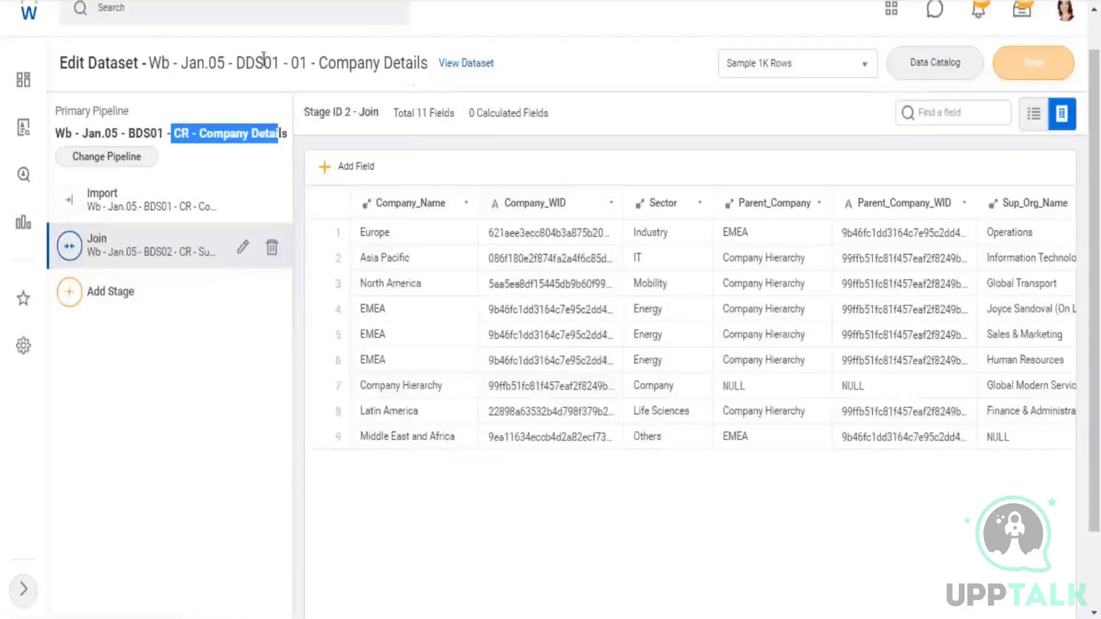
# Name the derived dataset Wb - Jan.05 - DDS02 - 01 - Company Details, based on the name of the DDS01 dataset
pyautogui.moveTo(148, 63); pyautogui.dragTo(425, 60)
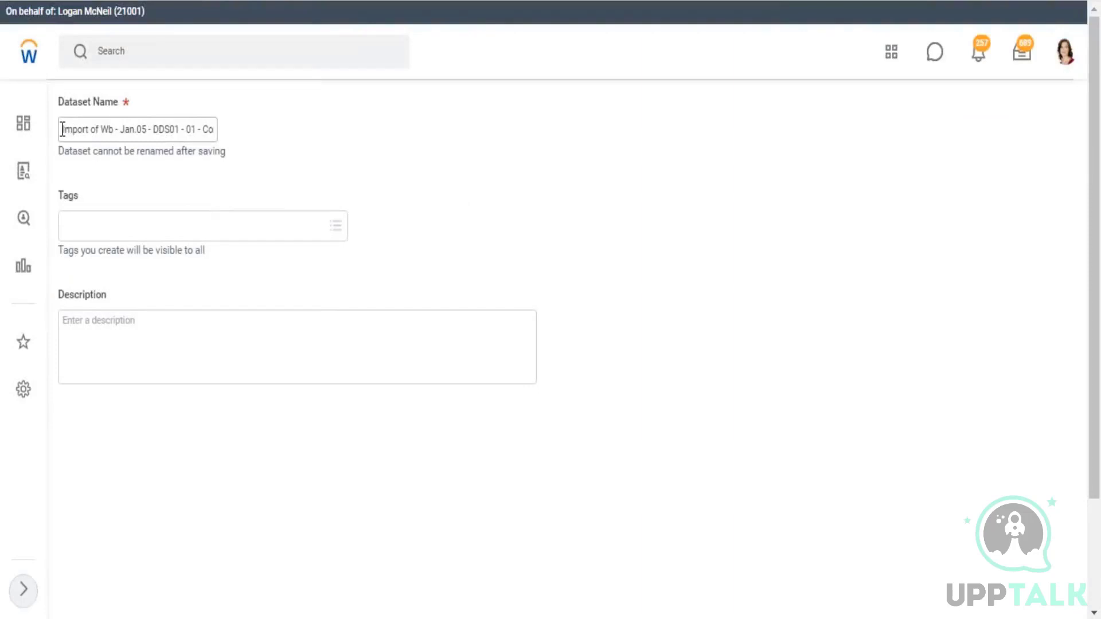
pyautogui.moveTo(62, 129); pyautogui.dragTo(299, 146)
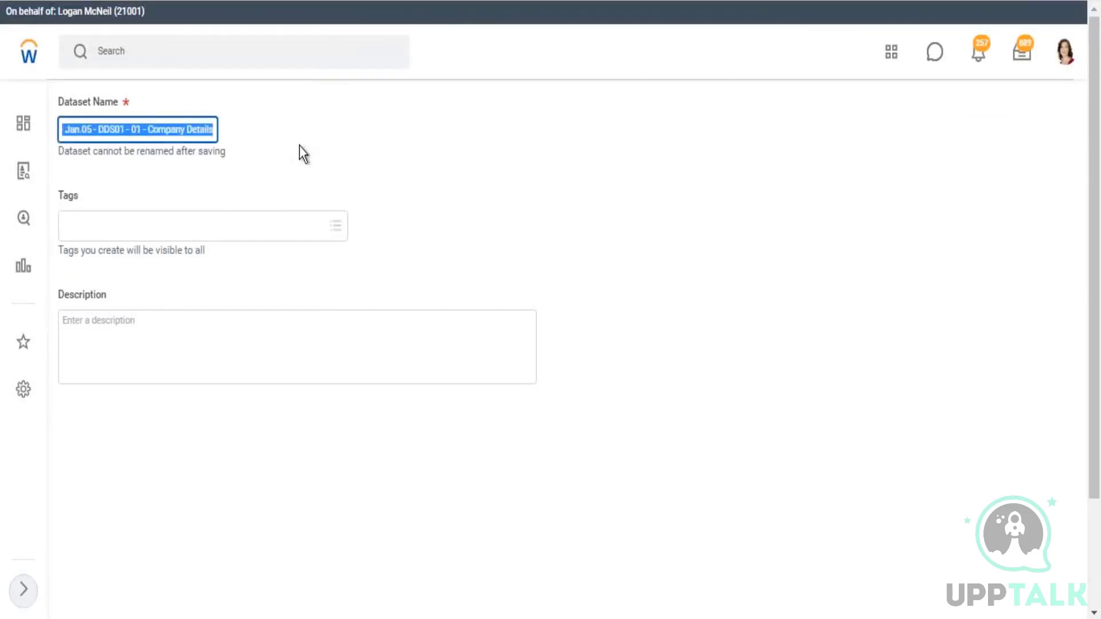
pyautogui.click(118, 127)
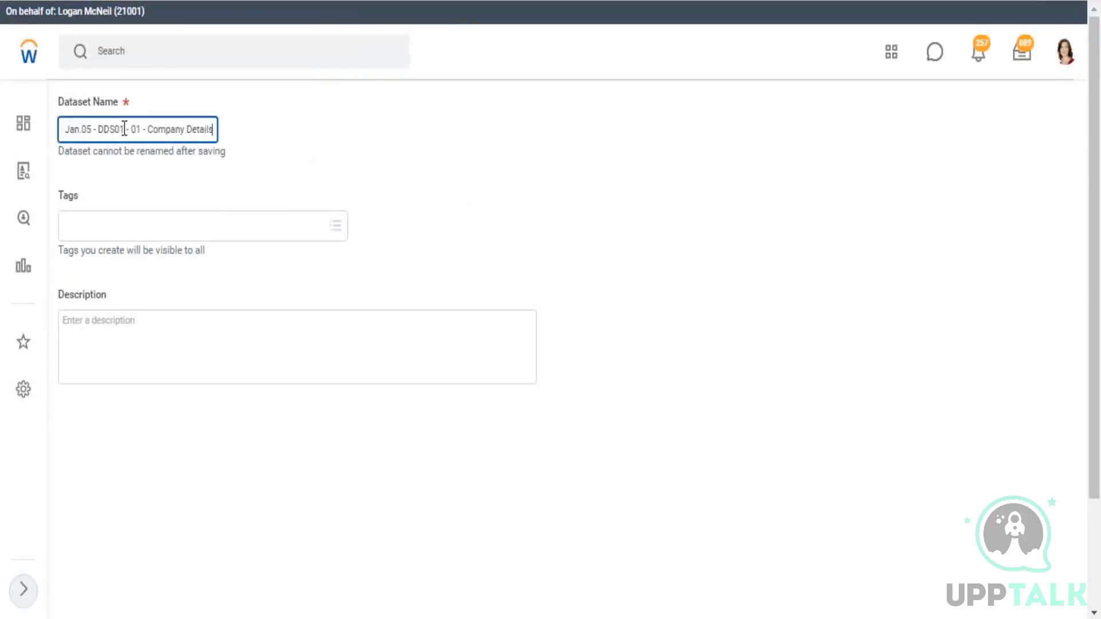
pyautogui.press('BackSpace')
pyautogui.write('2')
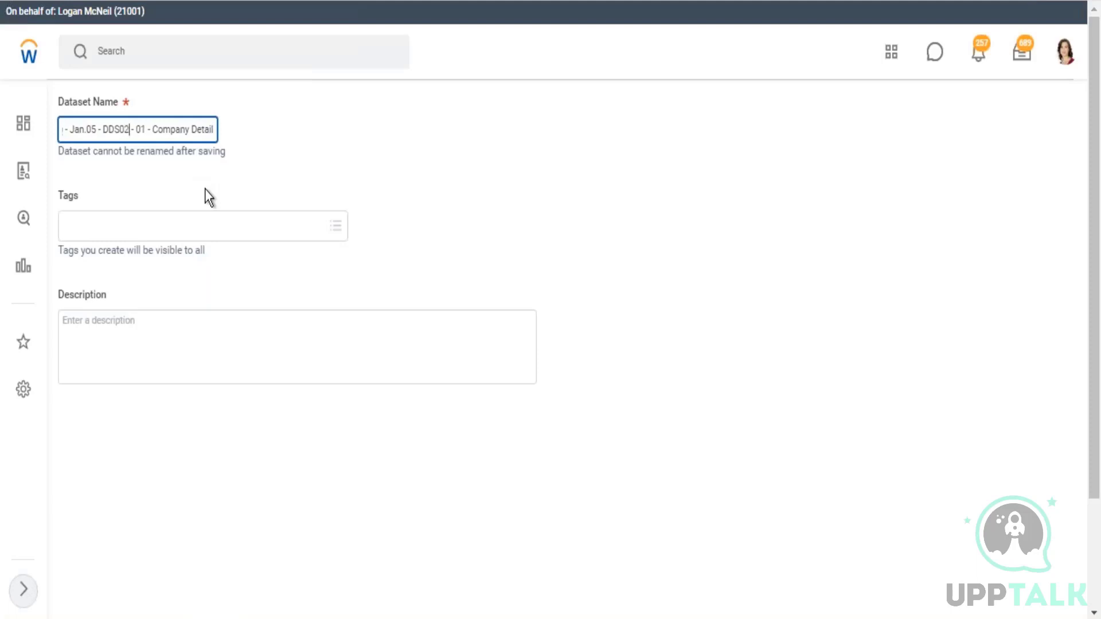
# Tag the derived dataset with Wb - Jan.05 and save it
pyautogui.click(201, 226)
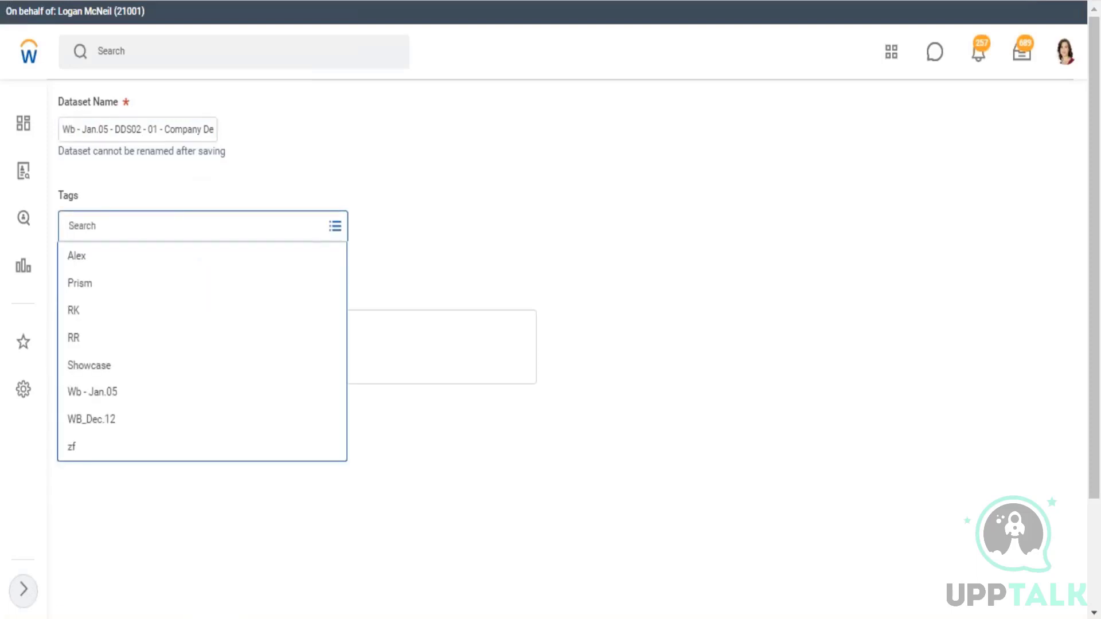
pyautogui.click(126, 406)
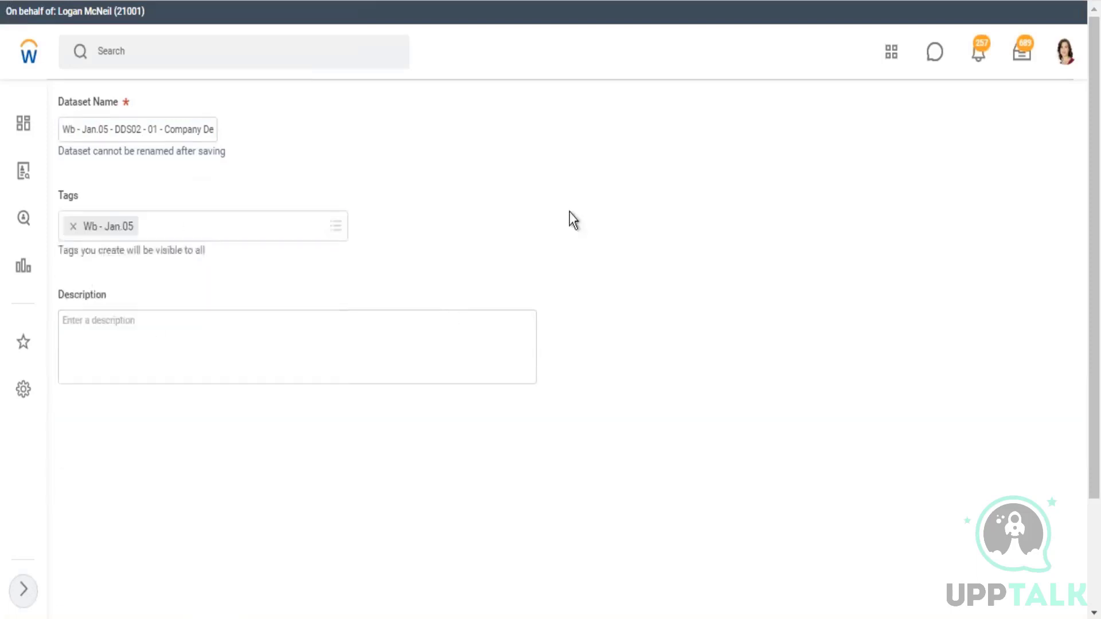
pyautogui.scroll(-3, 801, 604)
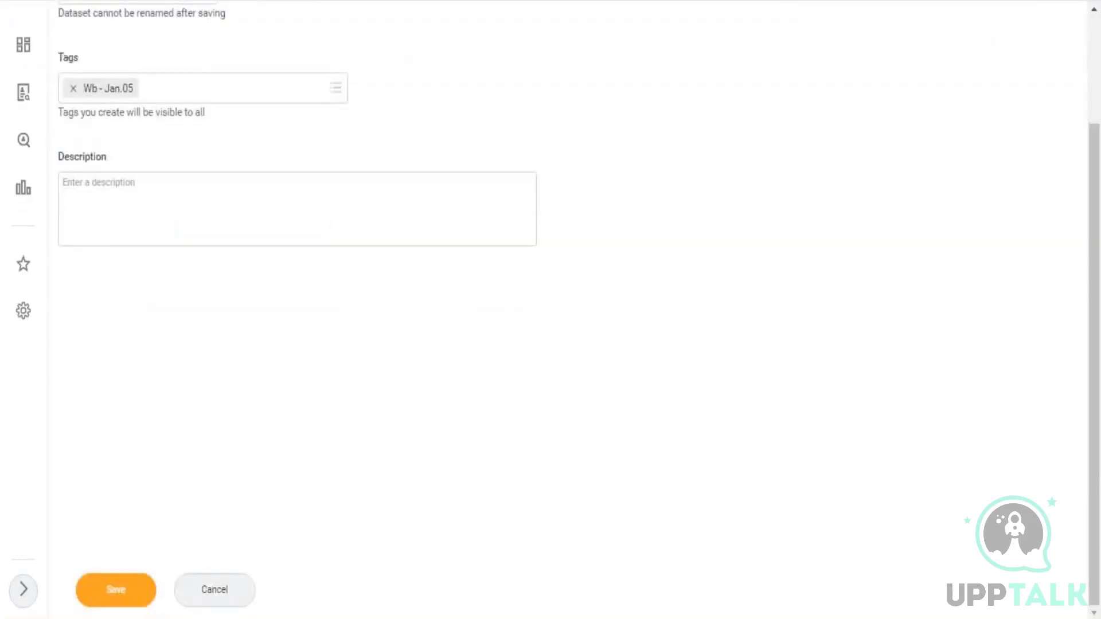
pyautogui.click(115, 589)
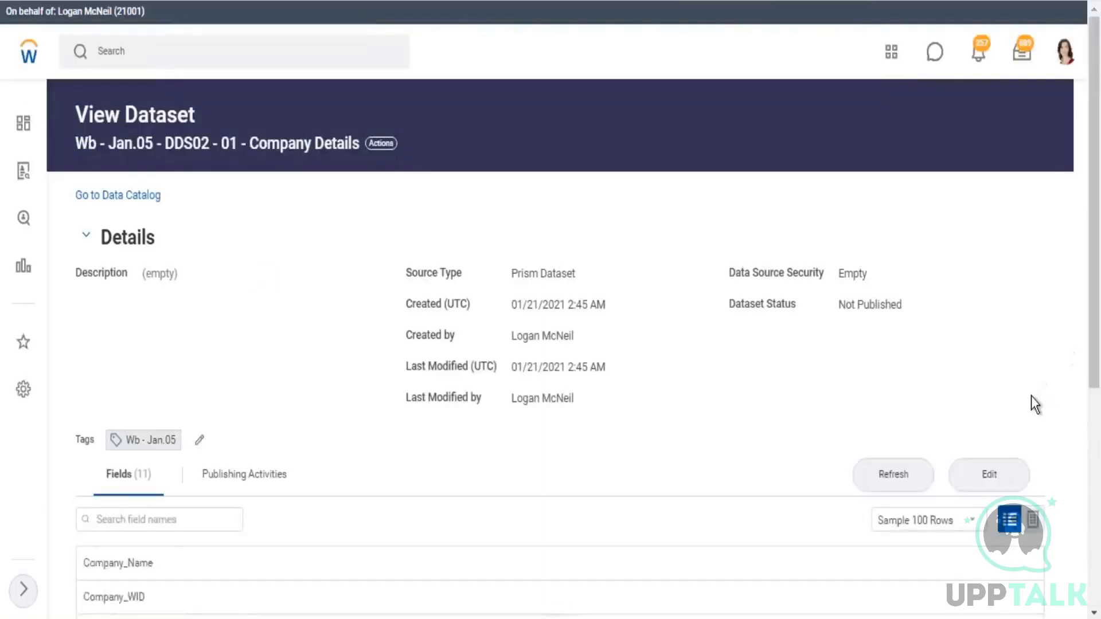
# Add a Join stage to the DDS02 dataset with Wb - Jan.05 - BDS02 - CR - Supervisory Details as the joined pipeline
pyautogui.scroll(-2, 1034, 400)
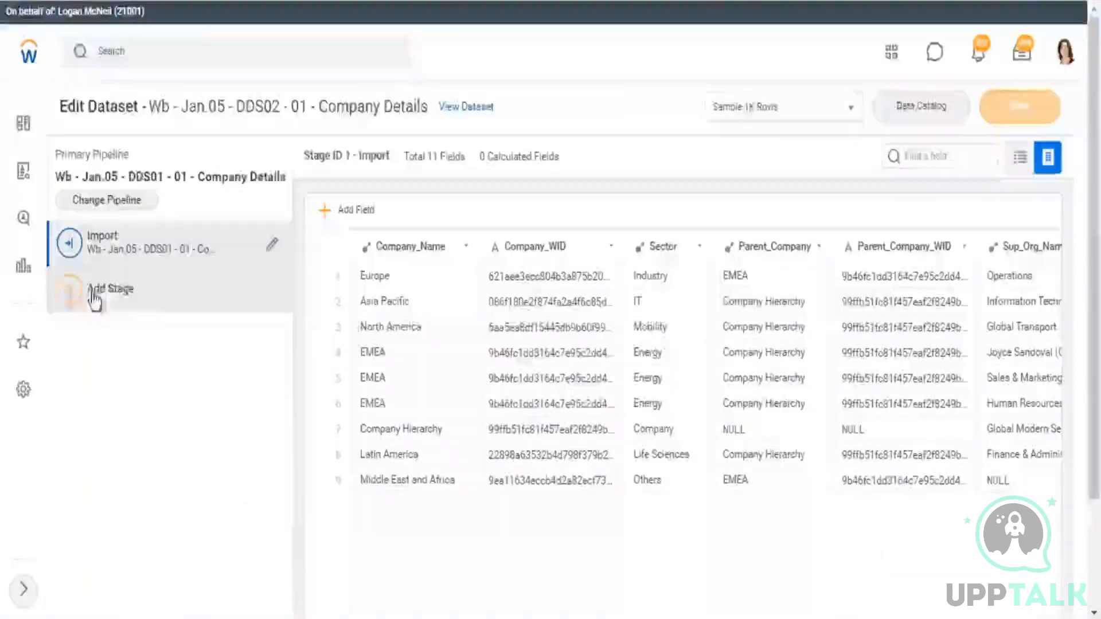
pyautogui.click(57, 293)
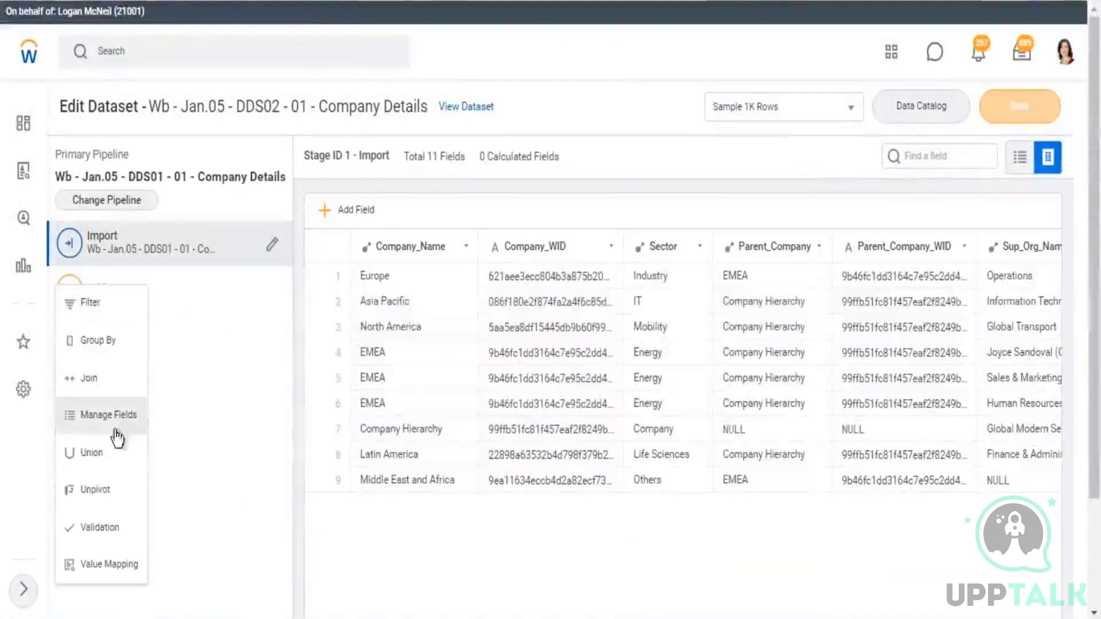
pyautogui.click(91, 378)
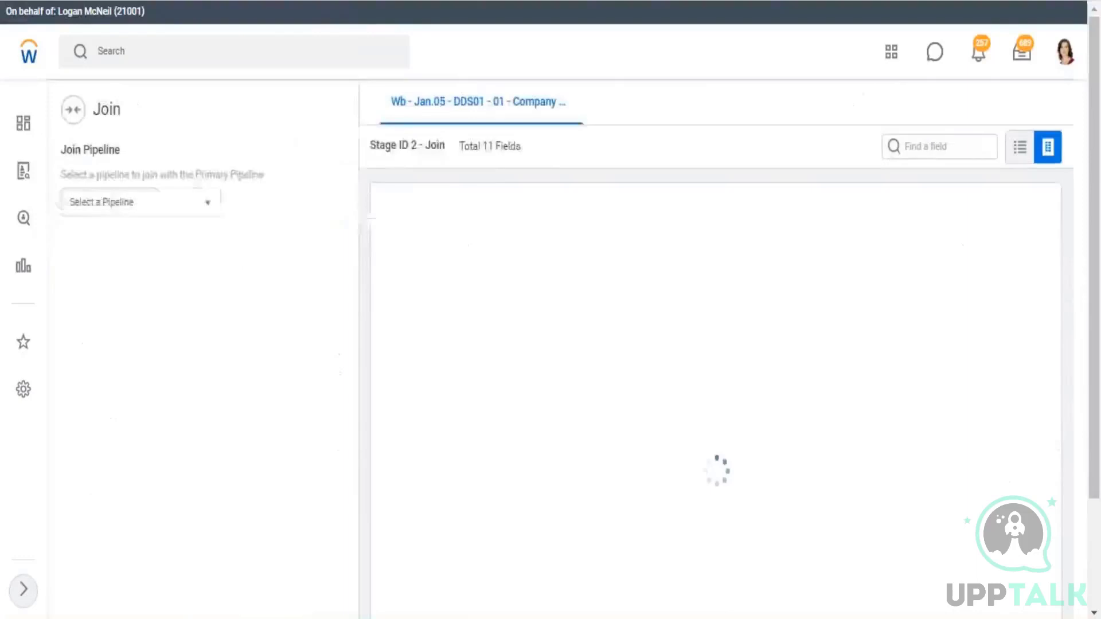
pyautogui.click(212, 210)
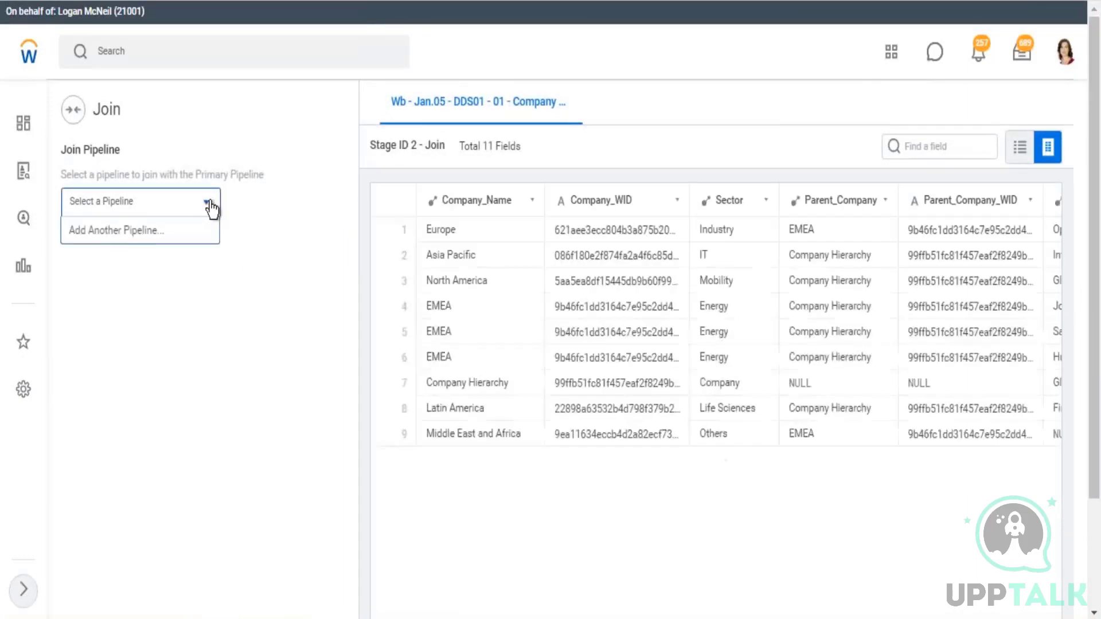
pyautogui.click(106, 231)
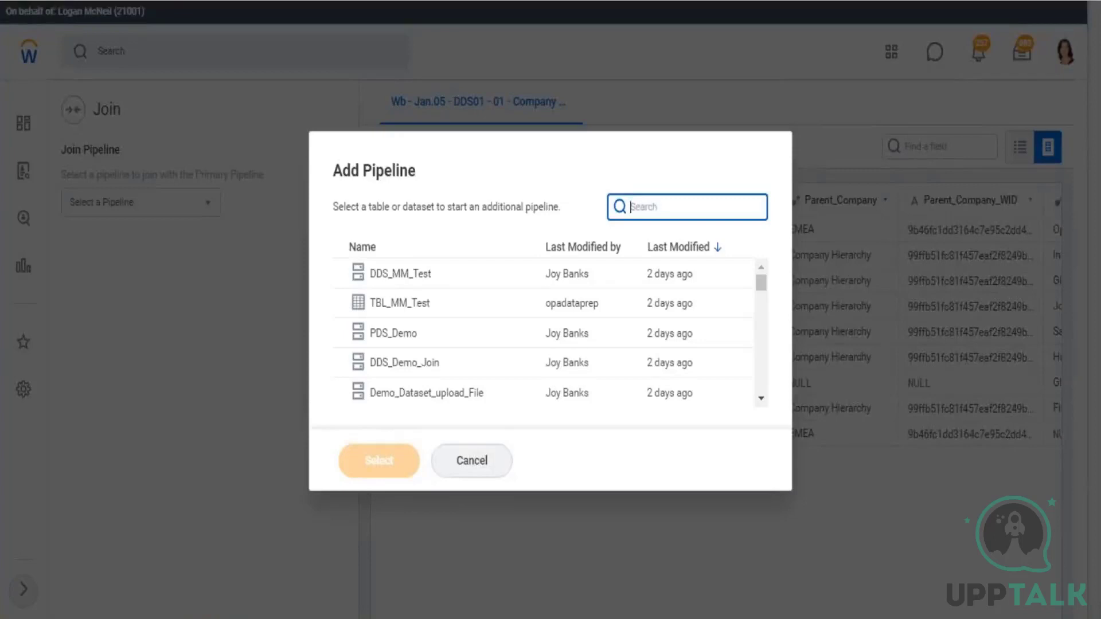
pyautogui.write('jan.05')
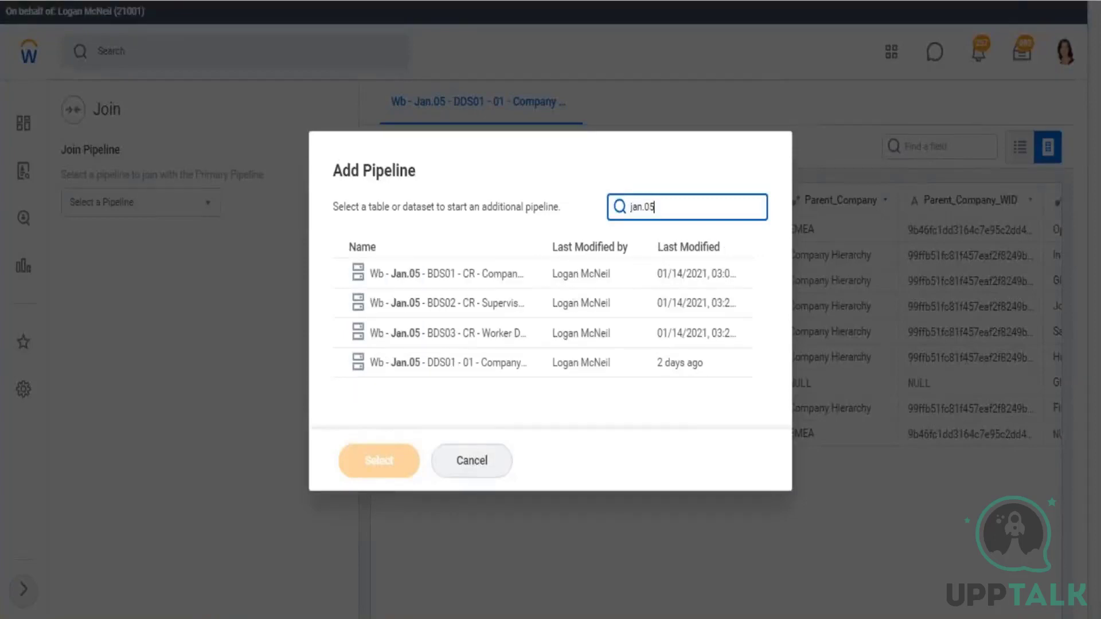
pyautogui.click(470, 306)
pyautogui.click(412, 468)
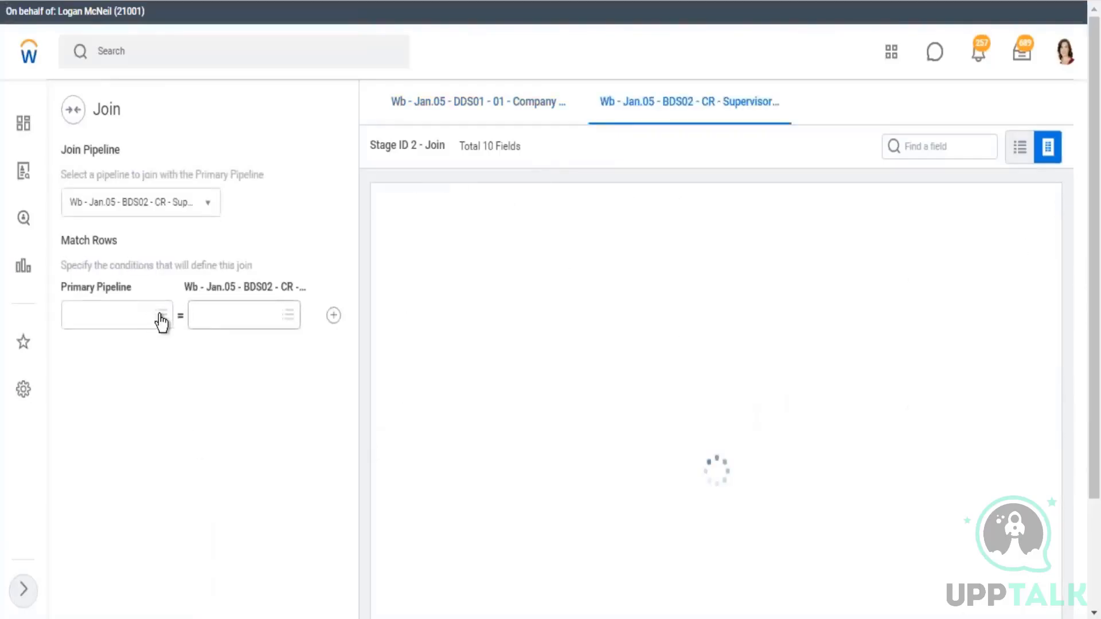
# Match the join rows on Sector in the primary pipeline and Sector_BU in the Supervisory Details pipeline
pyautogui.click(161, 321)
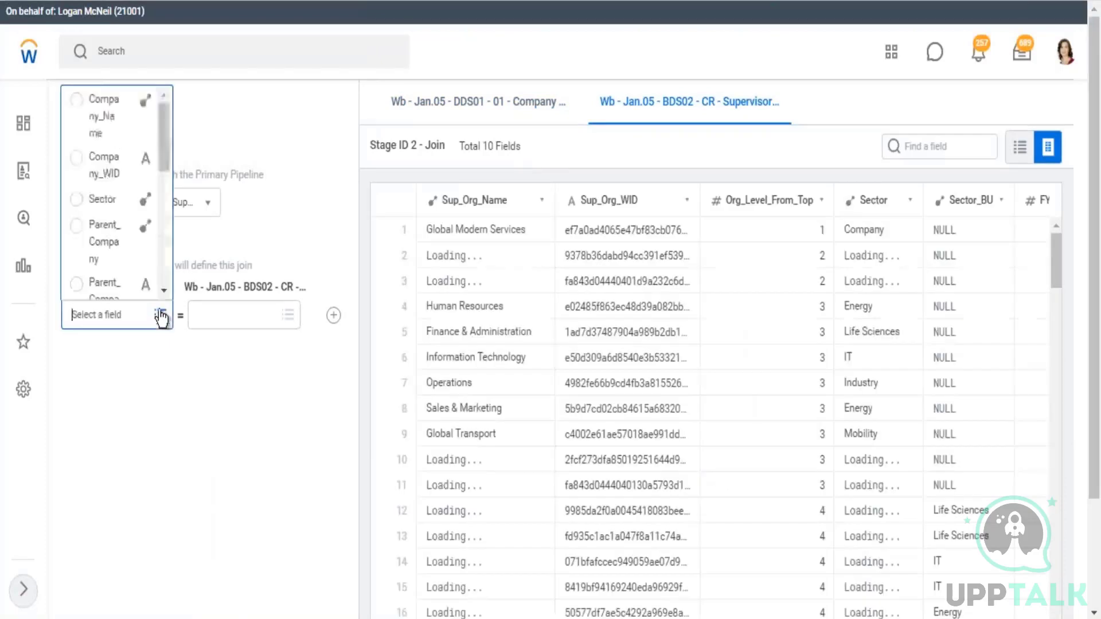
pyautogui.click(101, 203)
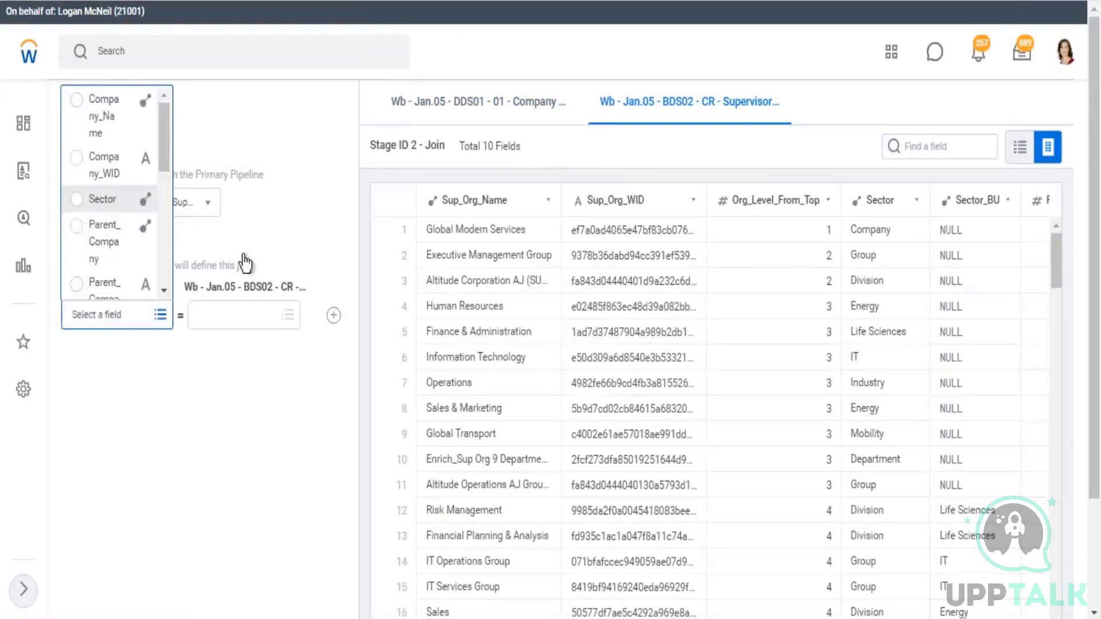
pyautogui.click(288, 318)
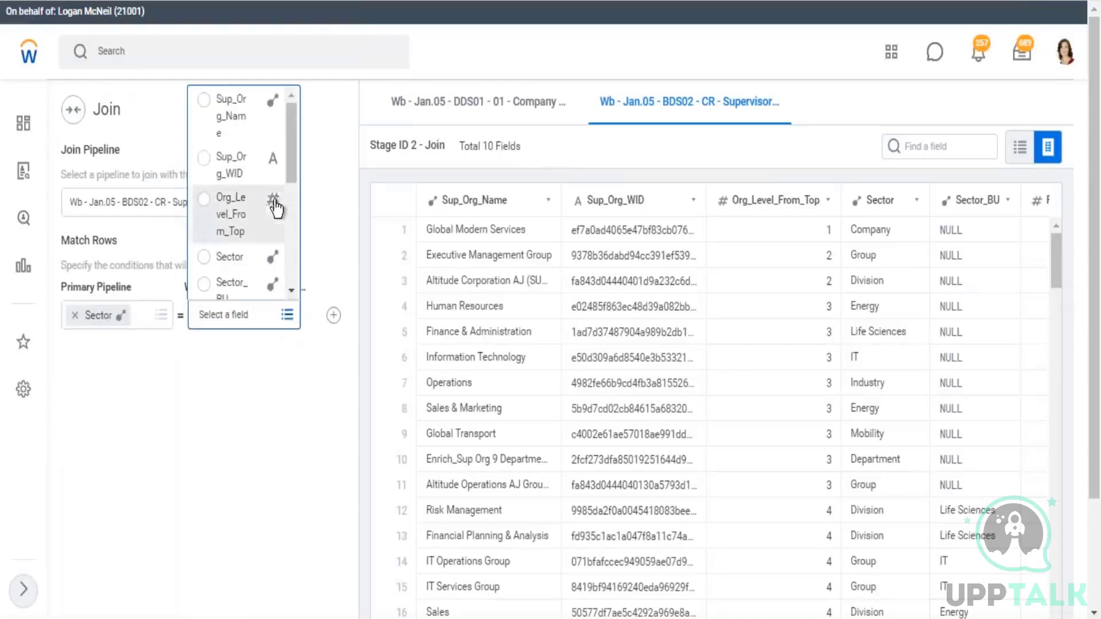
pyautogui.click(289, 292)
pyautogui.click(290, 292)
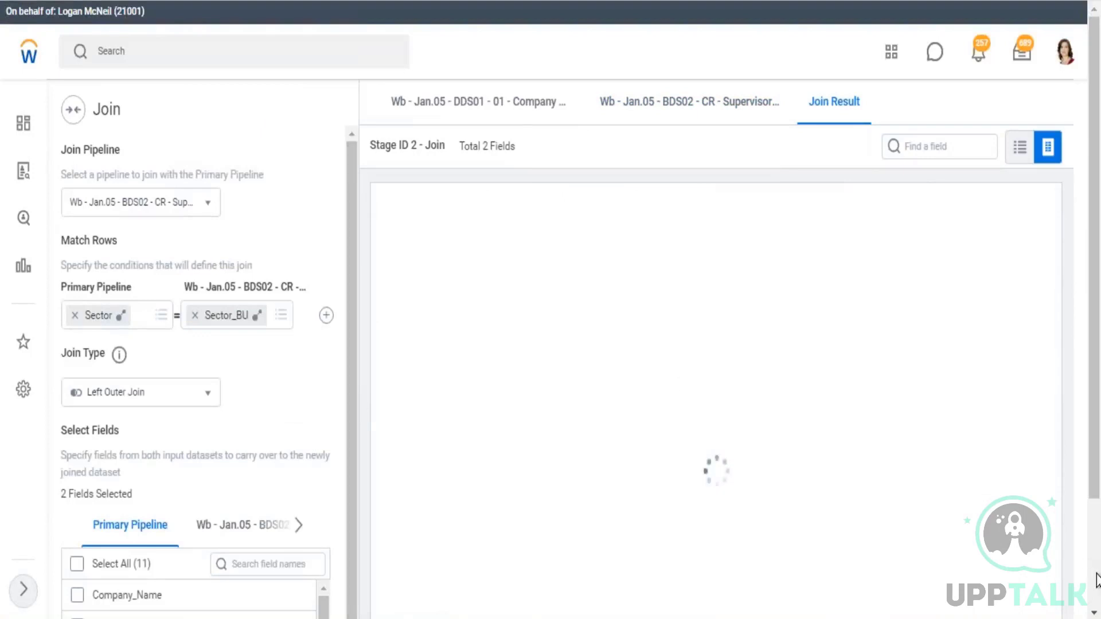
# Include all primary pipeline fields in the left outer join and review the selected field list
pyautogui.scroll(-2, 188, 297)
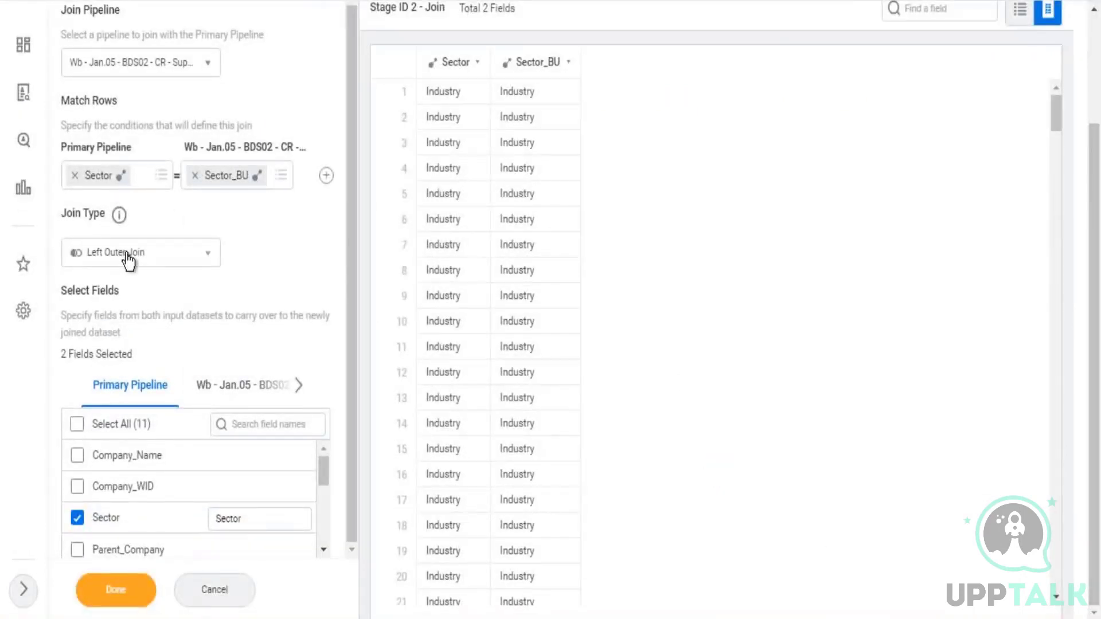
pyautogui.click(77, 424)
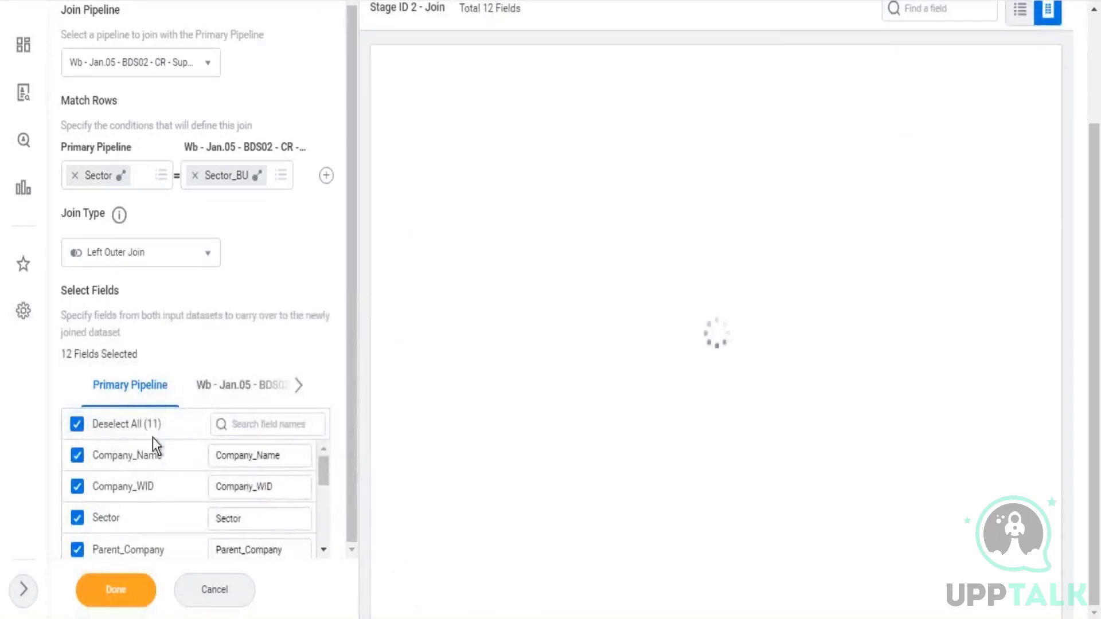
pyautogui.scroll(-5, 319, 530)
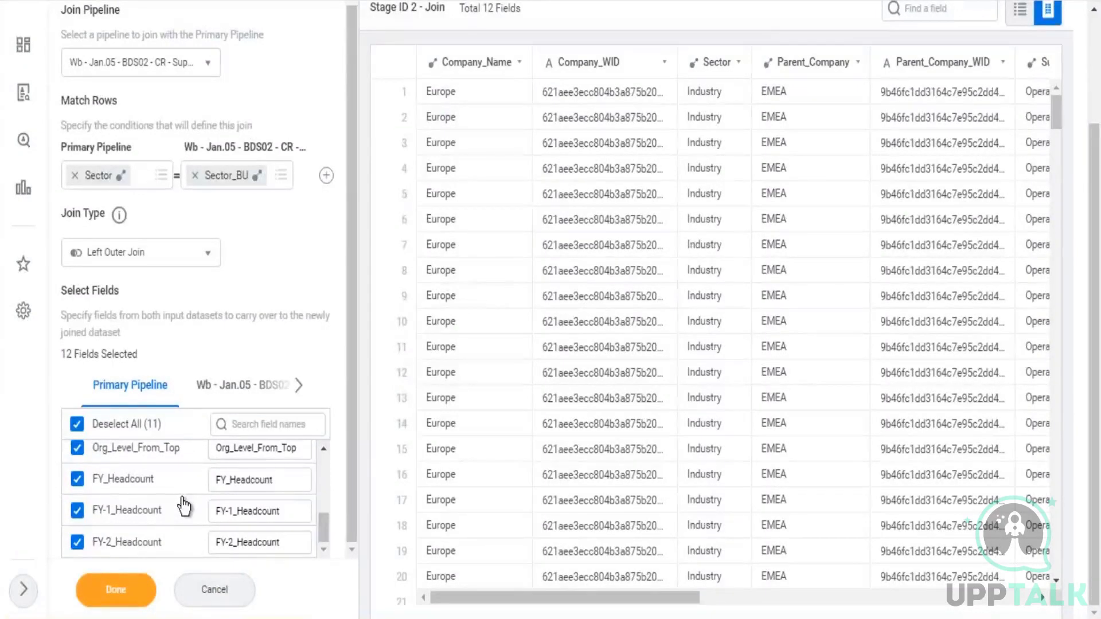
pyautogui.scroll(5, 183, 506)
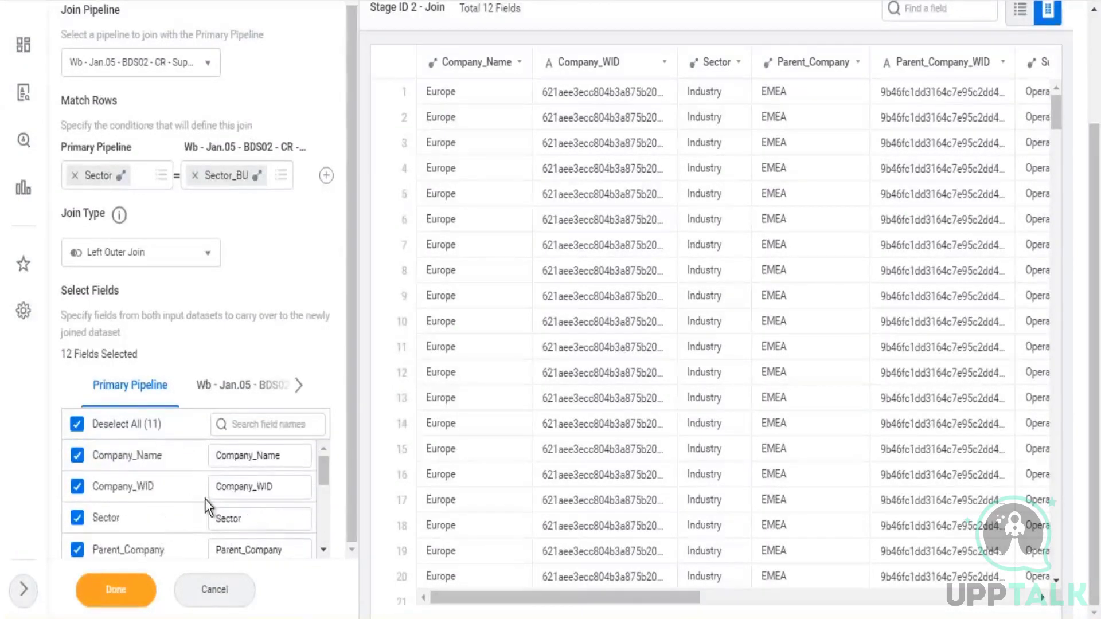
pyautogui.scroll(-5, 204, 506)
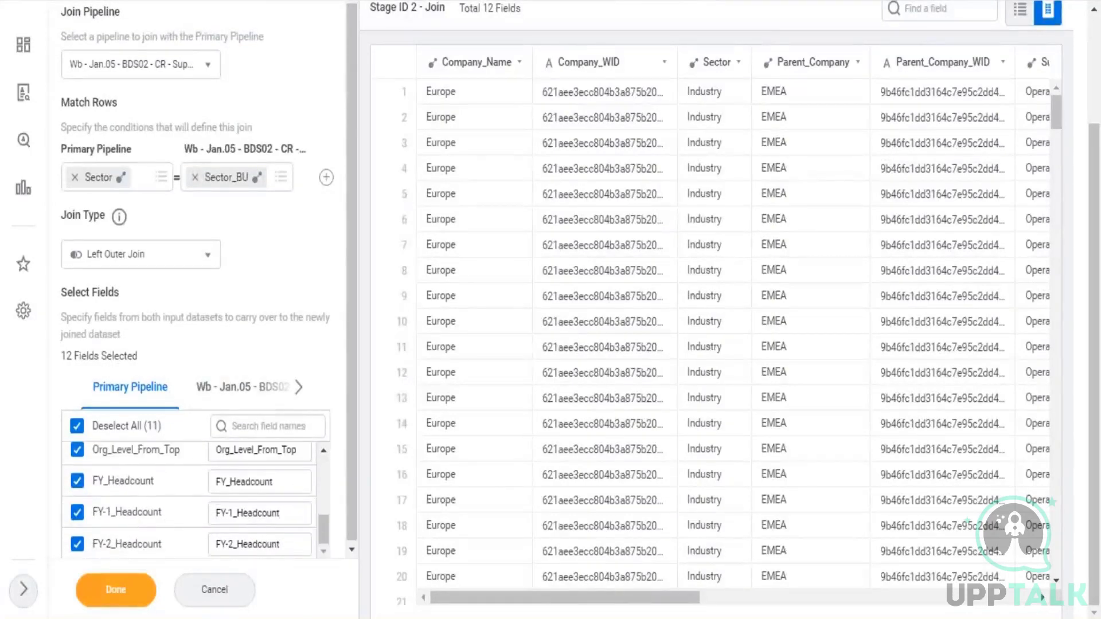
pyautogui.scroll(3, 238, 321)
pyautogui.scroll(2, 243, 325)
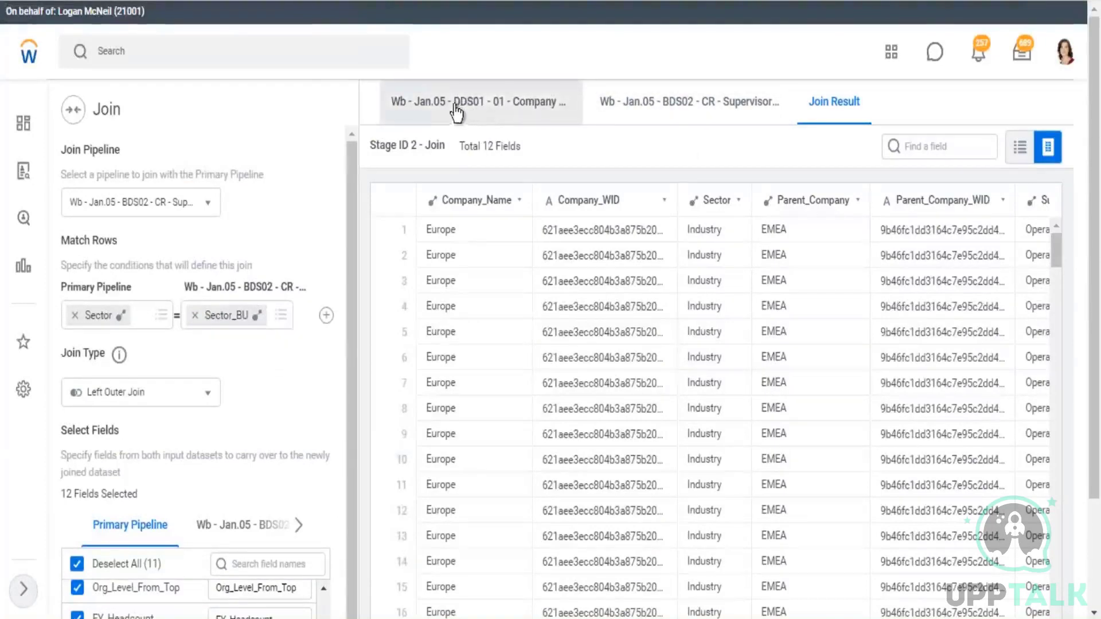
pyautogui.moveTo(454, 107); pyautogui.dragTo(553, 112)
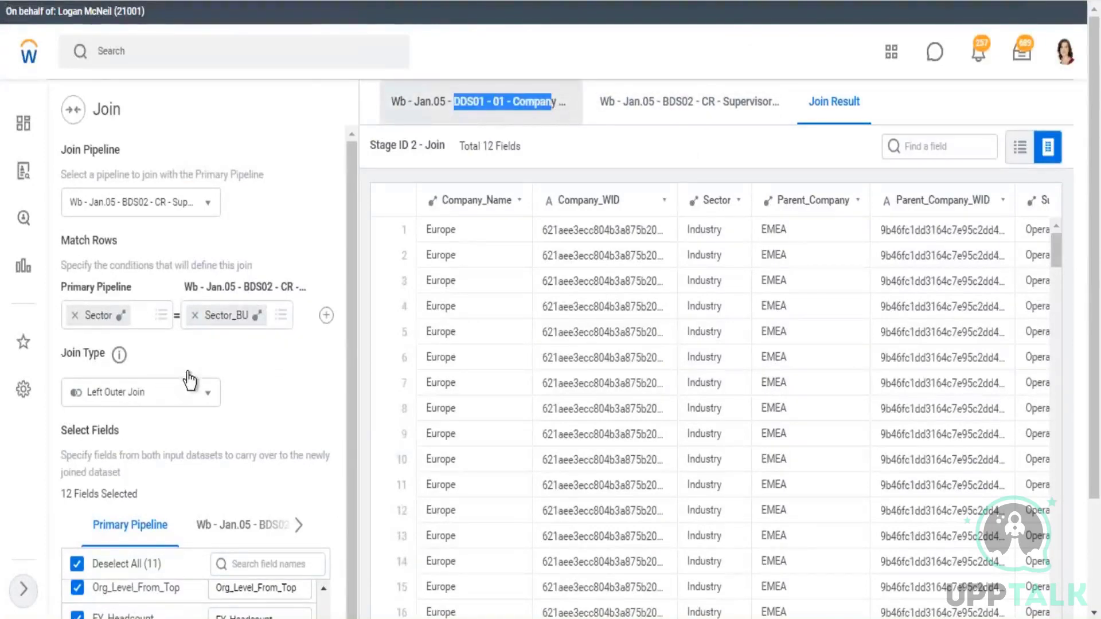
# Cancel the Join stage, leave dataset editing for the DDS02 dataset's view page, and discard the changes
pyautogui.moveTo(1094, 393); pyautogui.dragTo(1095, 499)
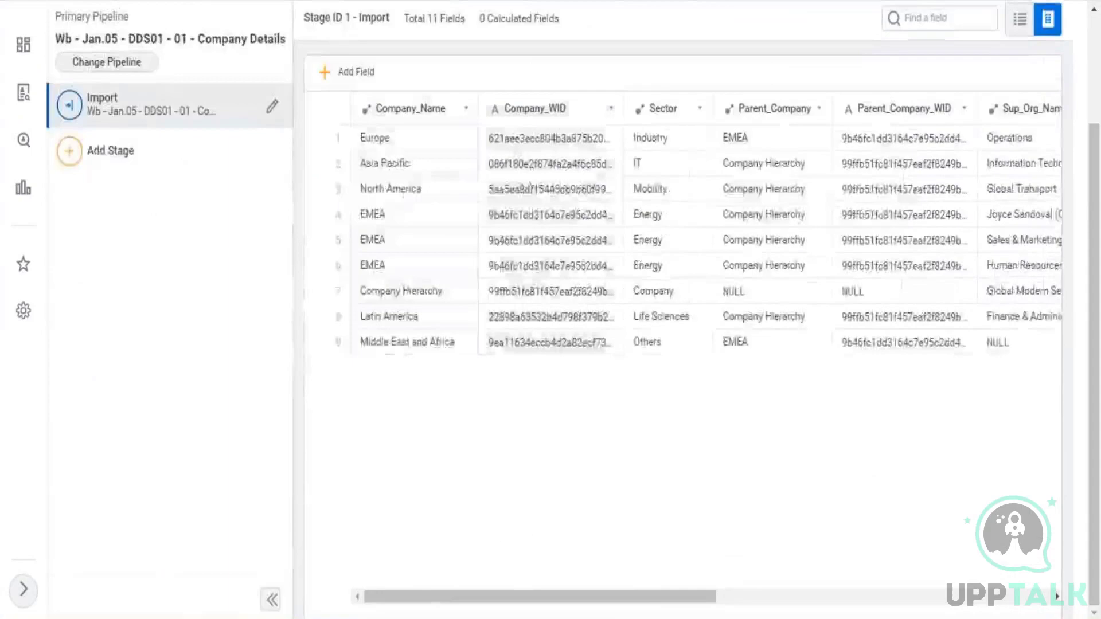
pyautogui.moveTo(1096, 217); pyautogui.dragTo(1097, 172)
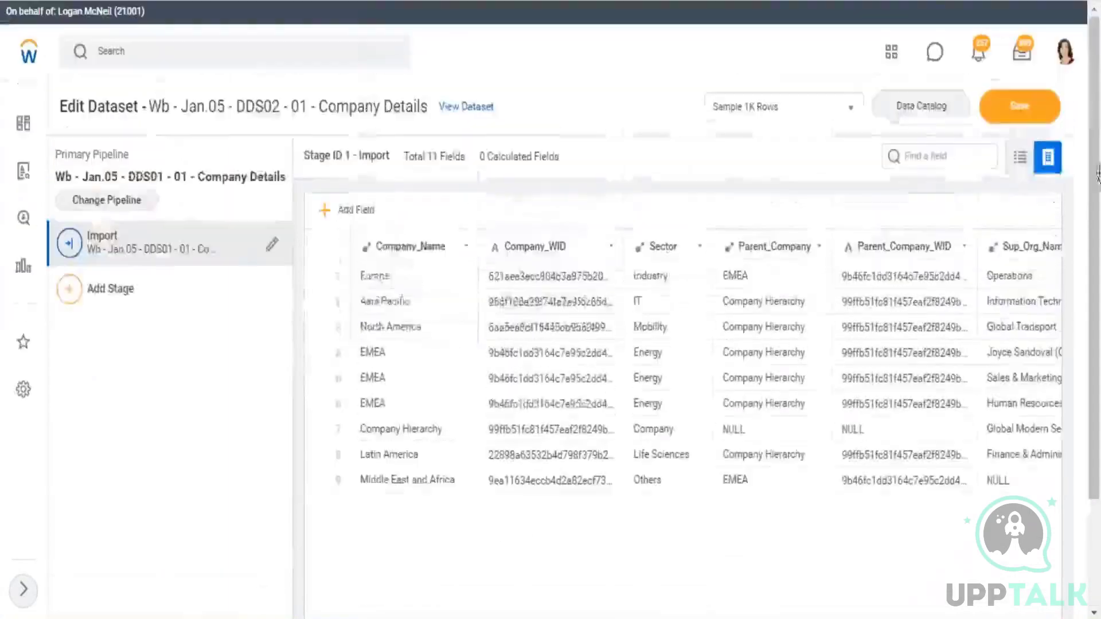
pyautogui.click(467, 107)
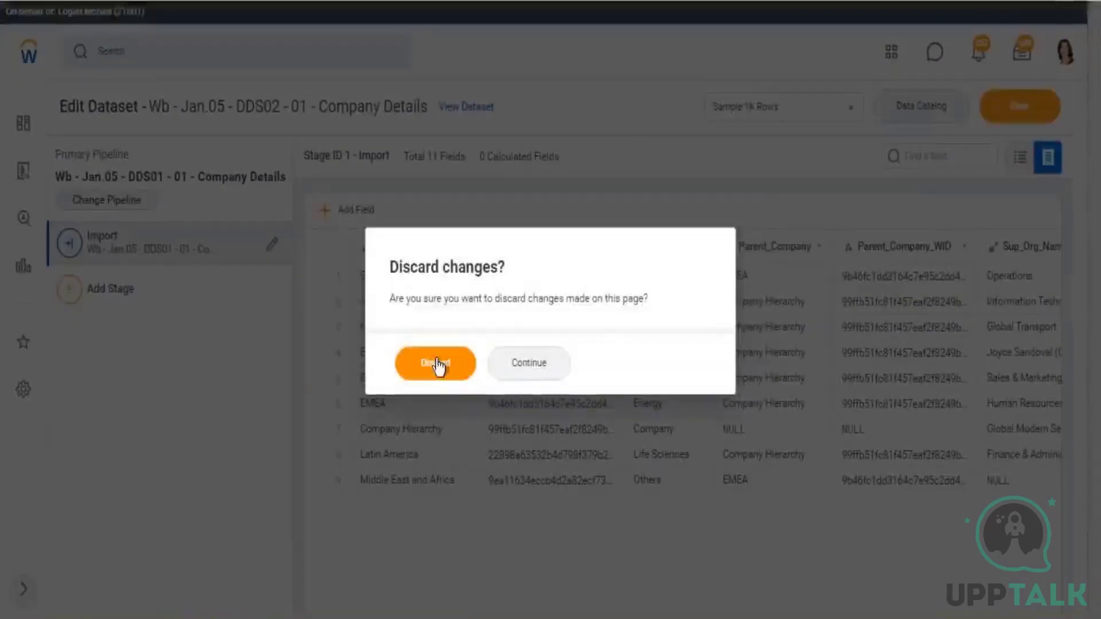
pyautogui.click(436, 364)
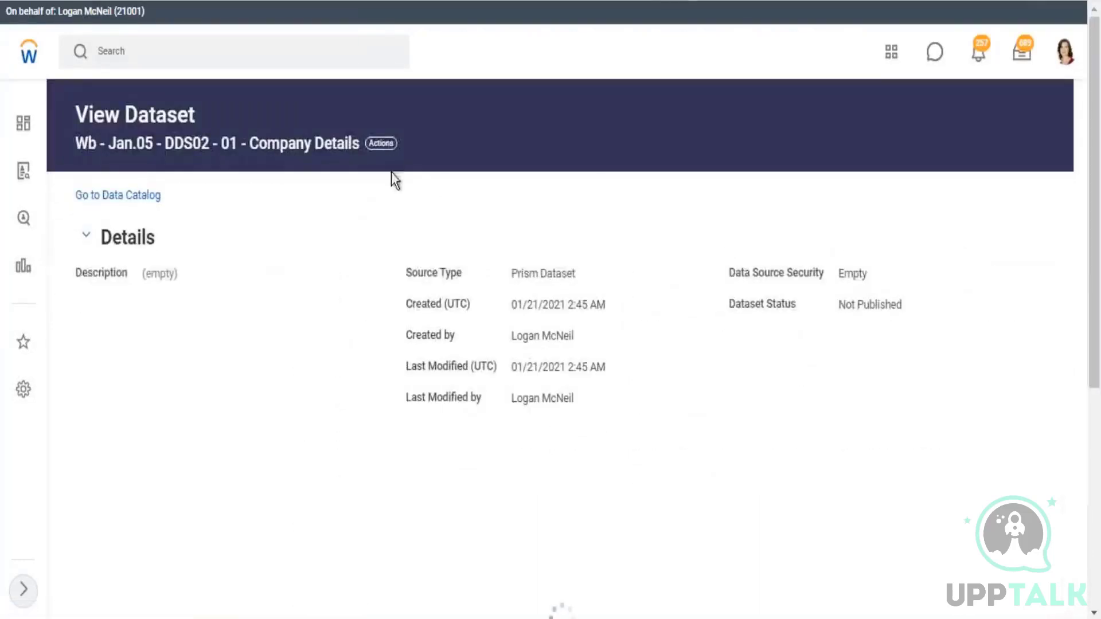
# Delete the dataset Wb - Jan.05 - DDS02 - 01 - Company Details from the Data Catalog
pyautogui.click(390, 148)
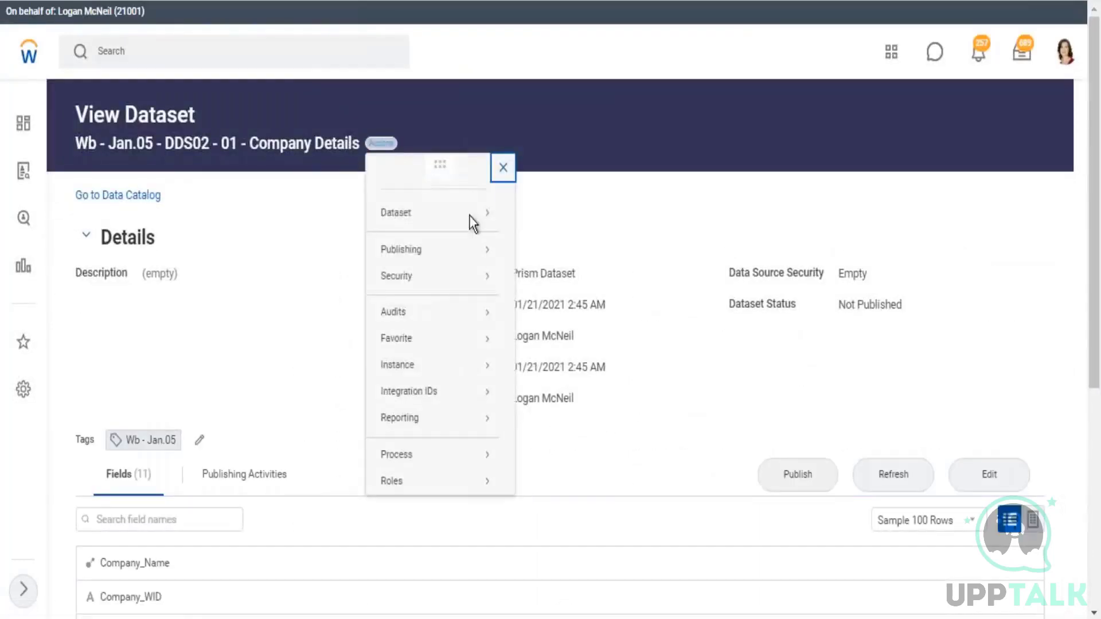
pyautogui.moveTo(419, 225)
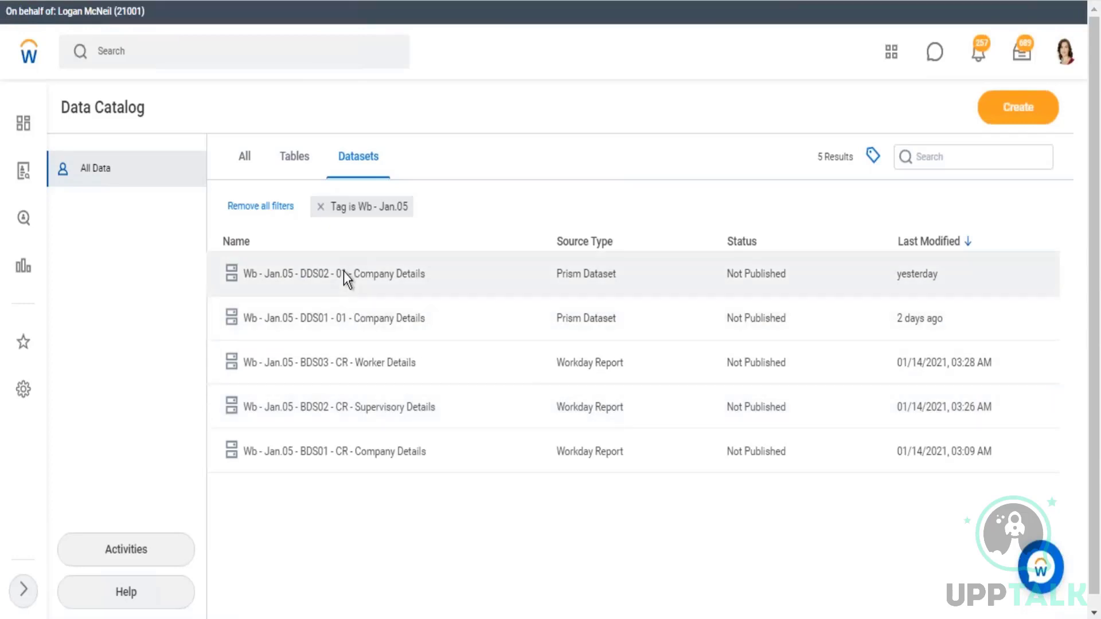
pyautogui.click(342, 272)
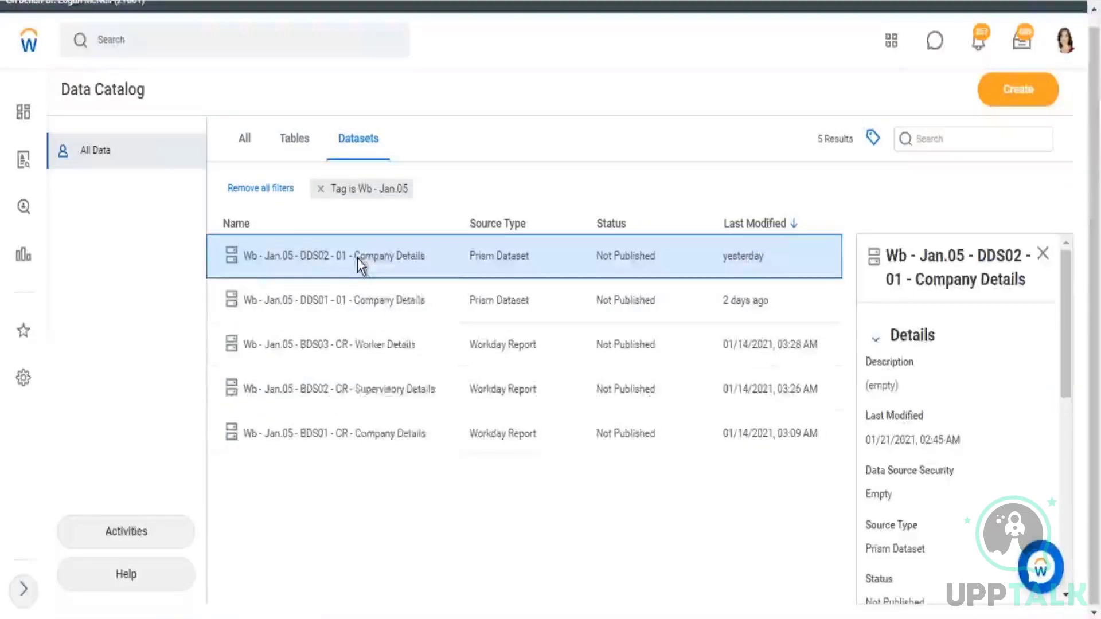
pyautogui.rightClick(356, 258)
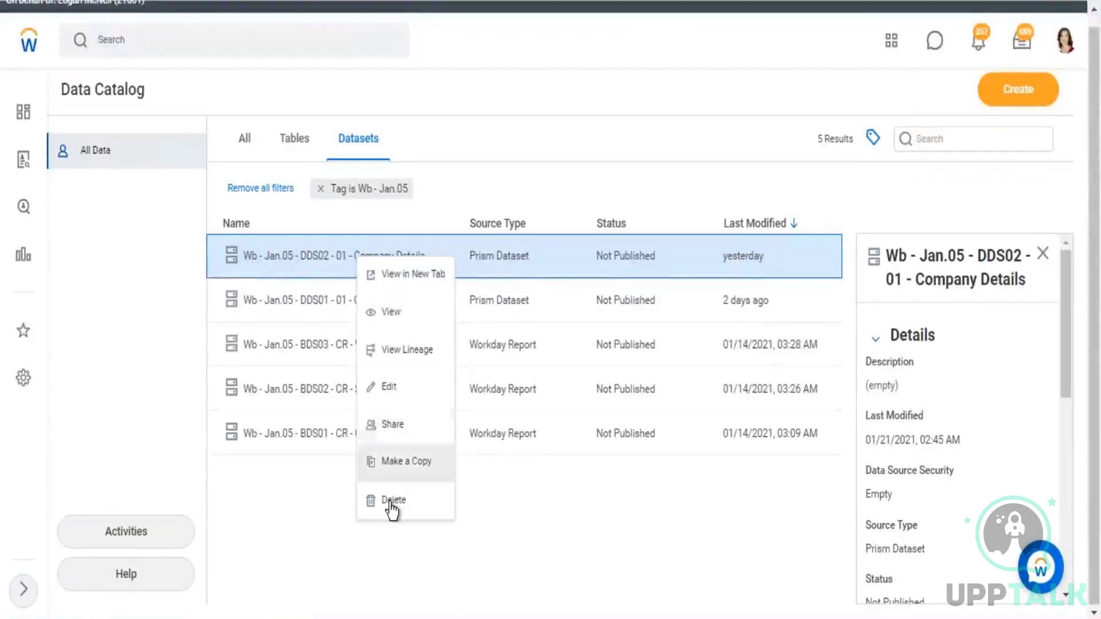
pyautogui.click(467, 493)
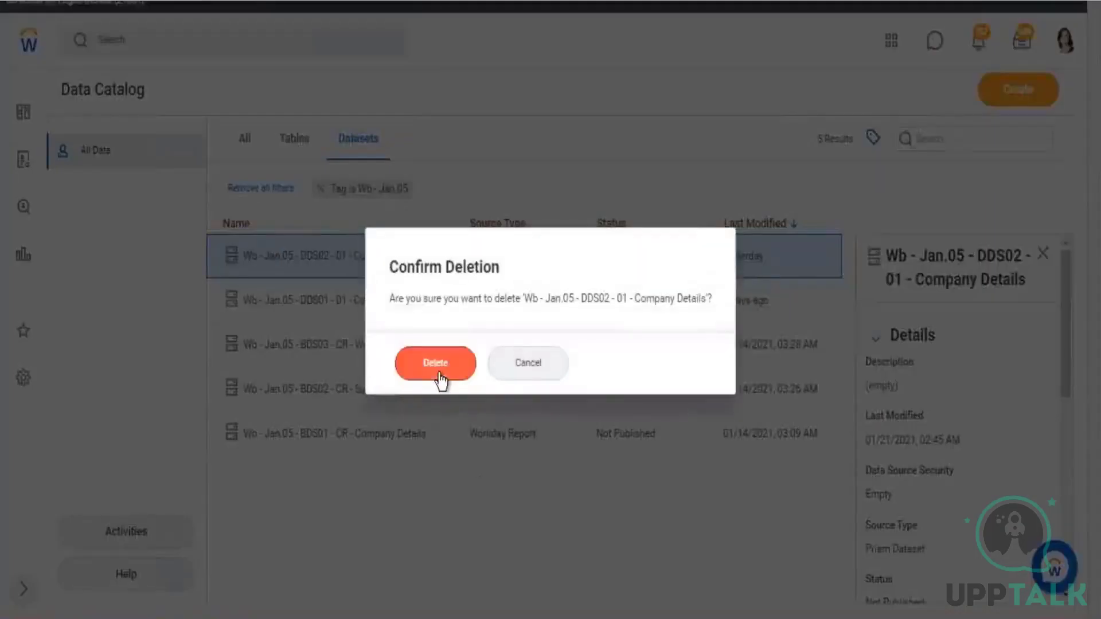
pyautogui.click(439, 361)
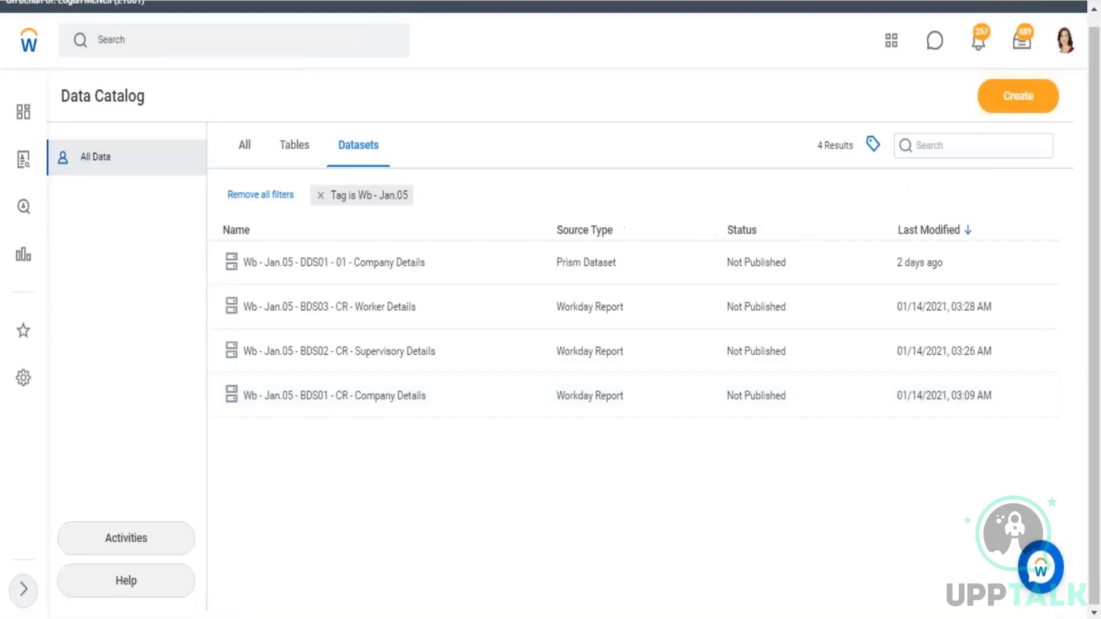
# Create a derived dataset with Wb - Jan.05 - BDS01 - CR - Company Details as its source
pyautogui.click(1020, 98)
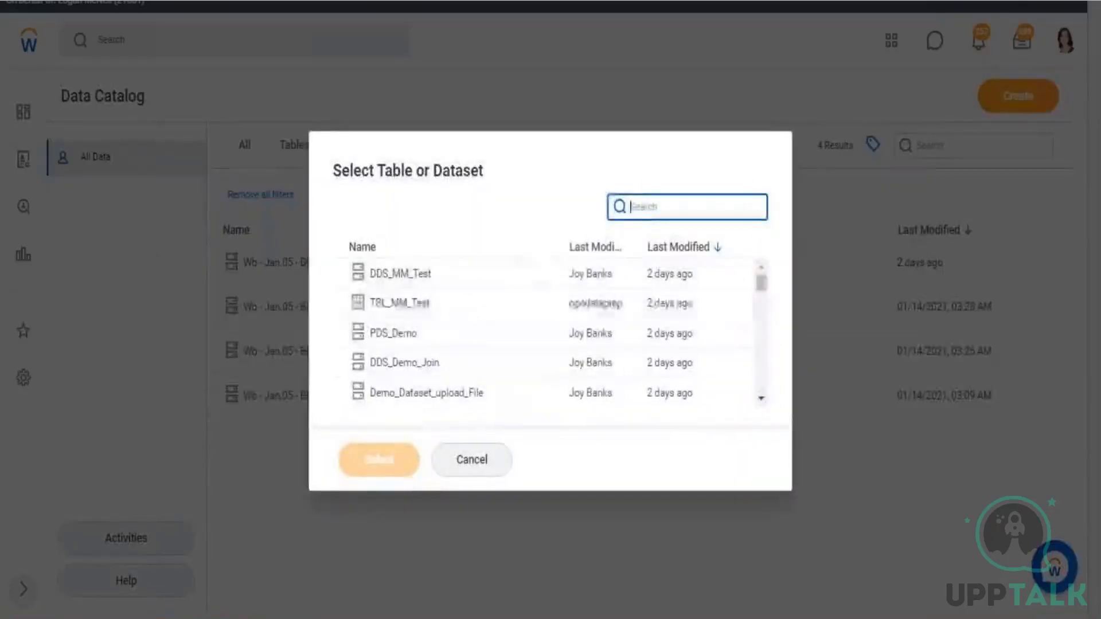
pyautogui.write('ja')
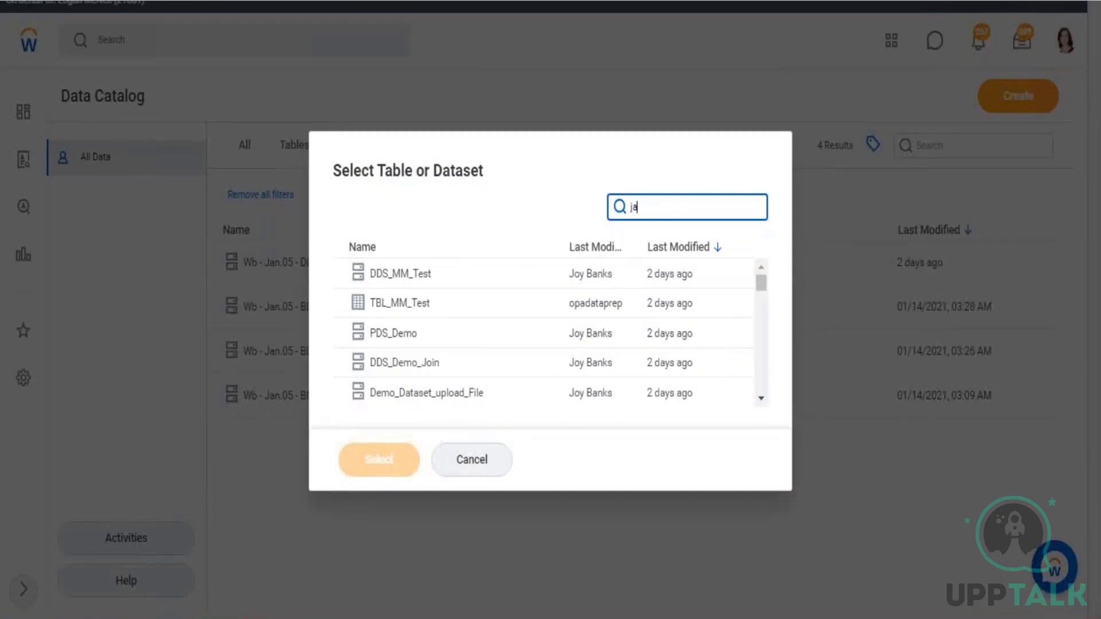
pyautogui.write('n.05')
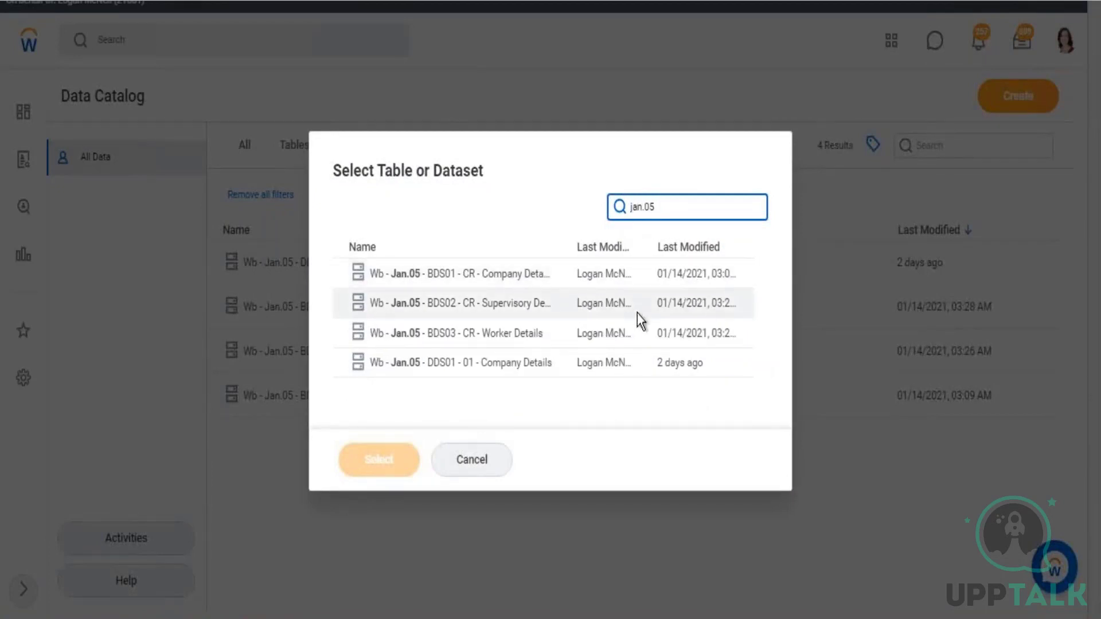
pyautogui.click(468, 276)
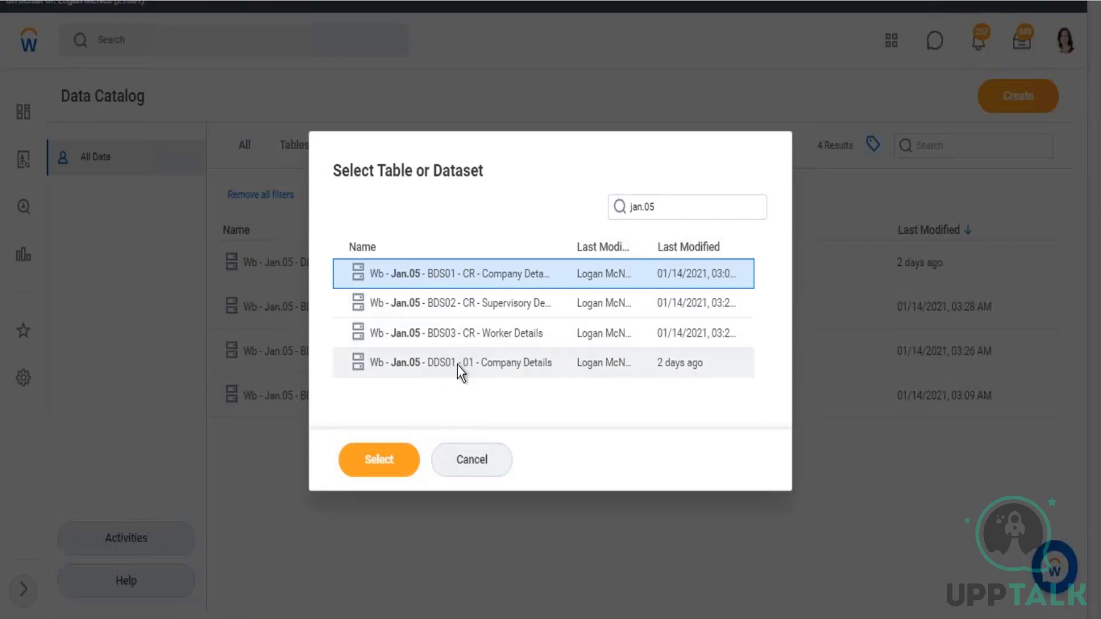
pyautogui.click(367, 457)
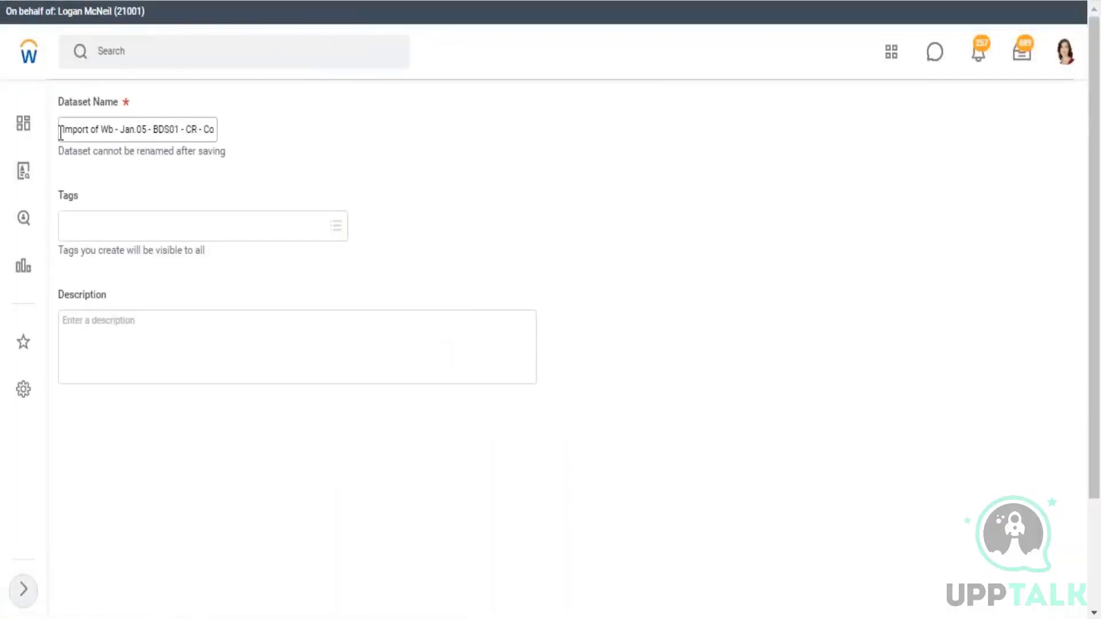
# Name the derived dataset Wb - Jan.05 - DDS02 - 01 - Company Details
pyautogui.moveTo(76, 133); pyautogui.dragTo(297, 149)
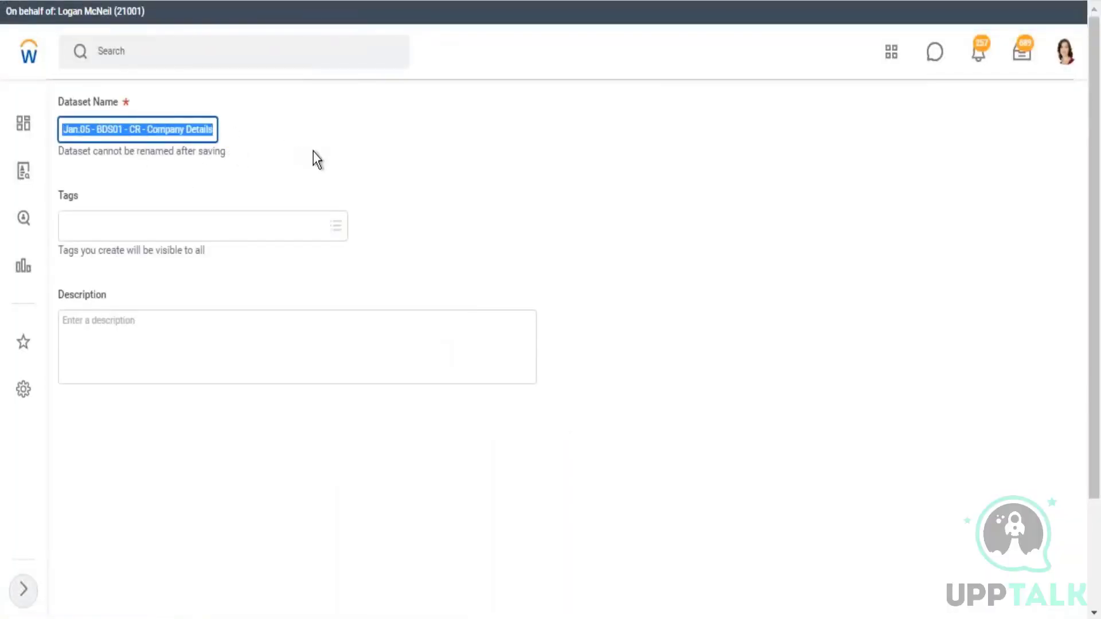
pyautogui.press('BackSpace')
pyautogui.write('Jan.05 - DDS01 - 01 - Company Details')
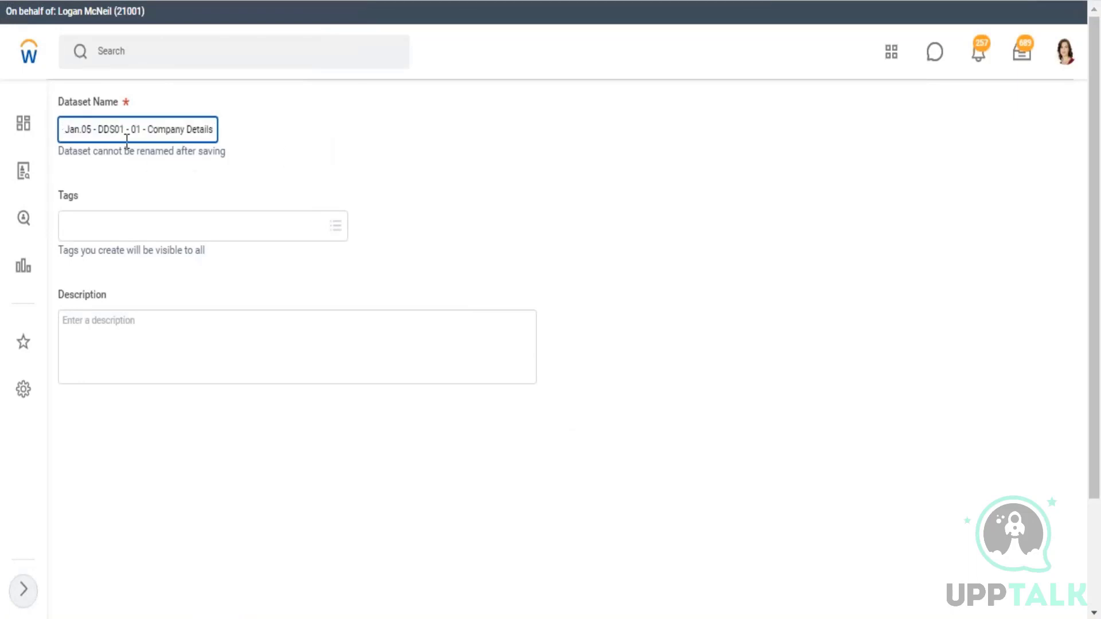
pyautogui.press('BackSpace')
pyautogui.write('2')
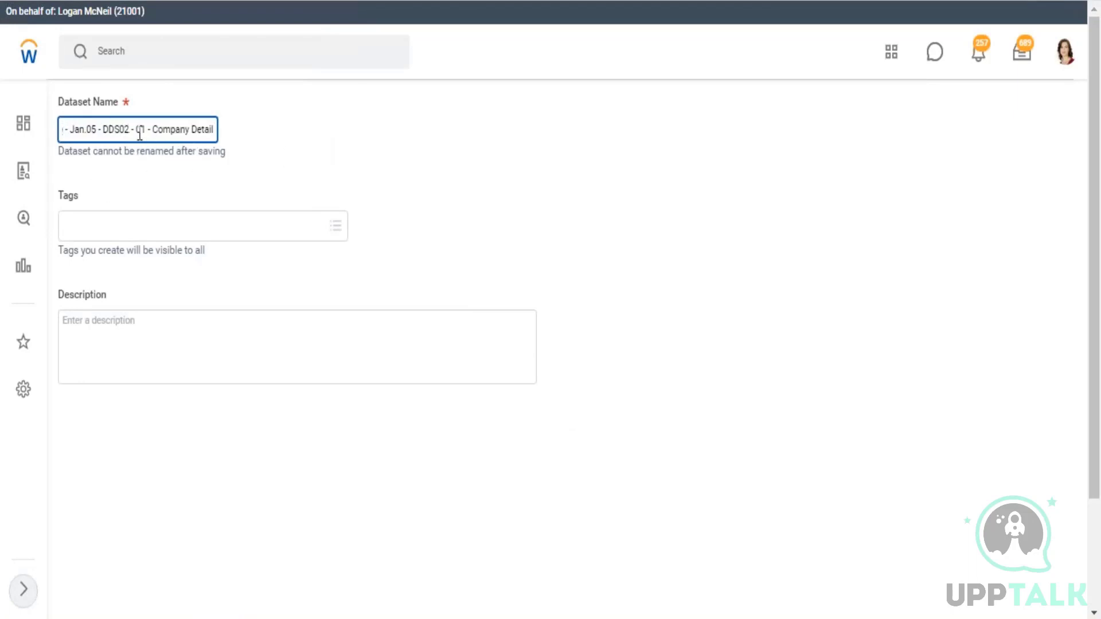
# Tag the derived dataset with Wb - Jan.05 and save it
pyautogui.click(127, 226)
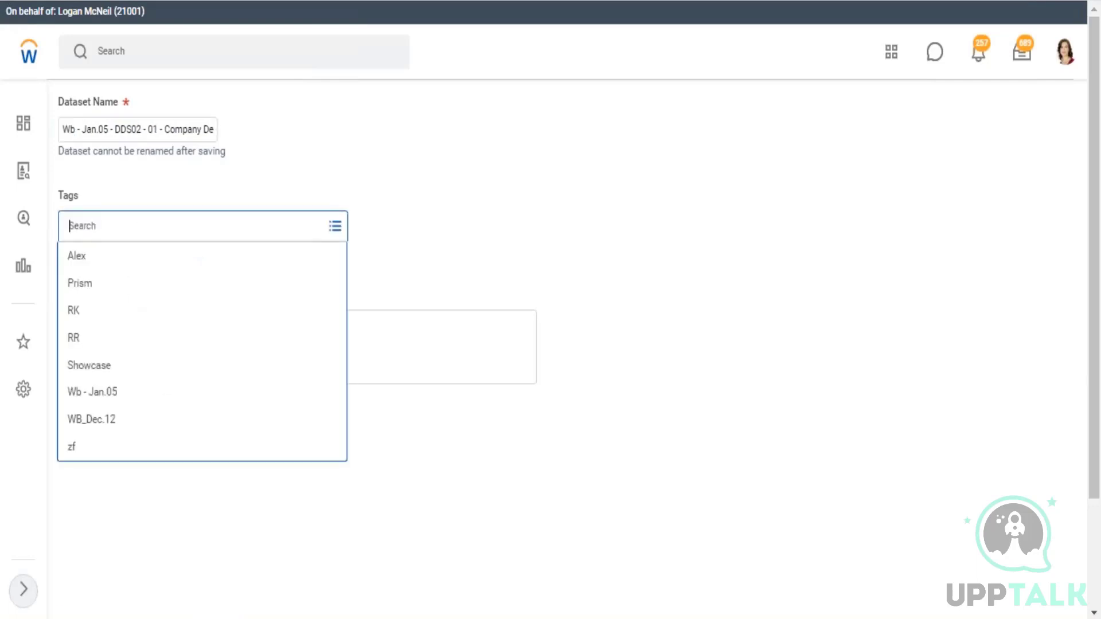
pyautogui.click(112, 396)
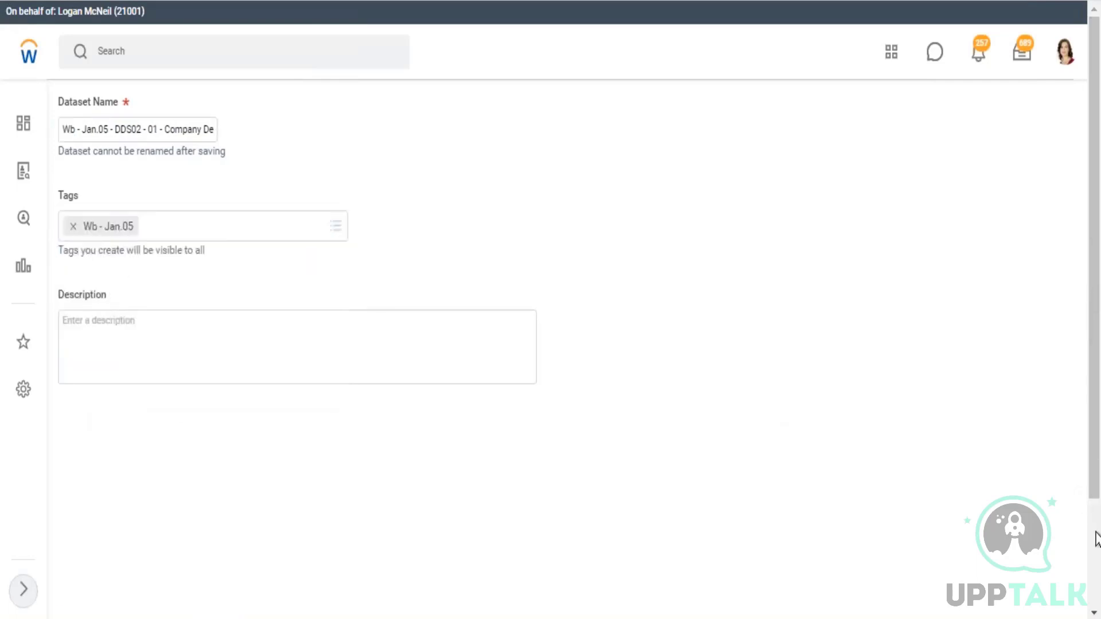
pyautogui.scroll(-3, 1096, 536)
pyautogui.click(115, 590)
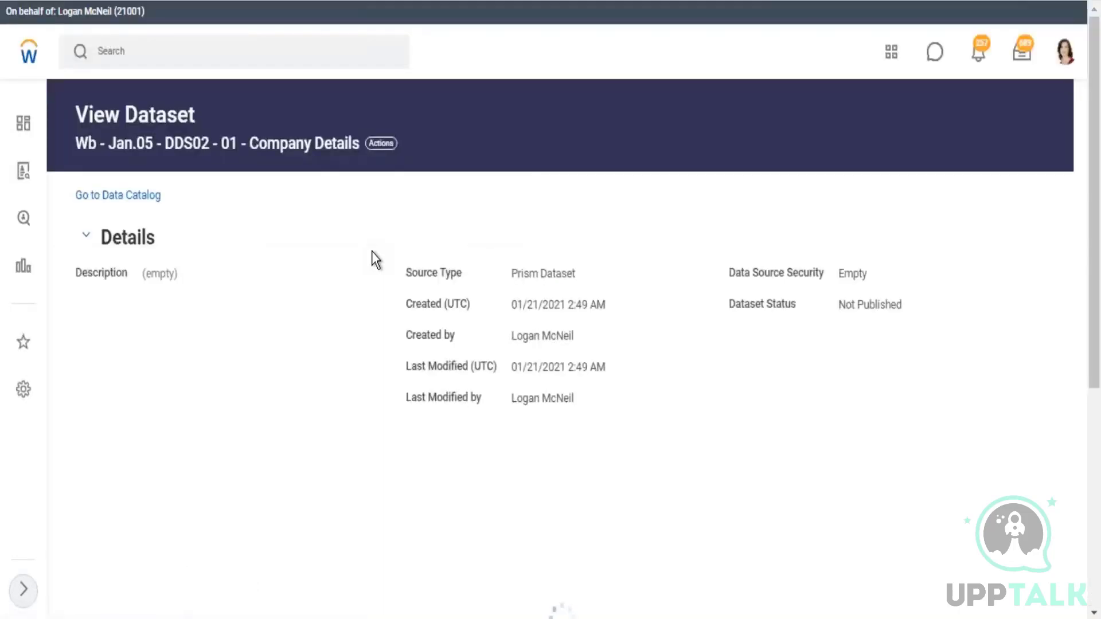
# Add a Join stage to the primary pipeline of the dataset Wb - Jan.05 - DDS02 - 01 - Company Details
pyautogui.click(23, 123)
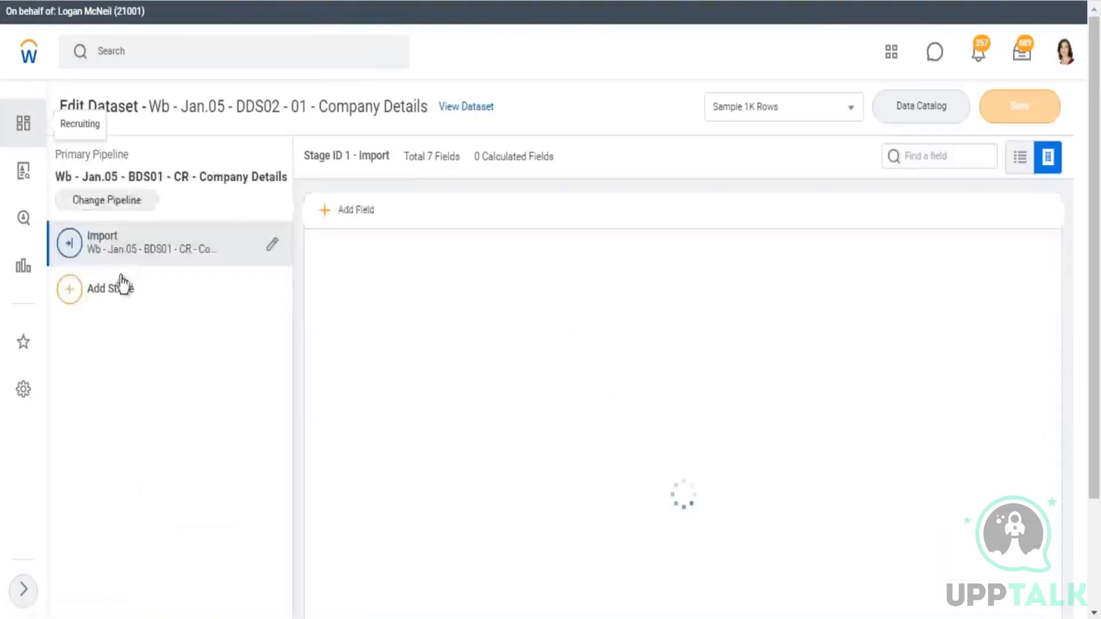
pyautogui.click(109, 289)
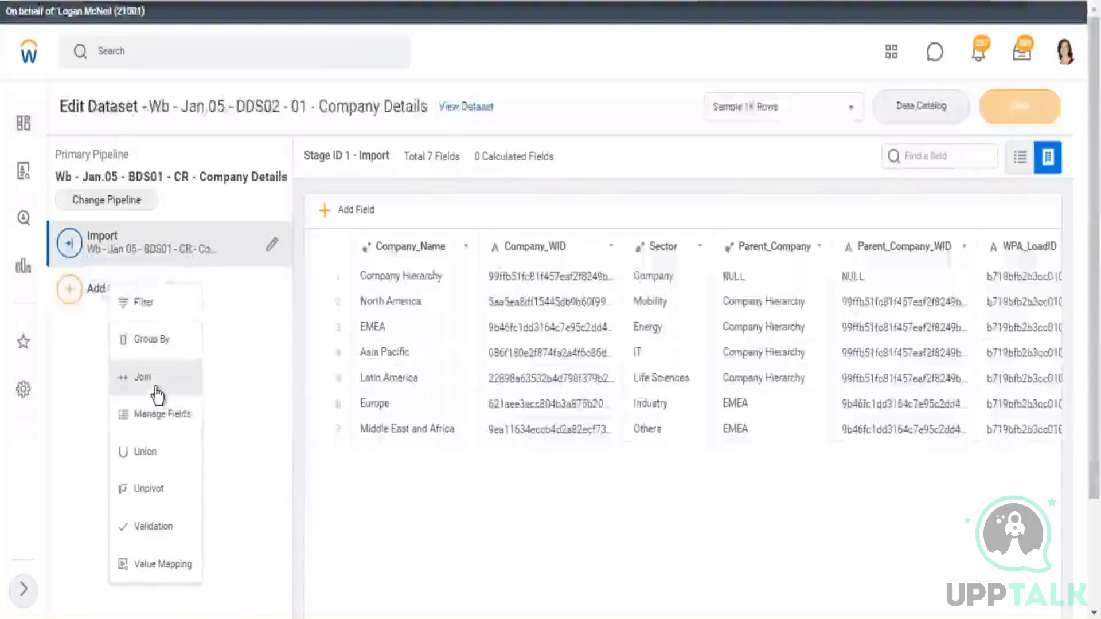
pyautogui.click(155, 390)
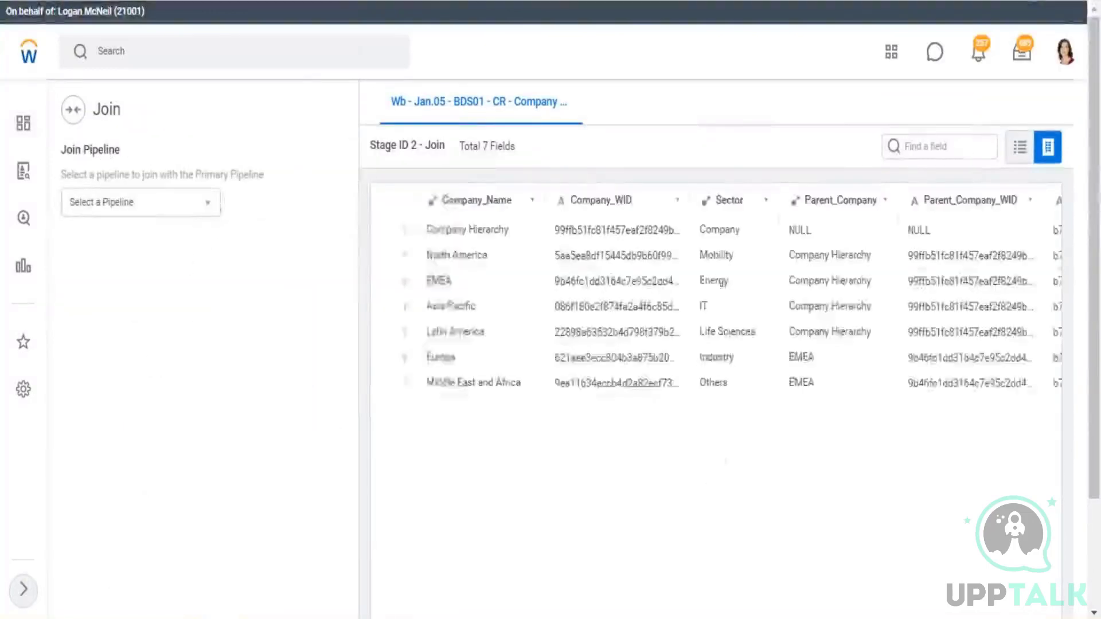
# Find the Jan.05 datasets and add the Wb - Jan.05 - BDS02 supervisory dataset as the pipeline to join
pyautogui.click(137, 202)
pyautogui.click(160, 238)
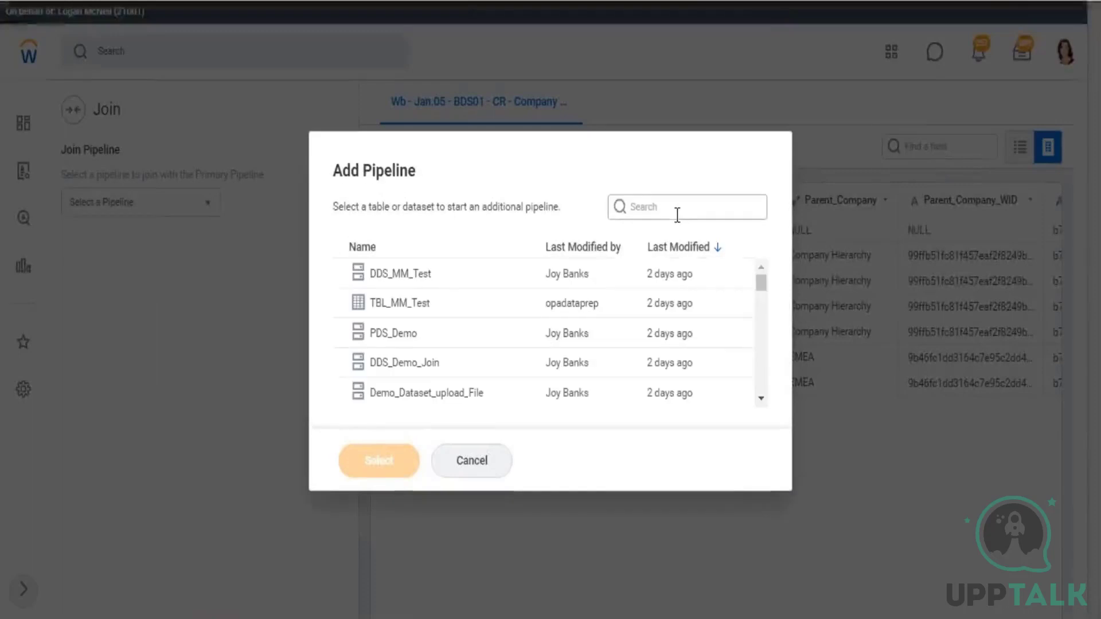
pyautogui.click(678, 213)
pyautogui.write('jan')
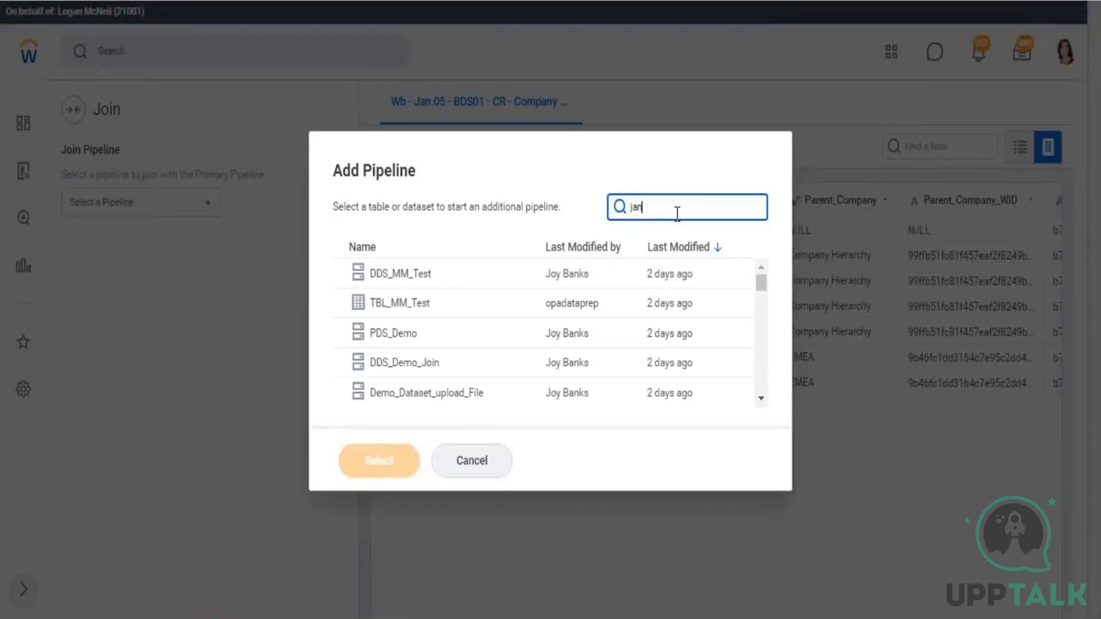
pyautogui.write('.05')
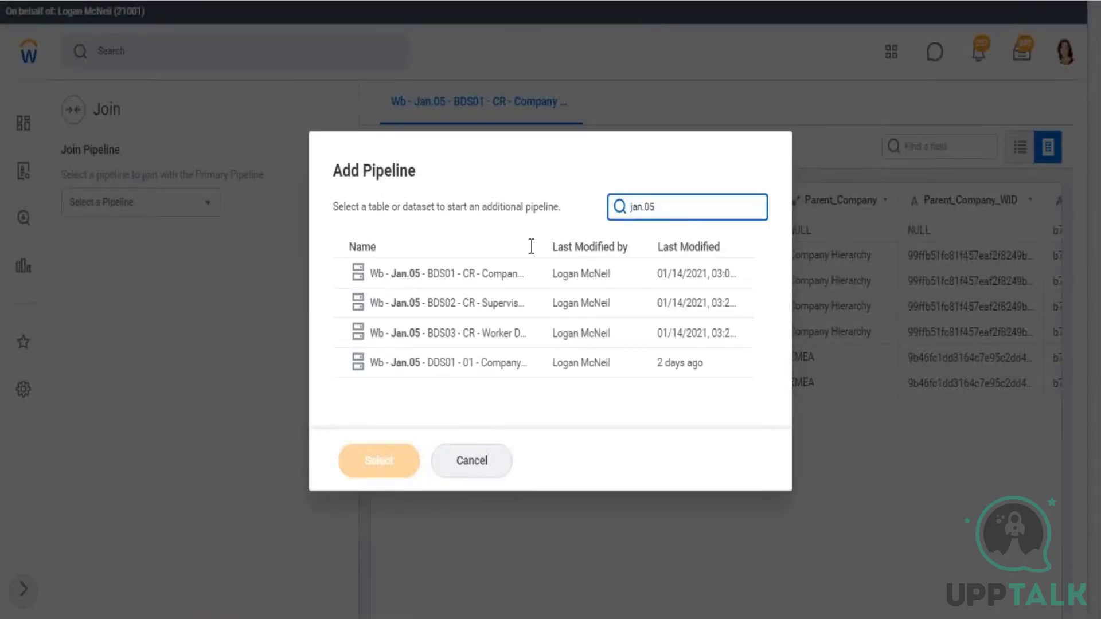
pyautogui.click(451, 307)
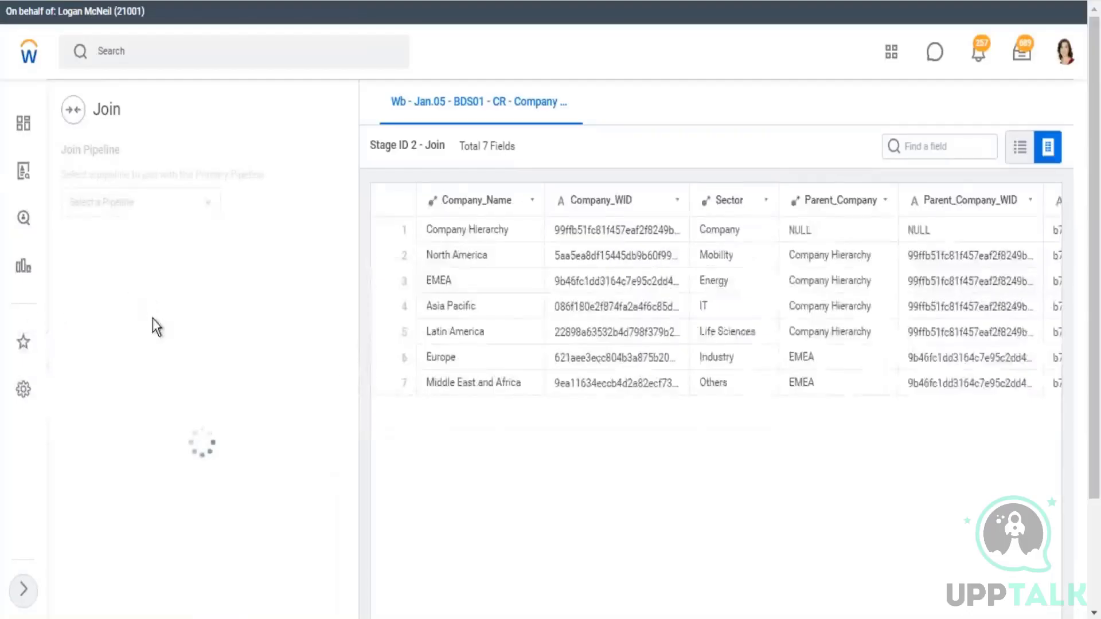
# Match the join rows on Sector from the primary pipeline and Sector_BU from the BDS02 pipeline
pyautogui.click(162, 316)
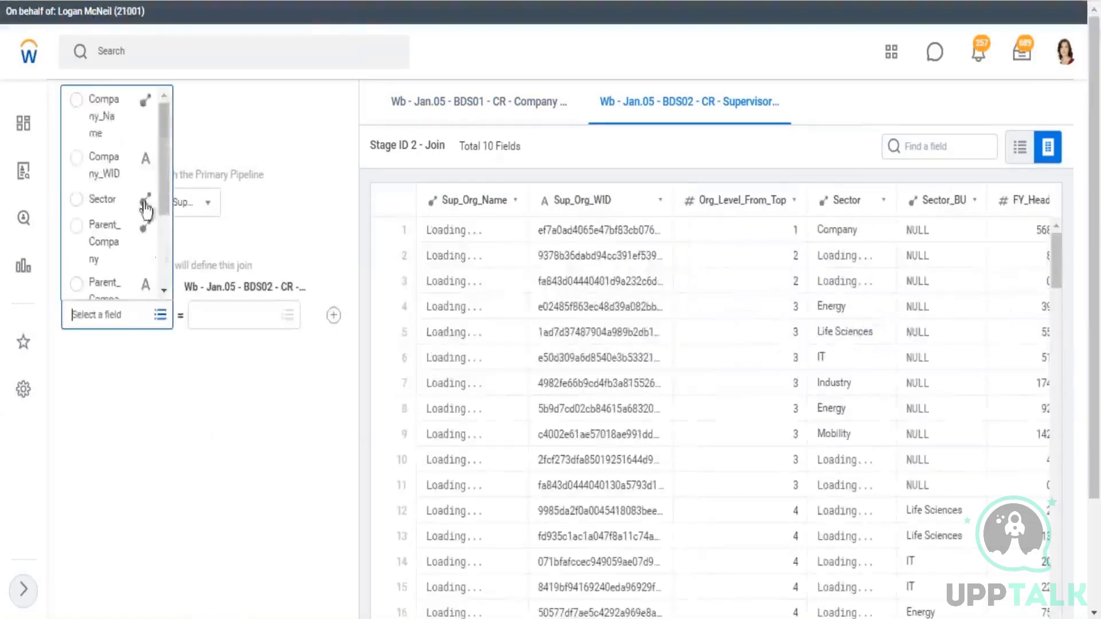
pyautogui.click(109, 200)
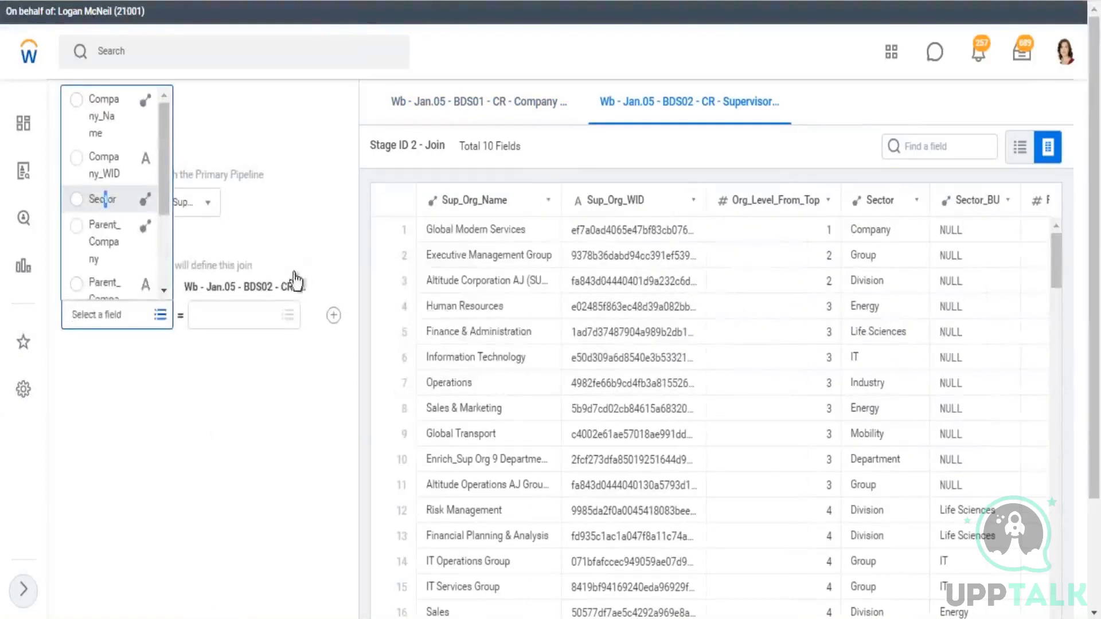
pyautogui.click(288, 323)
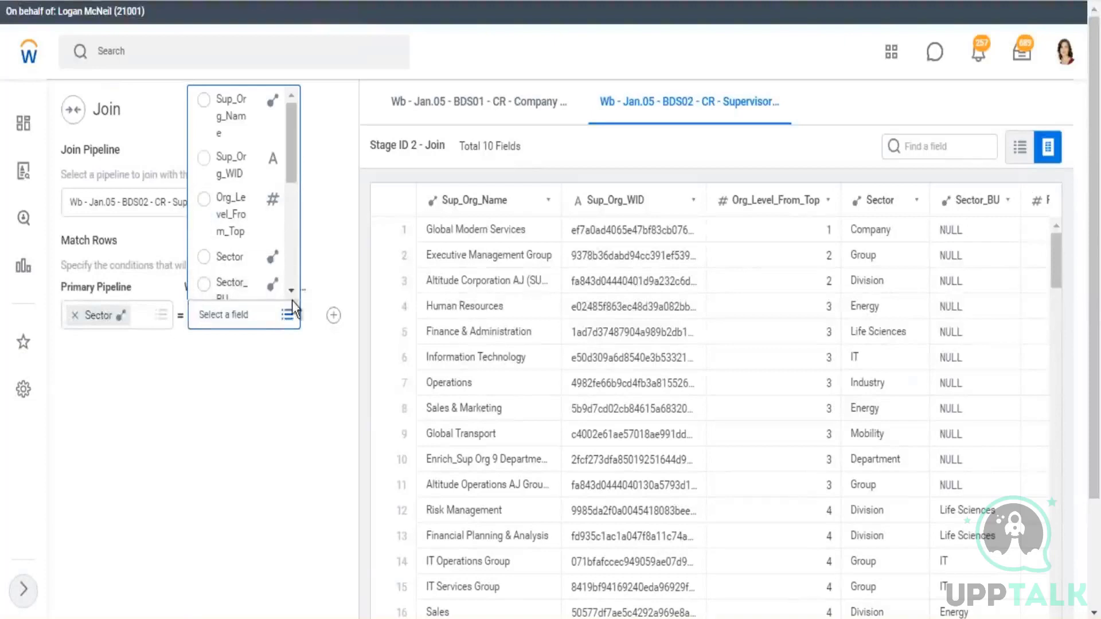
pyautogui.click(239, 292)
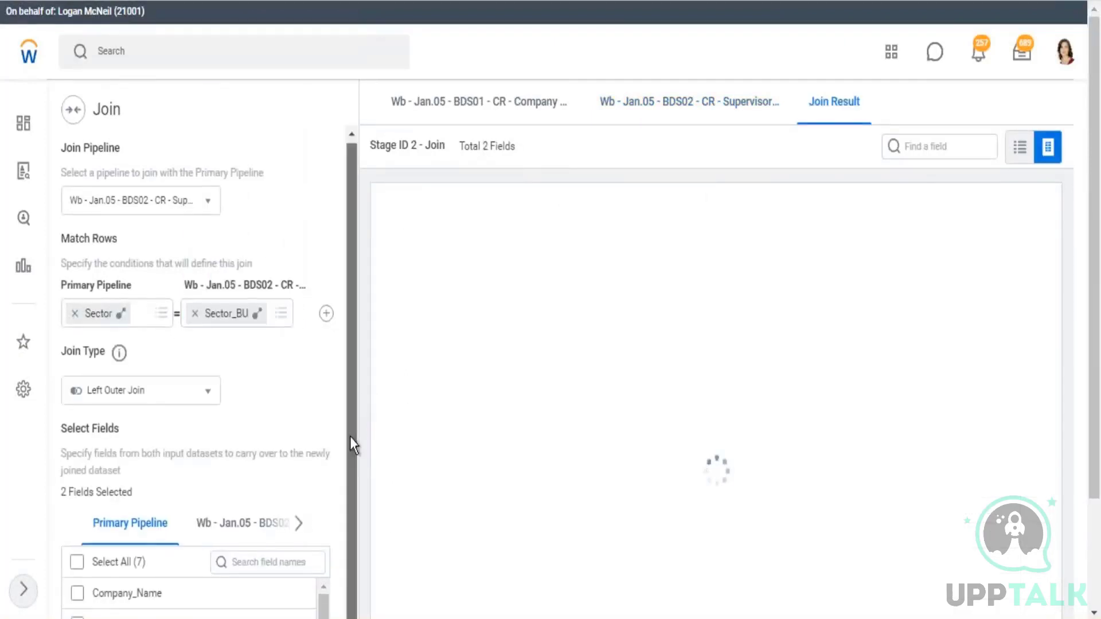
# Carry over all primary pipeline fields except WPA_LoadID and WPA_LoadTimestamp into the join
pyautogui.scroll(-3, 309, 263)
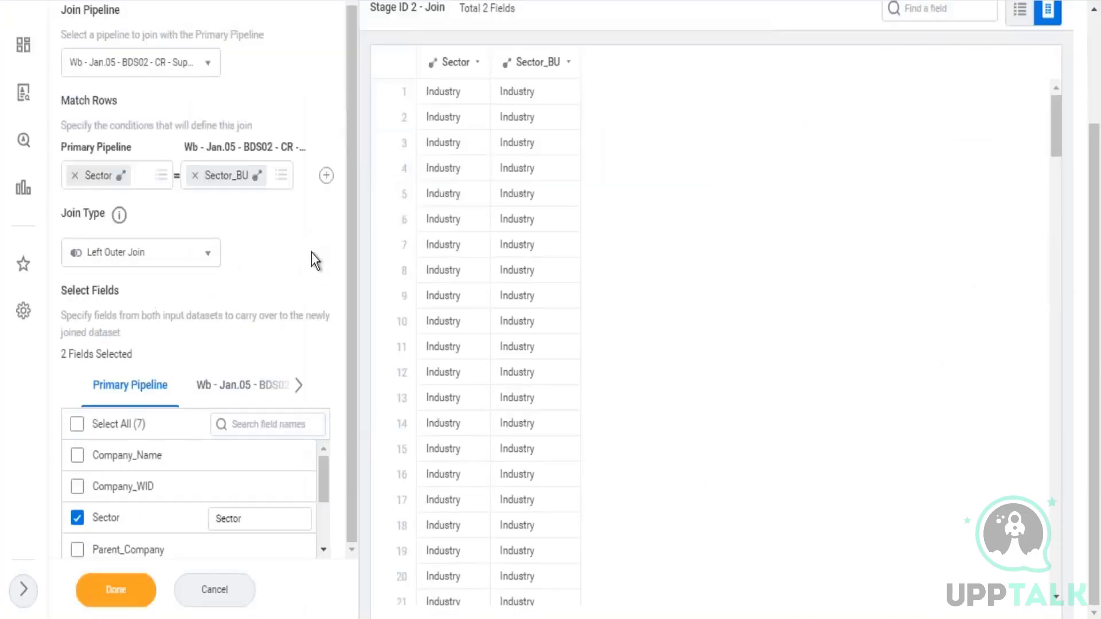
pyautogui.click(78, 429)
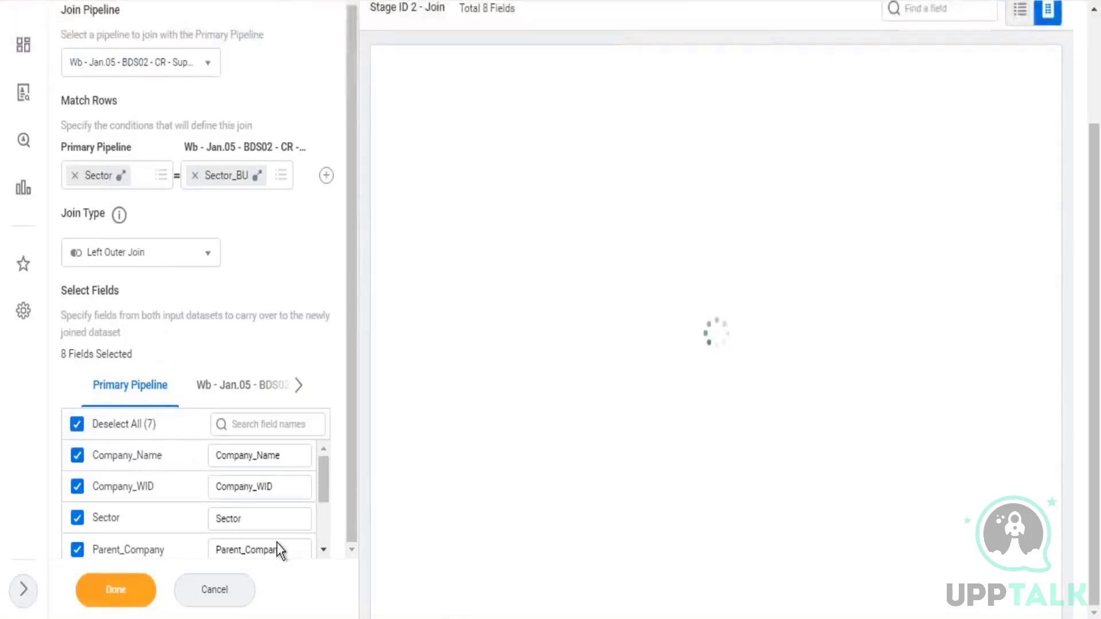
pyautogui.scroll(-3, 277, 542)
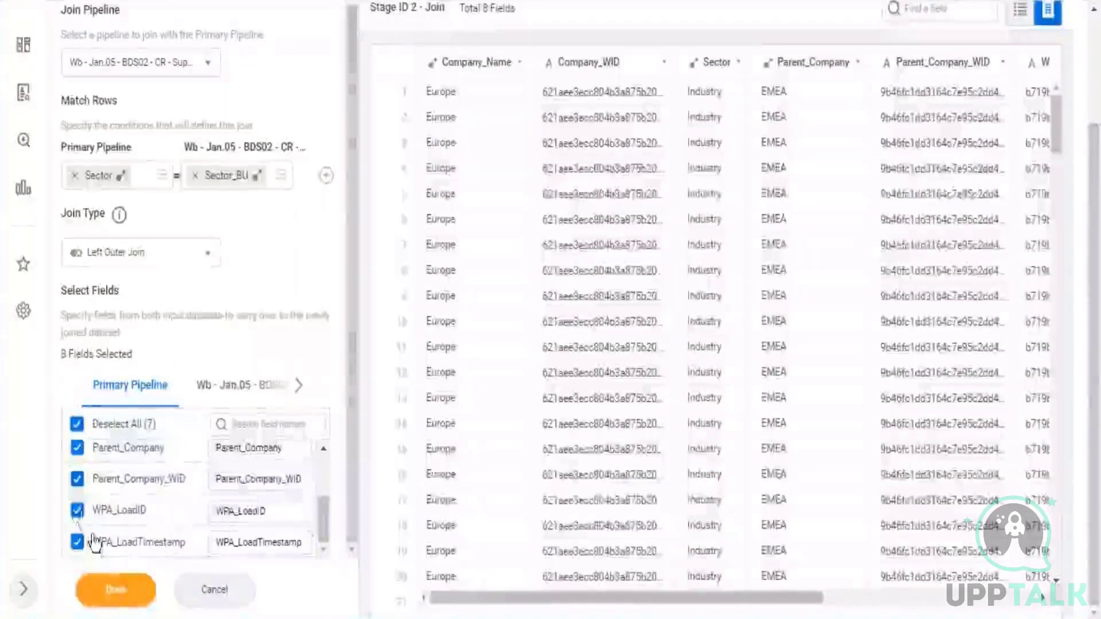
pyautogui.click(76, 510)
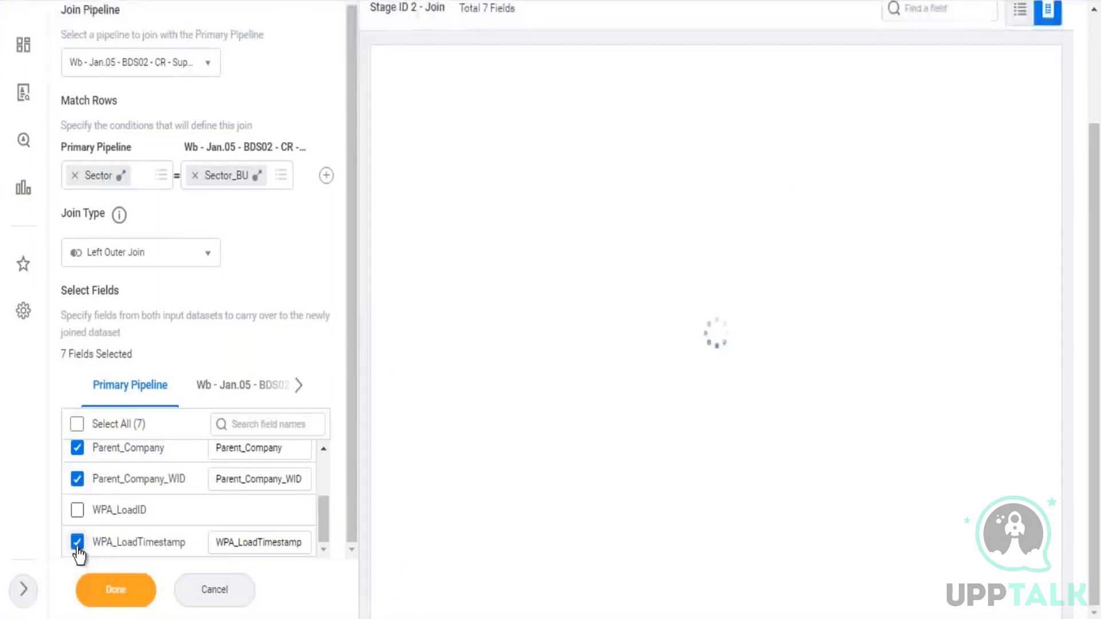
pyautogui.click(77, 543)
# Include all BDS02 pipeline fields in the join, then exclude its Sector and Sector_BU fields
pyautogui.click(250, 395)
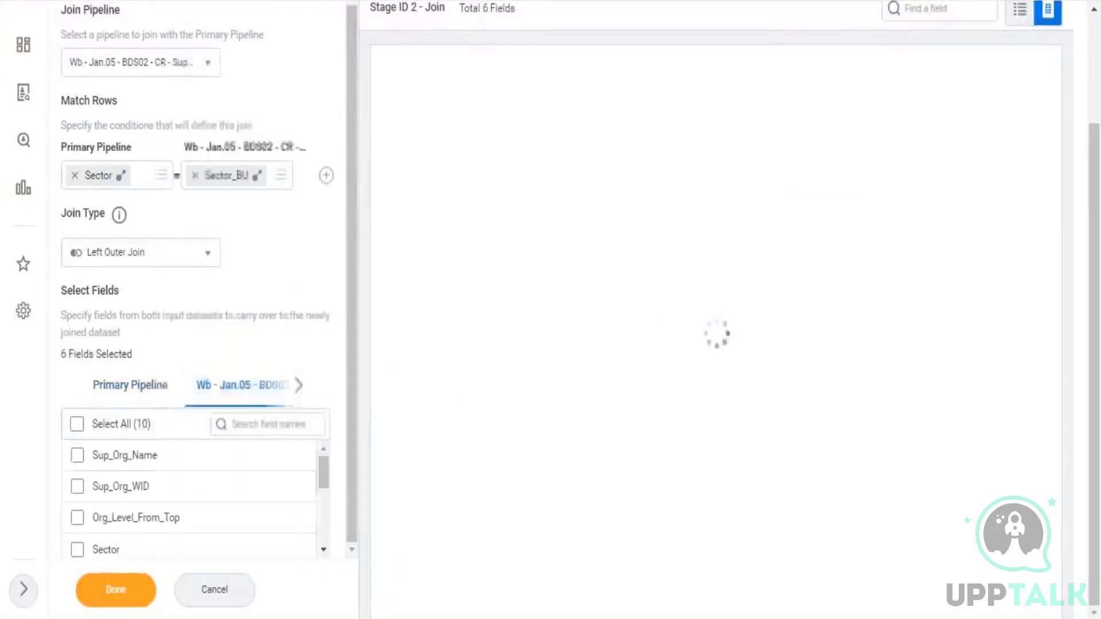
pyautogui.click(79, 425)
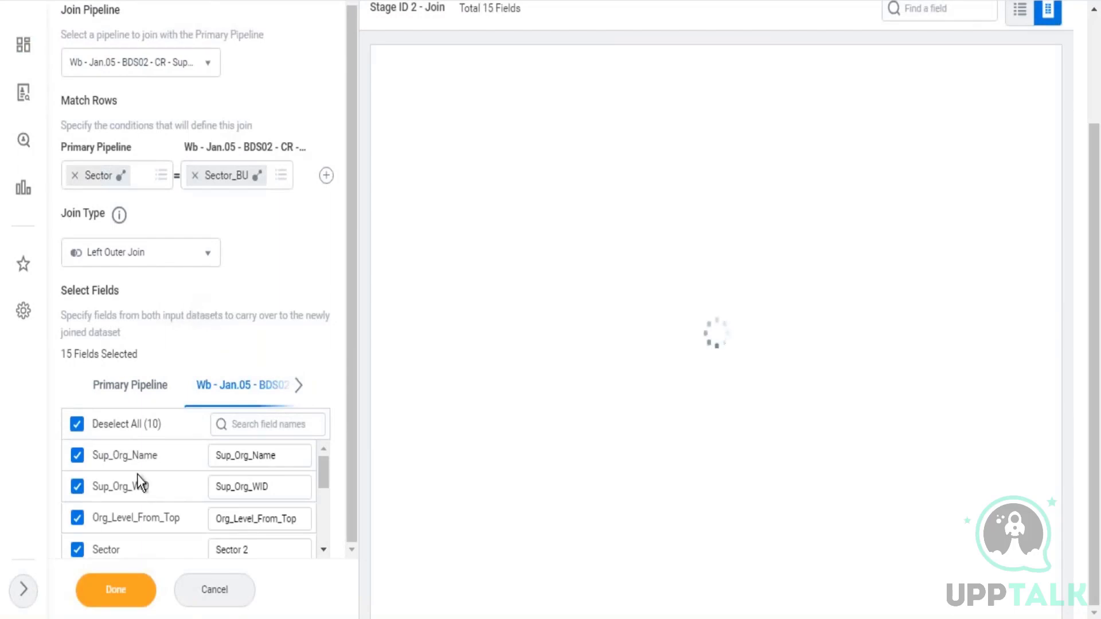
pyautogui.click(323, 552)
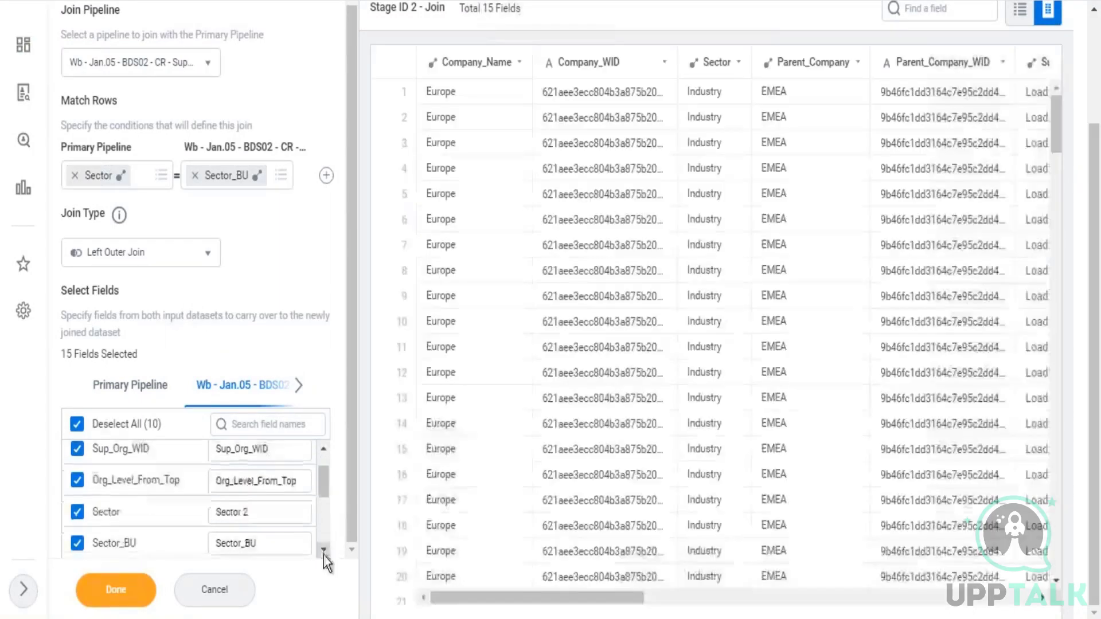
pyautogui.click(77, 512)
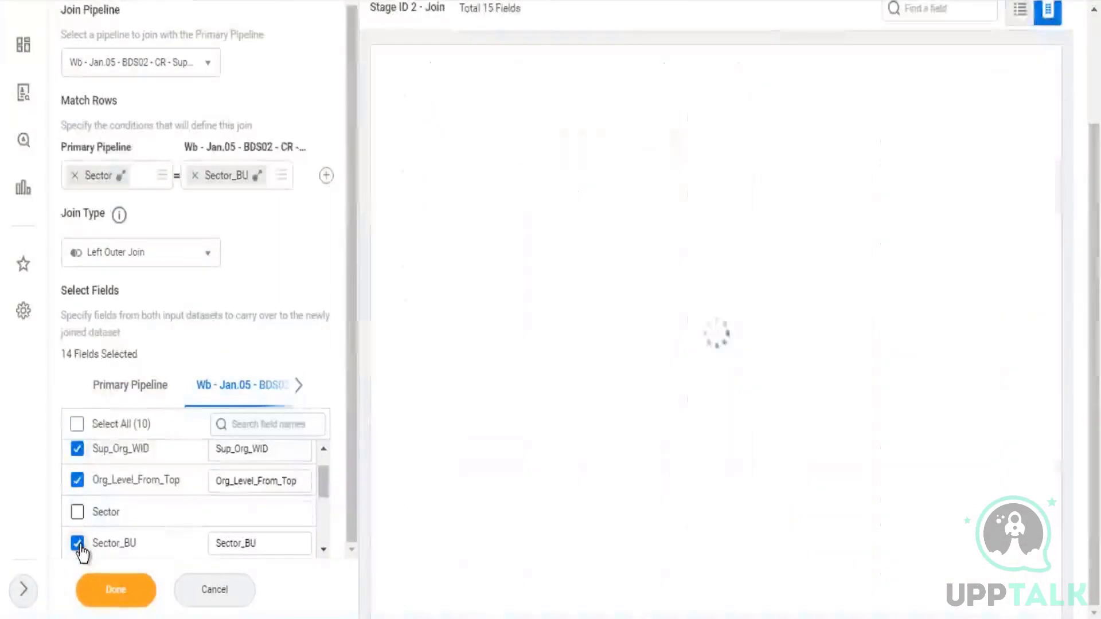
pyautogui.click(77, 543)
# Exclude WPA_LoadID and WPA_LoadTimestamp of the BDS02 pipeline and finish the Join stage
pyautogui.click(325, 551)
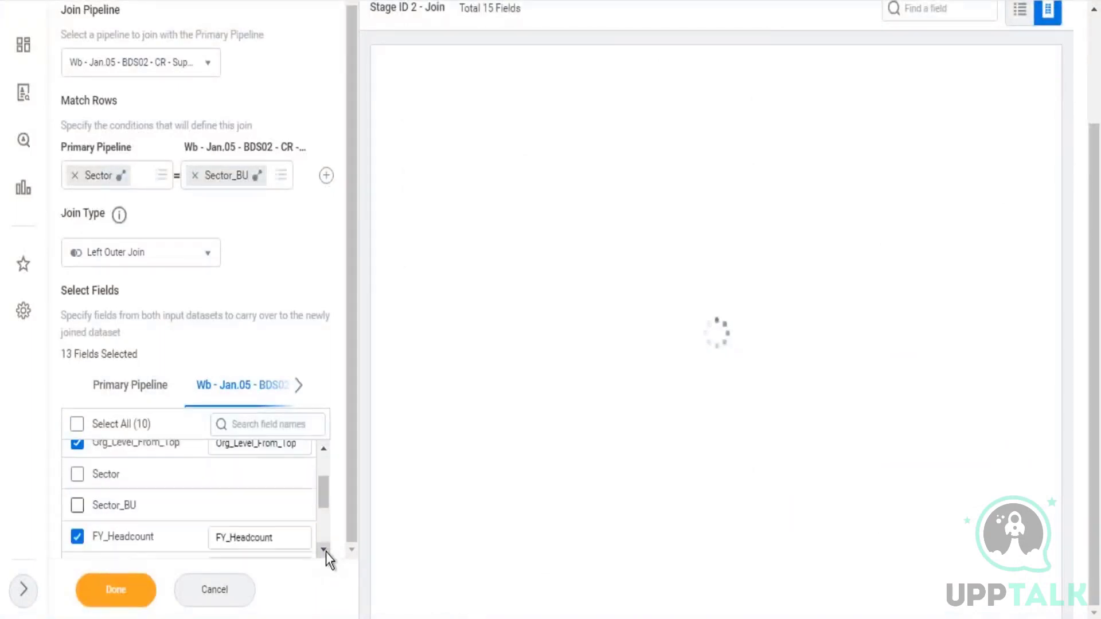
pyautogui.click(326, 551)
pyautogui.click(326, 552)
pyautogui.click(326, 552)
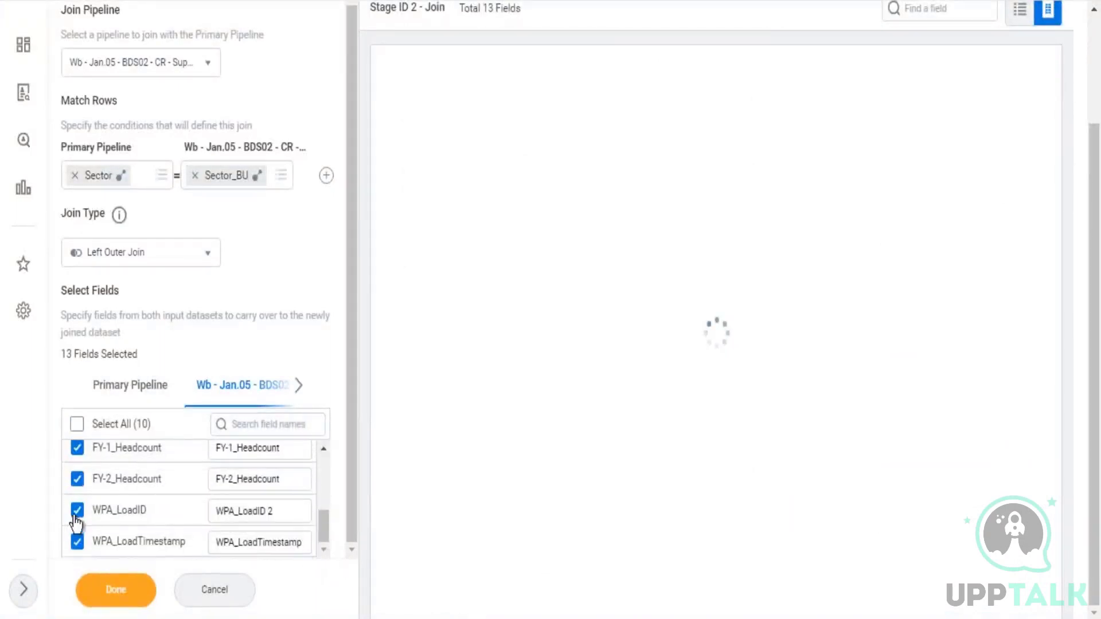
pyautogui.click(76, 543)
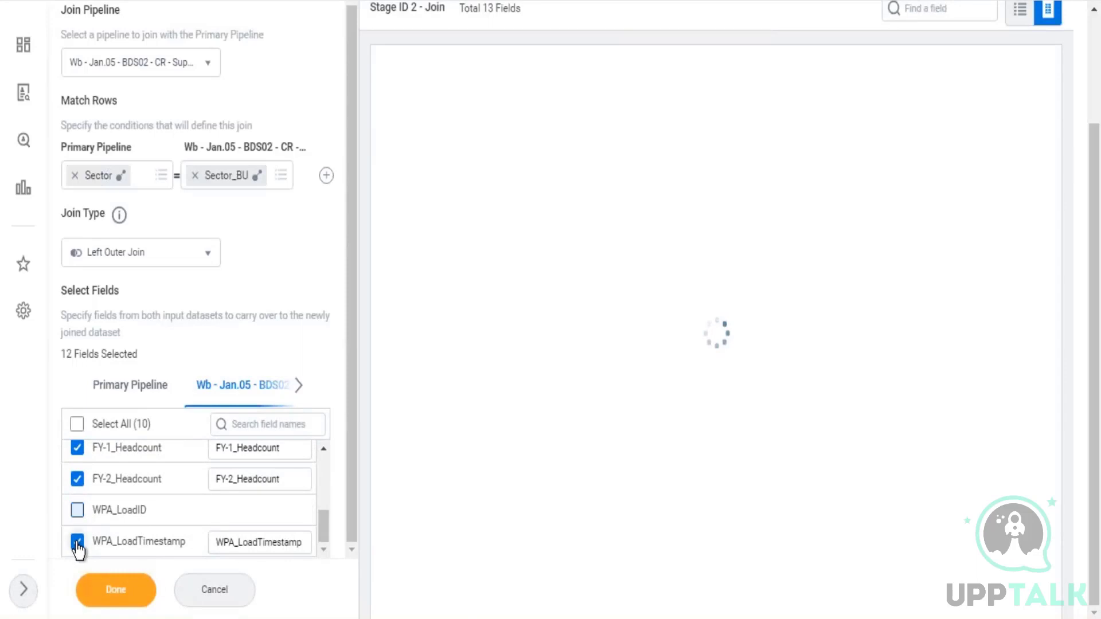
pyautogui.click(78, 545)
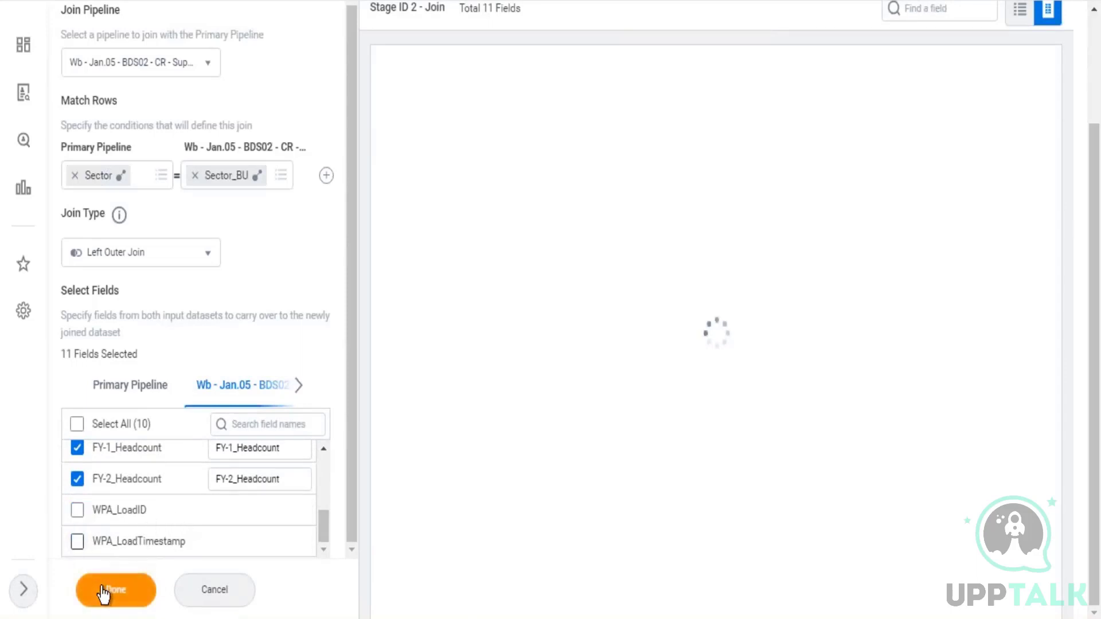
pyautogui.click(82, 588)
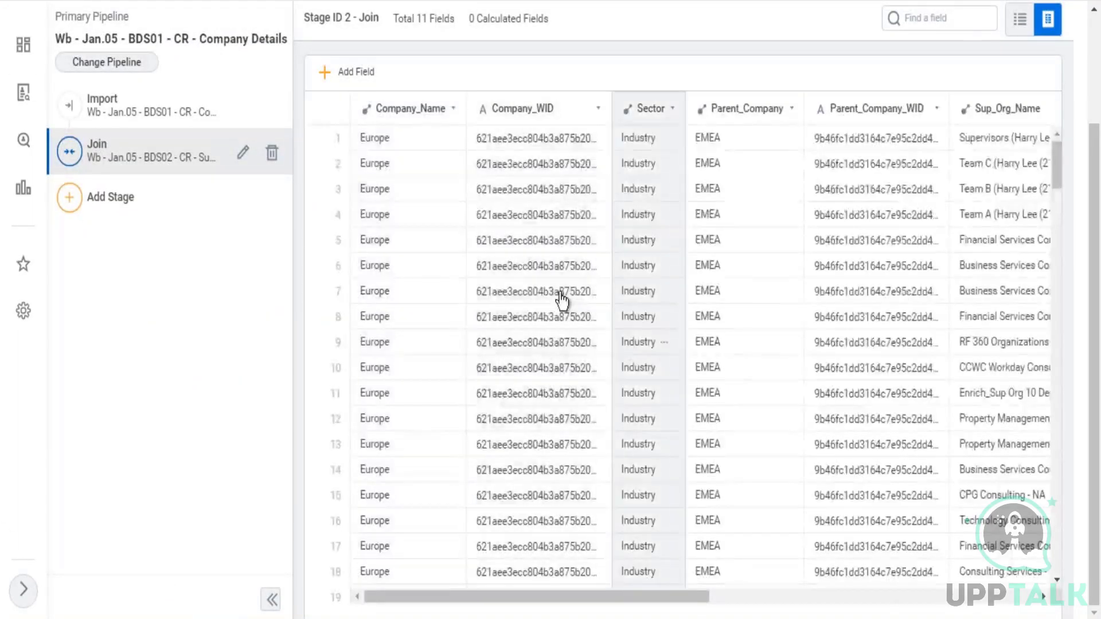
# Compare the joined rows with the Join stage of the dataset Wb - Jan.05 - DDS01 - 01 - Company Details
pyautogui.scroll(3, 560, 298)
pyautogui.scroll(-3, 668, 269)
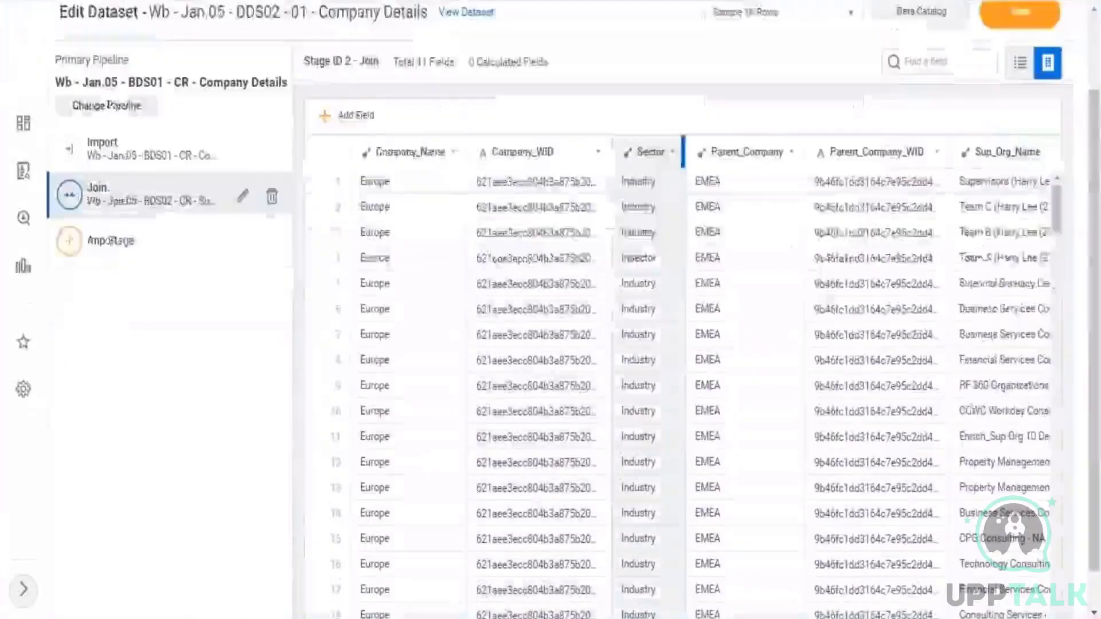
pyautogui.scroll(-15, 459, 283)
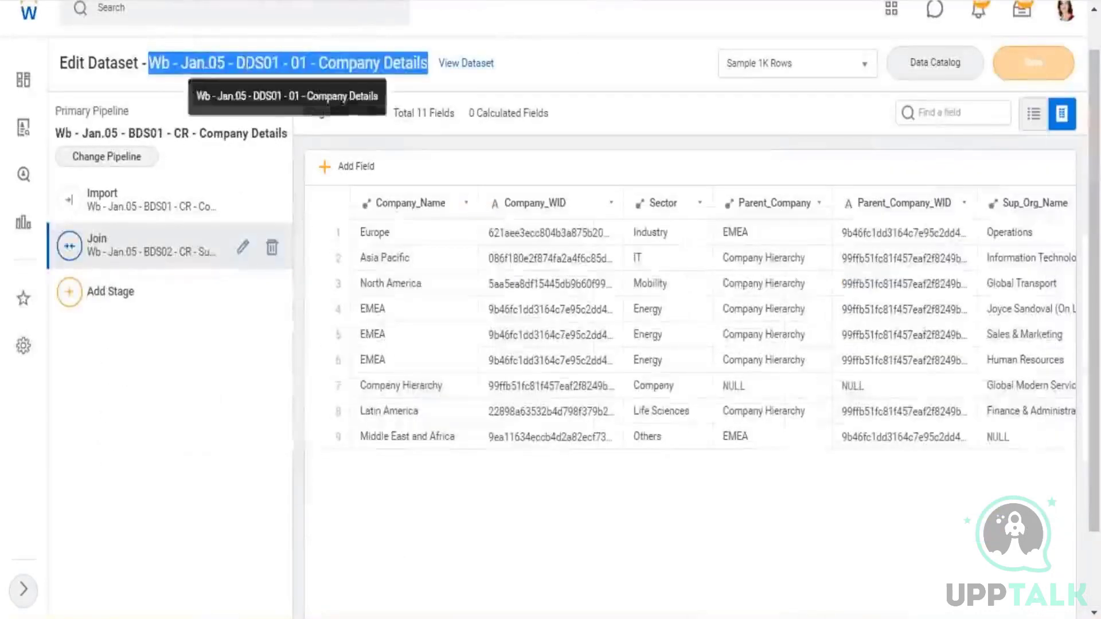
pyautogui.click(241, 60)
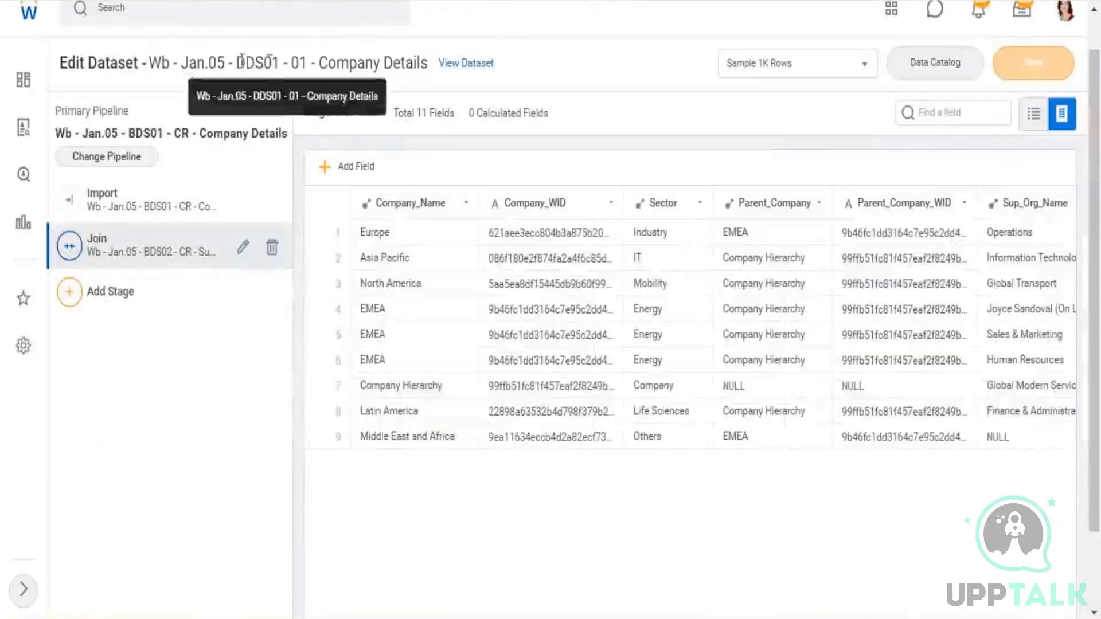
pyautogui.moveTo(241, 60); pyautogui.dragTo(271, 61)
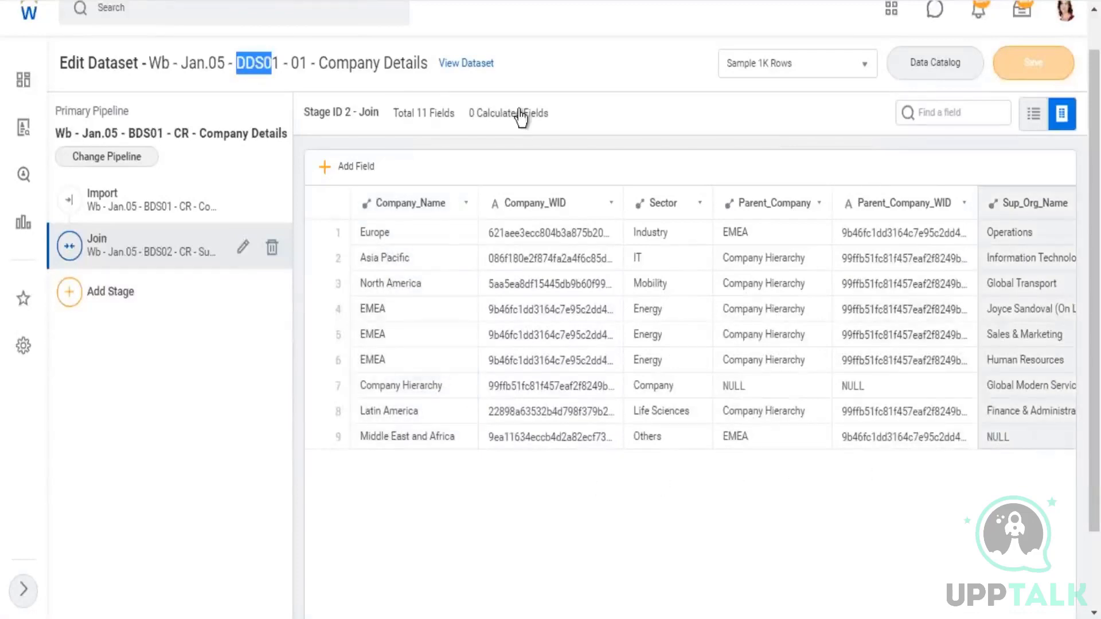
# Examine how companies, sectors and supervisory organizations repeat across all joined rows of the DDS02 dataset
pyautogui.scroll(-20, 400, 81)
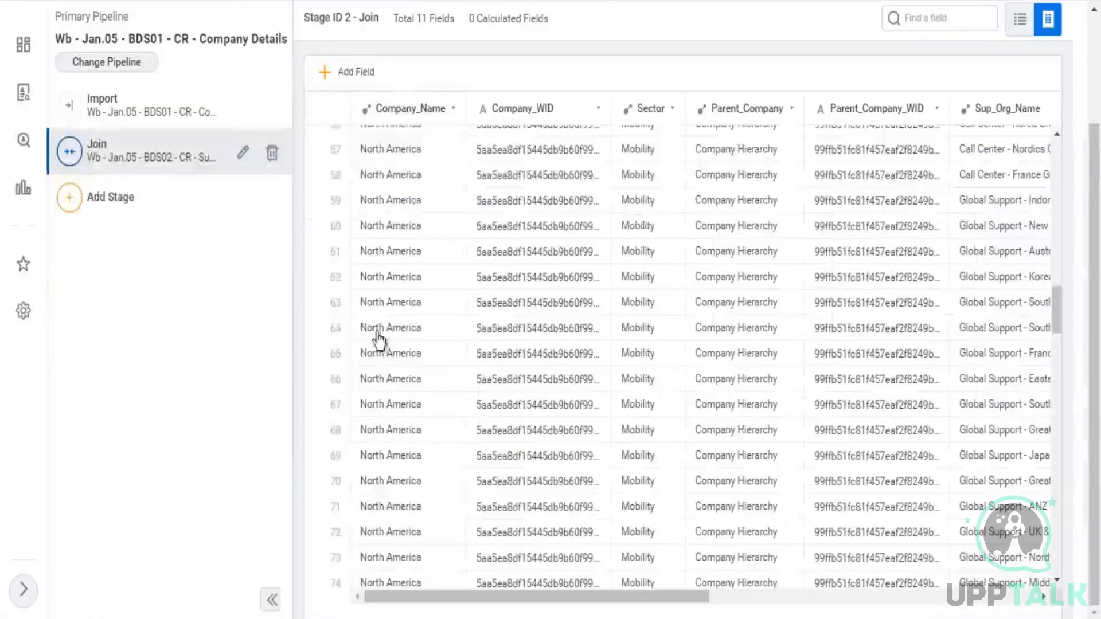
pyautogui.scroll(-20, 638, 346)
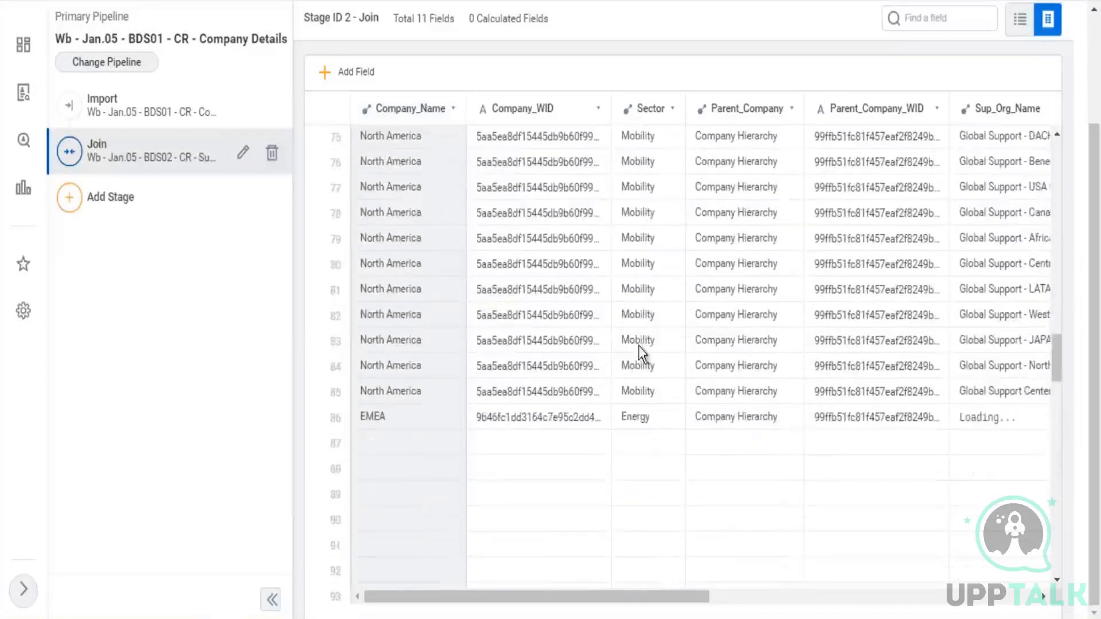
pyautogui.scroll(-5, 638, 351)
pyautogui.scroll(-5, 635, 346)
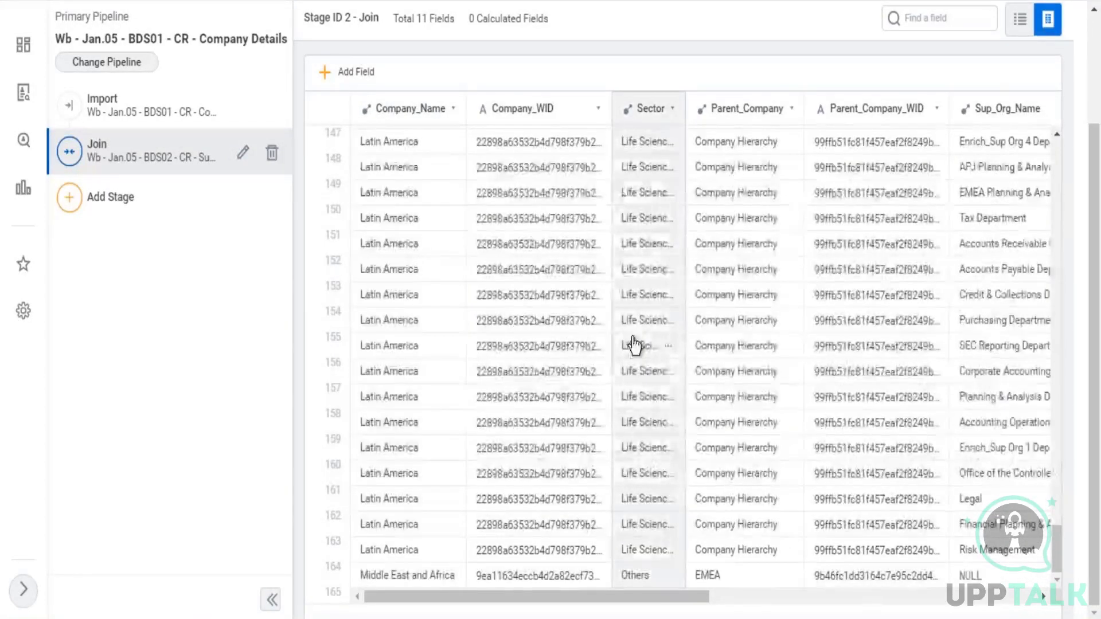
pyautogui.scroll(3, 633, 344)
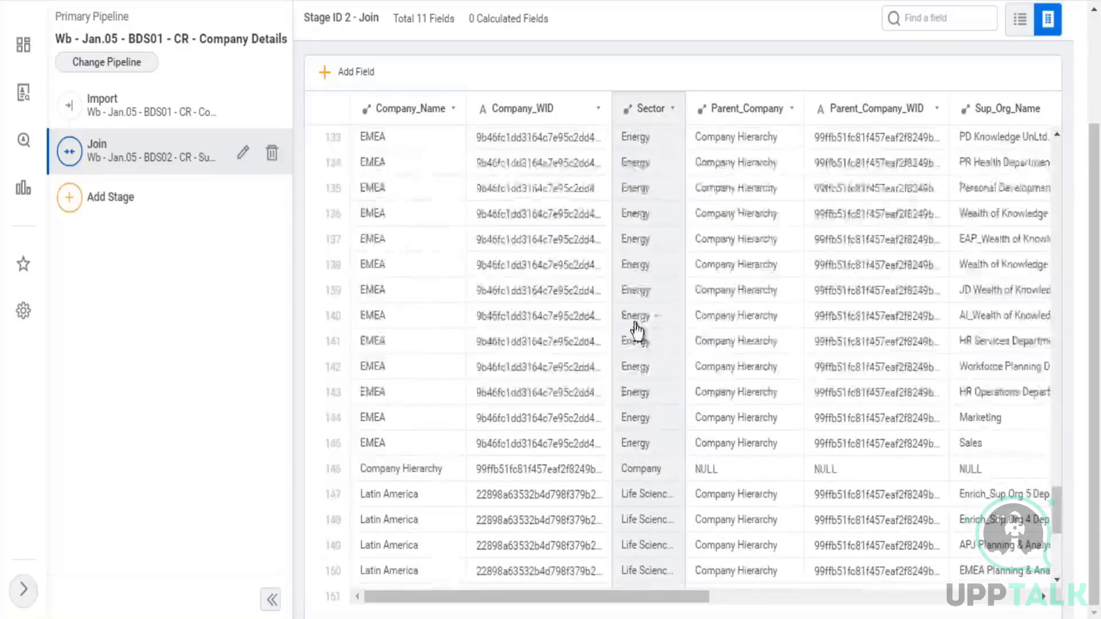
pyautogui.scroll(5, 634, 329)
pyautogui.scroll(6, 636, 332)
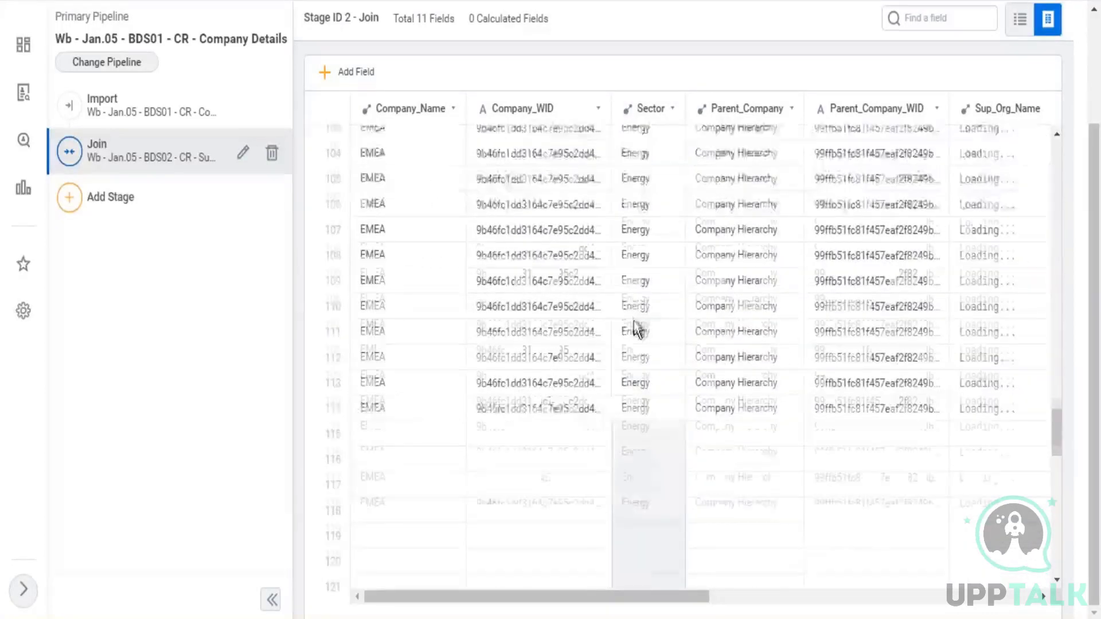
pyautogui.scroll(10, 634, 324)
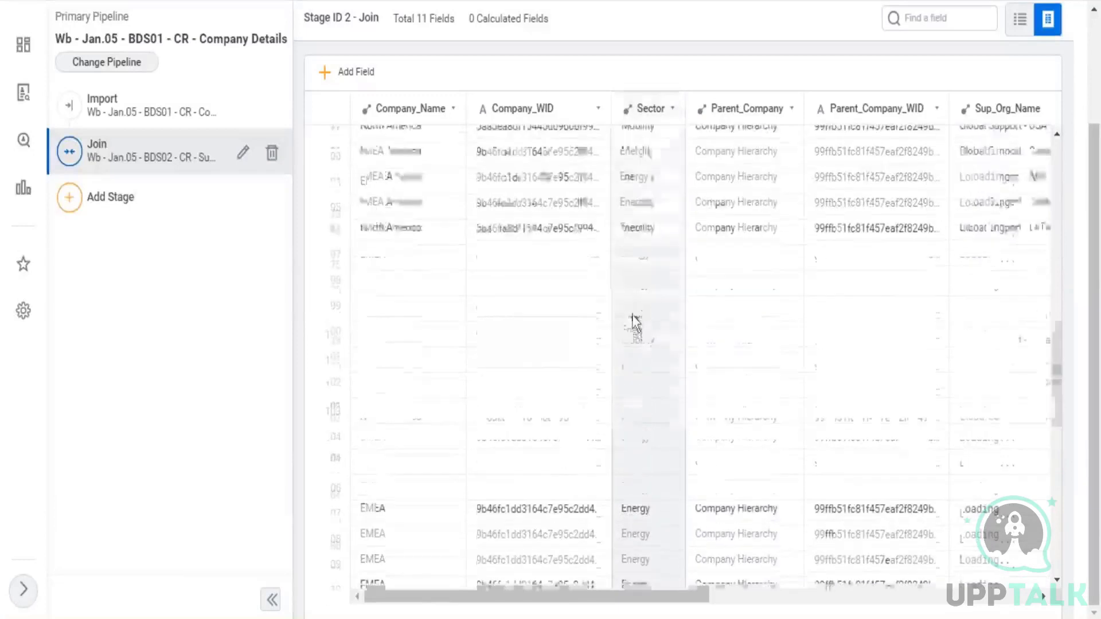
pyautogui.scroll(12, 634, 344)
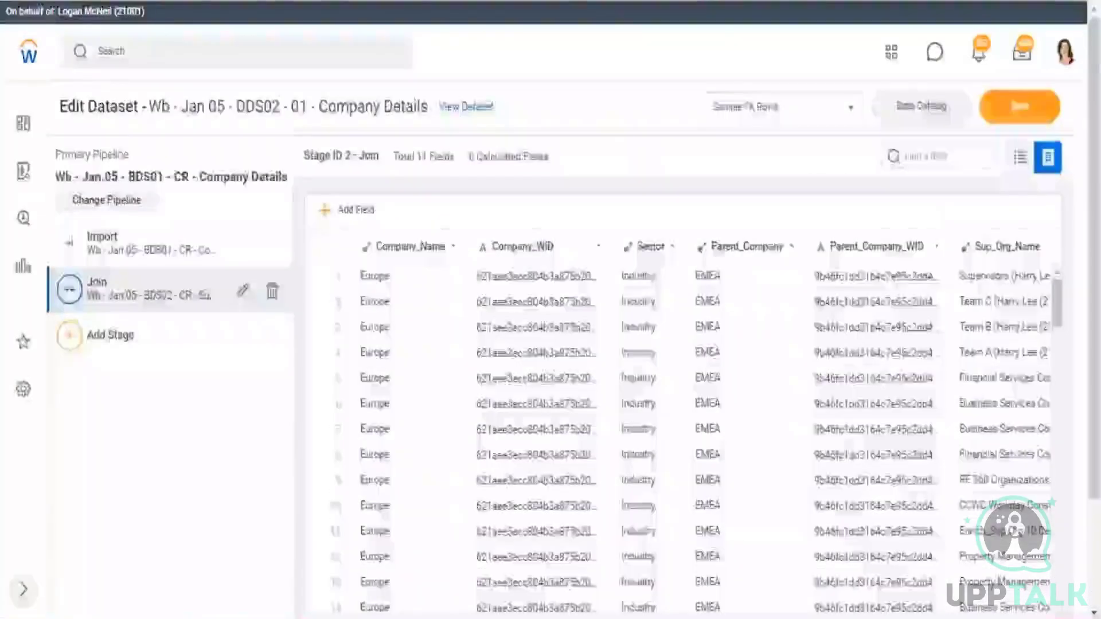
# Save the DDS02 dataset with its Join stage, view its details and return to the Data Catalog
pyautogui.click(1020, 106)
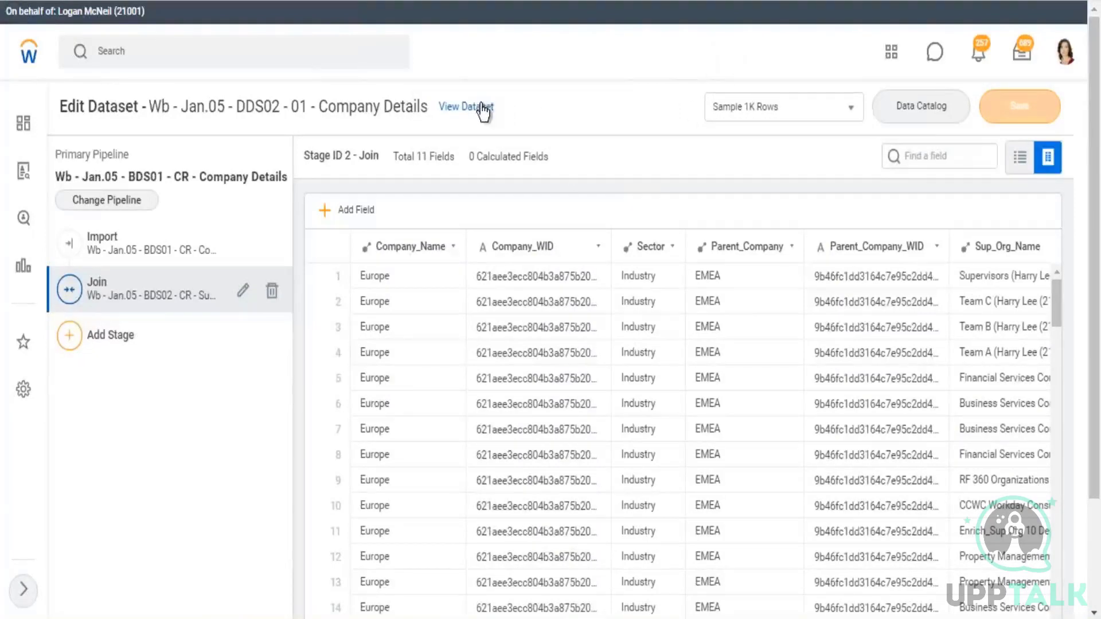
pyautogui.click(483, 110)
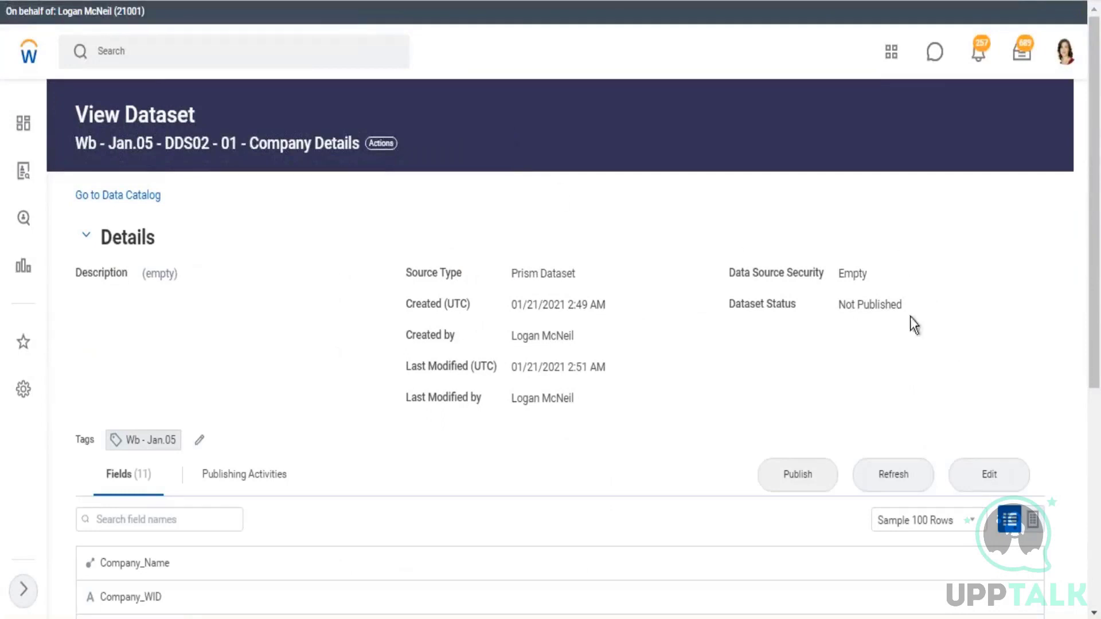
pyautogui.click(146, 196)
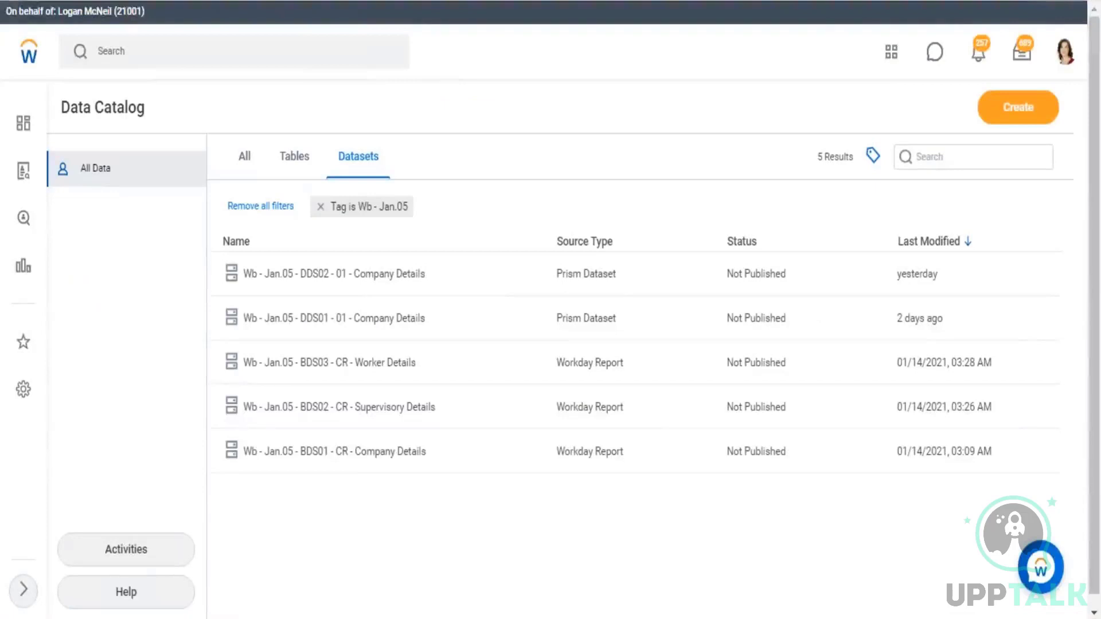
# Create a derived dataset based on the dataset Wb - Jan.05 - DDS01 - 01 - Company Details
pyautogui.click(1038, 114)
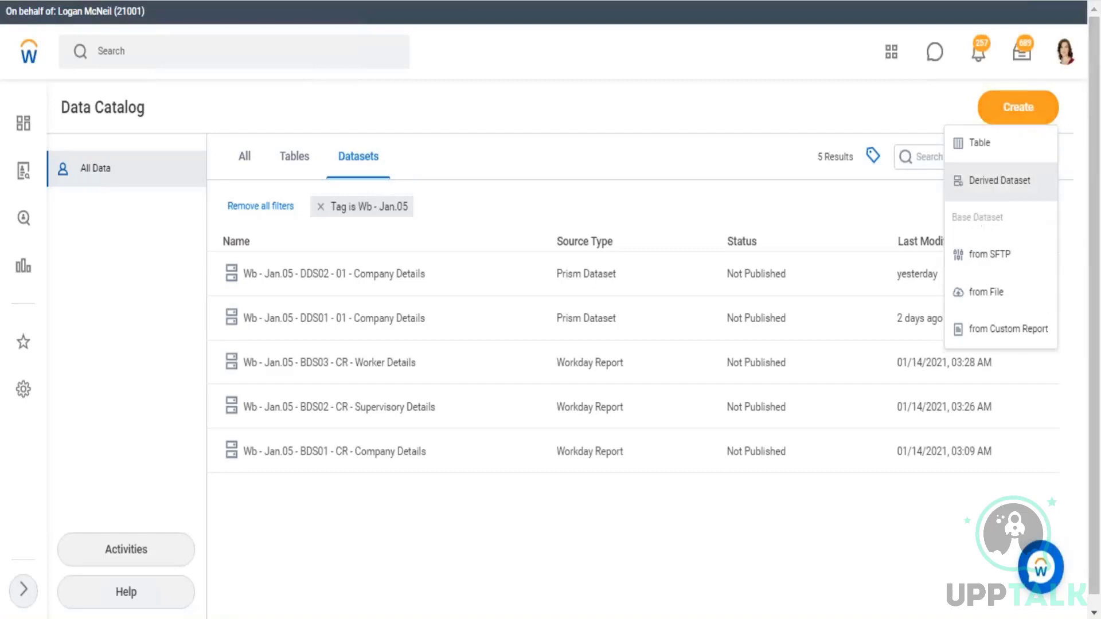
pyautogui.click(996, 183)
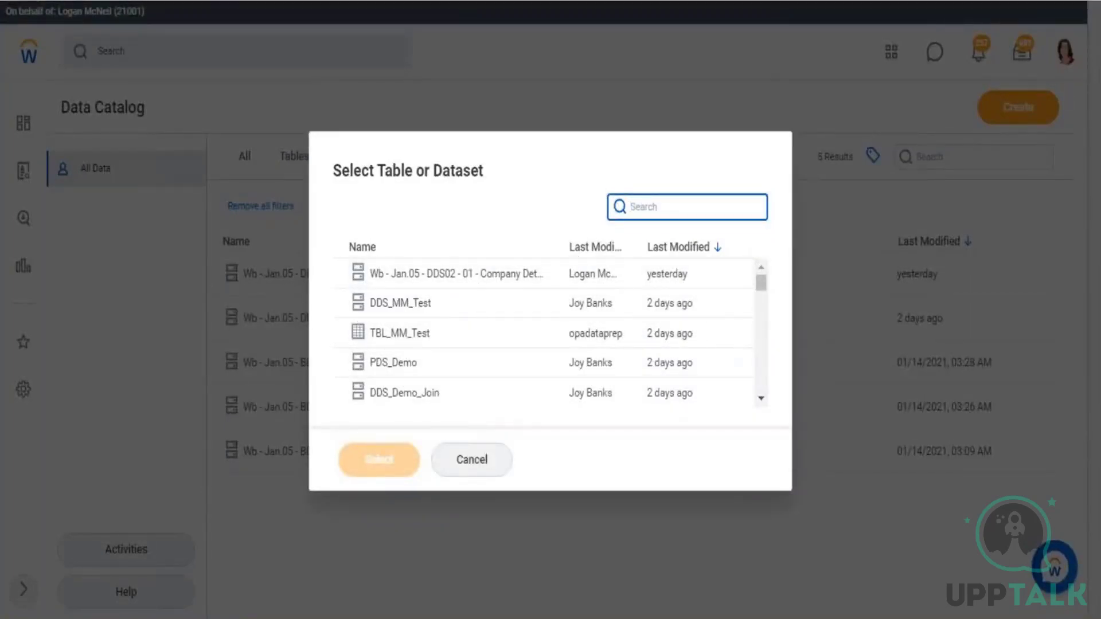
pyautogui.write('jan.05')
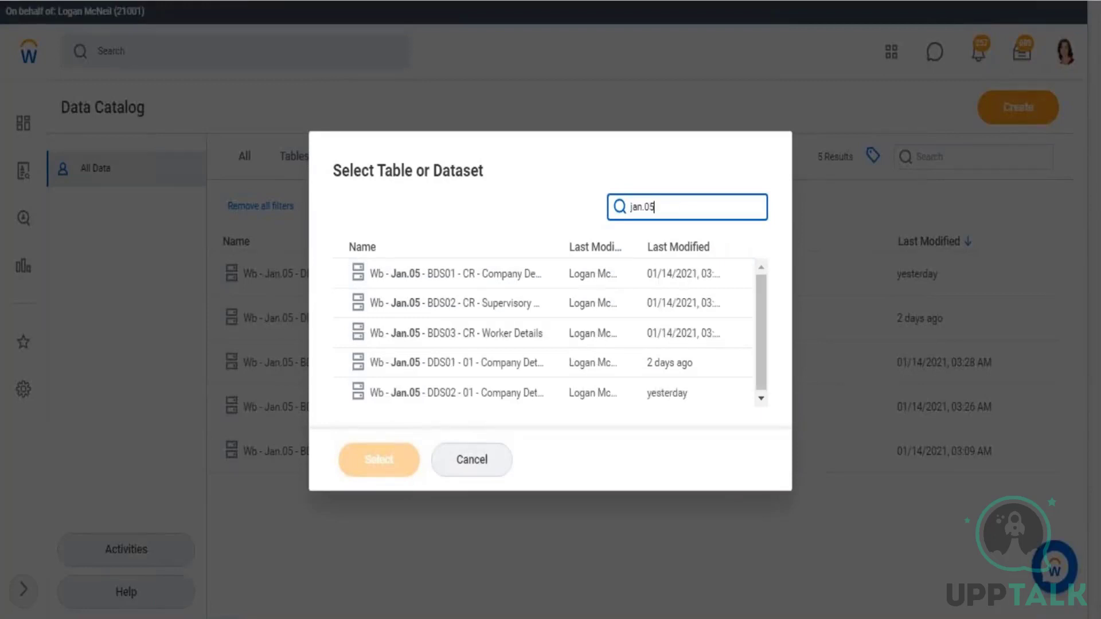
pyautogui.click(485, 361)
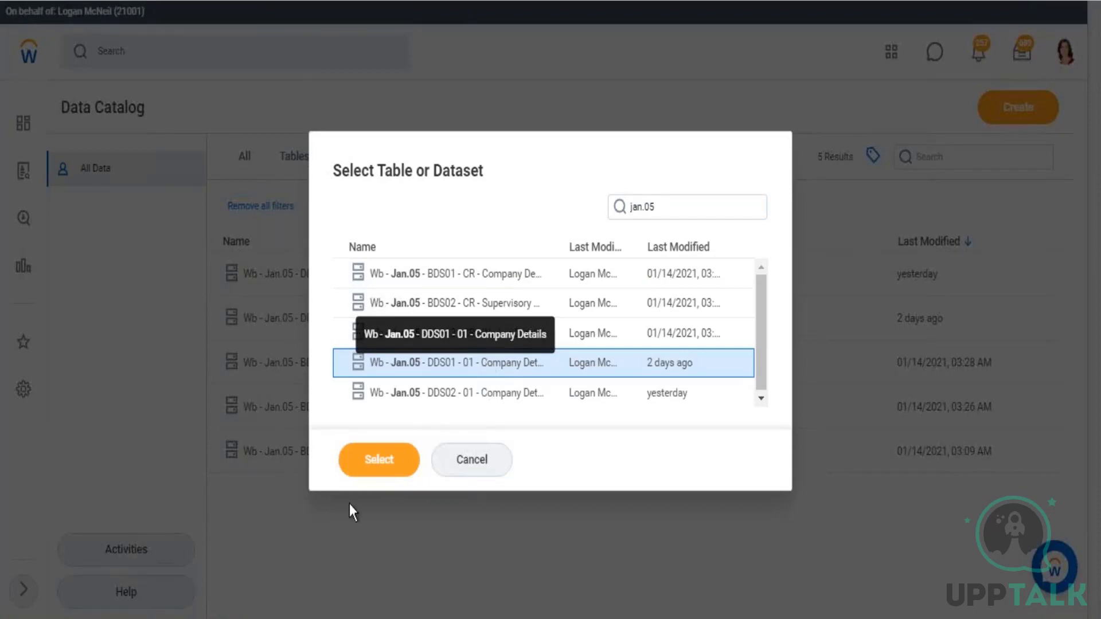
pyautogui.click(382, 462)
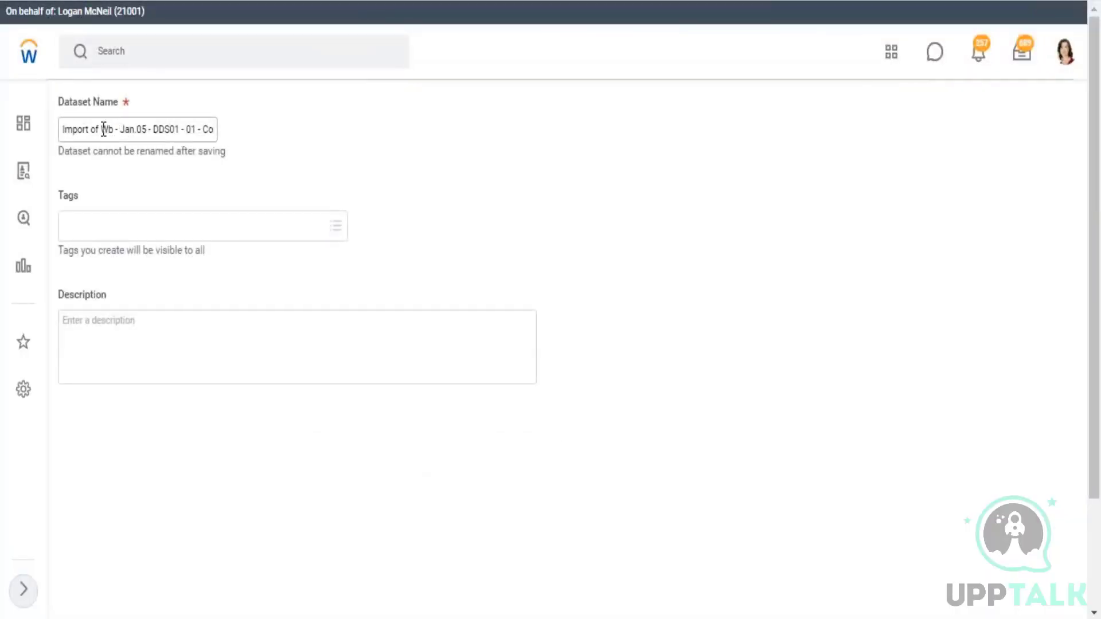
# Name the new dataset Wb - Jan.05 - DDS03 - 02 - Company Details
pyautogui.click(101, 129)
pyautogui.press('BackSpace')
pyautogui.press('BackSpace')
pyautogui.press('BackSpace')
pyautogui.press('BackSpace')
pyautogui.press('BackSpace')
pyautogui.press('BackSpace')
pyautogui.press('BackSpace')
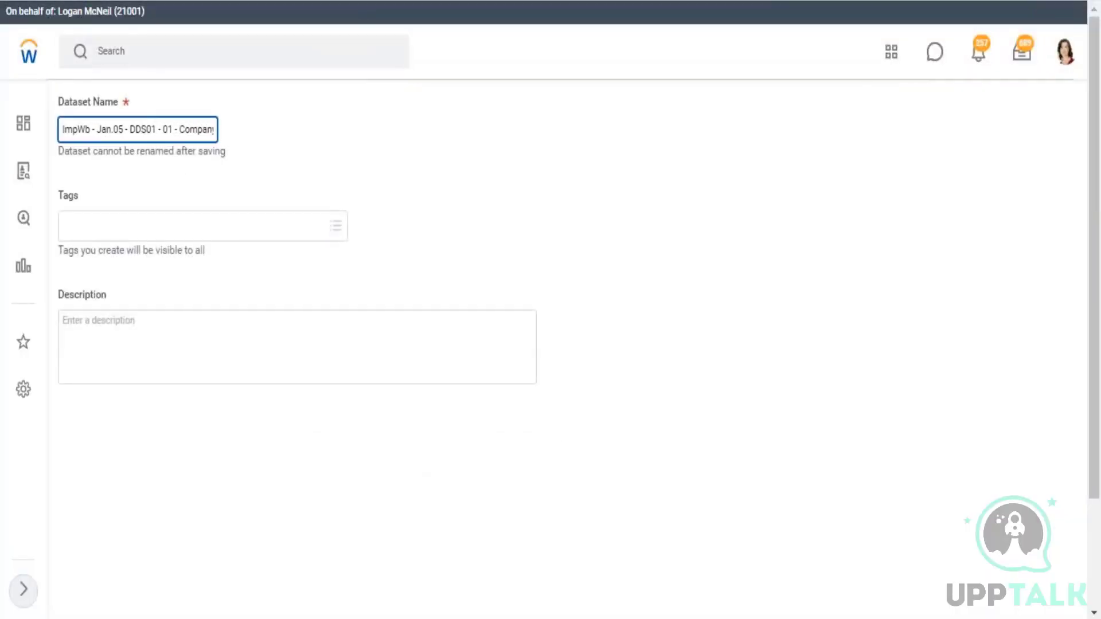
pyautogui.press('BackSpace')
pyautogui.press('BackSpace')
pyautogui.press('BackSpace')
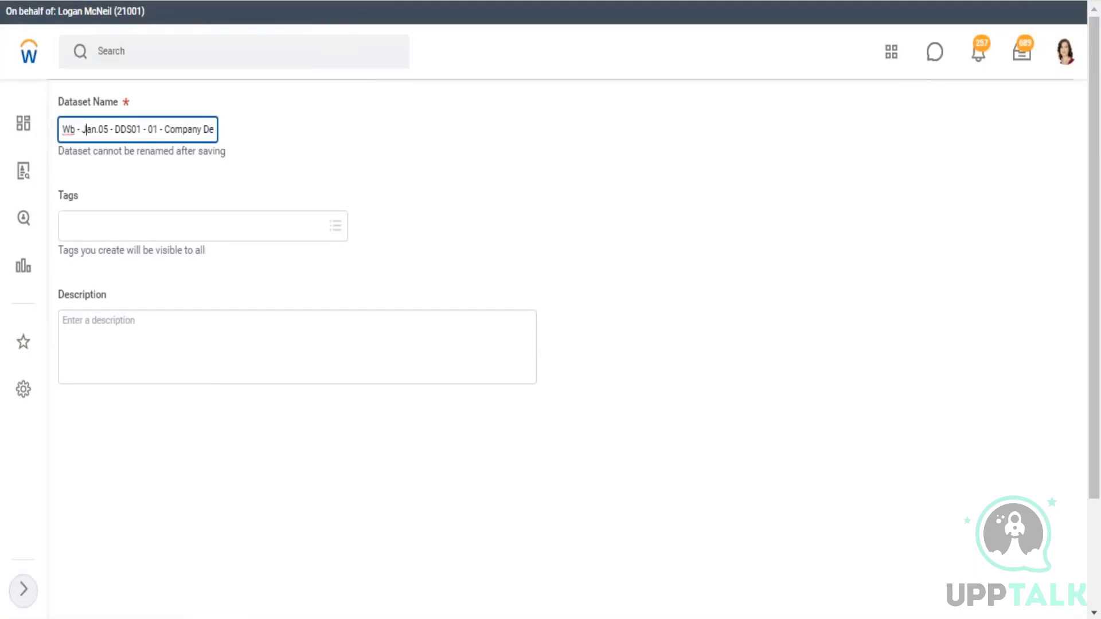
pyautogui.press('Right')
pyautogui.press('Right')
pyautogui.press('Right')
pyautogui.press('Right')
pyautogui.press('Right')
pyautogui.press('Right')
pyautogui.press('Right')
pyautogui.press('Right')
pyautogui.press('Right')
pyautogui.press('Right')
pyautogui.press('Right')
pyautogui.press('Left')
pyautogui.press('BackSpace')
pyautogui.write('3')
pyautogui.press('Right')
pyautogui.press('Right')
pyautogui.press('Right')
pyautogui.press('Right')
pyautogui.press('Delete')
pyautogui.write('2')
pyautogui.moveTo(142, 129); pyautogui.dragTo(138, 127)
pyautogui.click(158, 132)
pyautogui.moveTo(157, 131); pyautogui.dragTo(153, 131)
# Tag the new dataset with Wb - Jan.05 and save it
pyautogui.moveTo(87, 244); pyautogui.dragTo(105, 224)
pyautogui.click(105, 224)
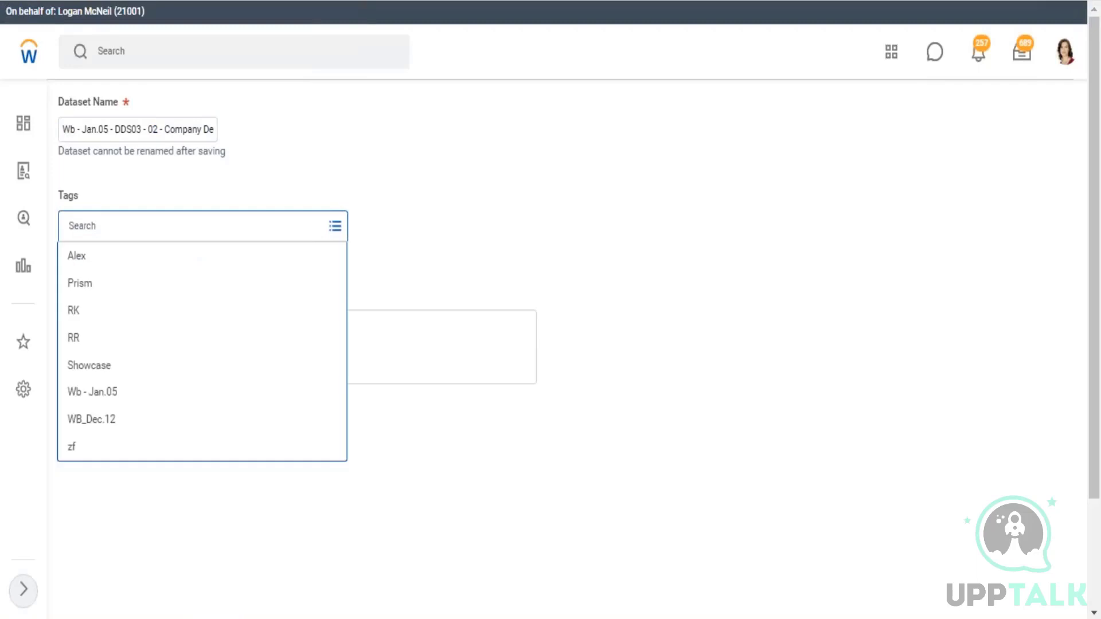
pyautogui.click(95, 401)
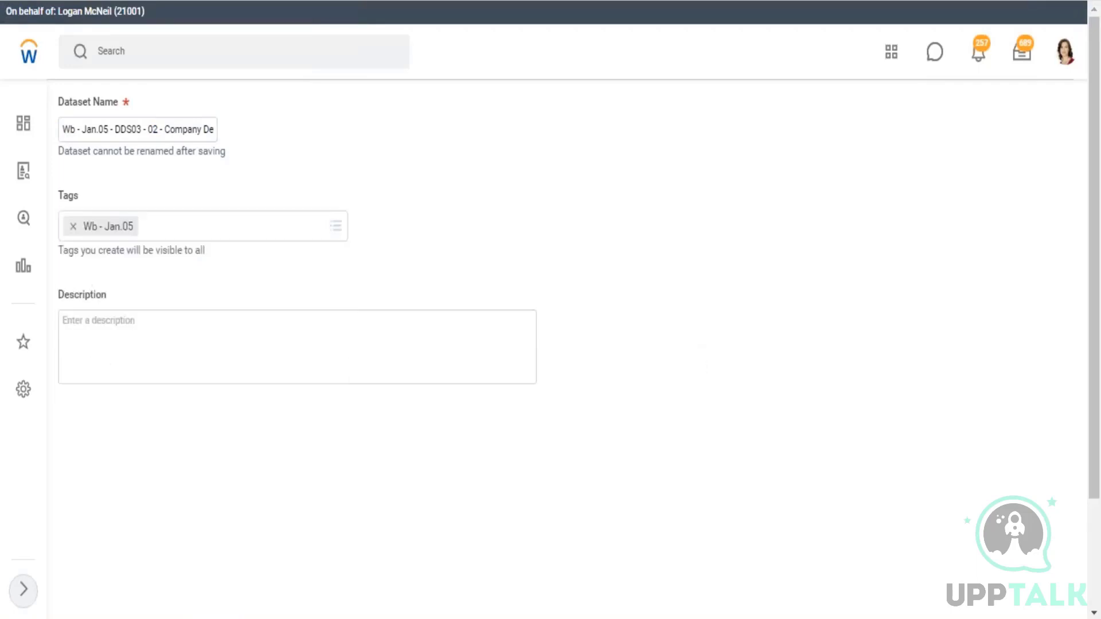
pyautogui.scroll(-3, 1095, 606)
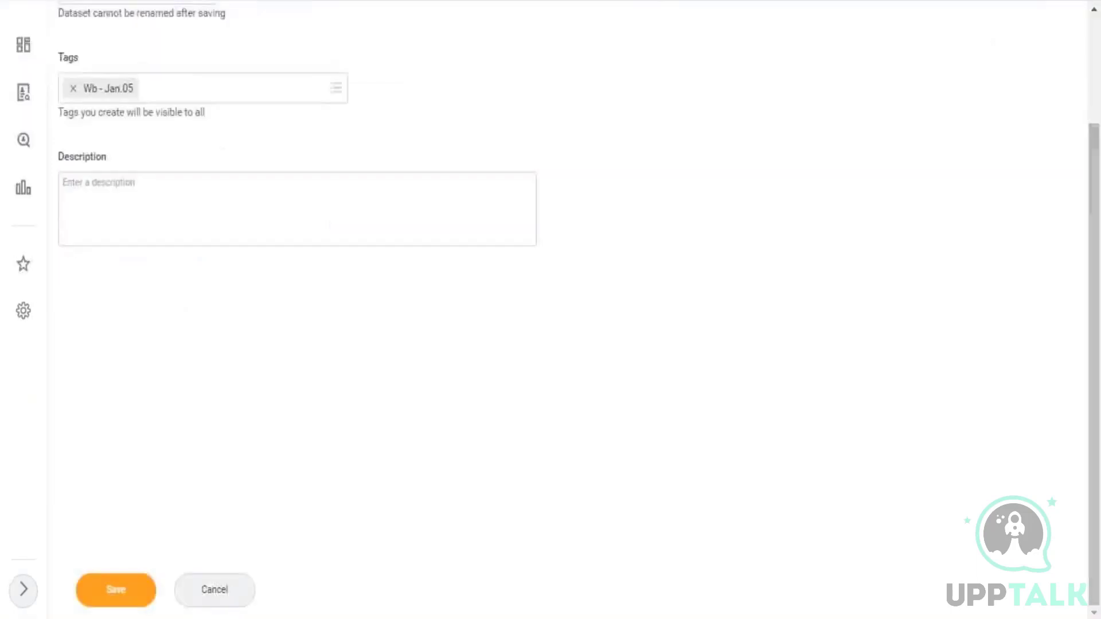
pyautogui.click(117, 594)
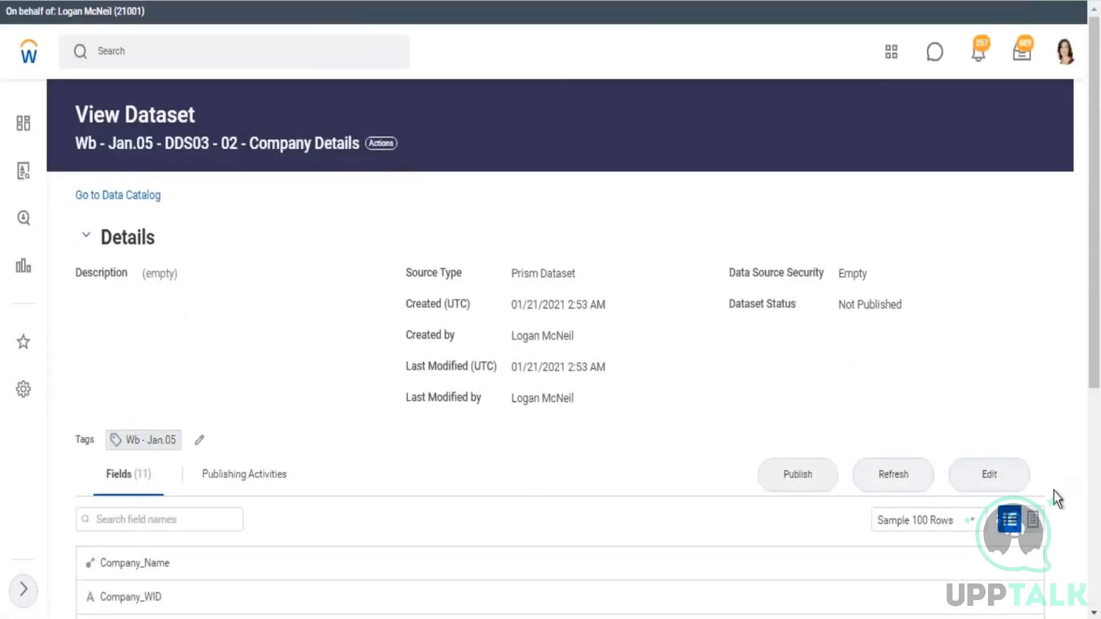
# Open the DDS03 dataset for editing and compare its name and primary pipeline with the DDS01 dataset
pyautogui.click(995, 466)
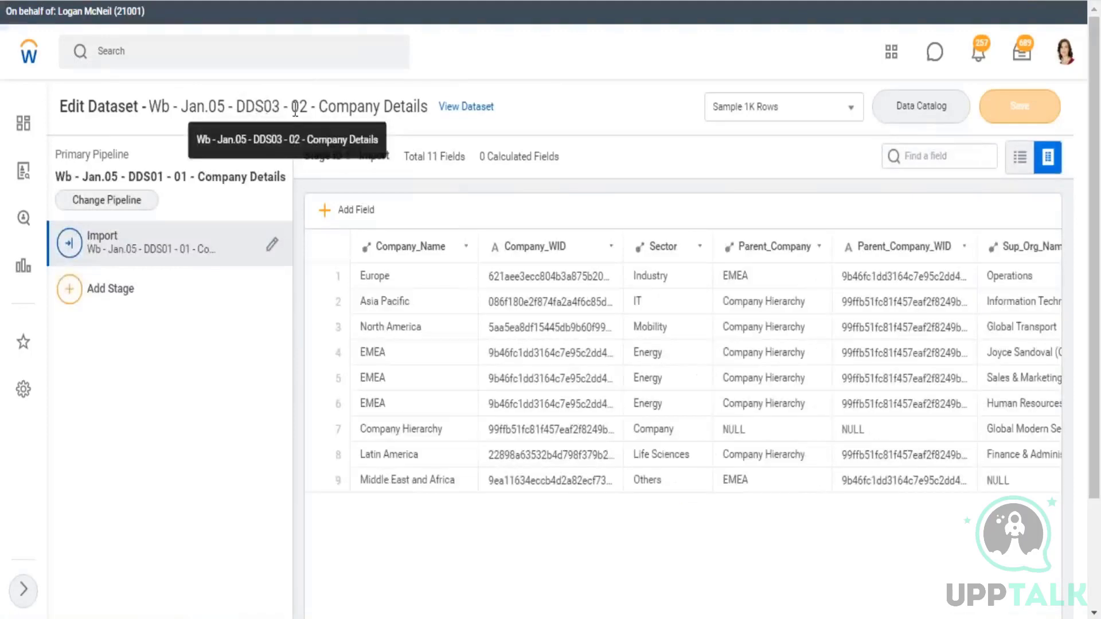
pyautogui.moveTo(237, 103); pyautogui.dragTo(291, 105)
pyautogui.moveTo(129, 176); pyautogui.dragTo(174, 178)
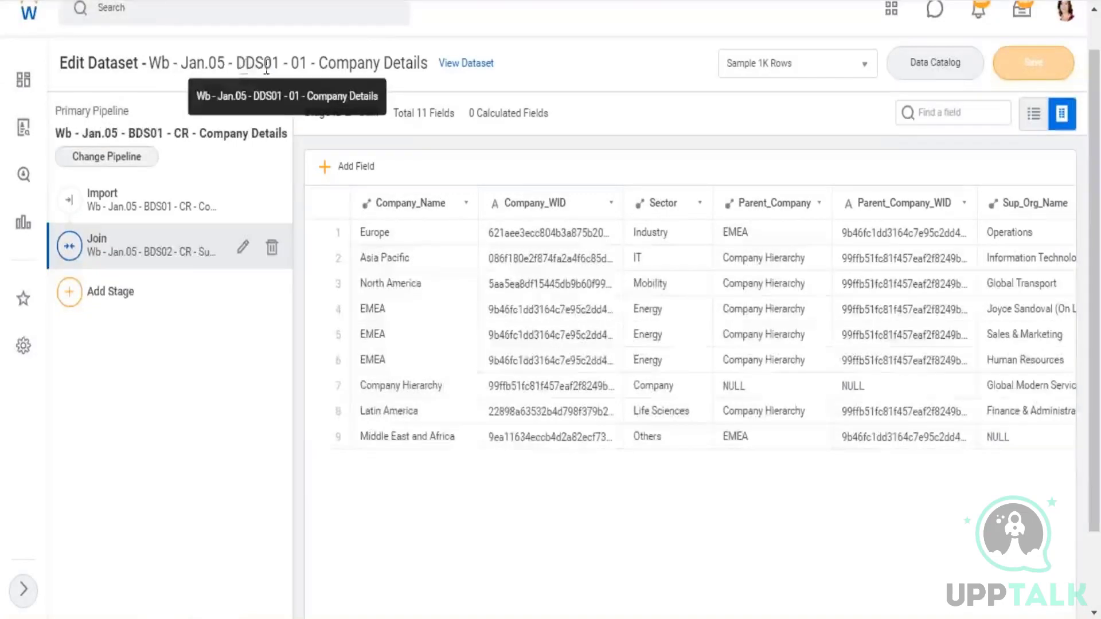
pyautogui.moveTo(266, 67); pyautogui.dragTo(232, 66)
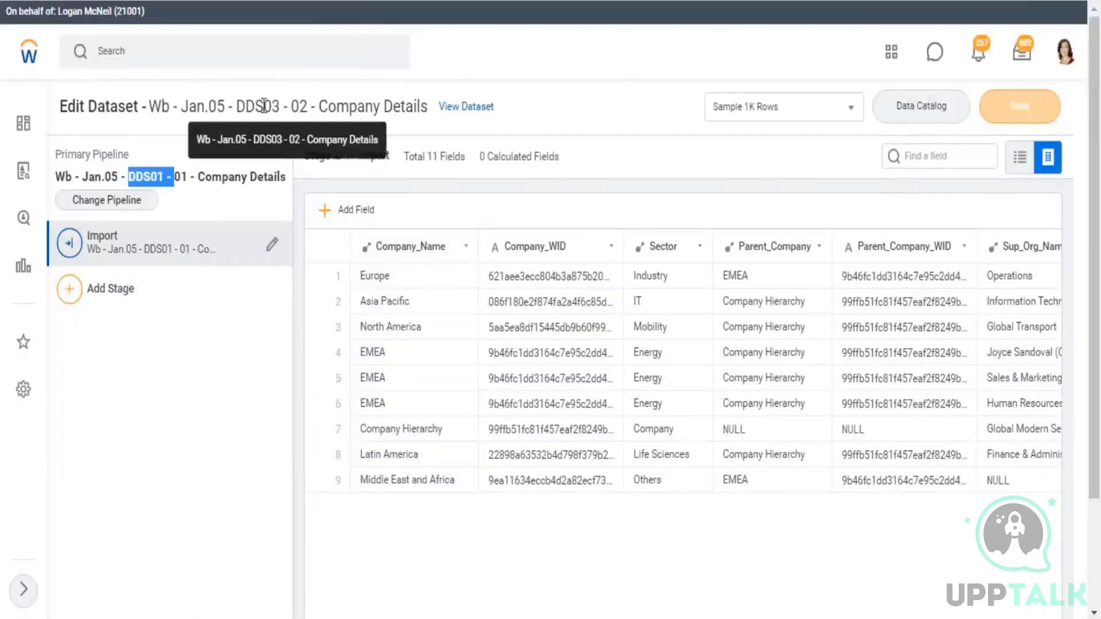
pyautogui.moveTo(246, 107); pyautogui.dragTo(290, 108)
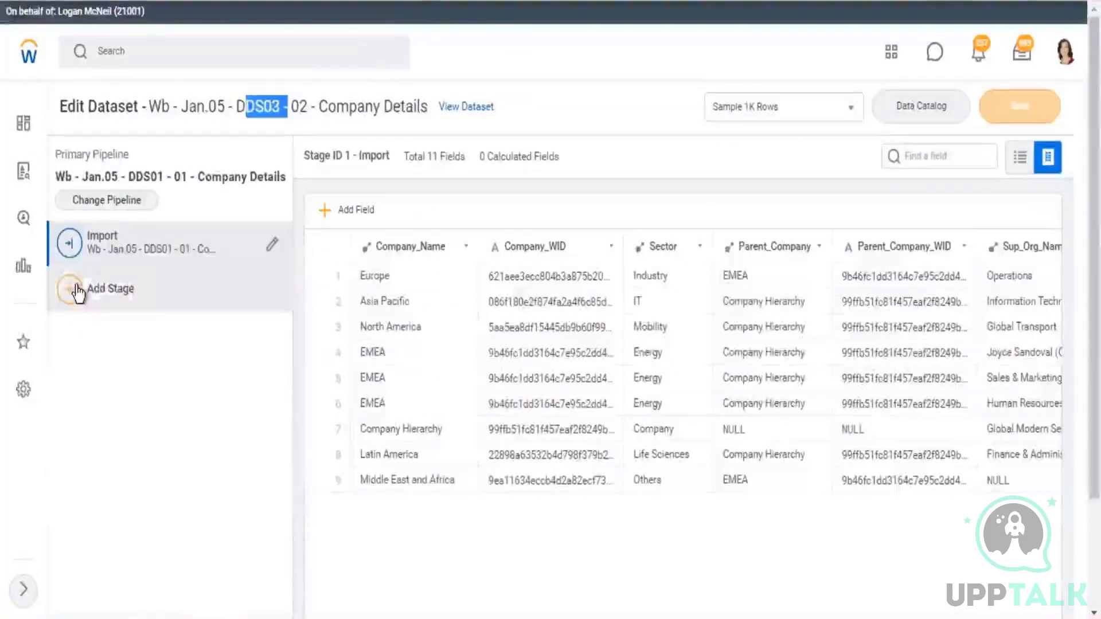
# Add a Union stage with Wb - Jan.05 - DDS02 - 01 - Company Details as the pipeline combined with the primary one
pyautogui.click(77, 293)
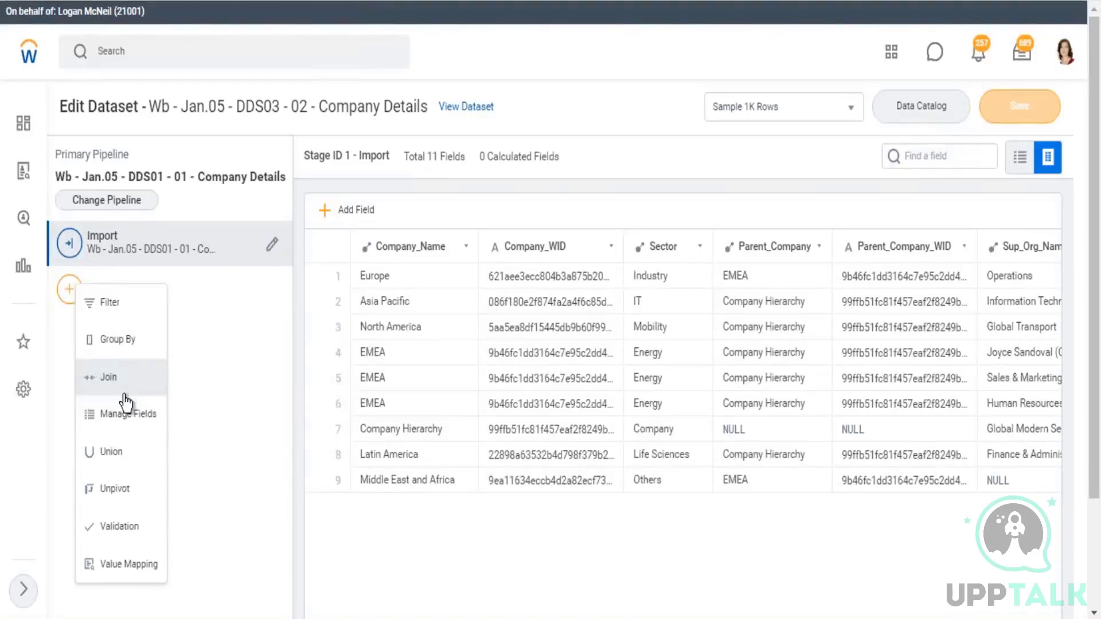
pyautogui.click(115, 458)
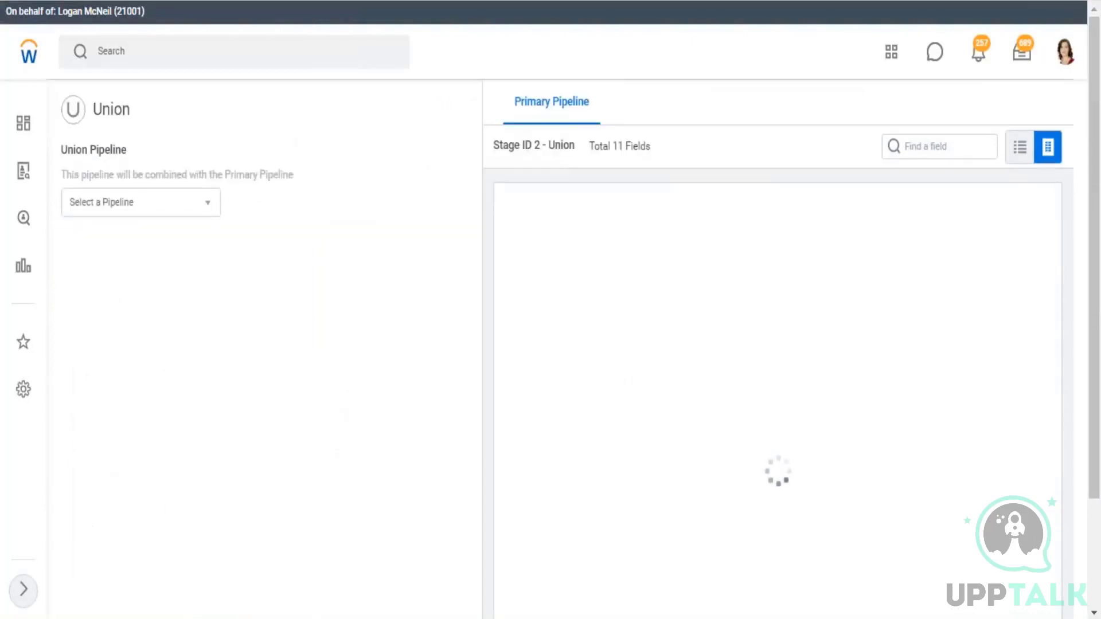
pyautogui.click(209, 208)
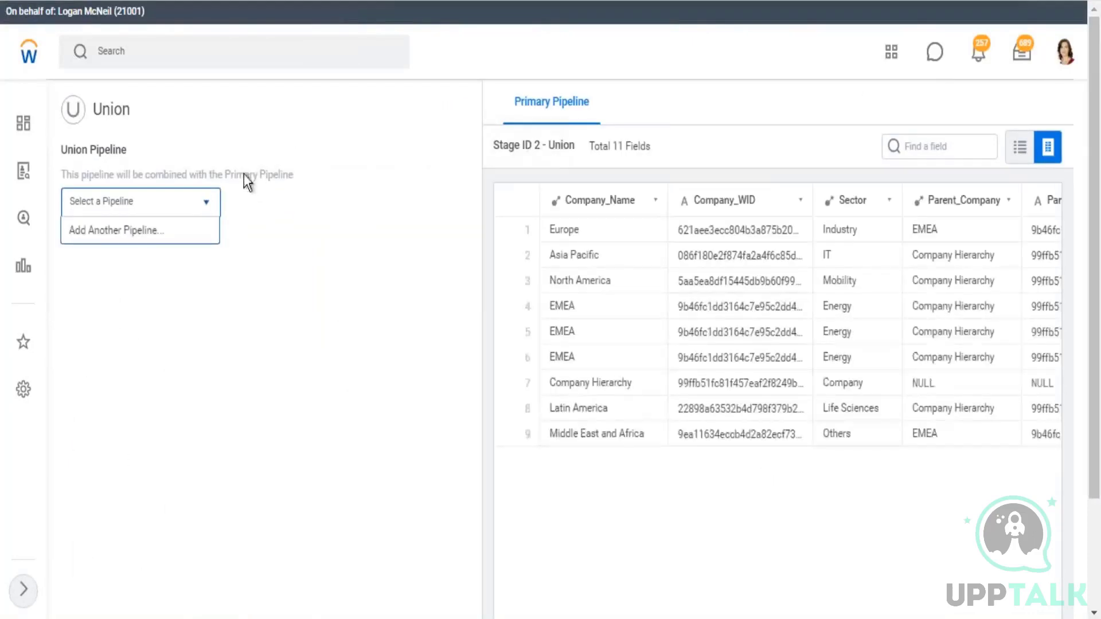
pyautogui.moveTo(98, 174); pyautogui.dragTo(302, 177)
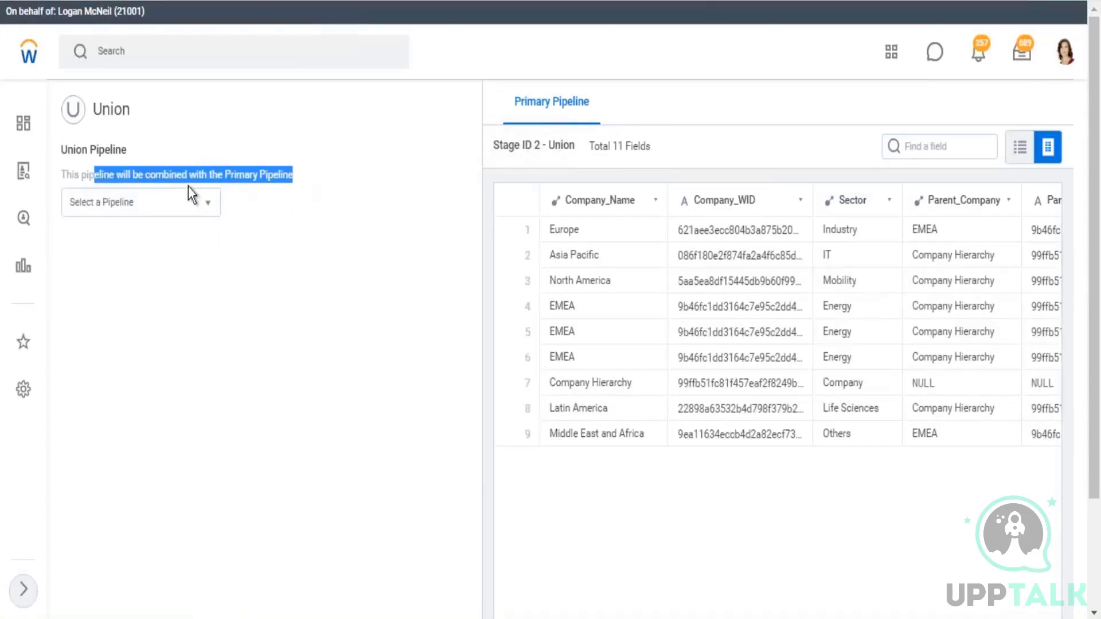
pyautogui.click(181, 219)
pyautogui.click(125, 236)
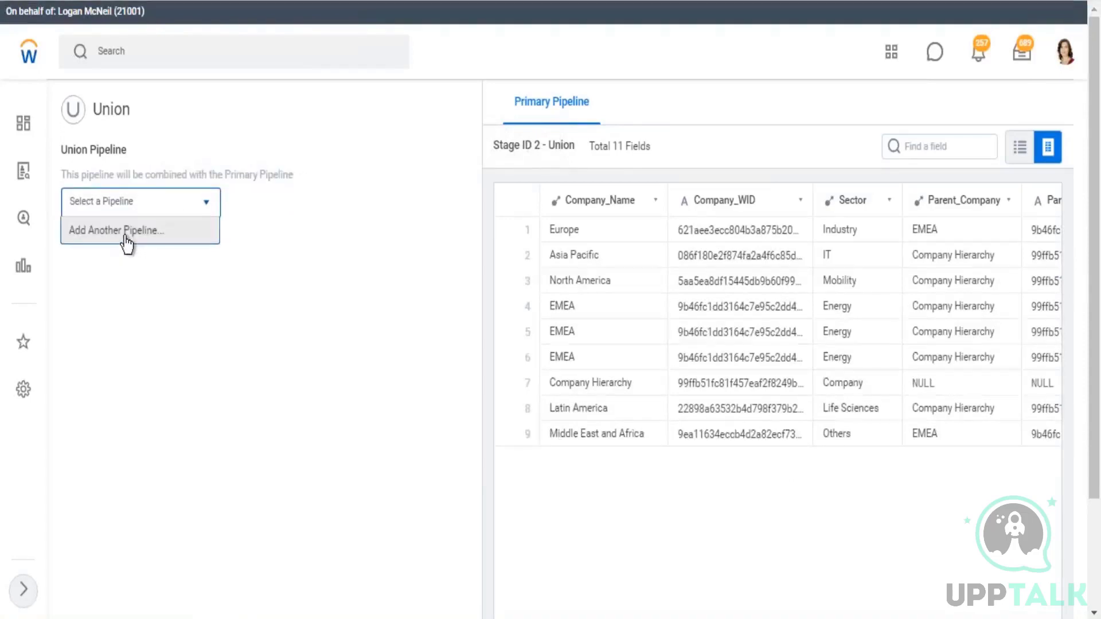
pyautogui.click(126, 236)
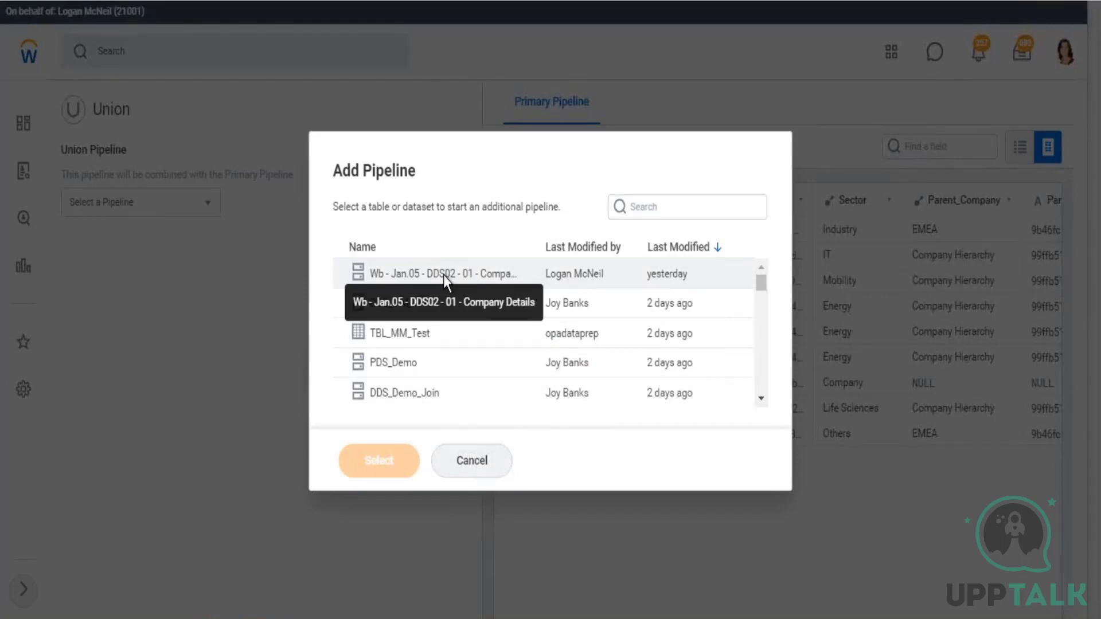
pyautogui.click(442, 274)
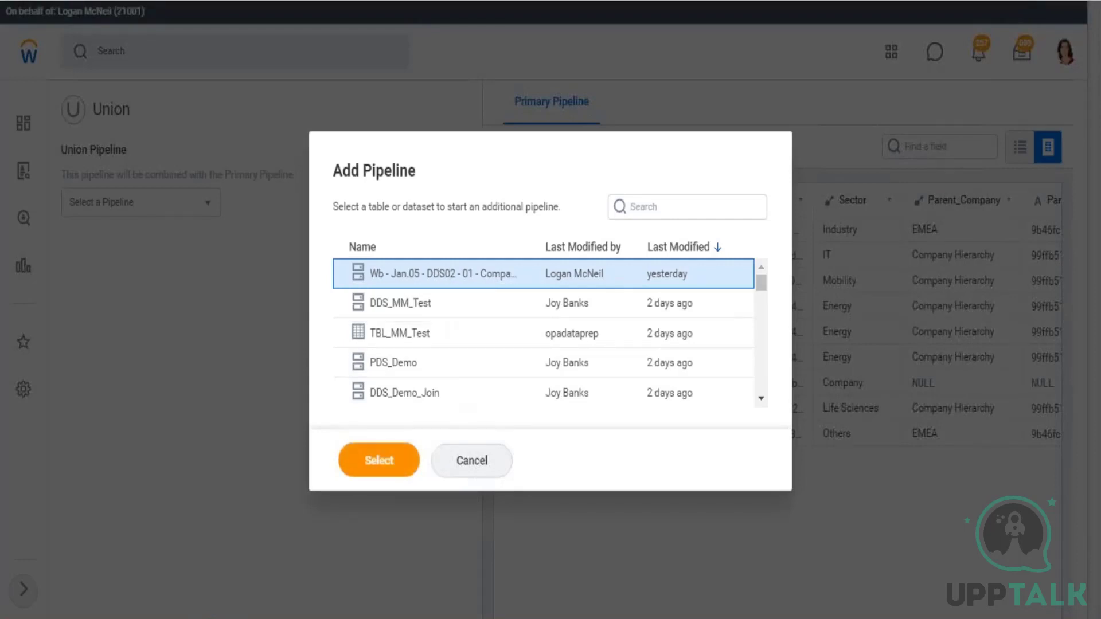
pyautogui.click(379, 460)
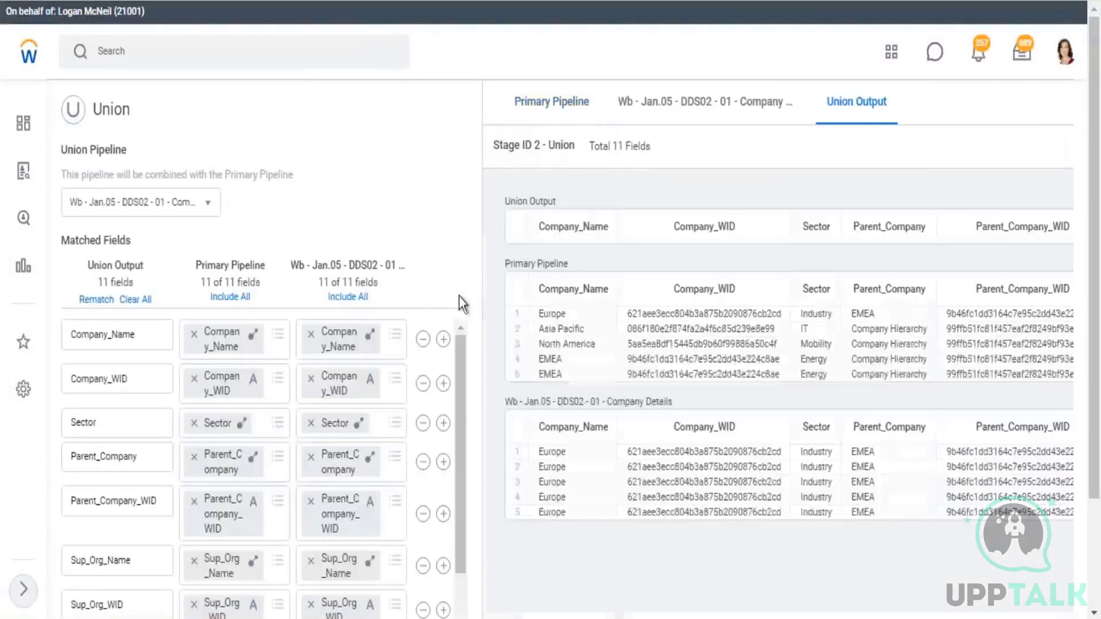
# Examine the Union Output preview, comparing its columns with the Primary Pipeline and DDS02 sample rows
pyautogui.scroll(-2, 510, 189)
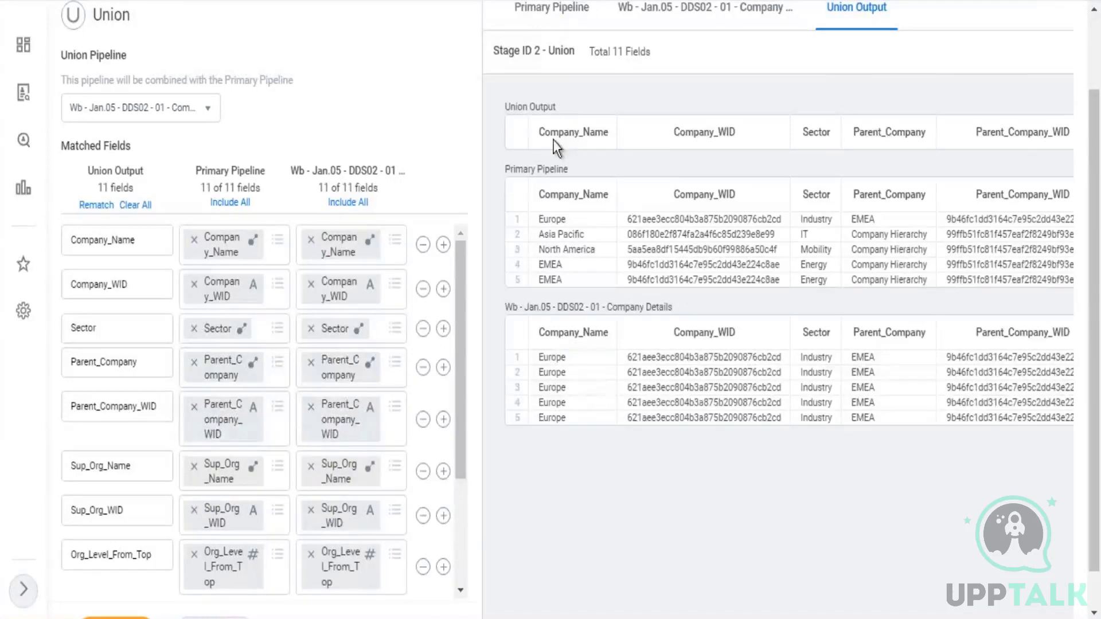
pyautogui.moveTo(509, 172); pyautogui.dragTo(564, 171)
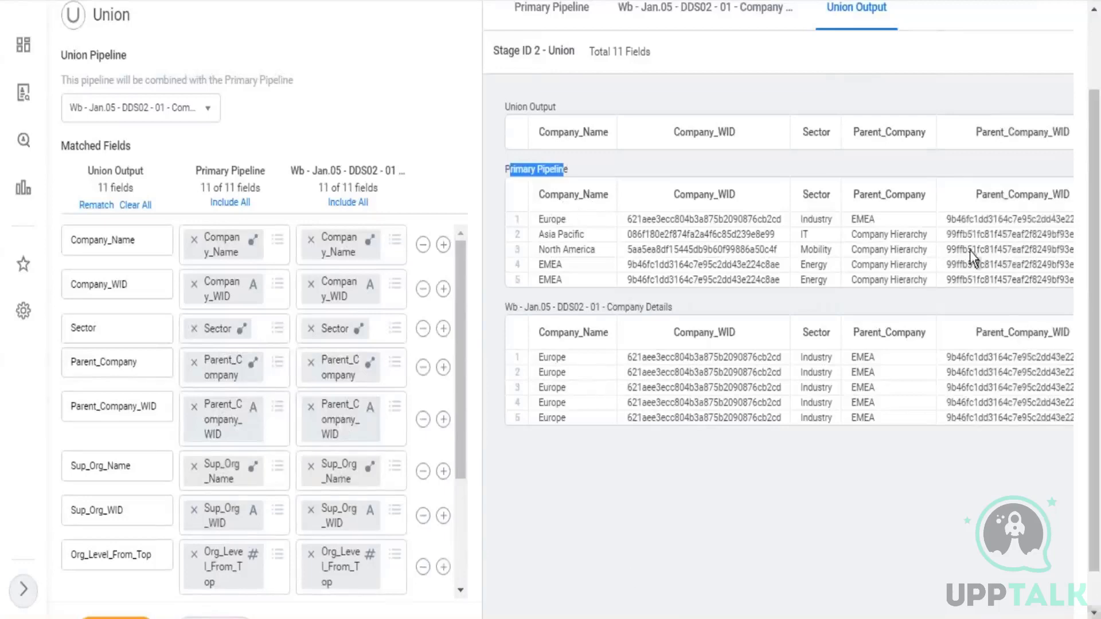
pyautogui.scroll(-1, 1096, 554)
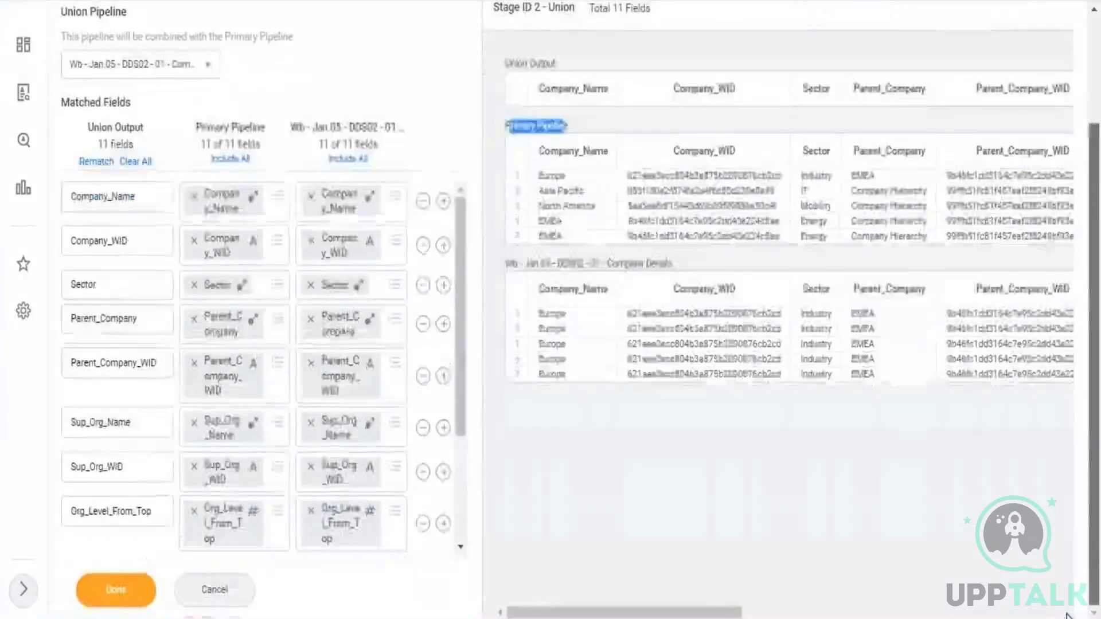
pyautogui.moveTo(730, 614); pyautogui.dragTo(759, 615)
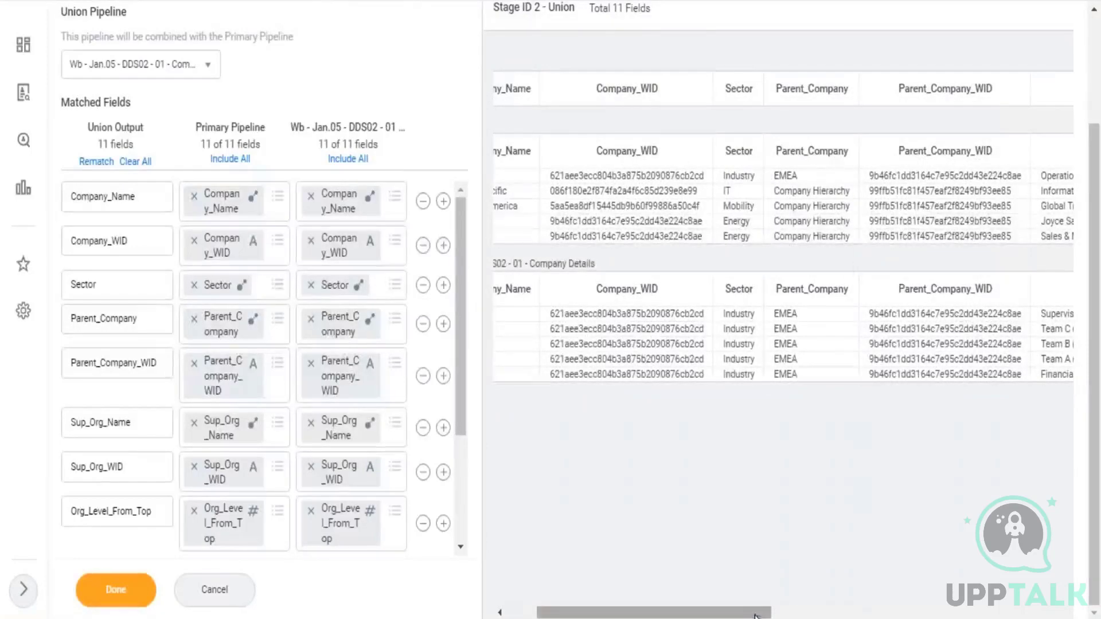
pyautogui.moveTo(796, 613); pyautogui.dragTo(587, 615)
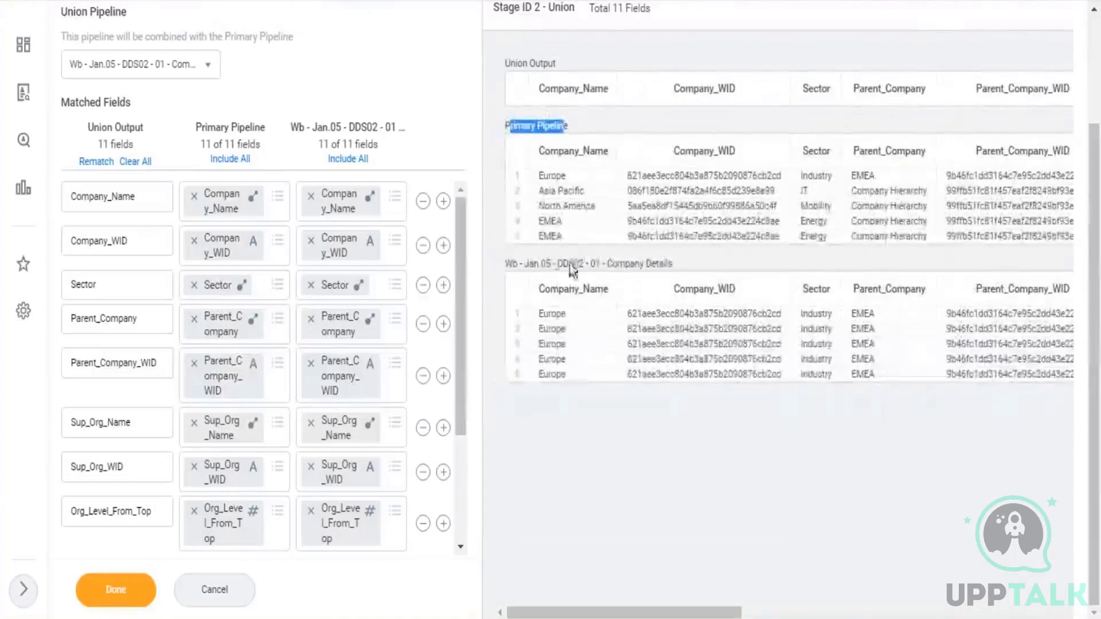
pyautogui.moveTo(541, 264); pyautogui.dragTo(672, 263)
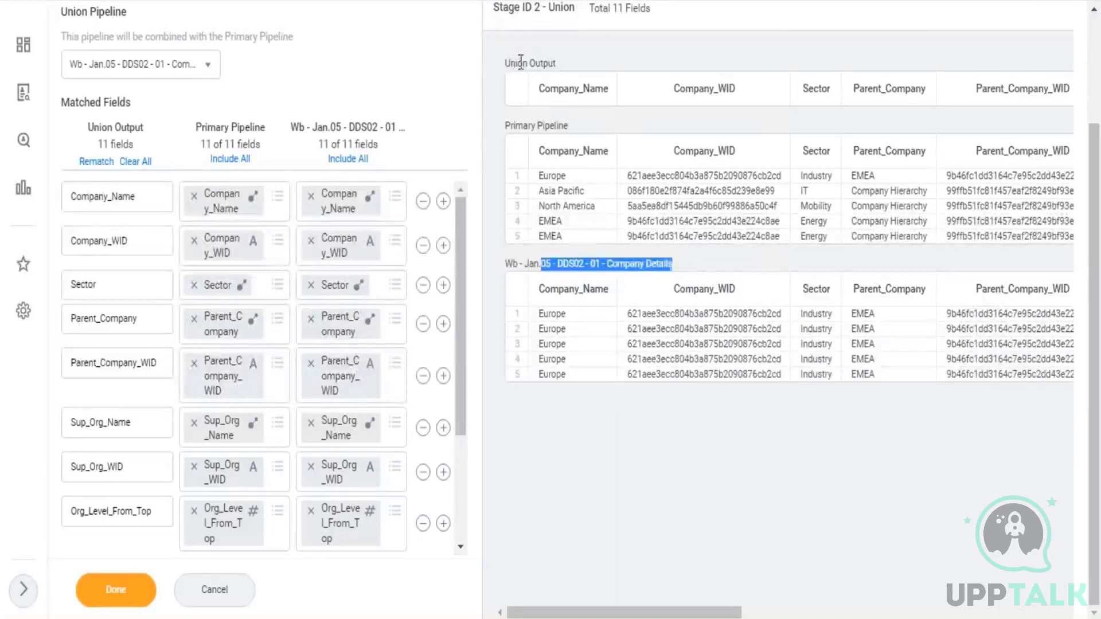
pyautogui.moveTo(521, 62); pyautogui.dragTo(560, 61)
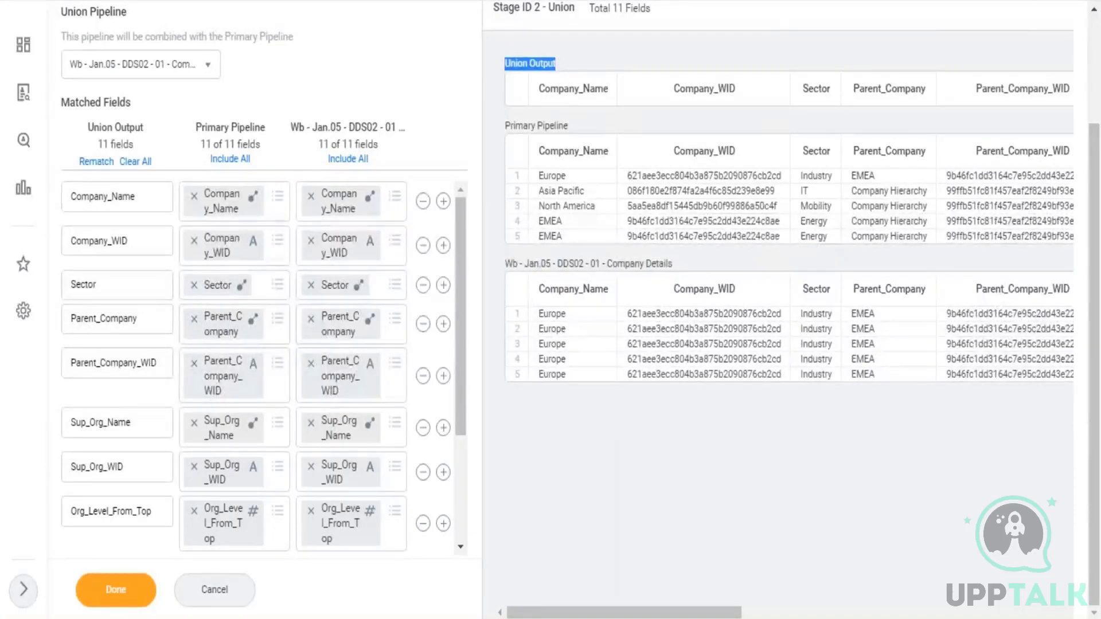
pyautogui.moveTo(540, 150); pyautogui.dragTo(591, 188)
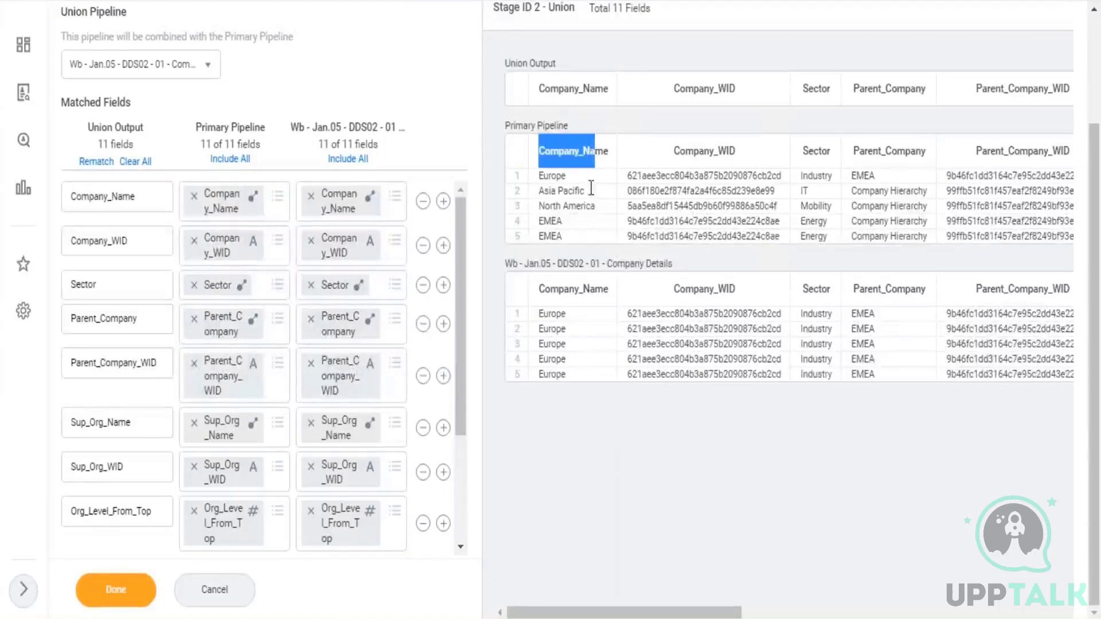
pyautogui.moveTo(540, 288); pyautogui.dragTo(593, 288)
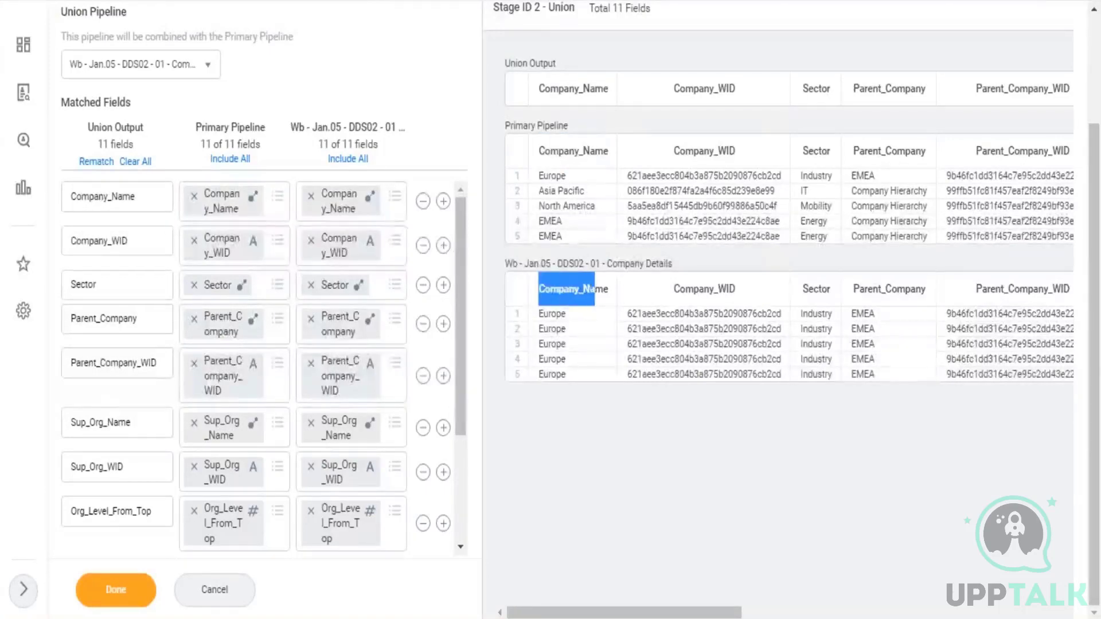
pyautogui.moveTo(672, 152); pyautogui.dragTo(739, 163)
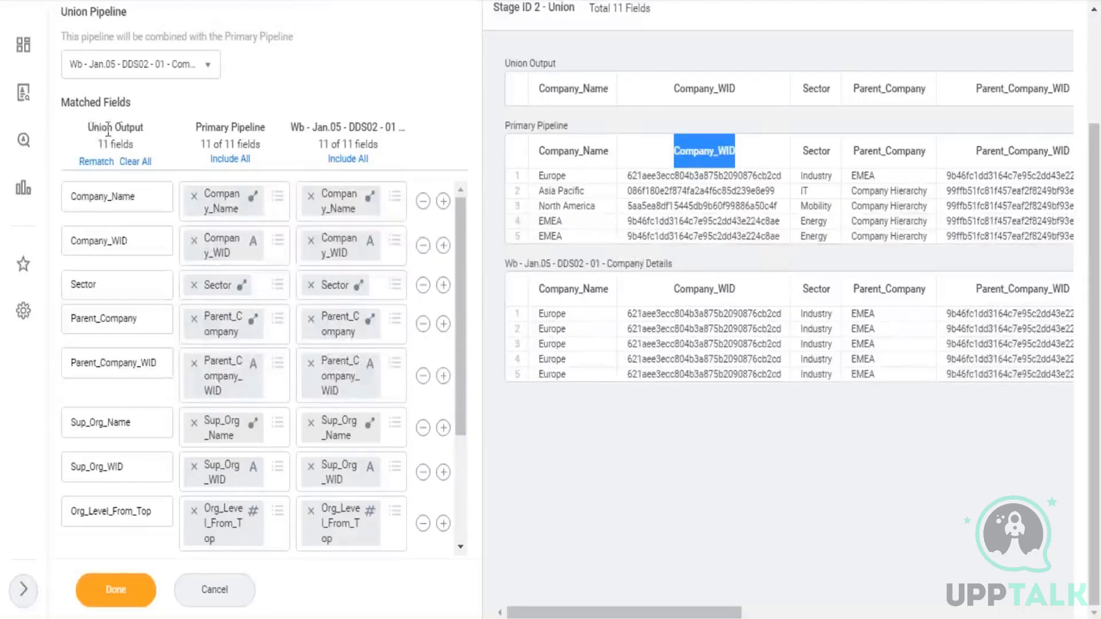
# Compare the Company_Name and Company_WID columns between the Primary Pipeline and the DDS02 pipeline in the union preview
pyautogui.moveTo(93, 128); pyautogui.dragTo(145, 129)
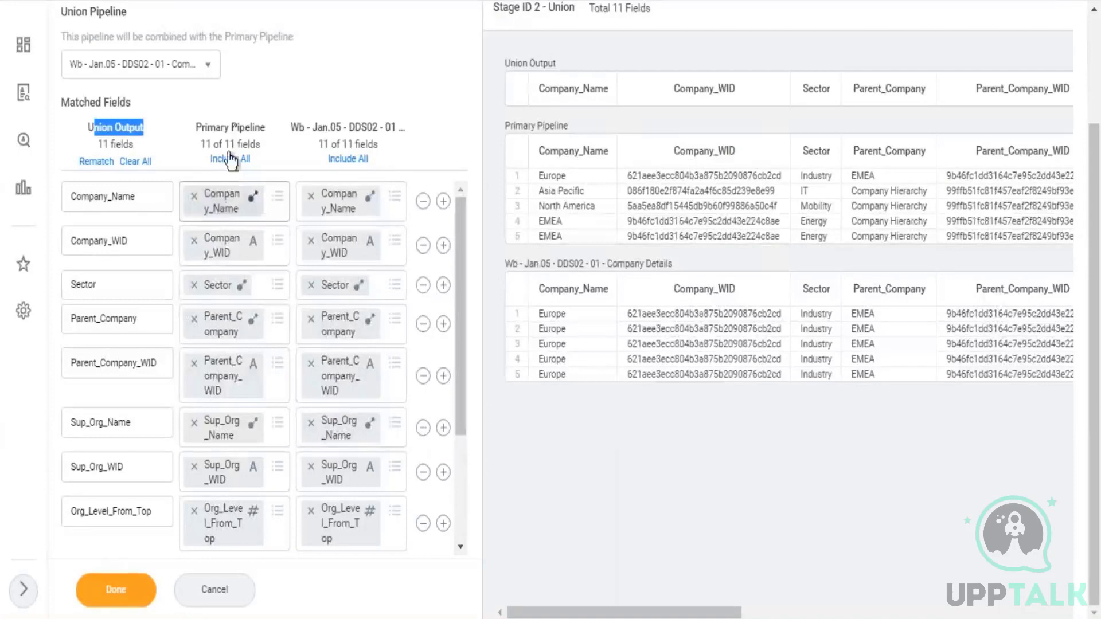
pyautogui.moveTo(215, 127); pyautogui.dragTo(256, 127)
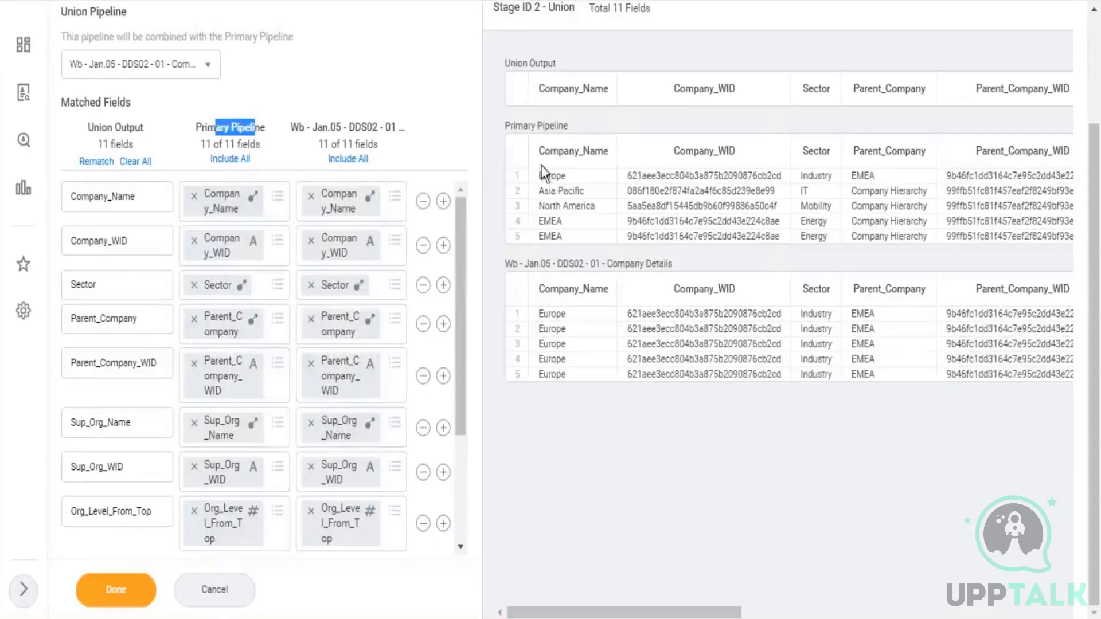
pyautogui.moveTo(538, 151); pyautogui.dragTo(594, 151)
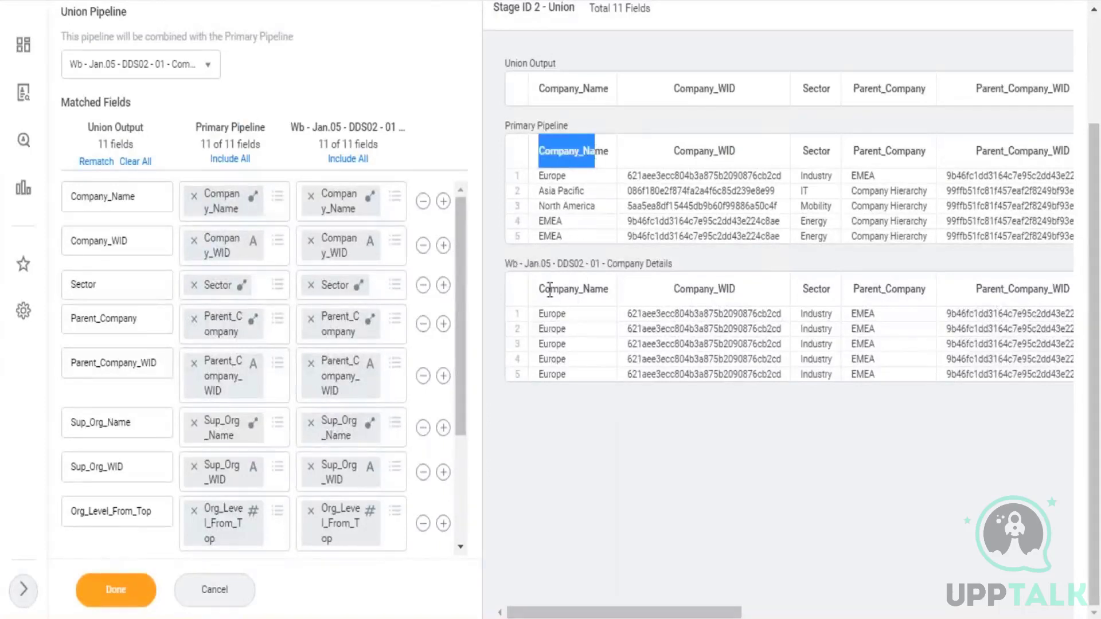
pyautogui.moveTo(545, 289); pyautogui.dragTo(603, 289)
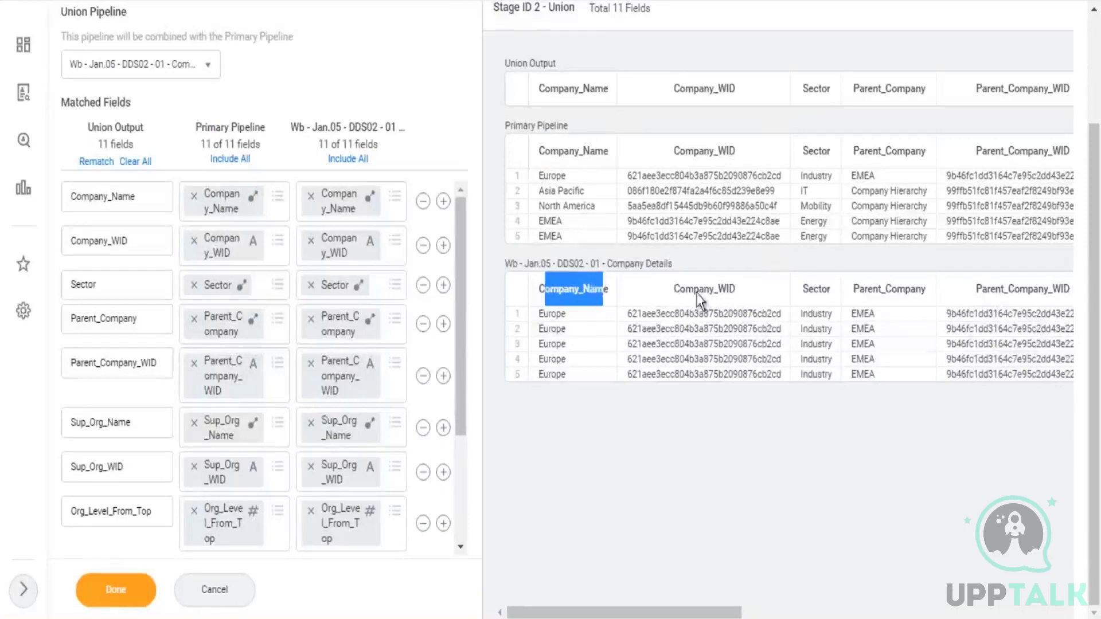
pyautogui.moveTo(681, 289); pyautogui.dragTo(1044, 290)
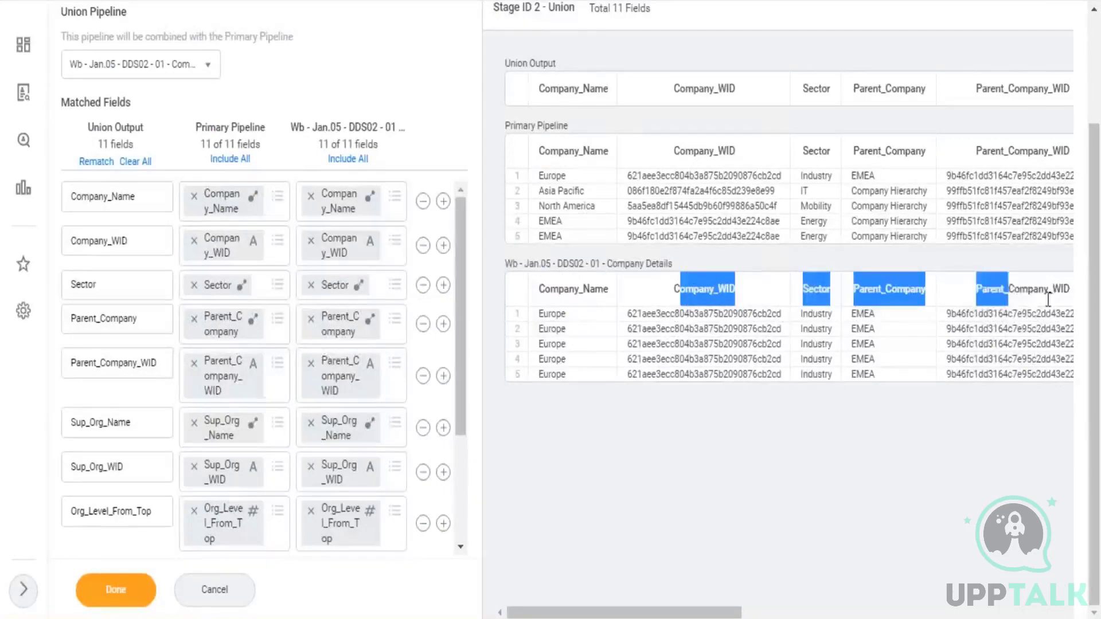
pyautogui.click(761, 428)
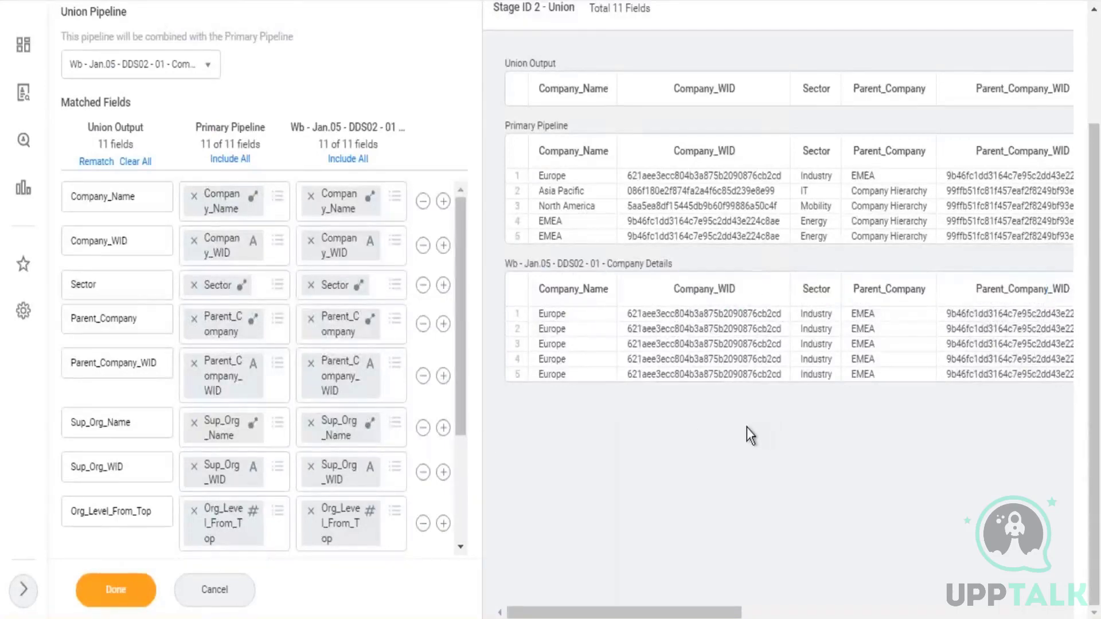
pyautogui.scroll(2, 588, 170)
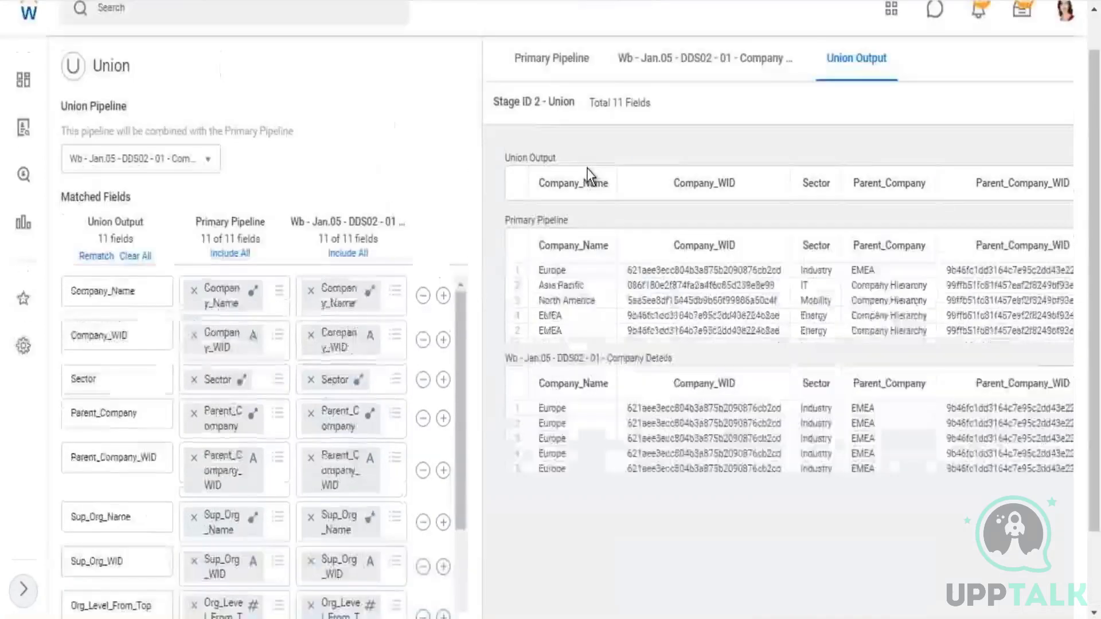
pyautogui.moveTo(566, 220); pyautogui.dragTo(513, 220)
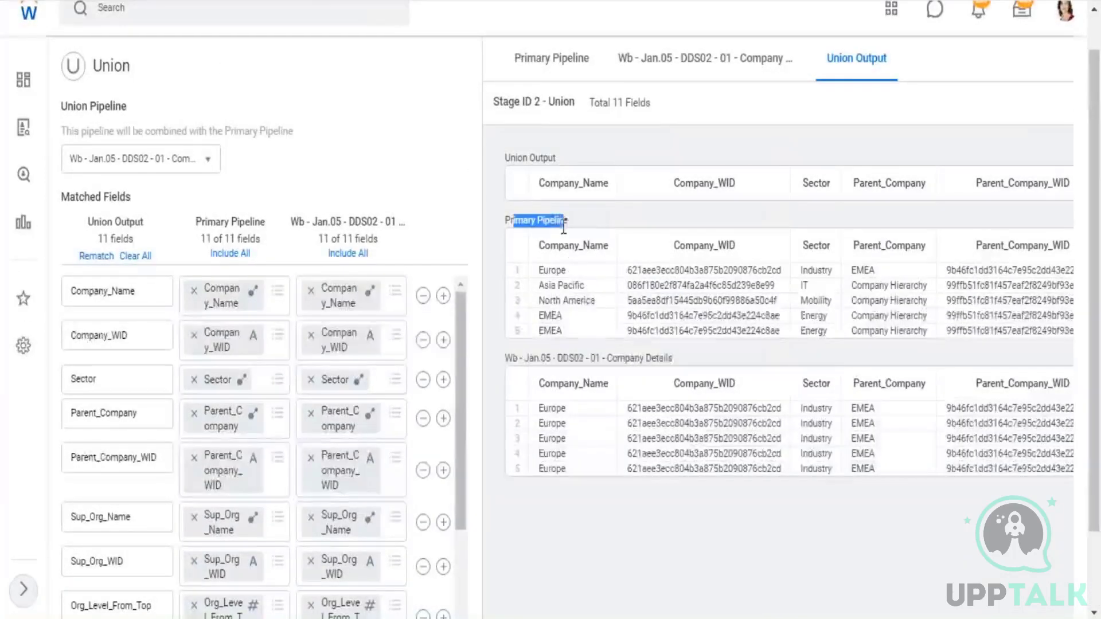
pyautogui.moveTo(580, 358); pyautogui.dragTo(663, 359)
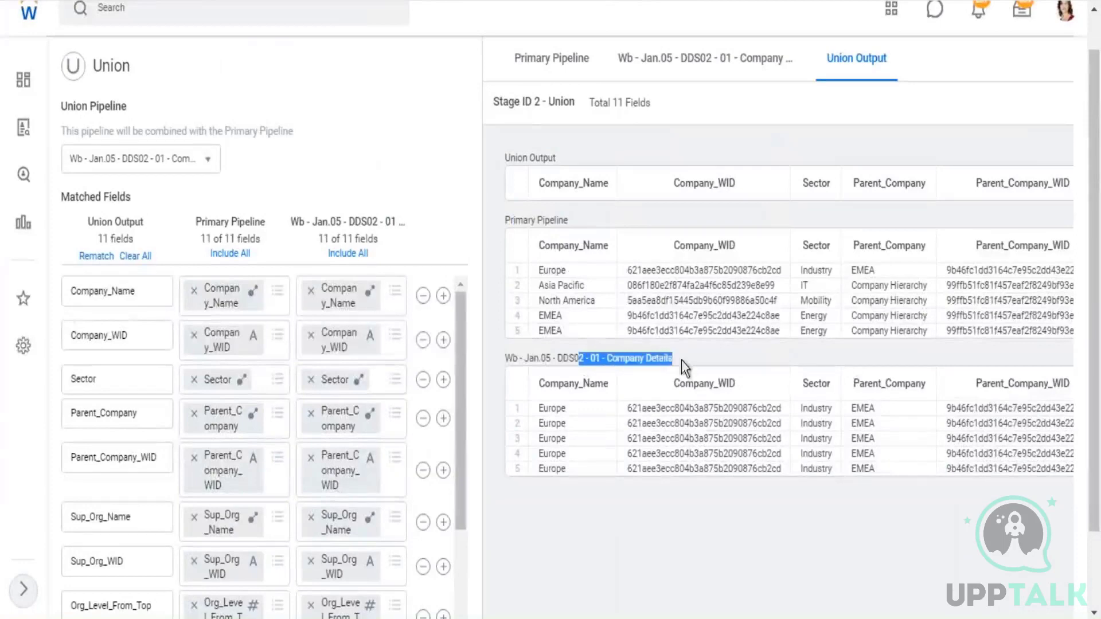
pyautogui.moveTo(551, 245); pyautogui.dragTo(589, 245)
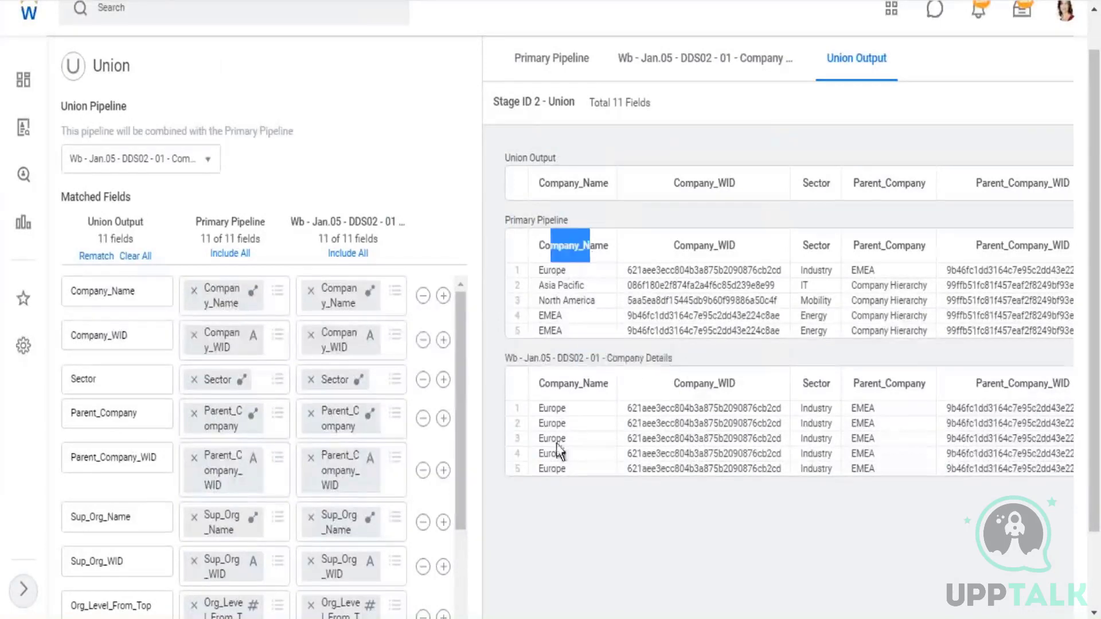
pyautogui.moveTo(559, 385); pyautogui.dragTo(600, 382)
pyautogui.moveTo(680, 246); pyautogui.dragTo(725, 247)
pyautogui.moveTo(693, 382); pyautogui.dragTo(735, 383)
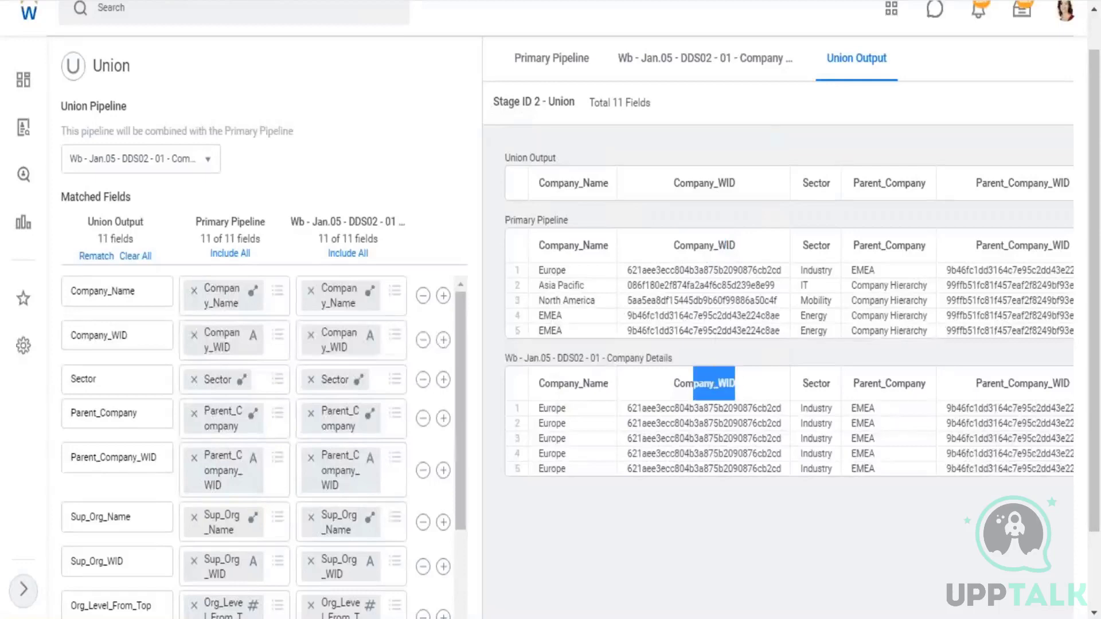
# Examine the Matched Fields mapping for both pipelines and the DDS02 fields available to match with Company_Name
pyautogui.scroll(-2, 168, 107)
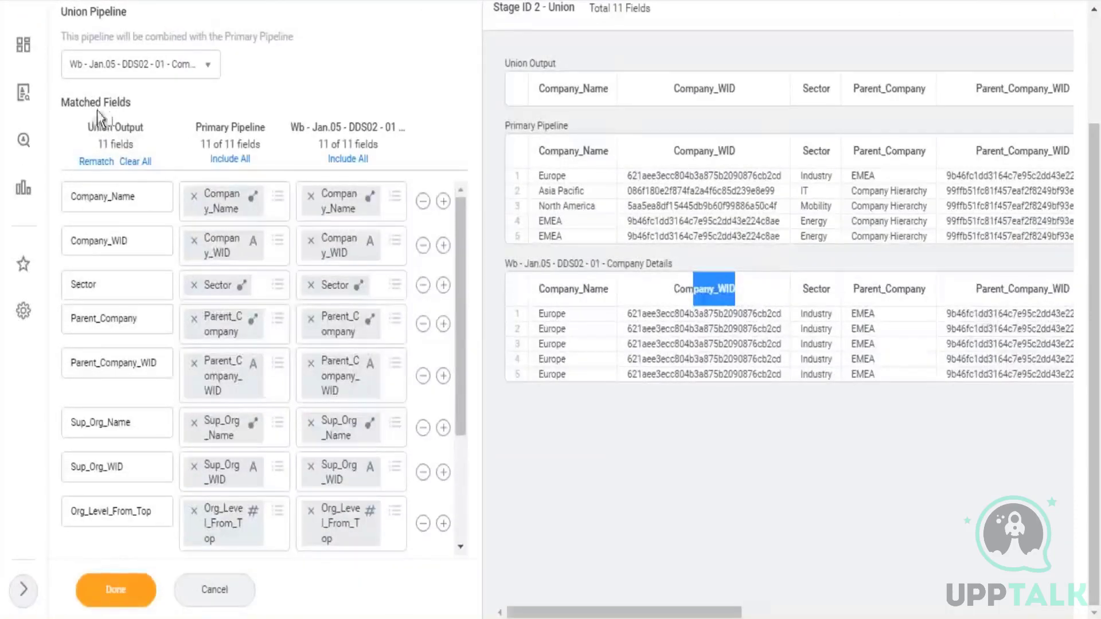
pyautogui.moveTo(61, 100); pyautogui.dragTo(132, 99)
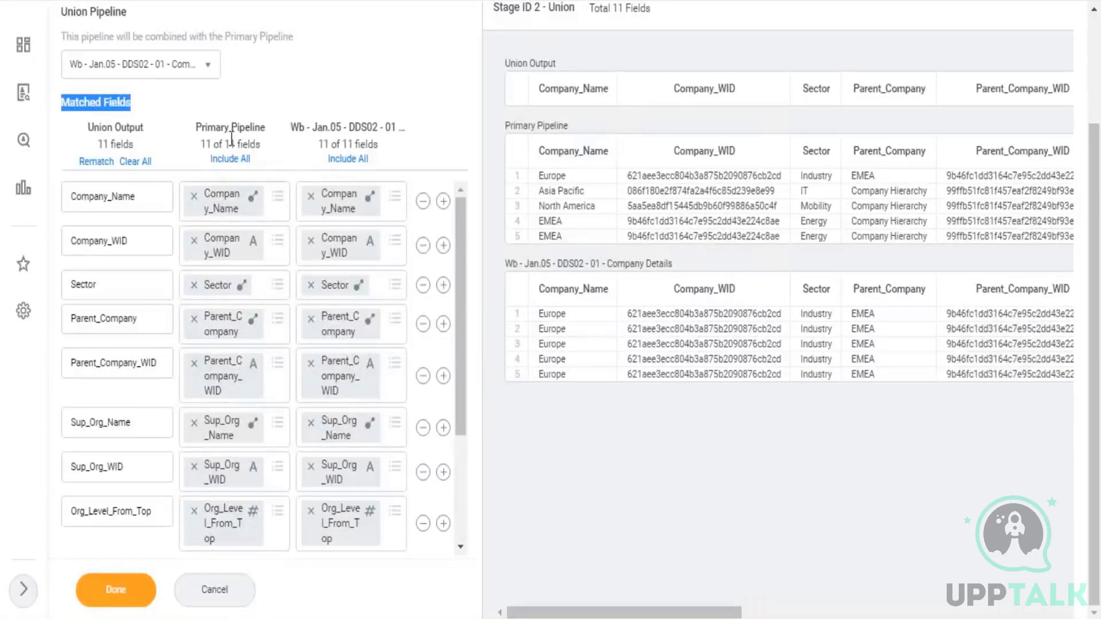
pyautogui.moveTo(207, 143); pyautogui.dragTo(252, 128)
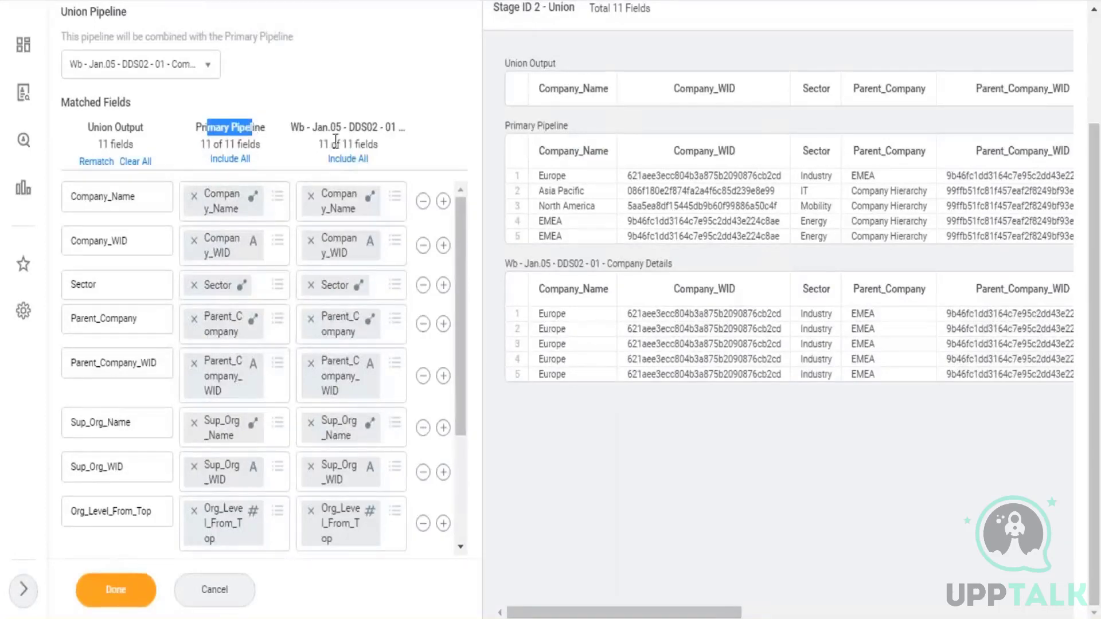
pyautogui.moveTo(323, 144); pyautogui.dragTo(395, 127)
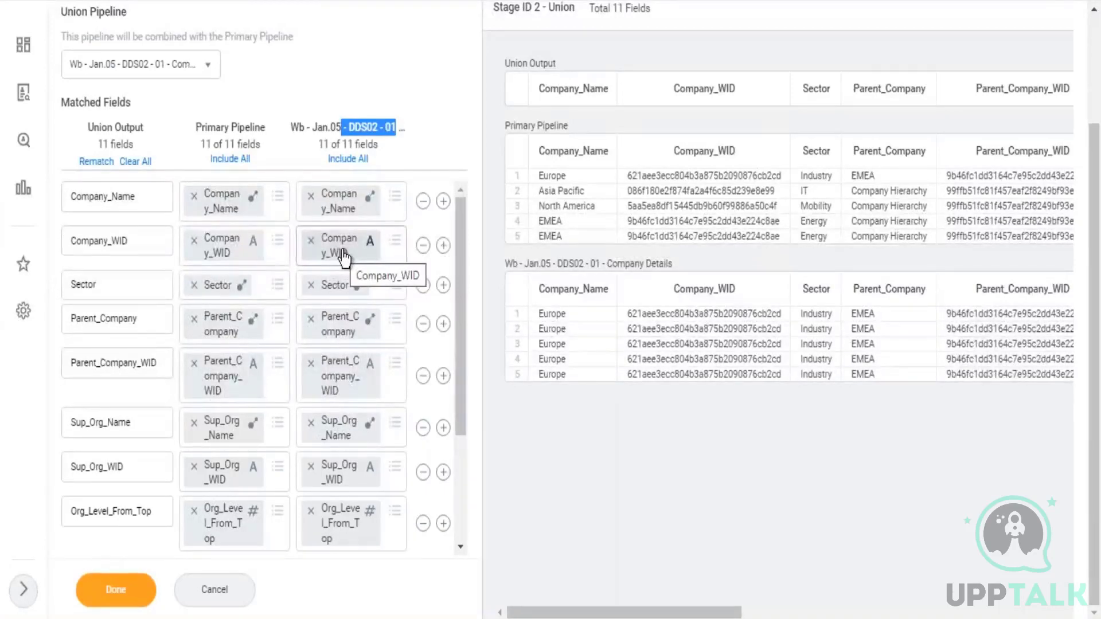
pyautogui.click(397, 200)
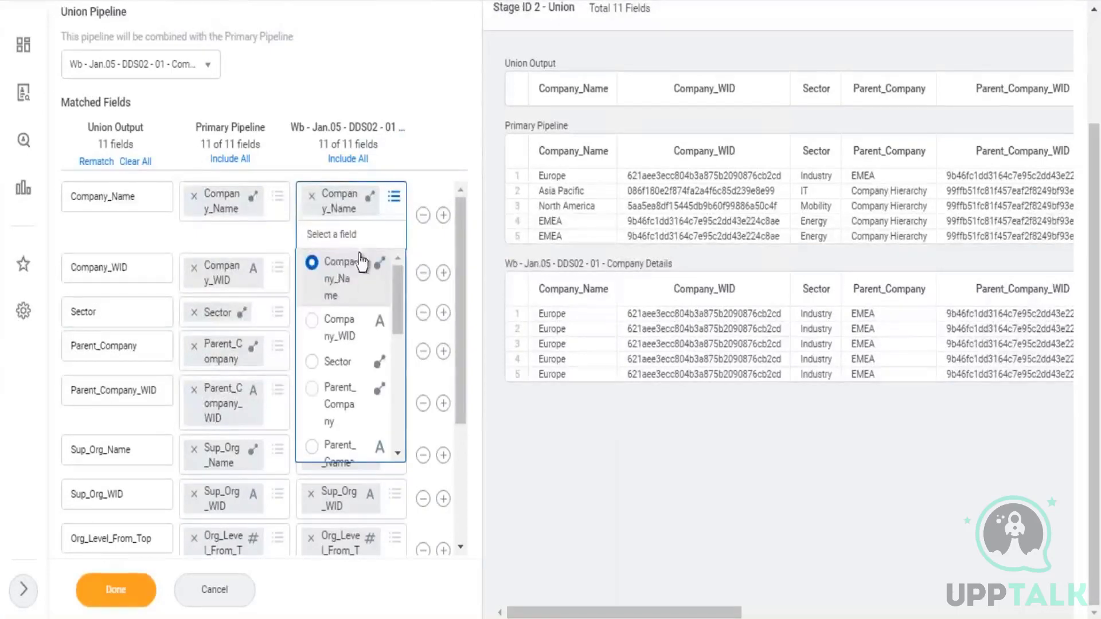
pyautogui.scroll(-5, 400, 436)
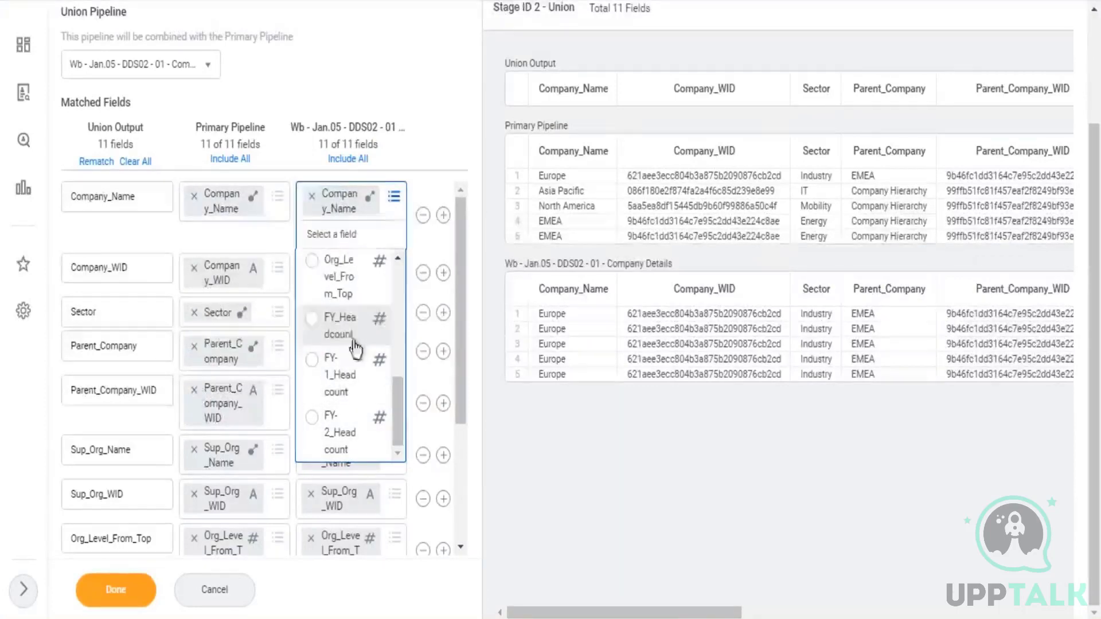
pyautogui.click(460, 76)
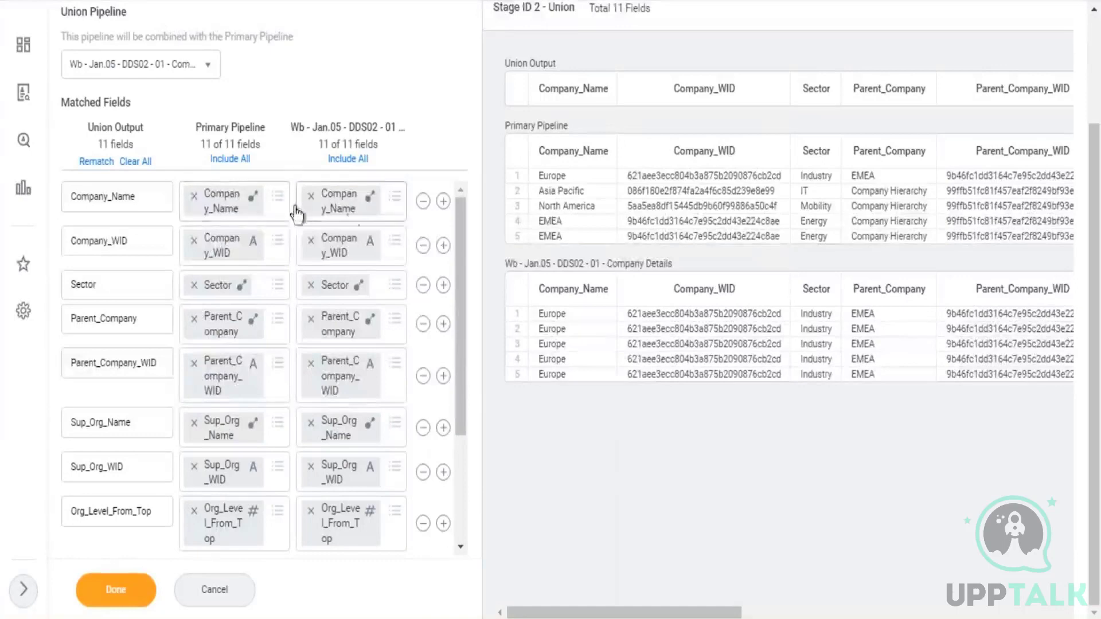
pyautogui.doubleClick(104, 204)
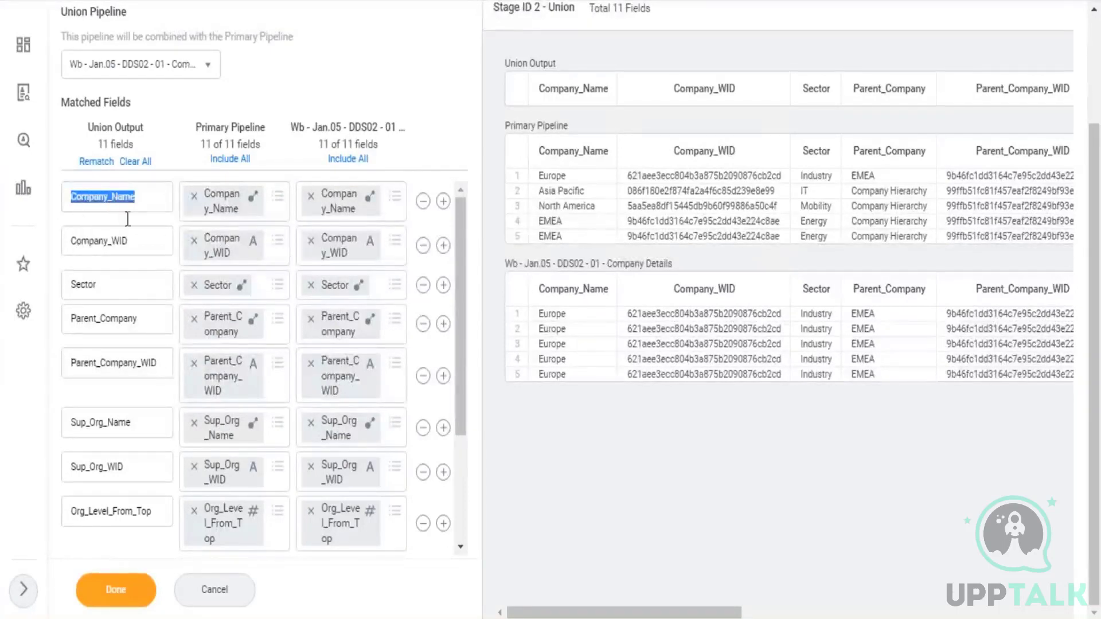
pyautogui.click(112, 197)
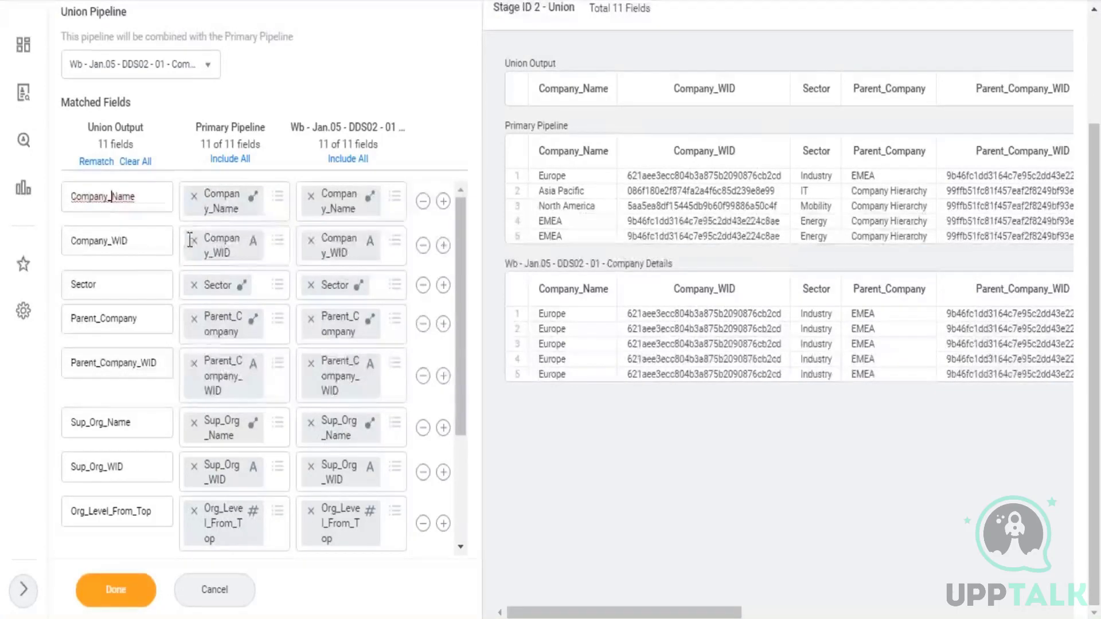
pyautogui.press('BackSpace')
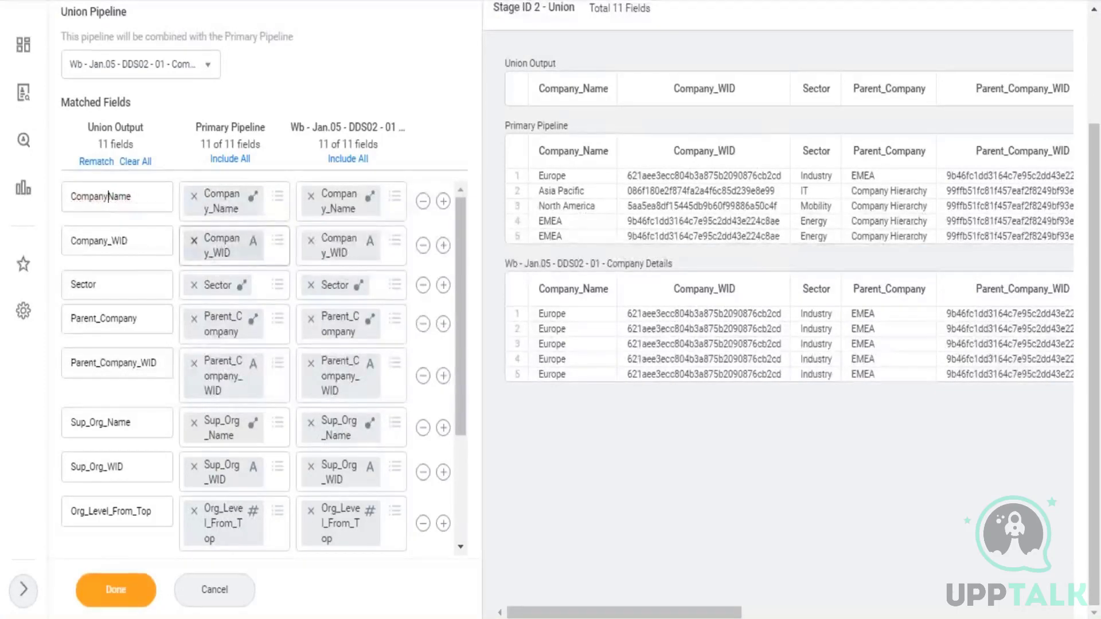
pyautogui.write('_')
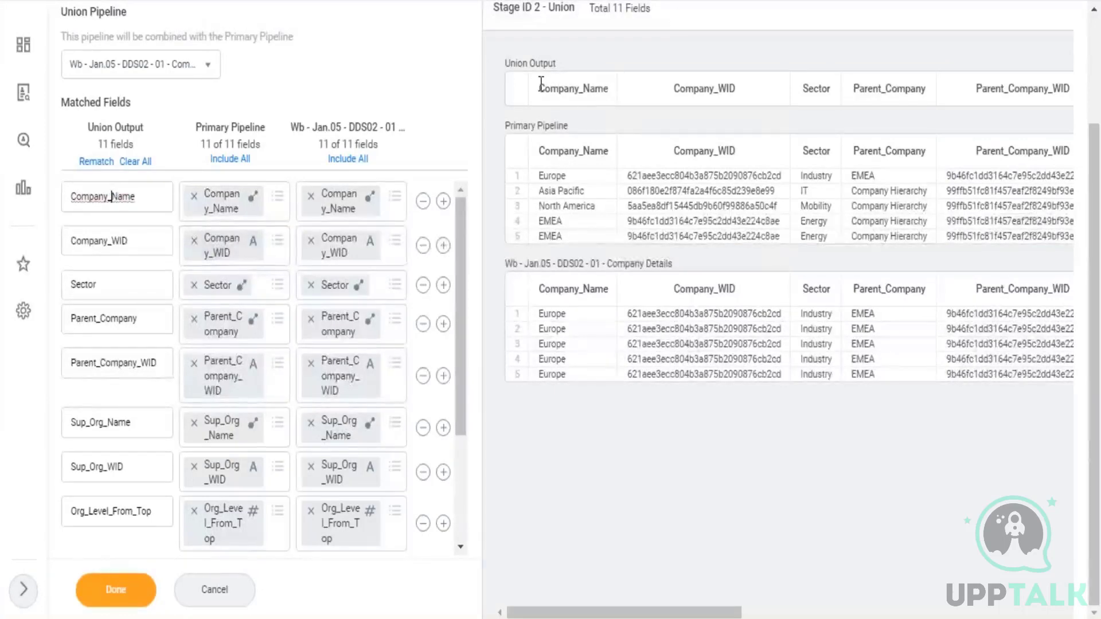
# Check the remaining union output fields through FY-2_Headcount and finish the Union stage
pyautogui.moveTo(643, 92); pyautogui.dragTo(1099, 93)
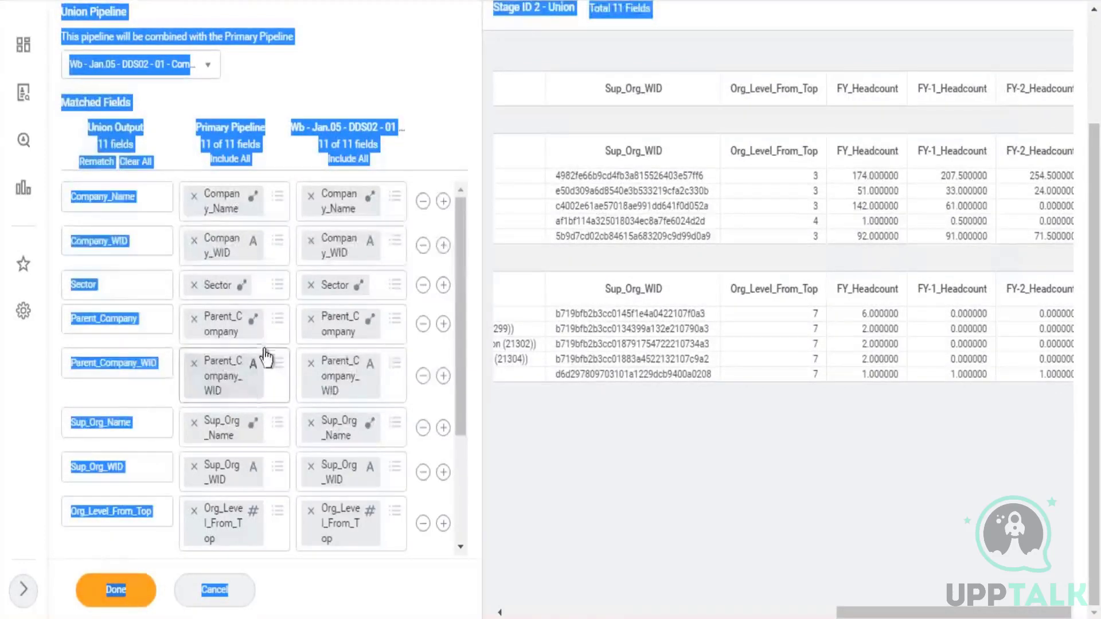
pyautogui.scroll(-3, 252, 401)
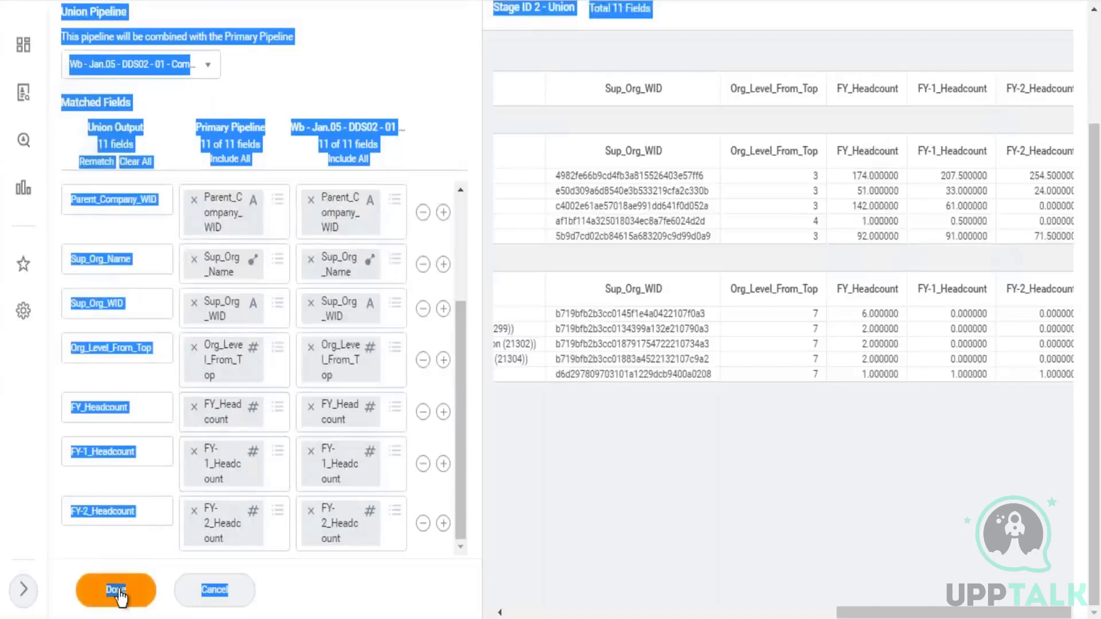
pyautogui.click(143, 580)
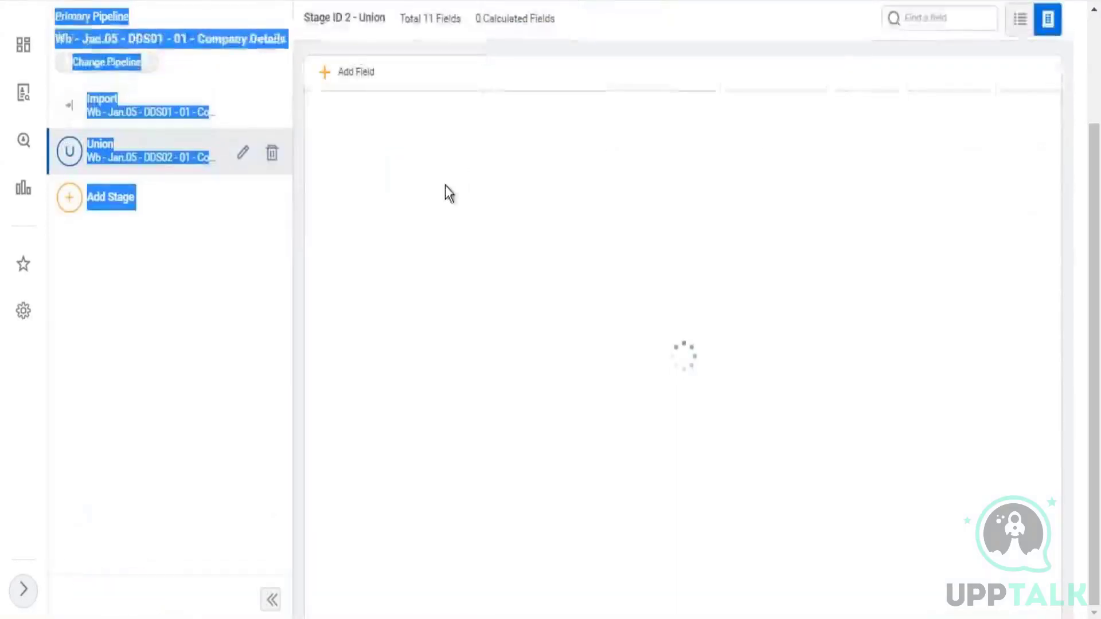
# Compare the Import and Union stage rows of DDS03, and the Import and Join stage rows of DDS01
pyautogui.click(234, 253)
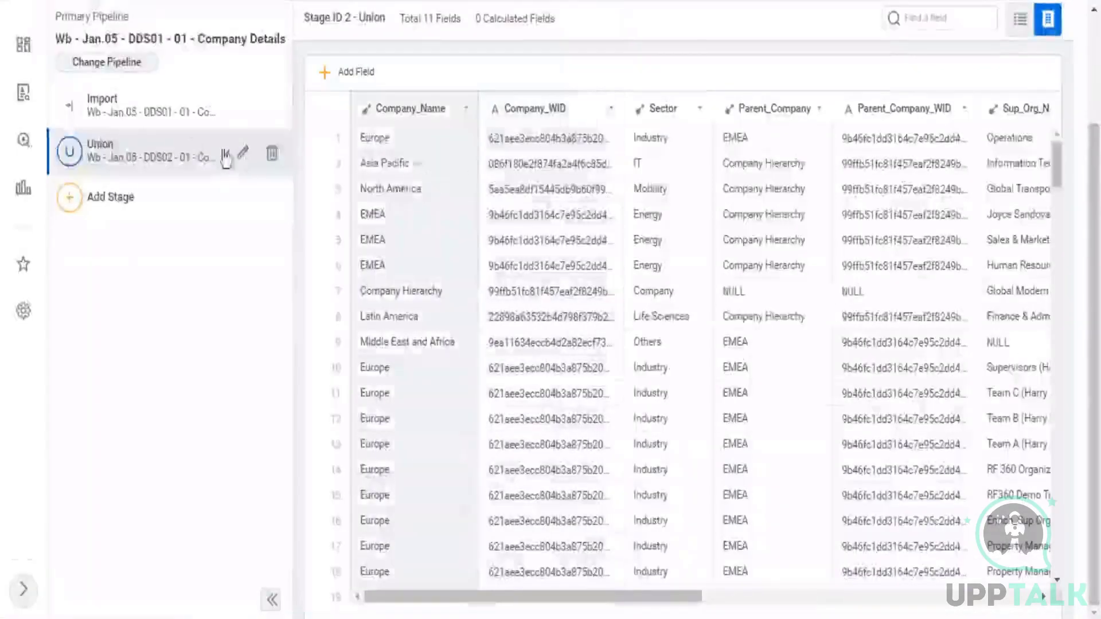
pyautogui.click(126, 110)
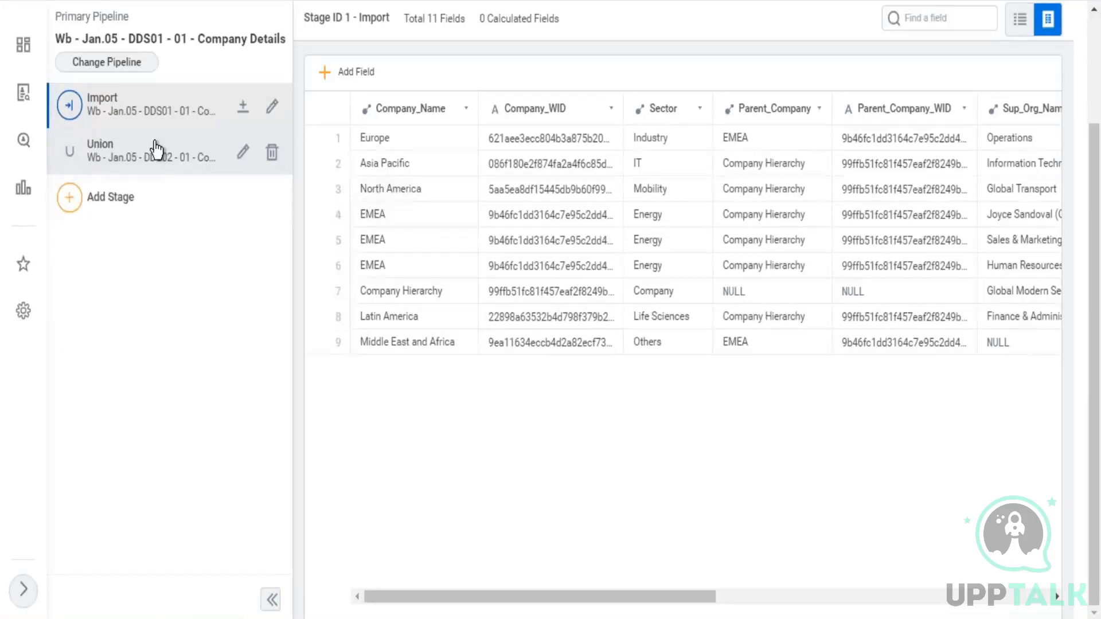
pyautogui.click(109, 155)
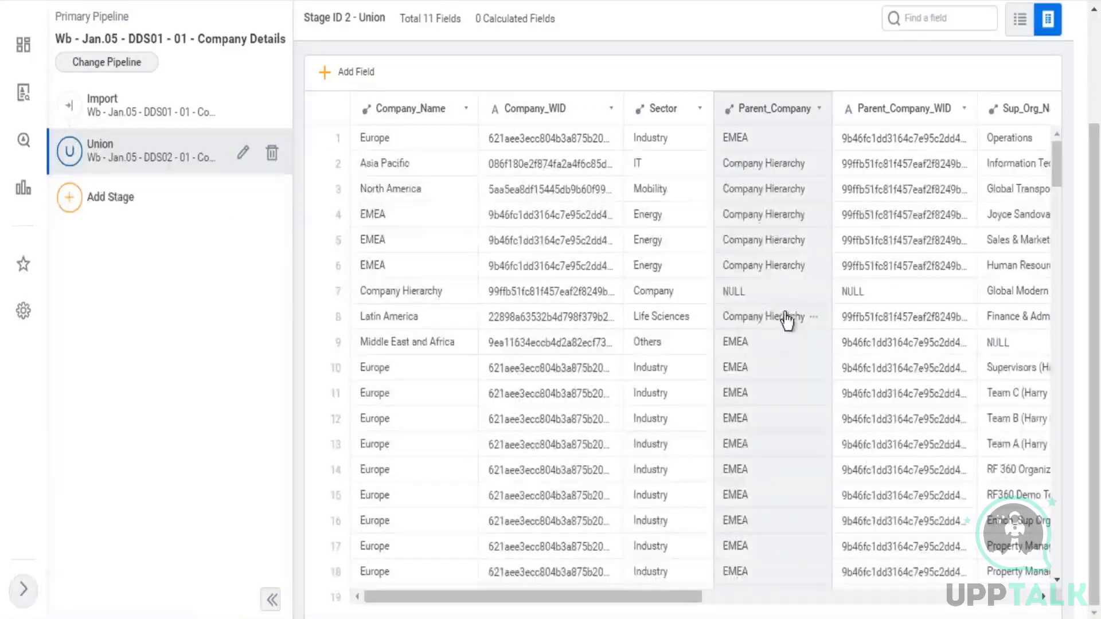
pyautogui.scroll(-5, 786, 402)
pyautogui.scroll(-10, 794, 397)
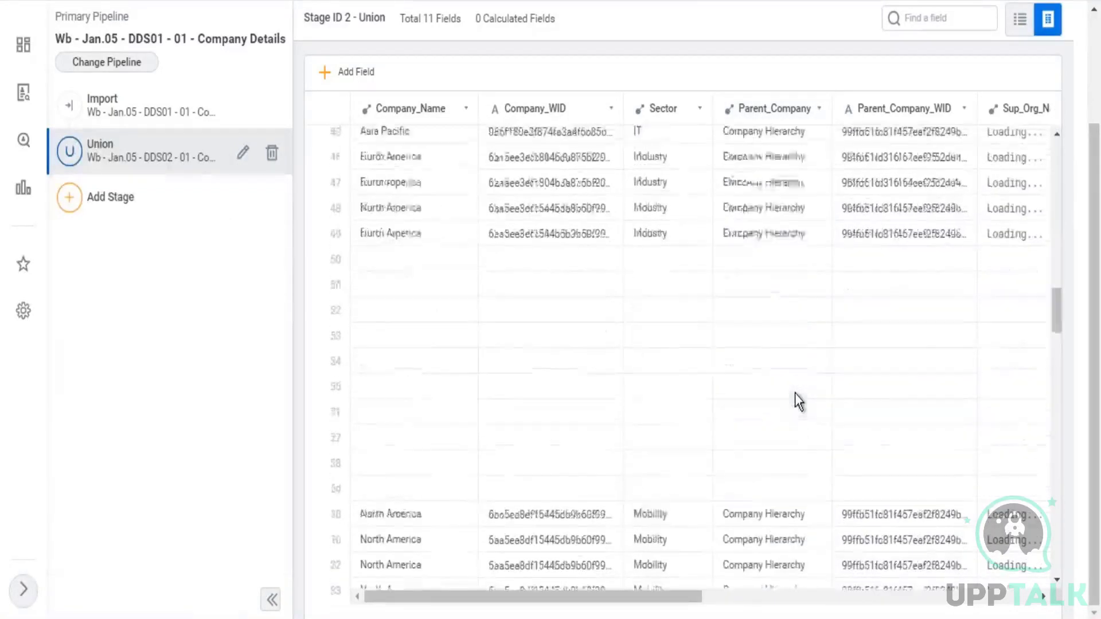
pyautogui.scroll(-10, 794, 393)
pyautogui.scroll(-5, 688, 356)
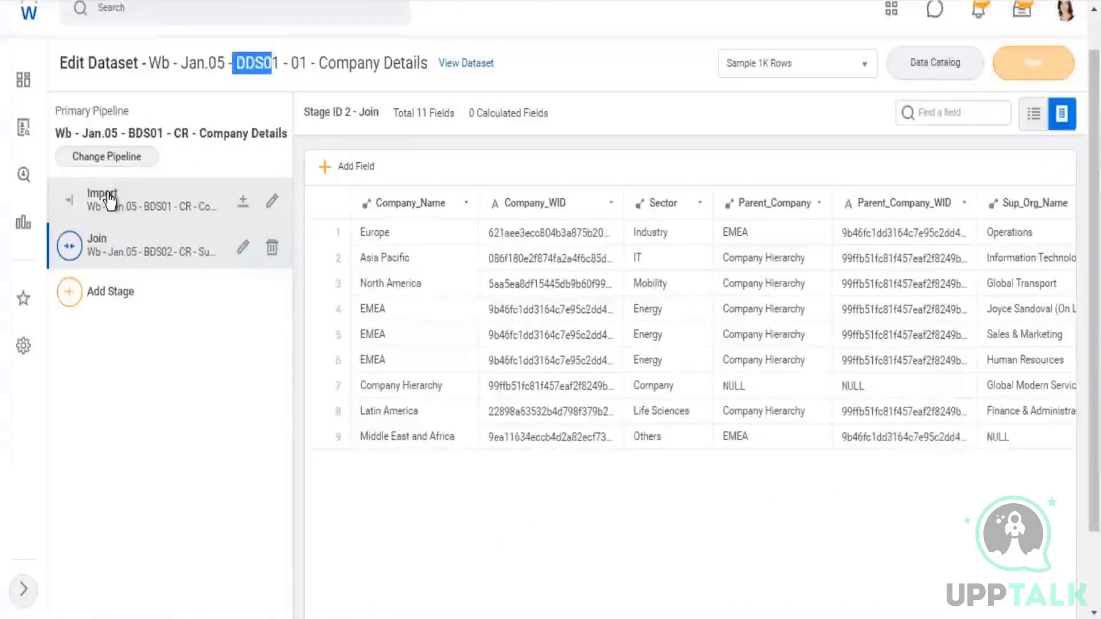
pyautogui.click(119, 198)
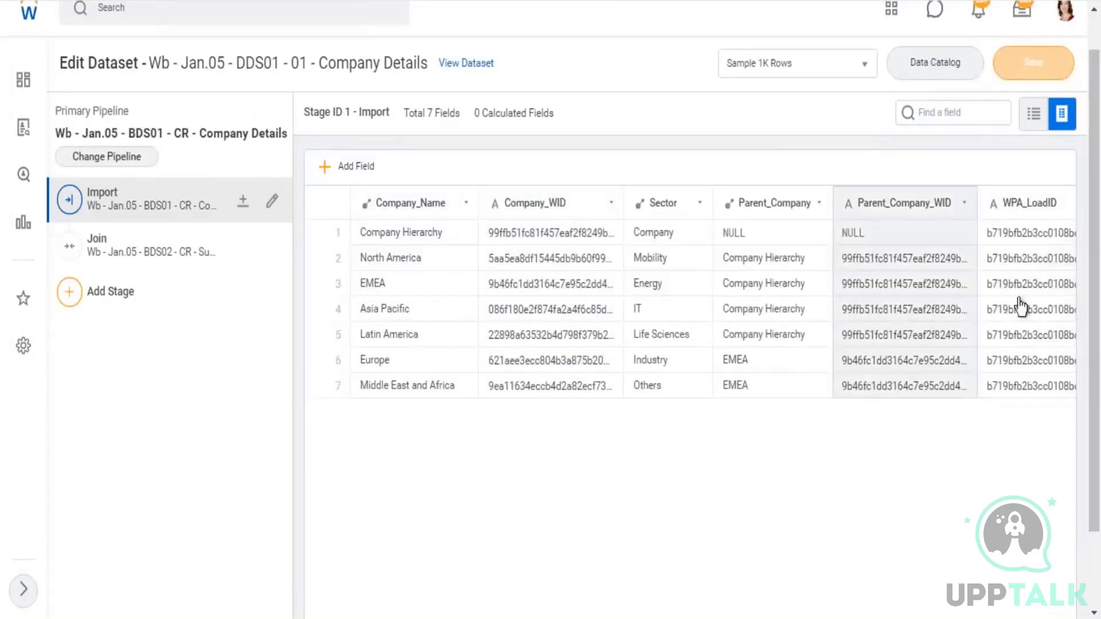
pyautogui.click(123, 251)
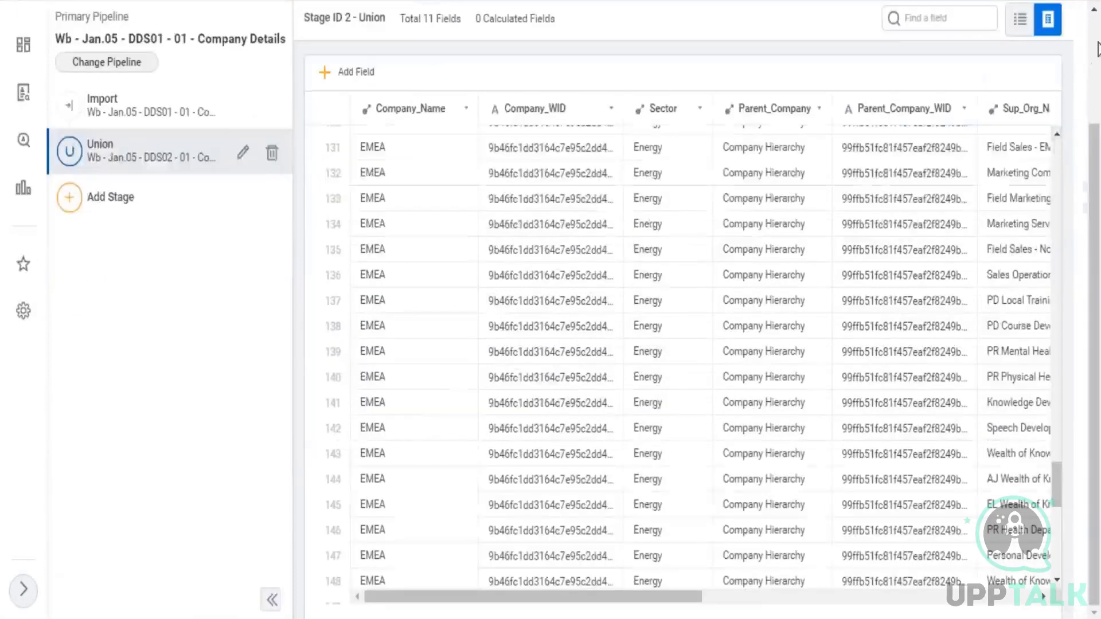
# Save the DDS03 dataset with its Union stage
pyautogui.scroll(3, 688, 344)
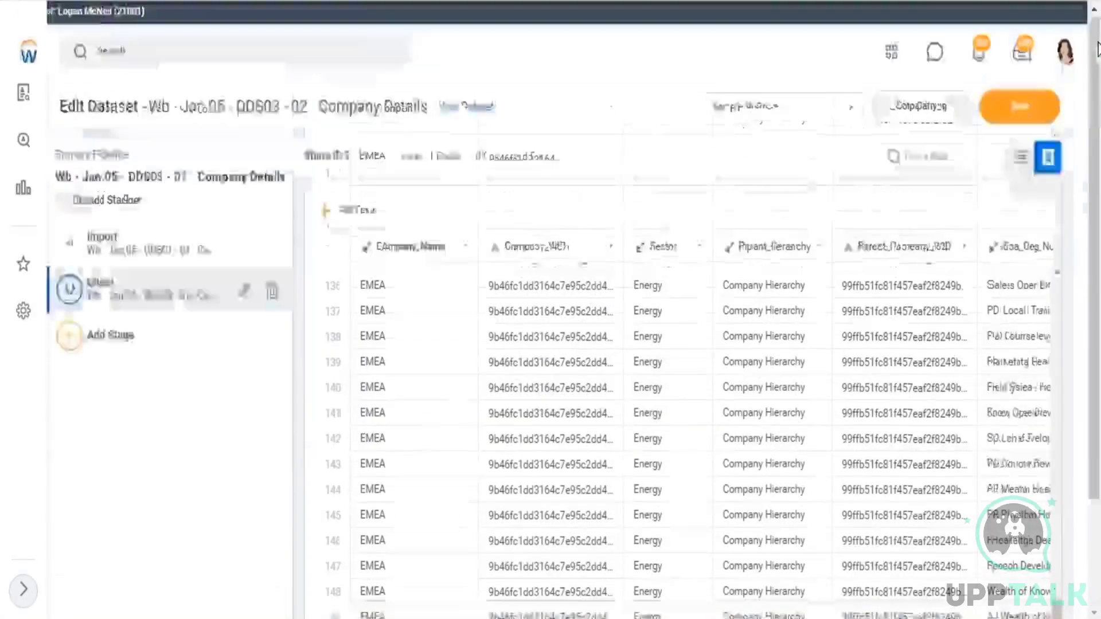
pyautogui.click(1038, 110)
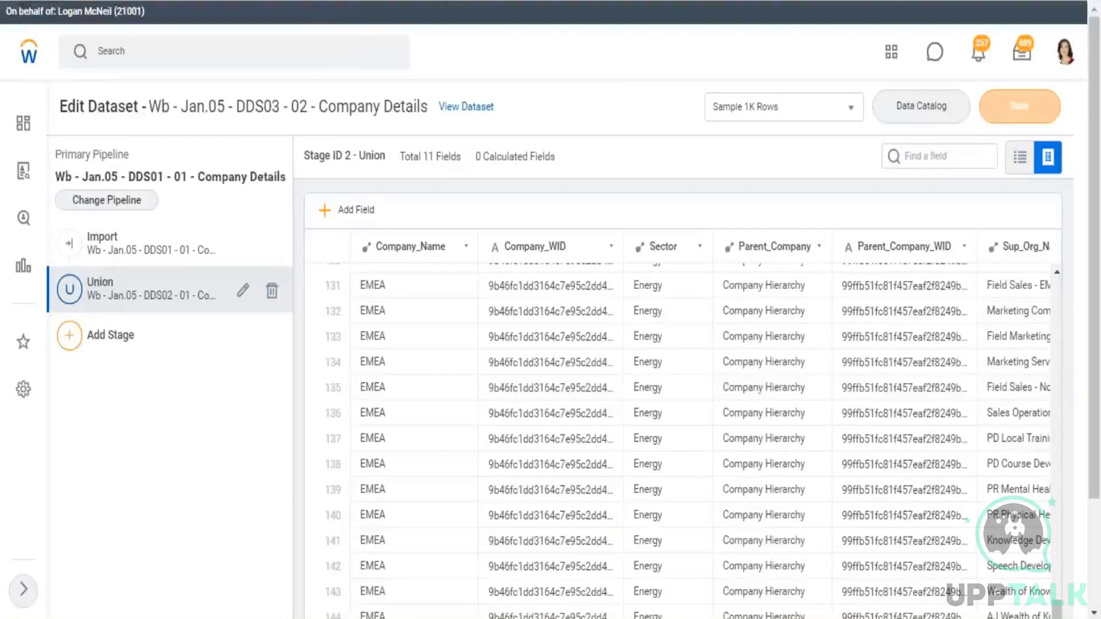
# Switch to the Excel notes and replace the label in cell A5 with "Stages"
pyautogui.hotkey('alt', 'Tab')
pyautogui.click(121, 309)
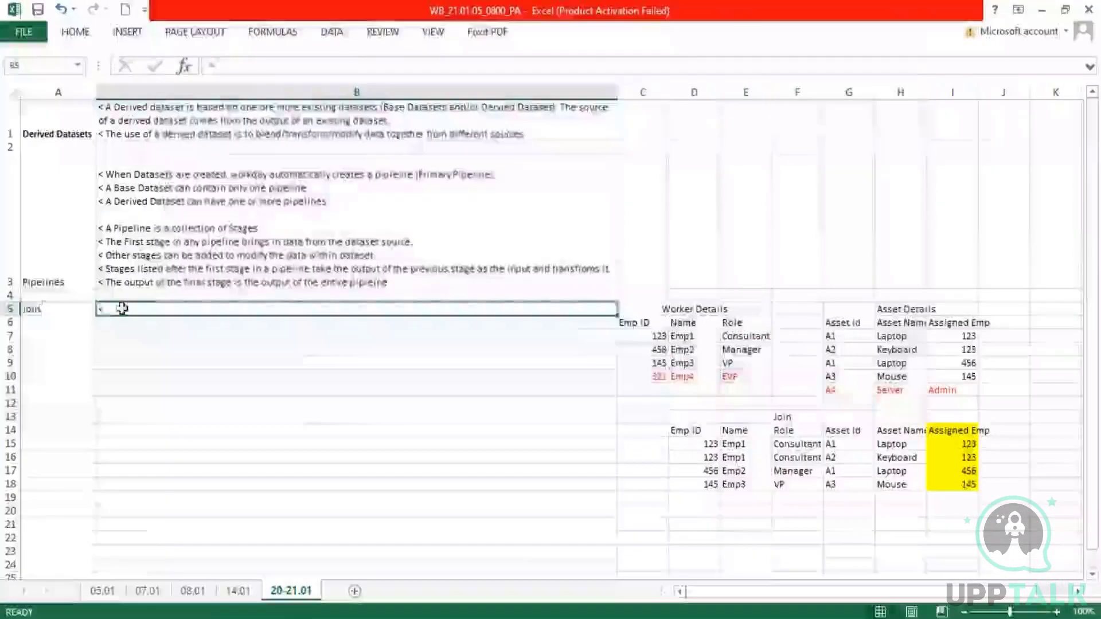
pyautogui.click(35, 309)
pyautogui.write('Stag')
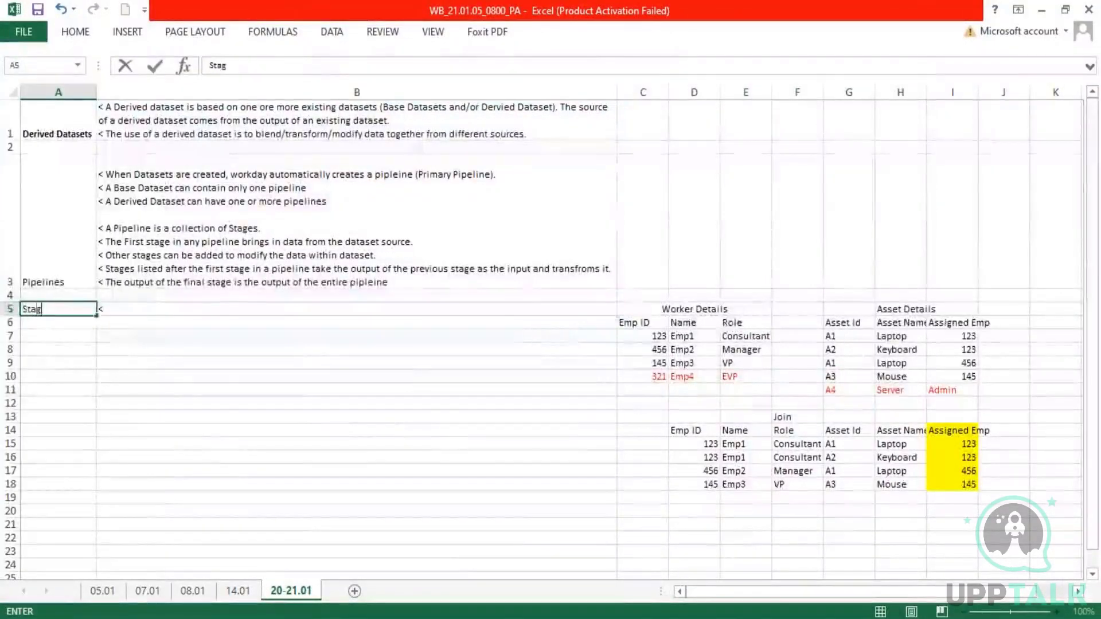
pyautogui.write('es')
pyautogui.press('Tab')
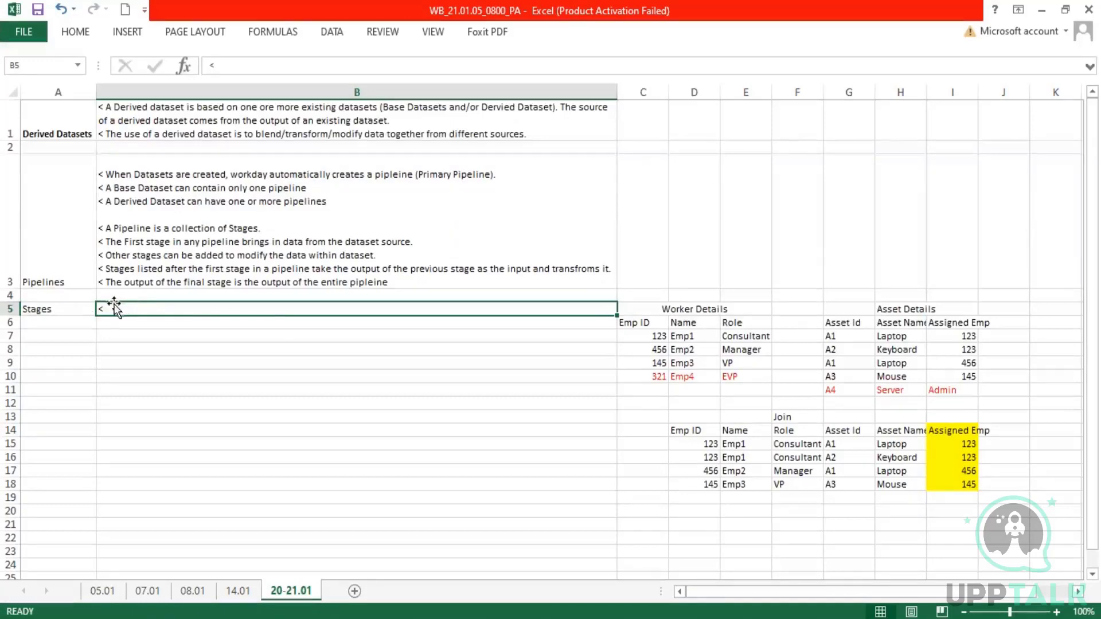
# Enter "Join - Adds Columns from 2 different Pipelines (Datasets)" in cell B5, followed by a line break
pyautogui.write('Join -')
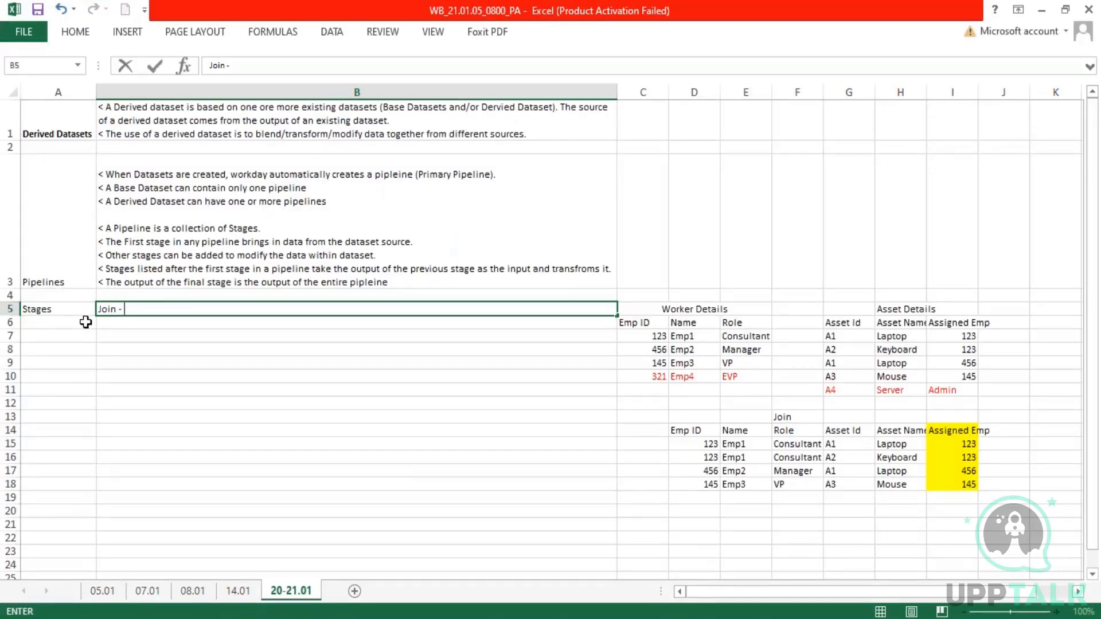
pyautogui.write('Adds Column')
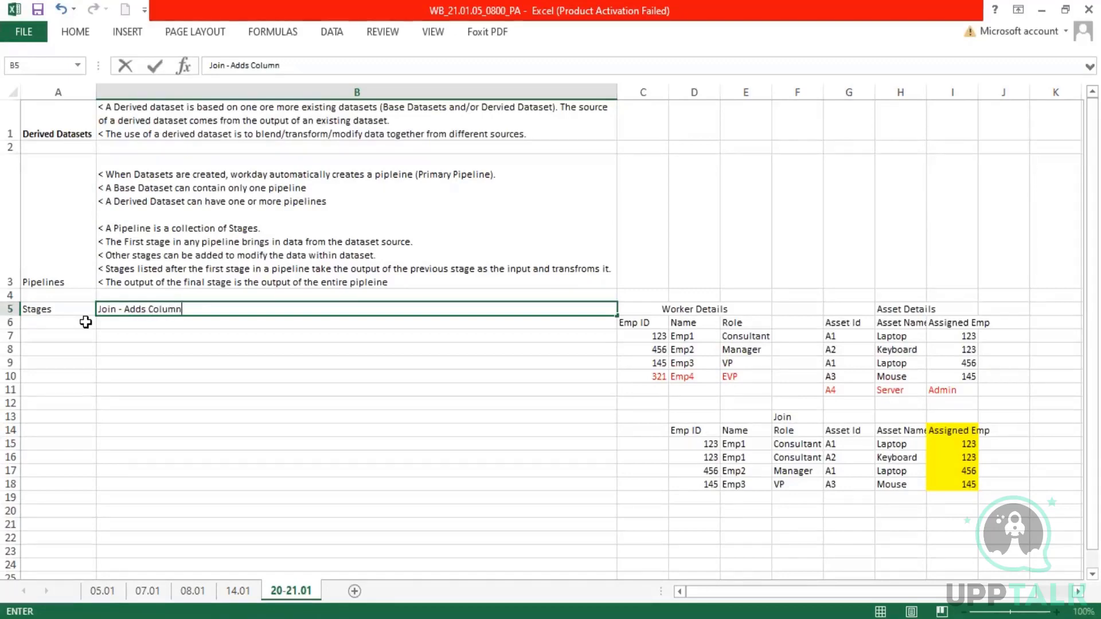
pyautogui.write('s from 2 differen')
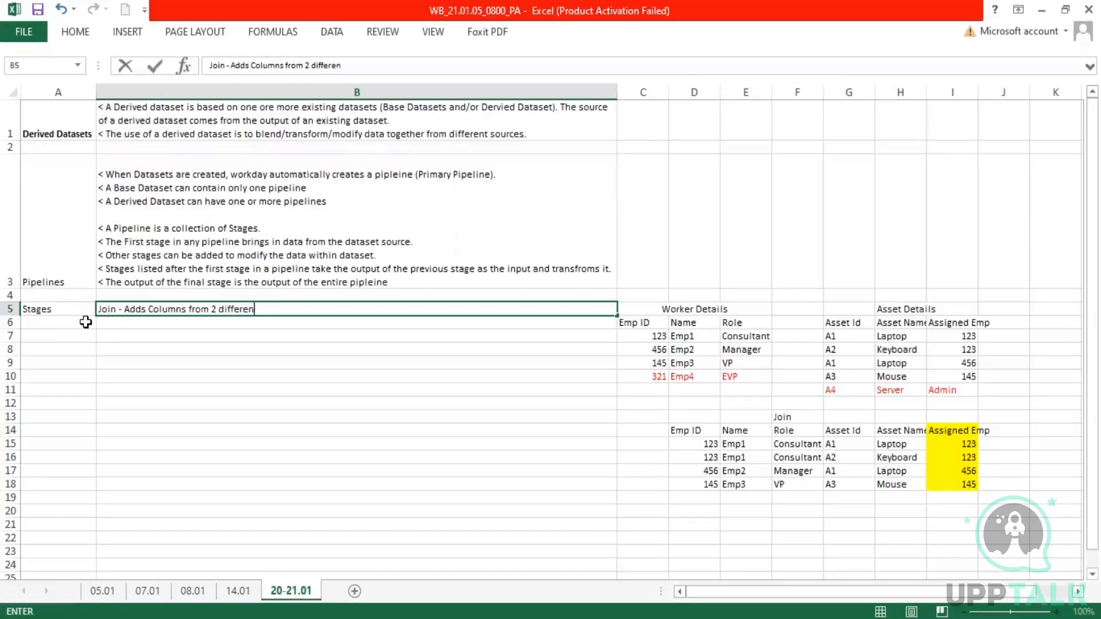
pyautogui.write('t Pipelines (Da')
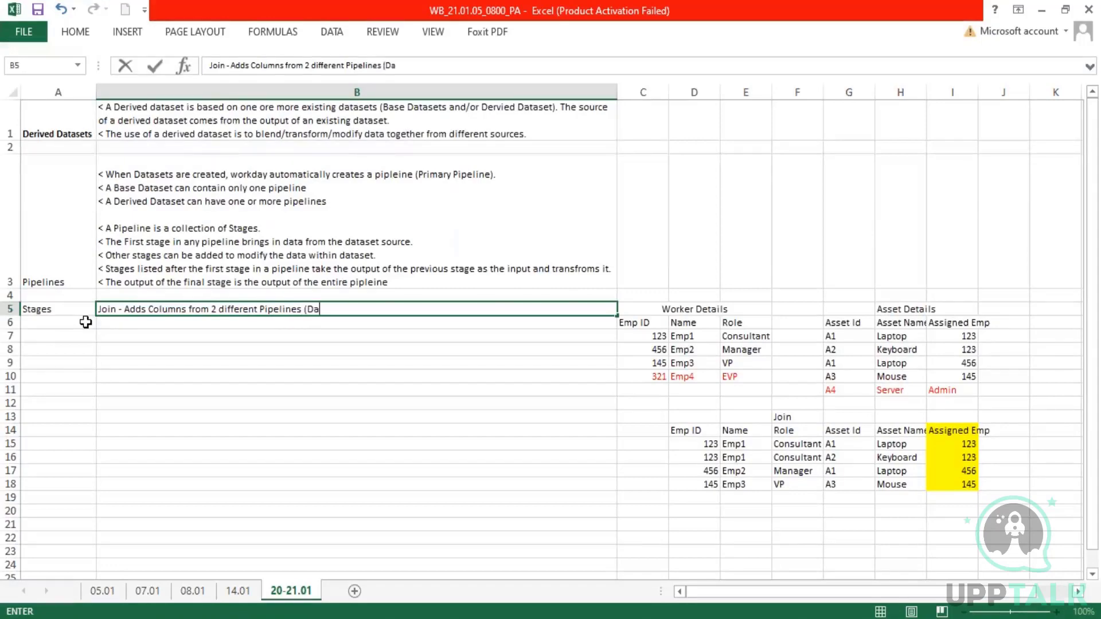
pyautogui.write('tasets)')
pyautogui.press('Return')
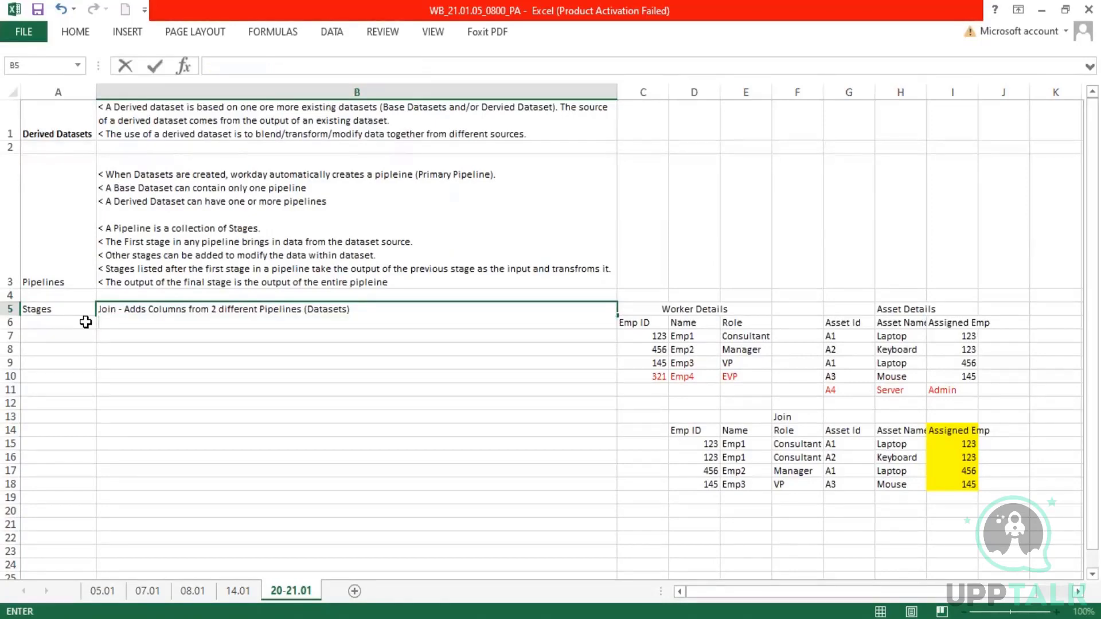
# Add the second line "Union - Adds Rows from 2 different Pipelines" to the Stages note in B5
pyautogui.write('Union - Adds Row s f')
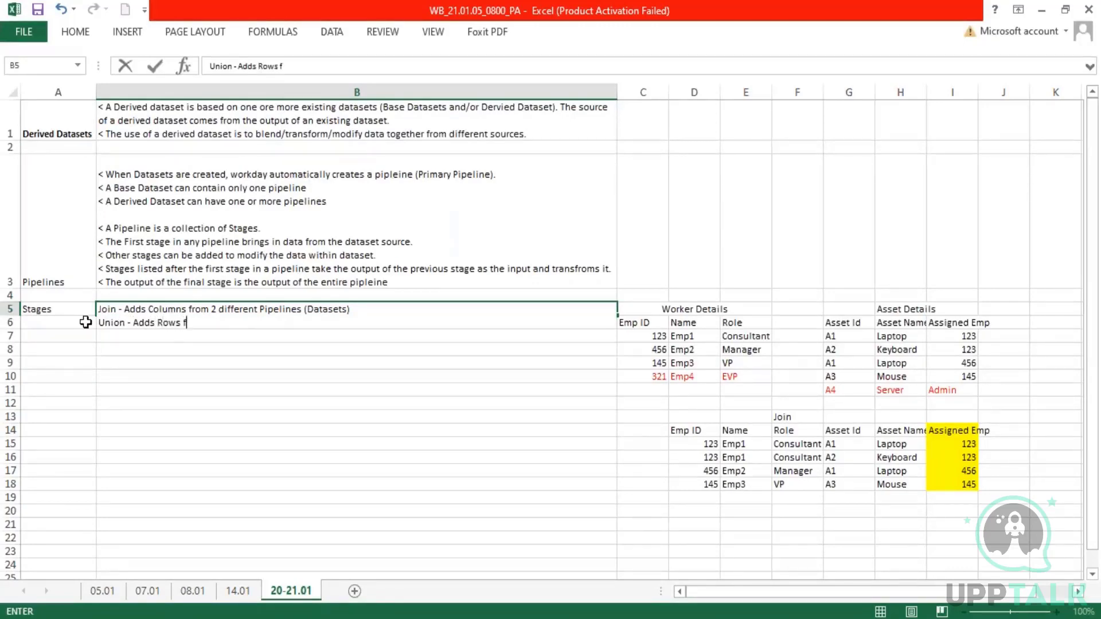
pyautogui.write('rom 2 differe')
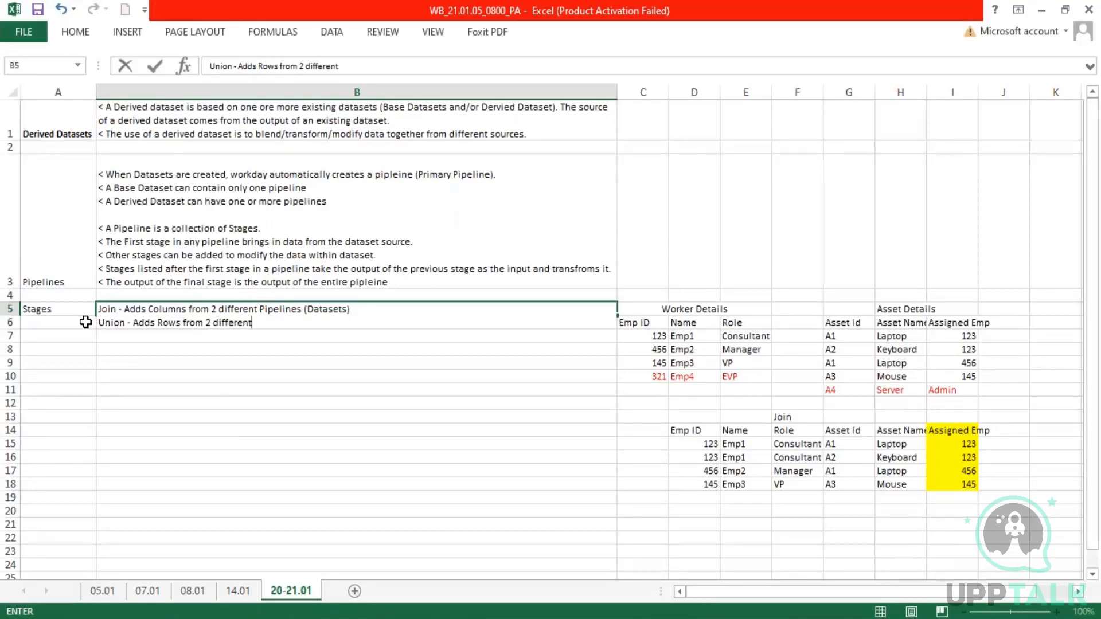
pyautogui.write('nt Pipeline')
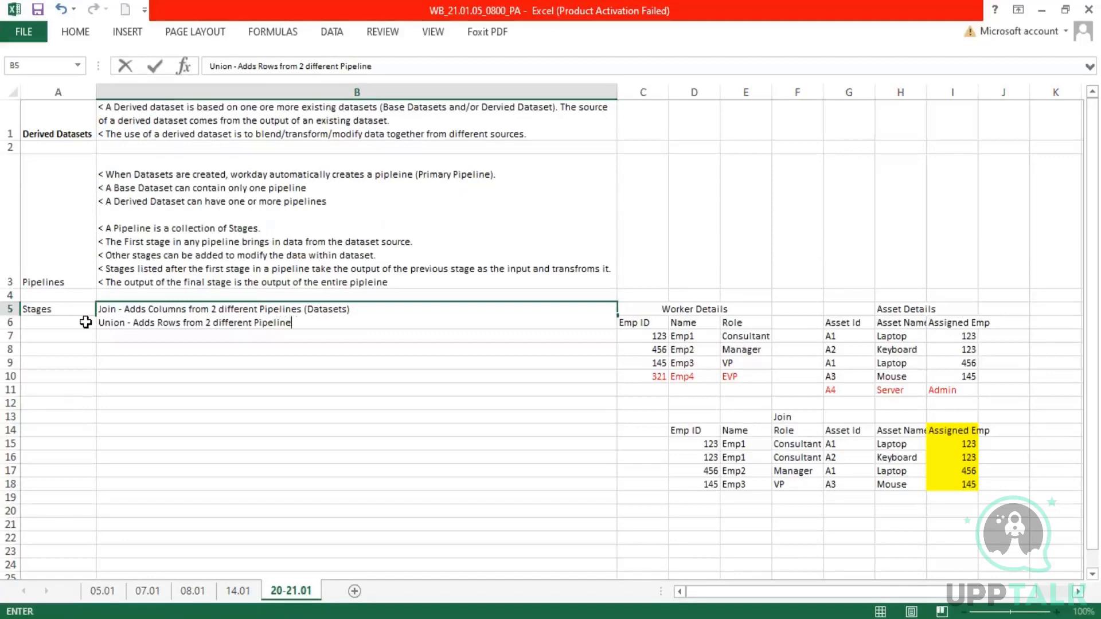
pyautogui.write('s')
pyautogui.click(204, 374)
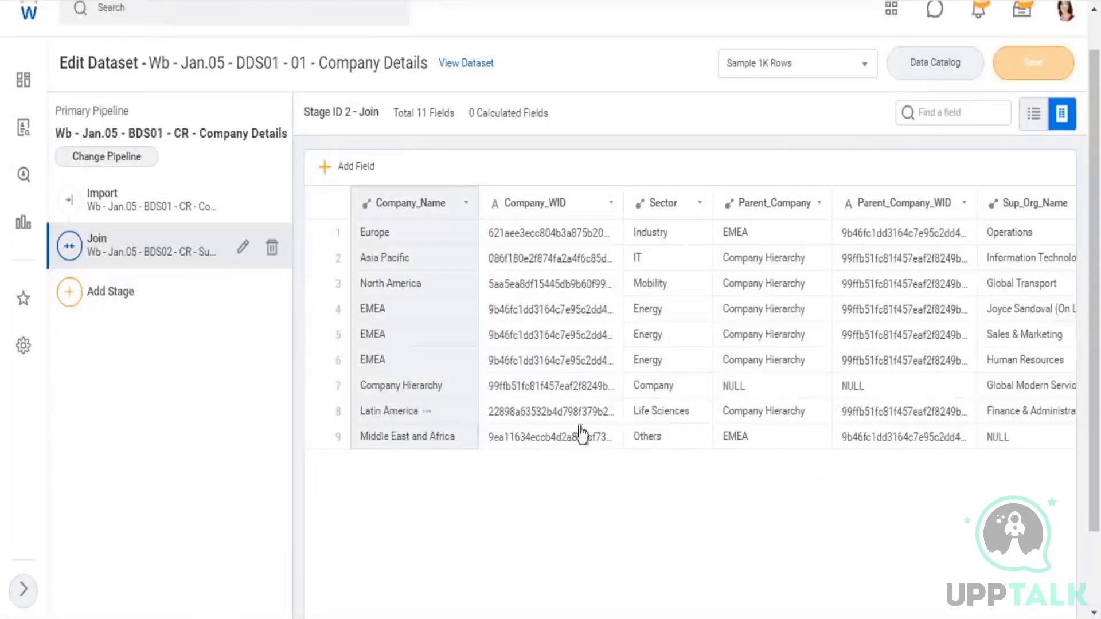
# Compare the Import and Join stages of DDS01 in Workday, and return to the Stages note in Excel
pyautogui.click(109, 207)
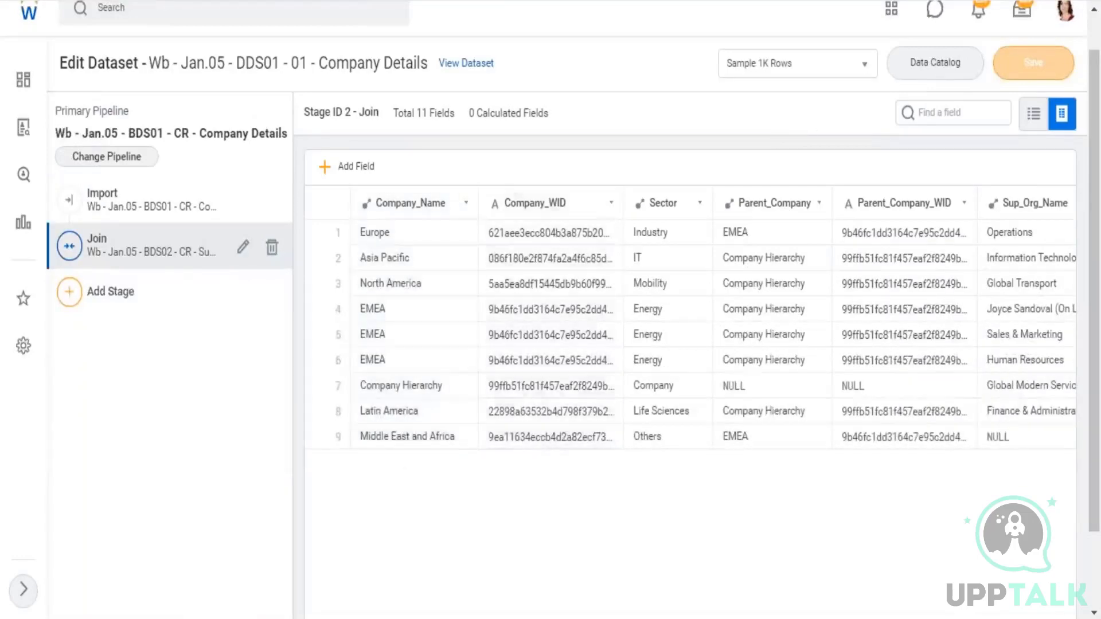
pyautogui.hotkey('alt', 'Tab')
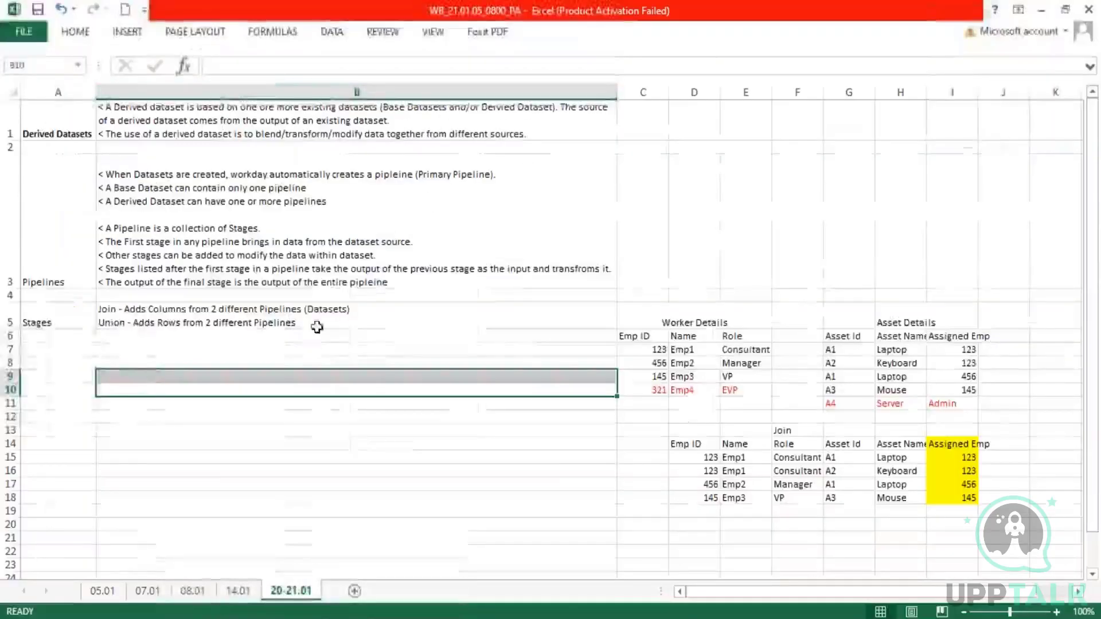
pyautogui.click(101, 312)
pyautogui.doubleClick(101, 312)
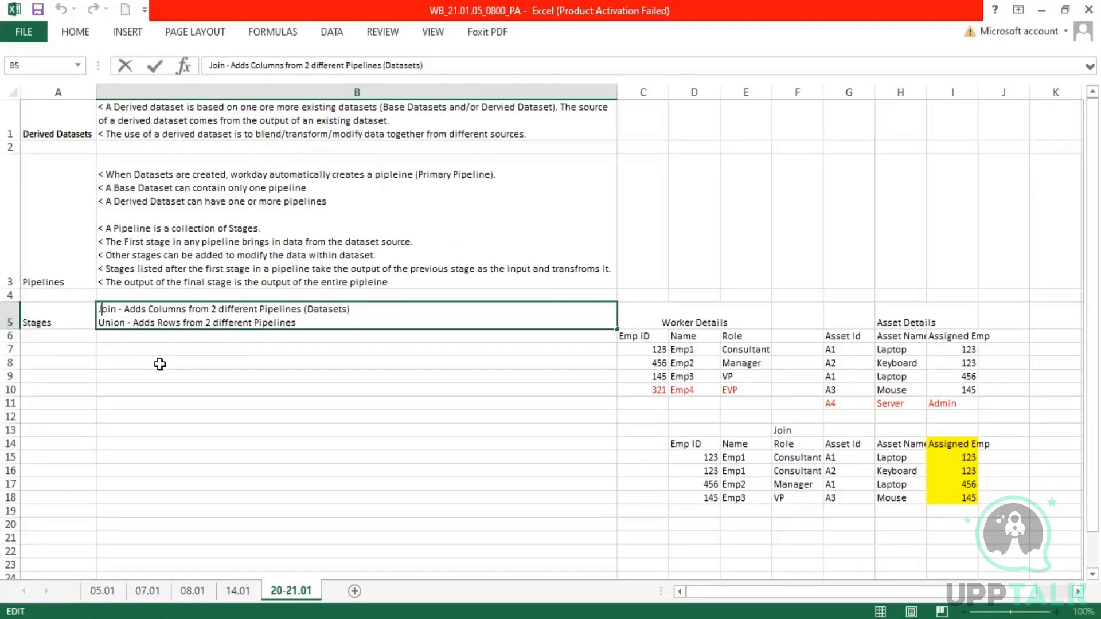
# Finish the last sentence of the Pipelines note in B3 with a period and start a new line below it
pyautogui.click(393, 280)
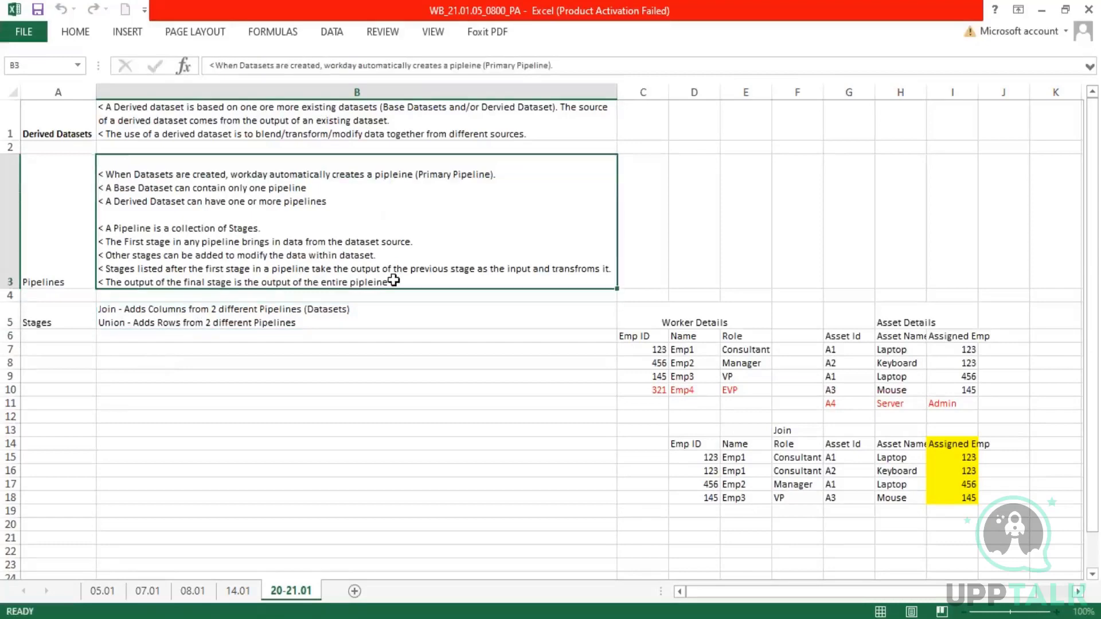
pyautogui.doubleClick(394, 280)
pyautogui.write('.')
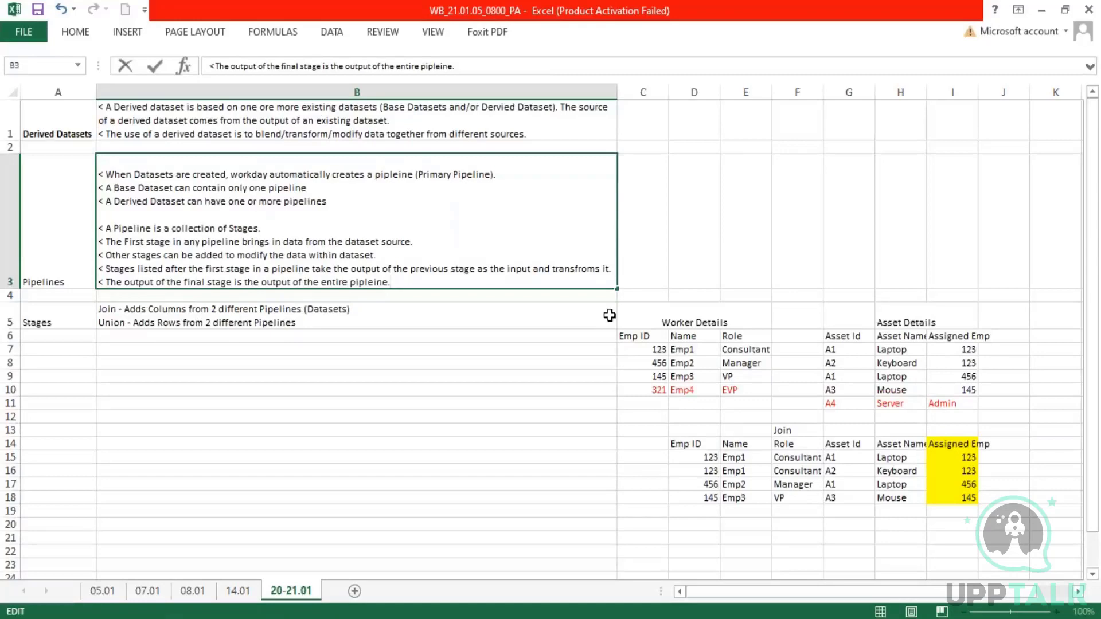
pyautogui.hotkey('alt', 'Return')
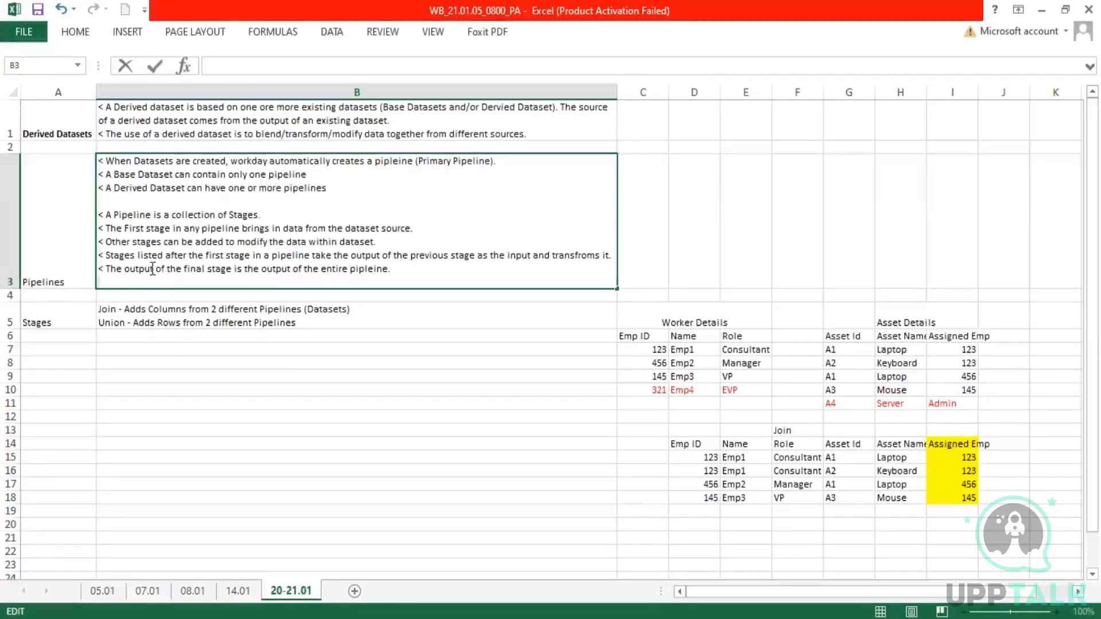
pyautogui.moveTo(152, 269); pyautogui.dragTo(400, 275)
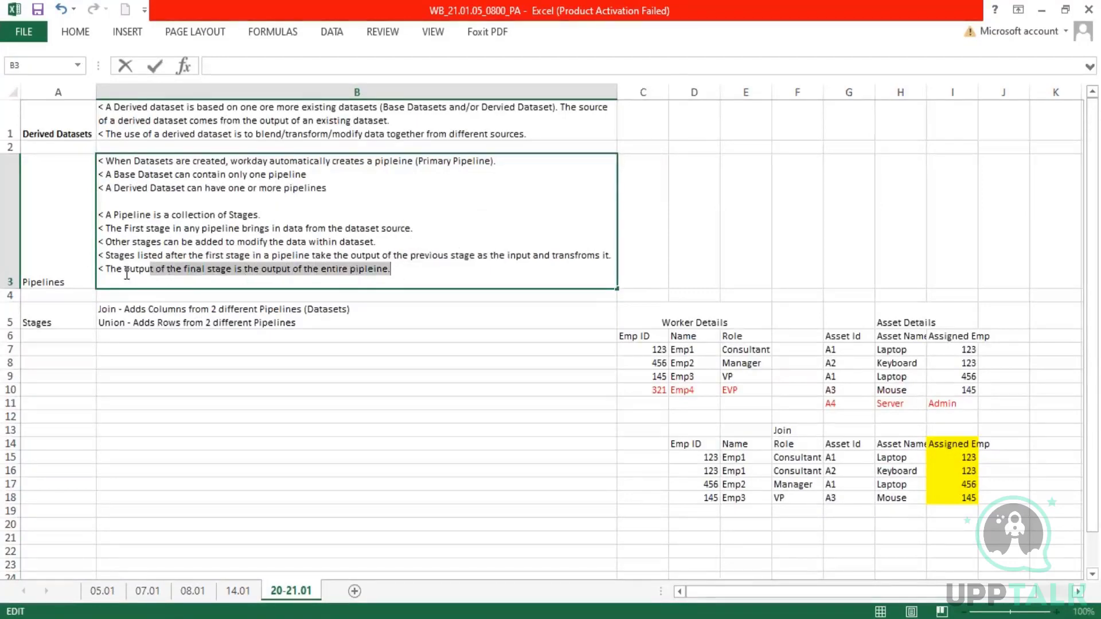
pyautogui.click(106, 281)
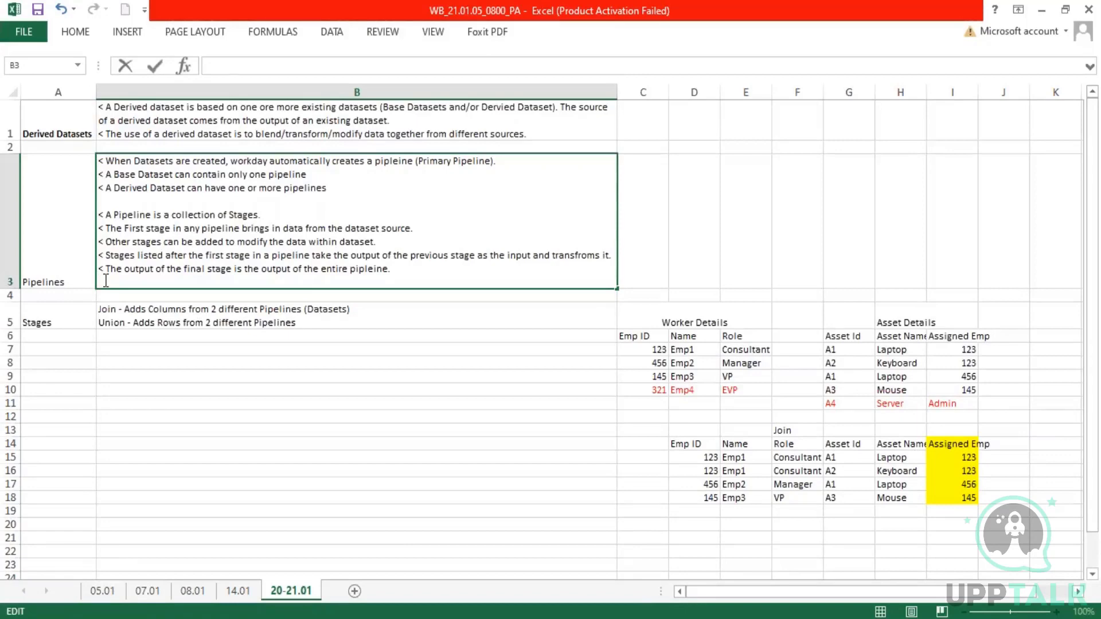
# Add the line "< The Output of the Primary Pipeline is the output of the entire dataset." to the Pipelines note
pyautogui.write('<The Output of the ')
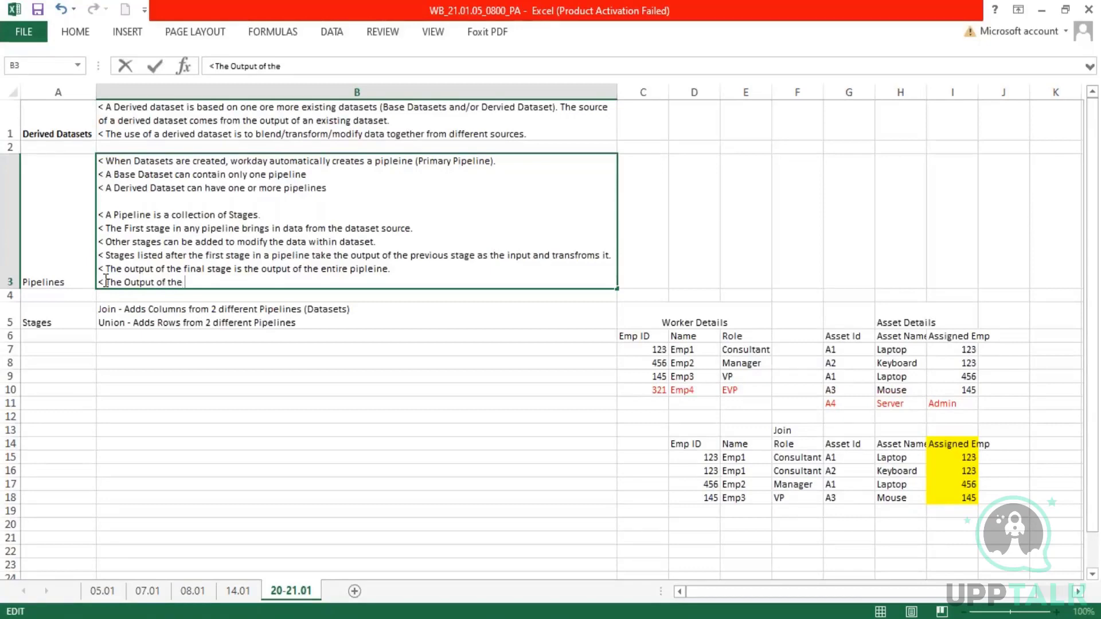
pyautogui.write('Primary Pip')
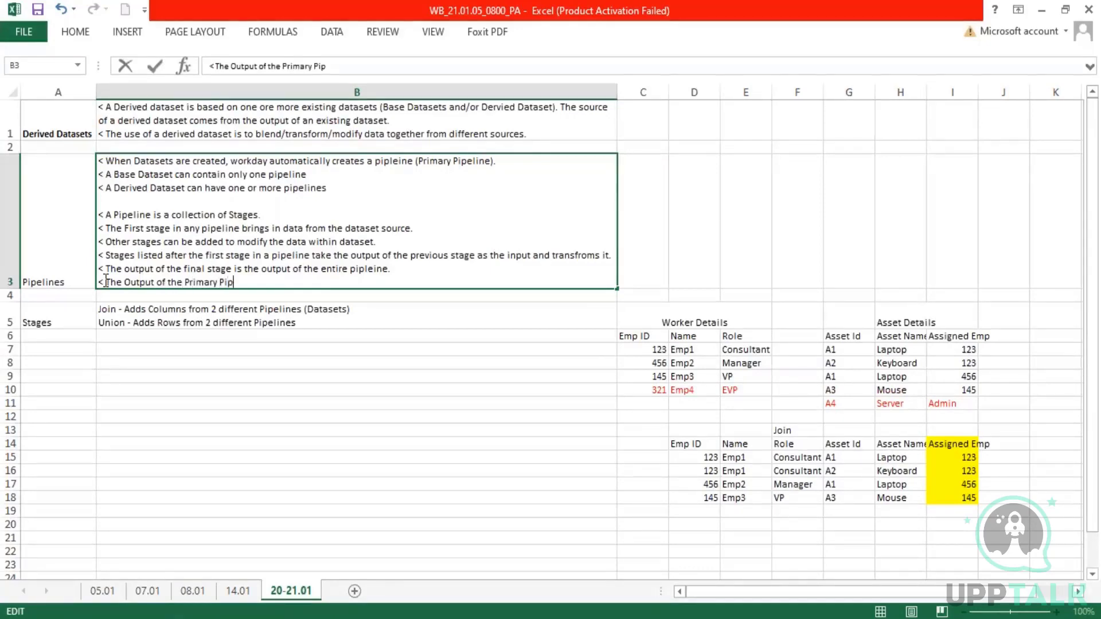
pyautogui.write('eline in')
pyautogui.press('BackSpace')
pyautogui.press('BackSpace')
pyautogui.write('s the output')
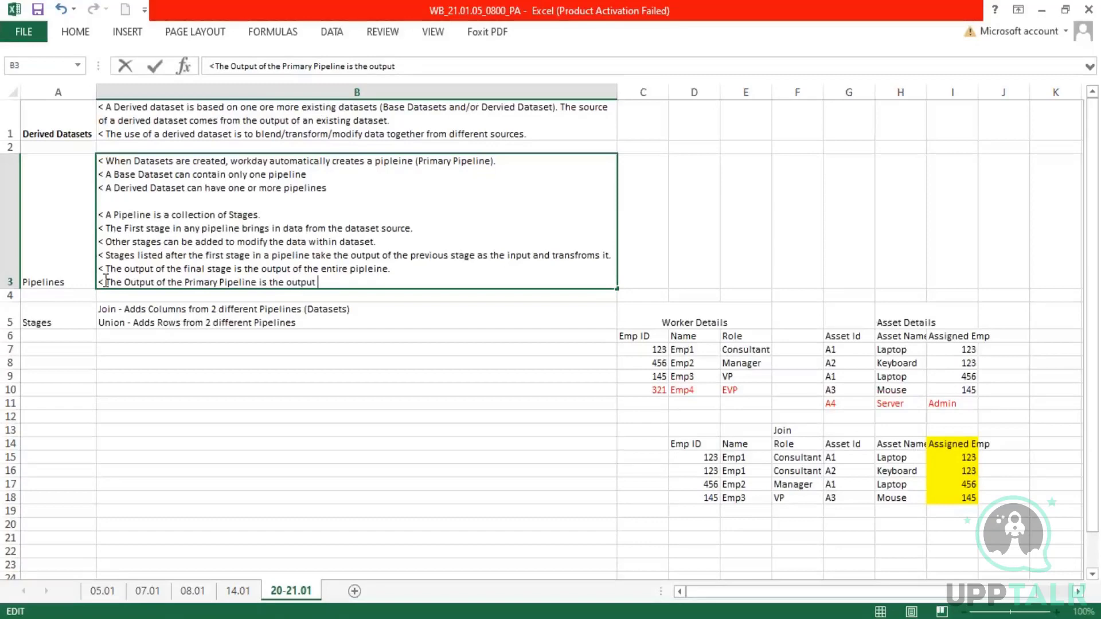
pyautogui.write(' of the entire dataset')
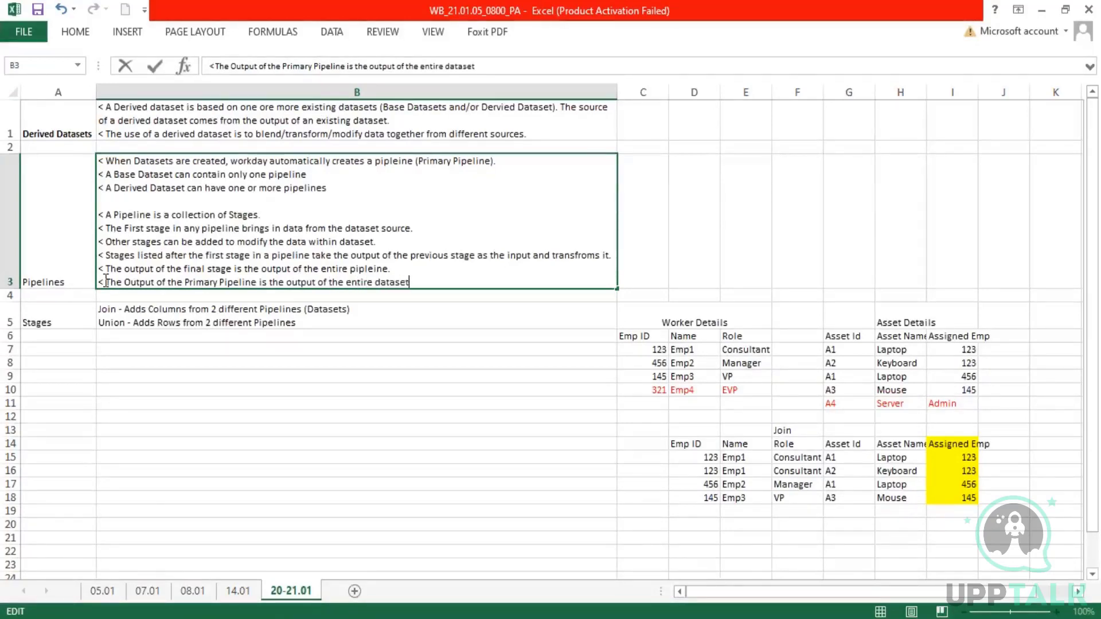
pyautogui.write('.')
pyautogui.press('Return')
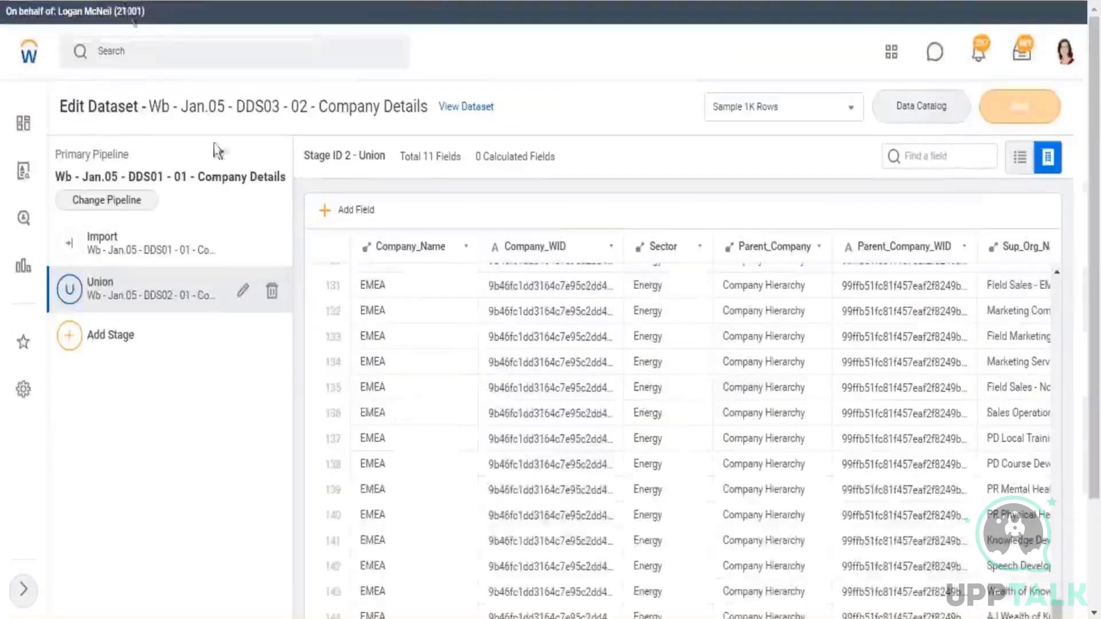
# Show the pipelines of DDS03 in Workday and compare the primary pipeline DDS01 with the additional pipeline DDS02
pyautogui.click(124, 202)
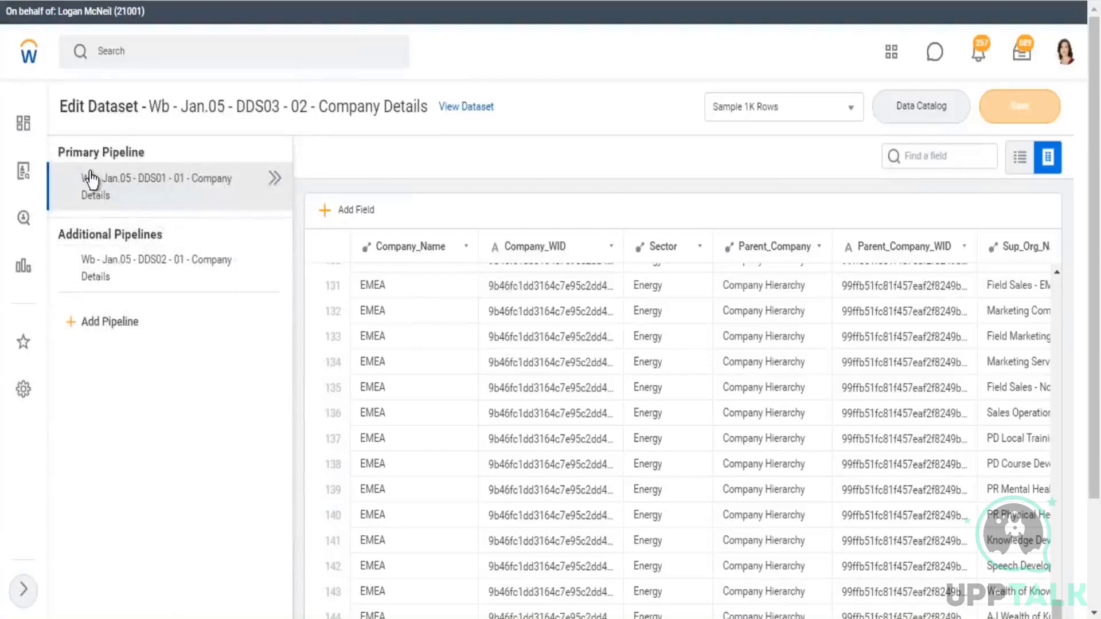
pyautogui.moveTo(81, 182); pyautogui.dragTo(128, 209)
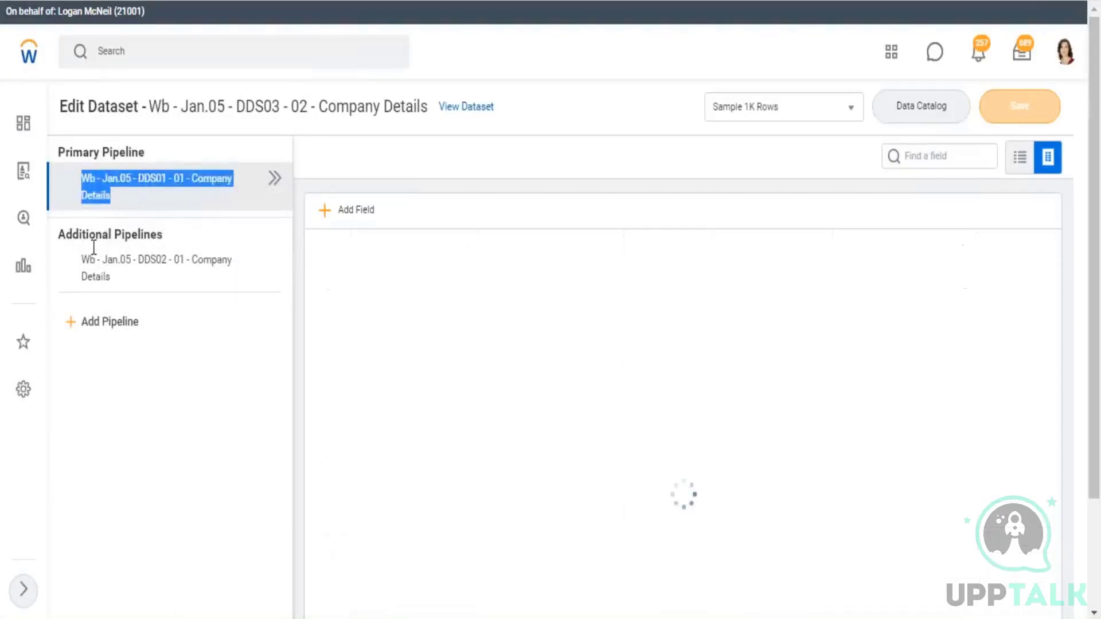
pyautogui.moveTo(78, 261); pyautogui.dragTo(124, 293)
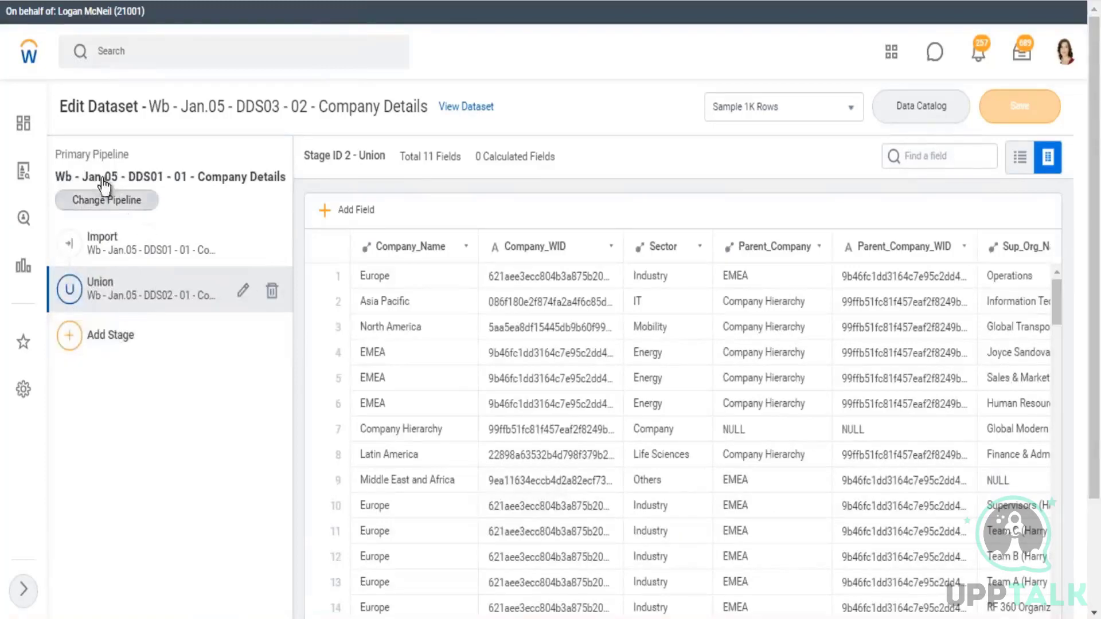
# Review the DDS03 primary pipeline and examine the output rows of its Union stage
pyautogui.moveTo(89, 177); pyautogui.dragTo(287, 179)
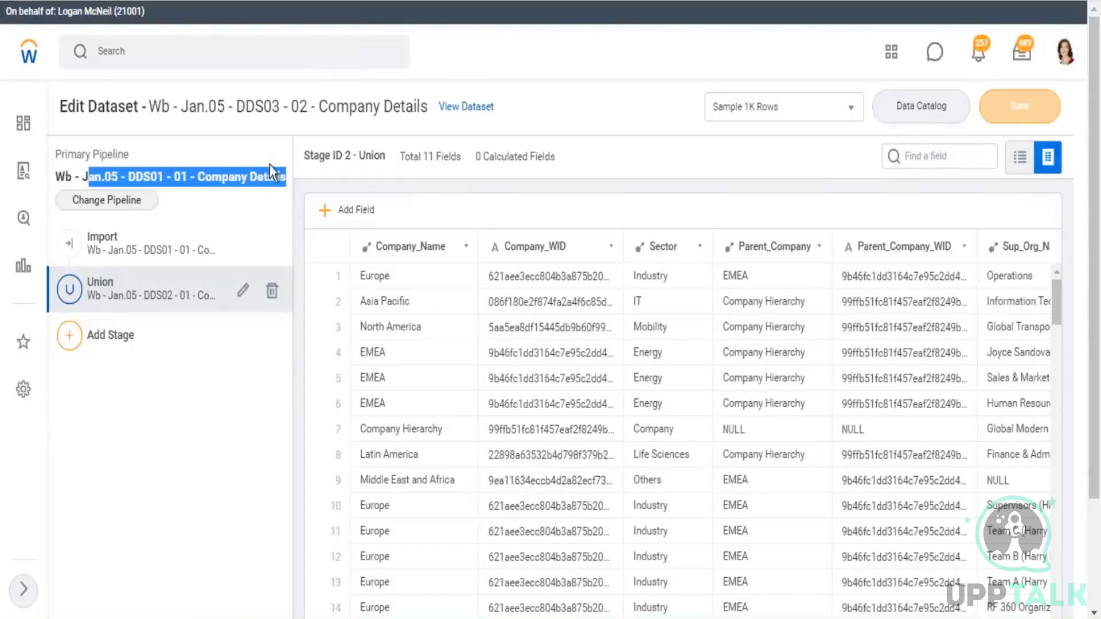
pyautogui.moveTo(151, 110); pyautogui.dragTo(429, 108)
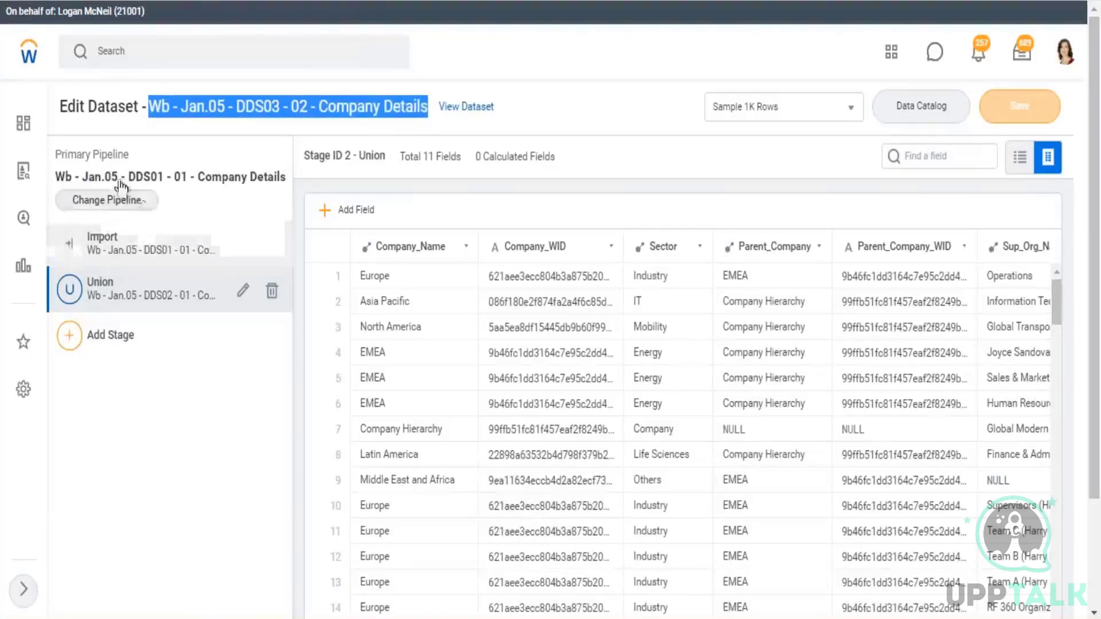
pyautogui.moveTo(102, 177); pyautogui.dragTo(281, 182)
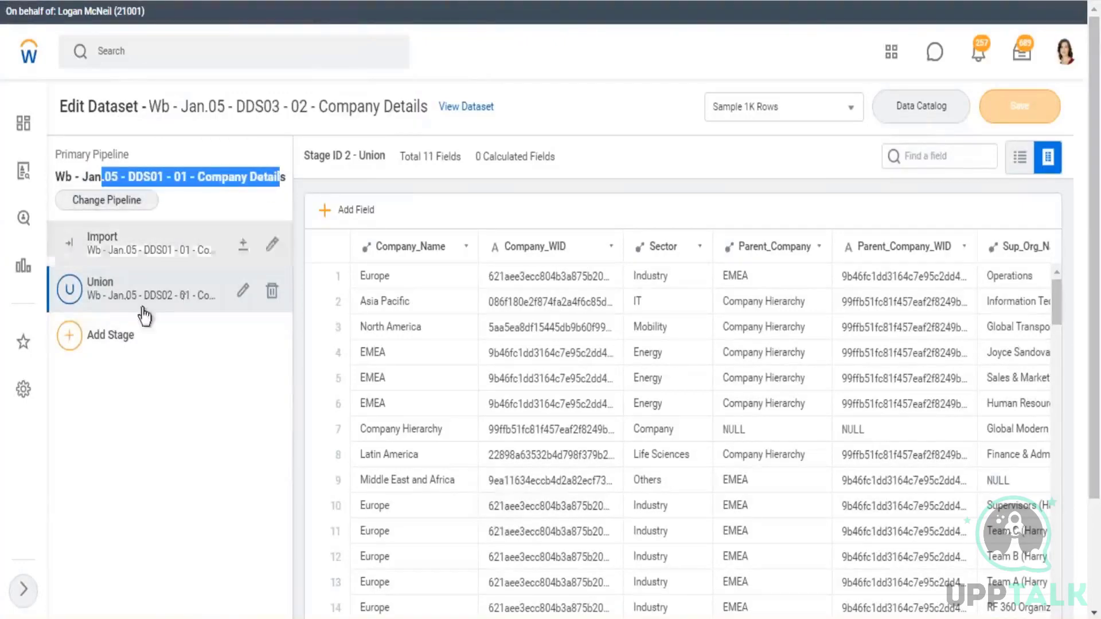
pyautogui.click(123, 298)
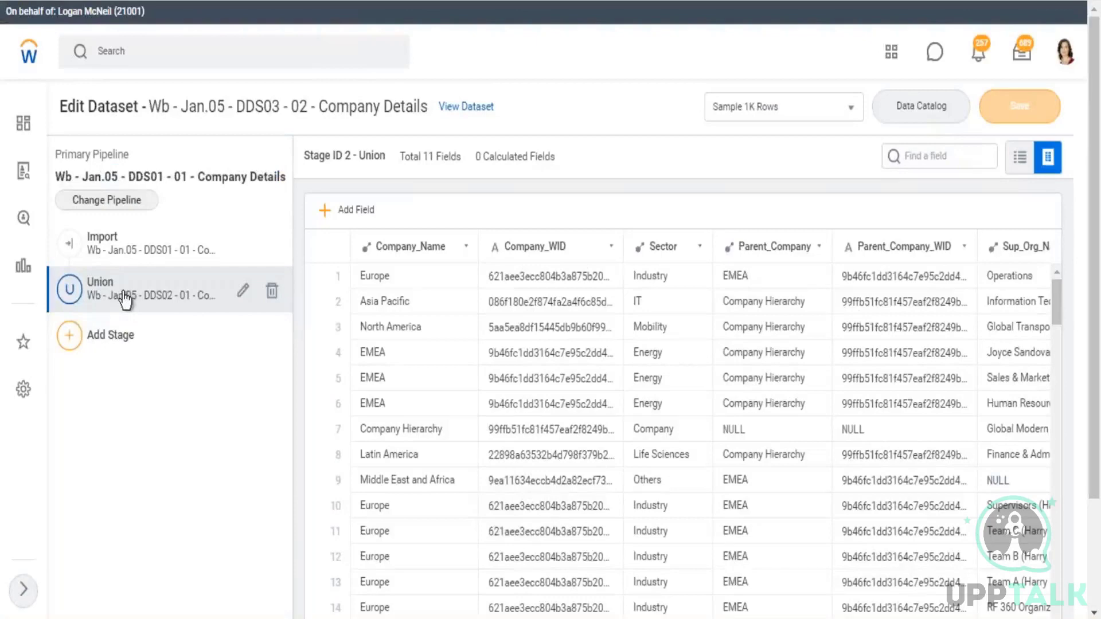
pyautogui.click(644, 314)
pyautogui.scroll(-15, 523, 453)
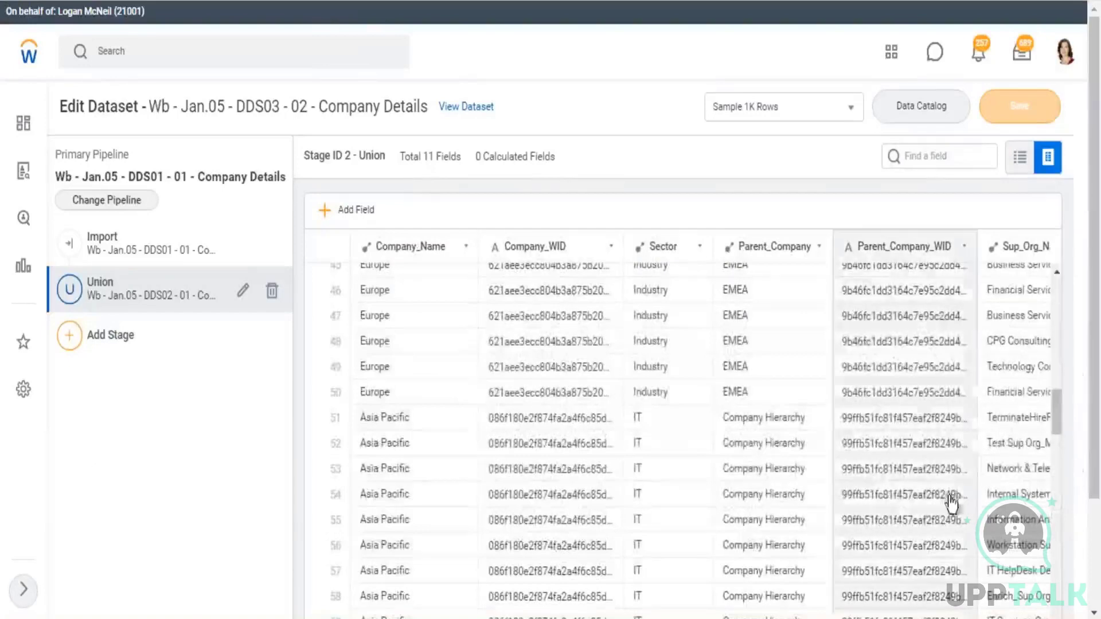
pyautogui.moveTo(150, 106); pyautogui.dragTo(429, 106)
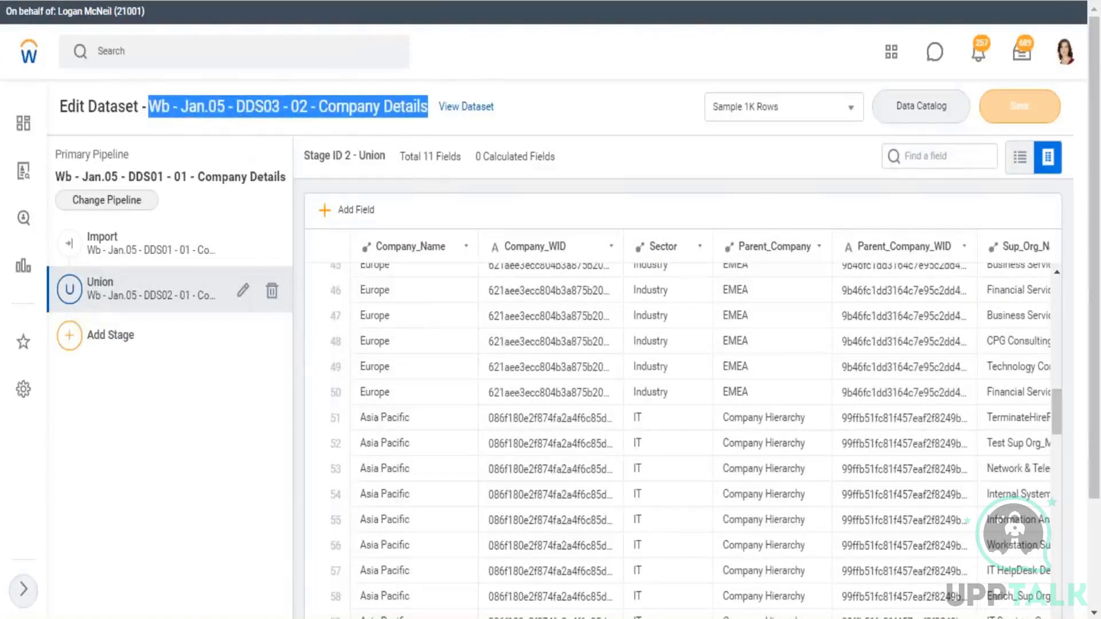
# Switch to Excel and extend the Pipelines note in B3 with "Therefore when you publish a dataset, the output of the Primary Pipeline"
pyautogui.hotkey('alt', 'Tab')
pyautogui.doubleClick(170, 295)
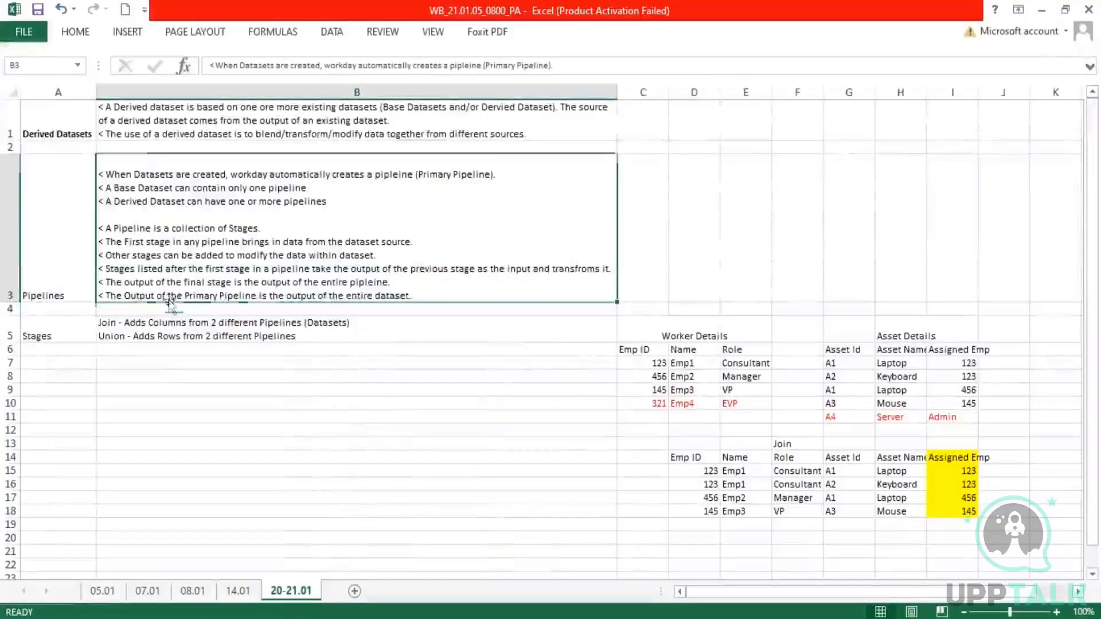
pyautogui.moveTo(170, 295); pyautogui.dragTo(411, 295)
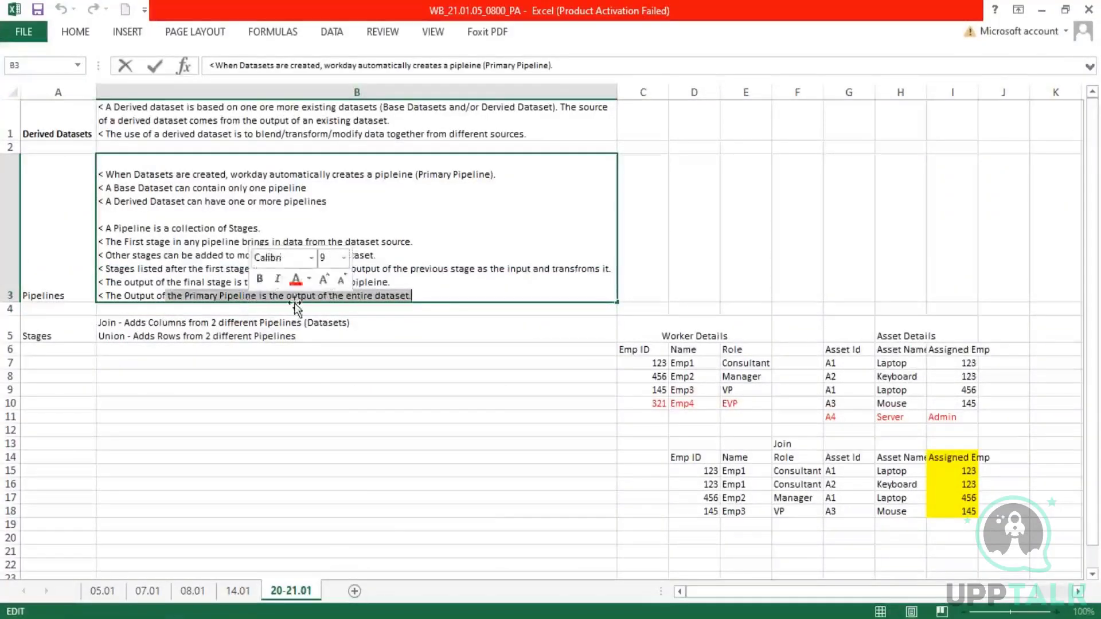
pyautogui.click(445, 291)
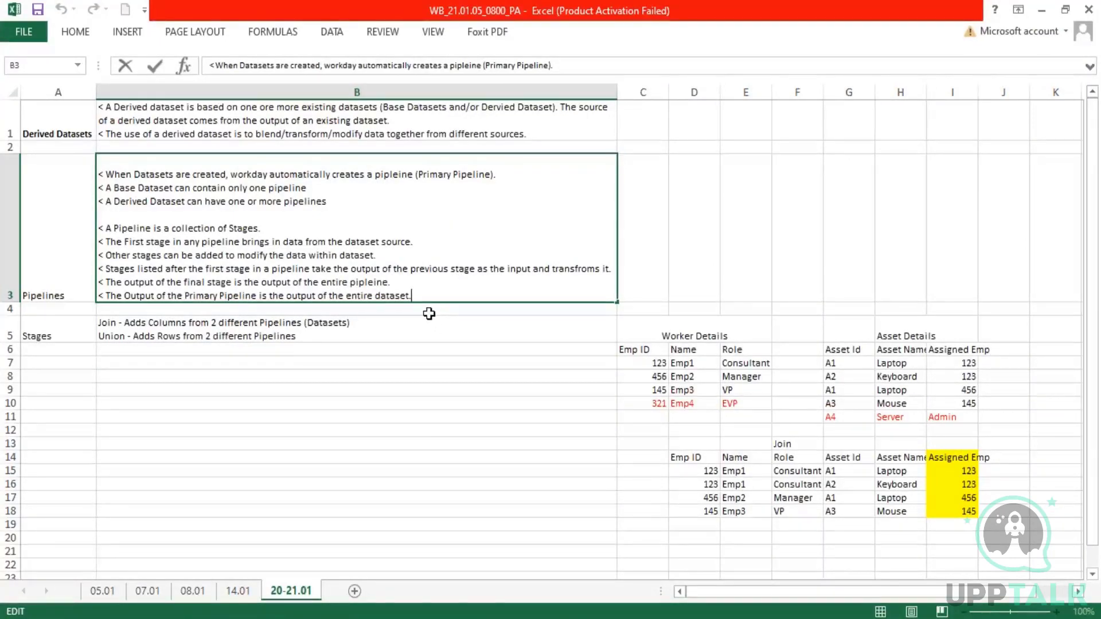
pyautogui.write('There')
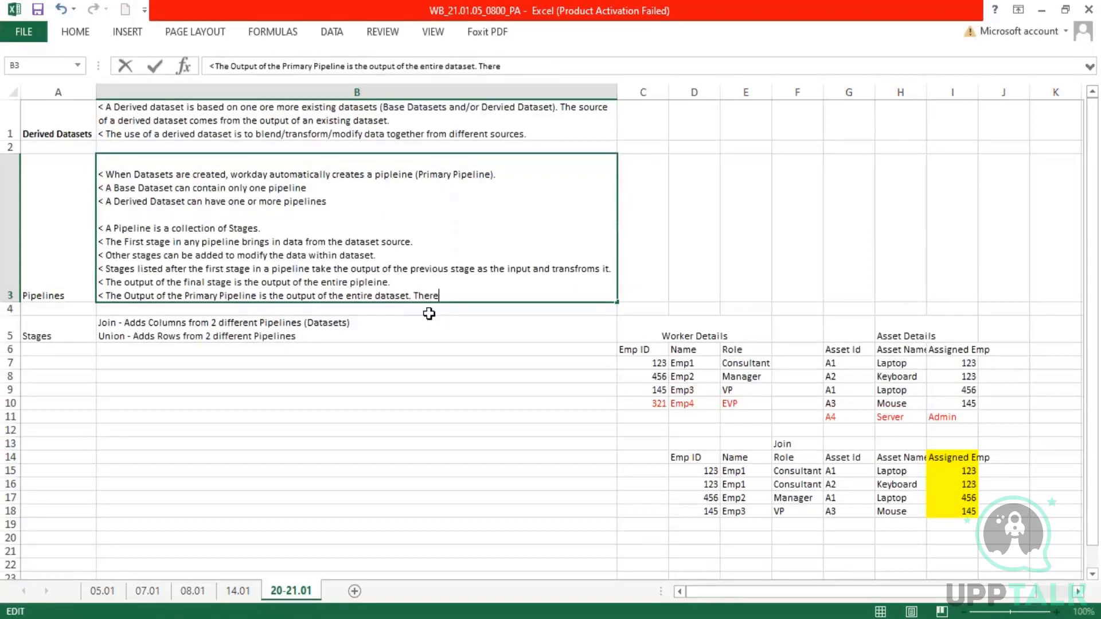
pyautogui.write('fore')
pyautogui.write('when you publ')
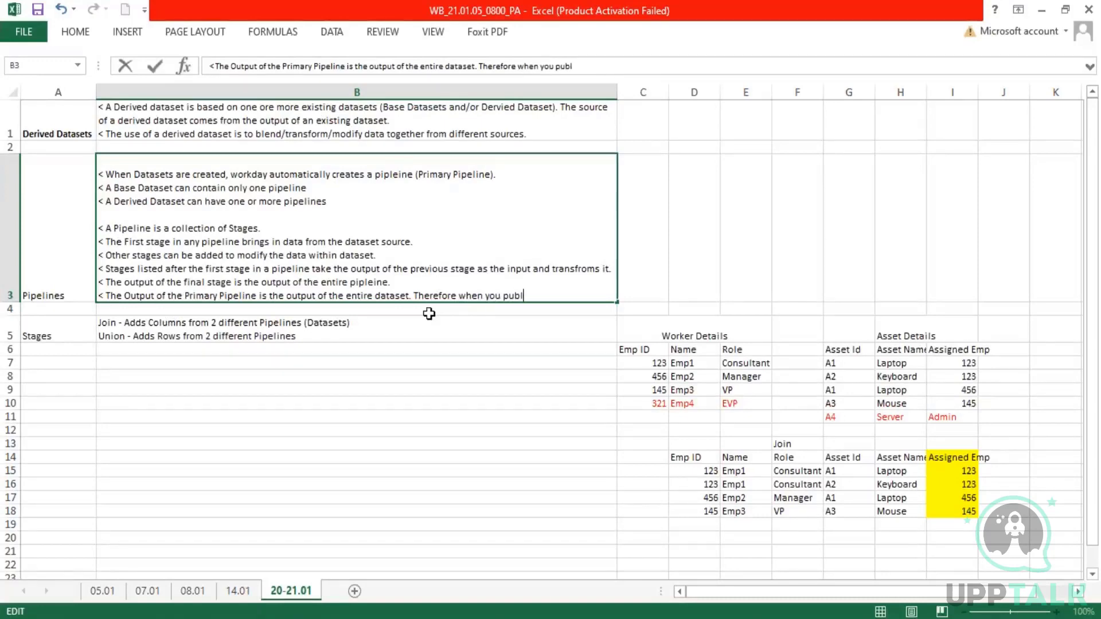
pyautogui.write('ish a dataset ')
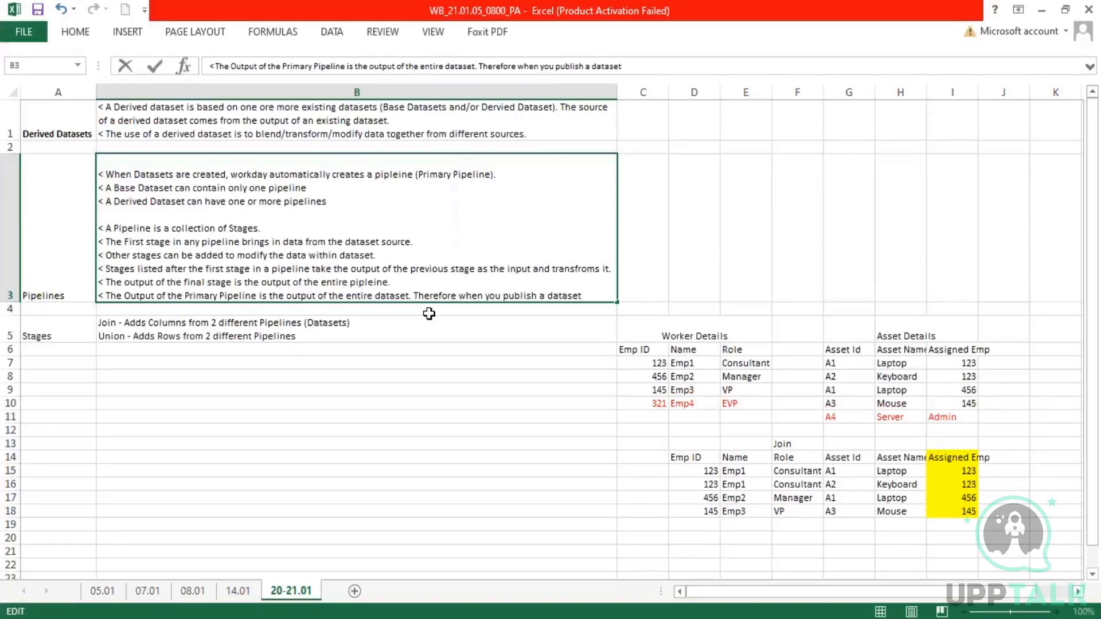
pyautogui.write(', the ou')
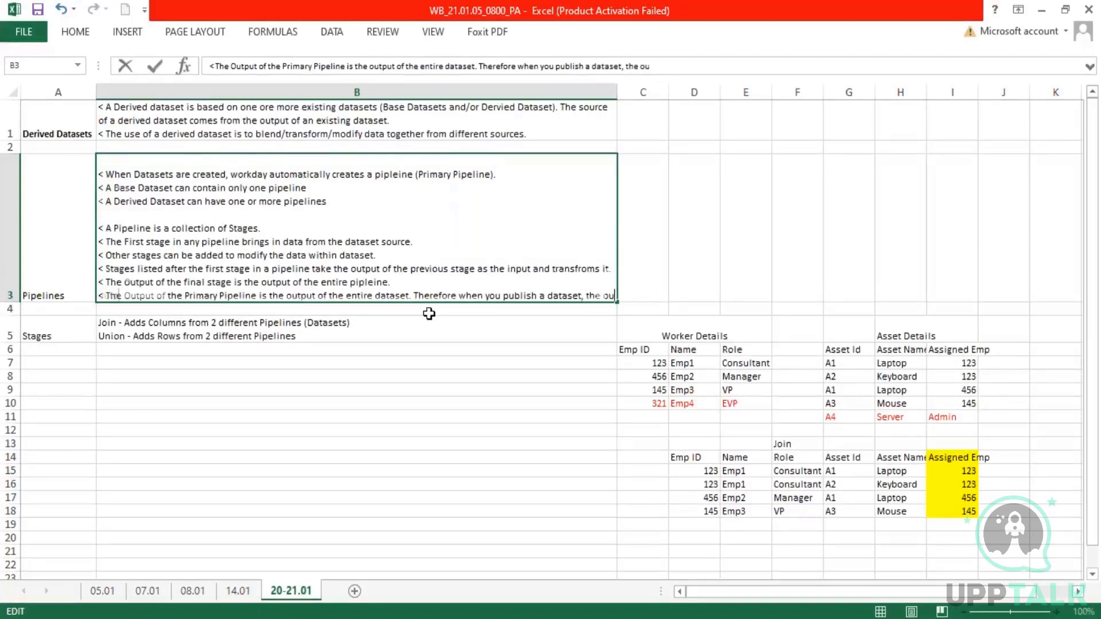
pyautogui.write('tput of the ')
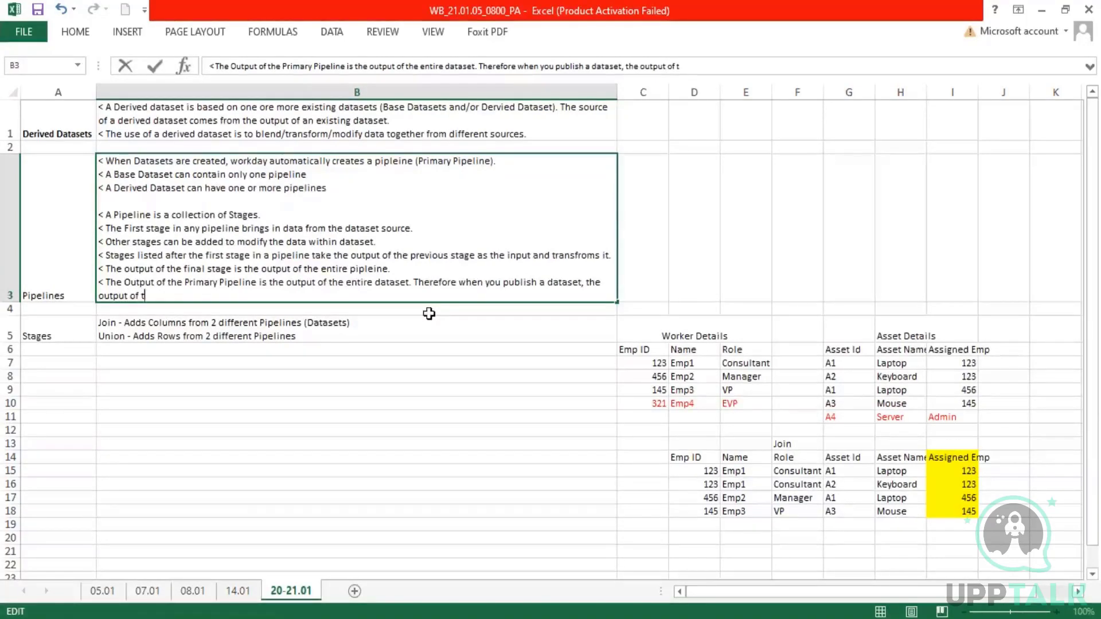
pyautogui.write('Primary Pipeline')
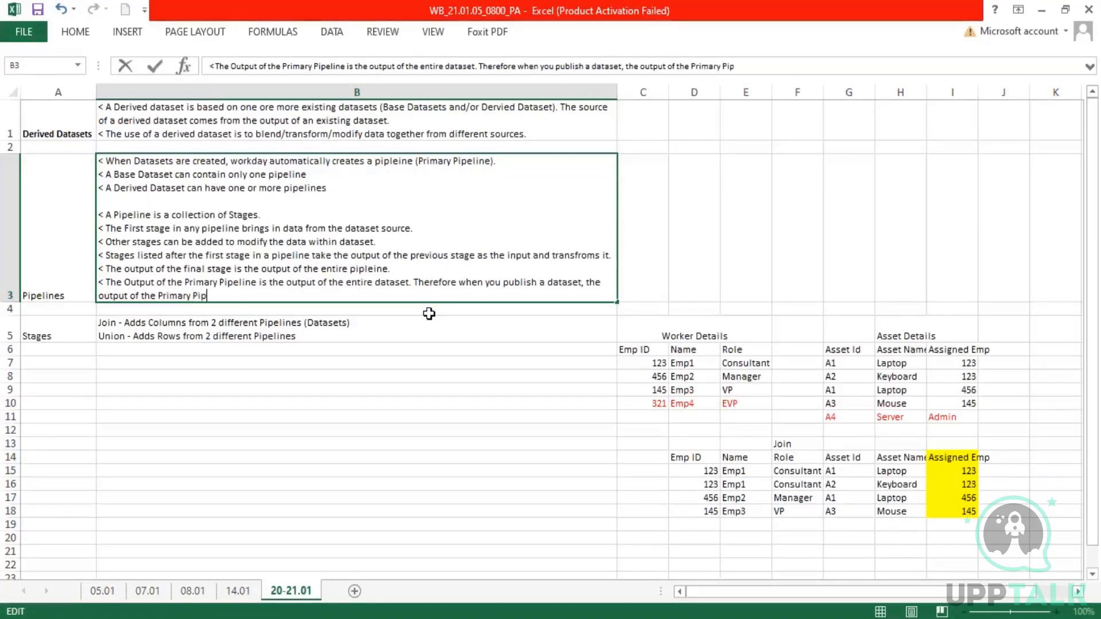
# Continue the last sentence of the Pipelines note with "will be materialized as the data in the Prism Data Source and"
pyautogui.write(' will be mat')
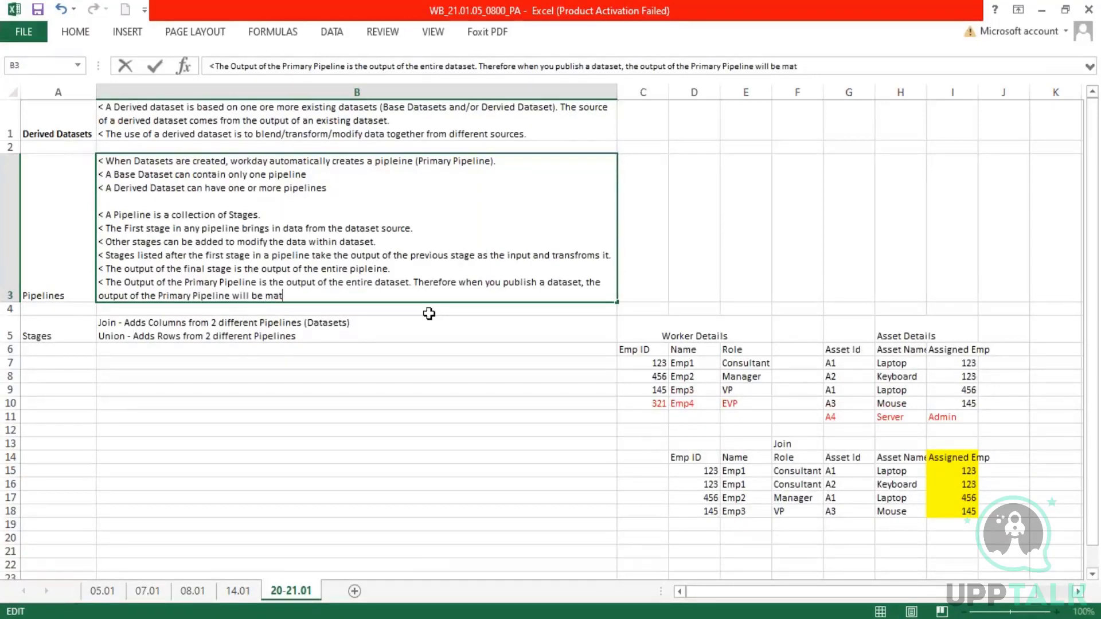
pyautogui.write('erialized i')
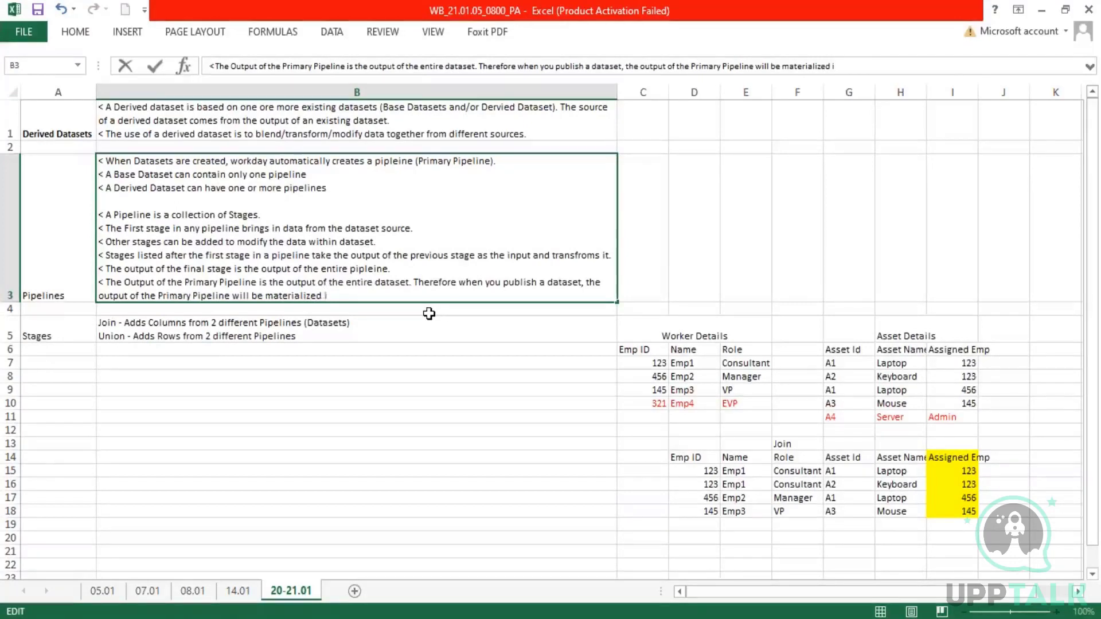
pyautogui.press('BackSpace')
pyautogui.write('as the data ')
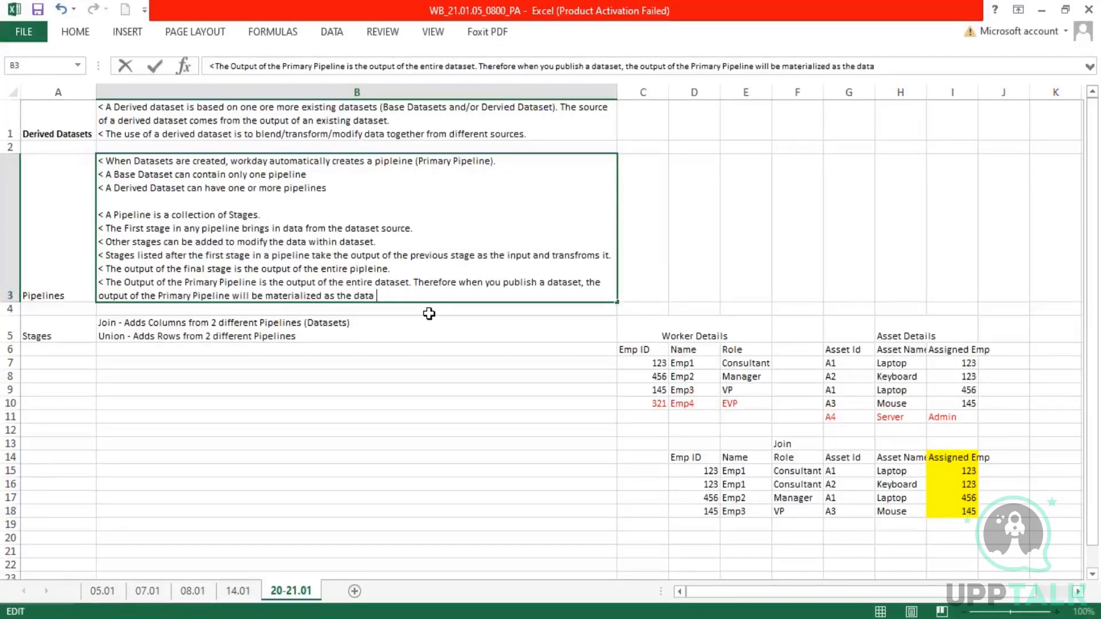
pyautogui.write('in the Pri')
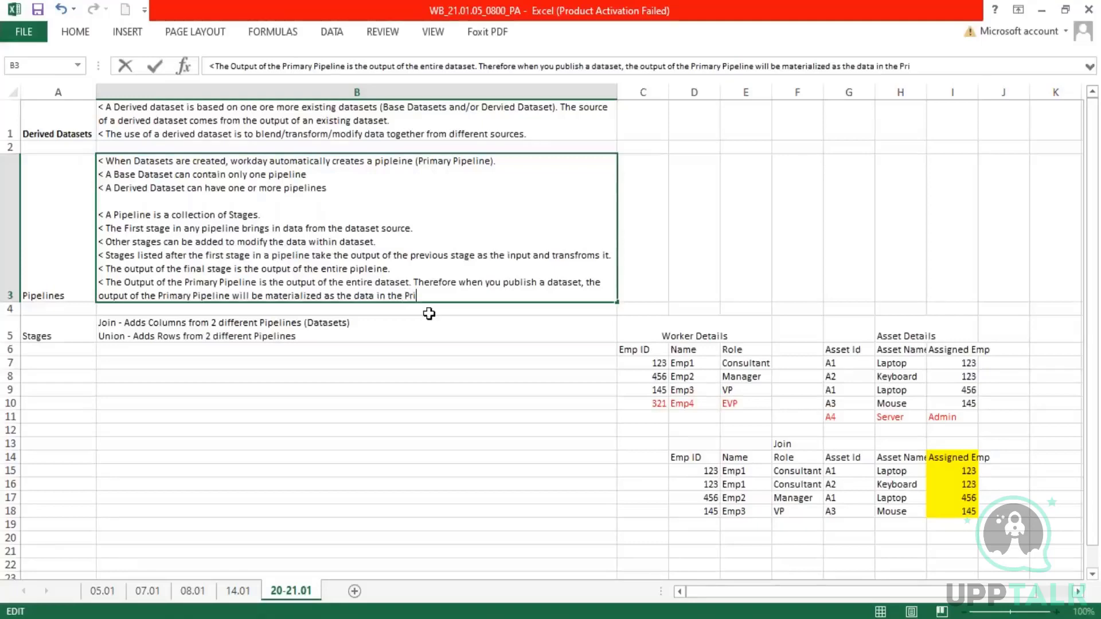
pyautogui.write('sm Data So')
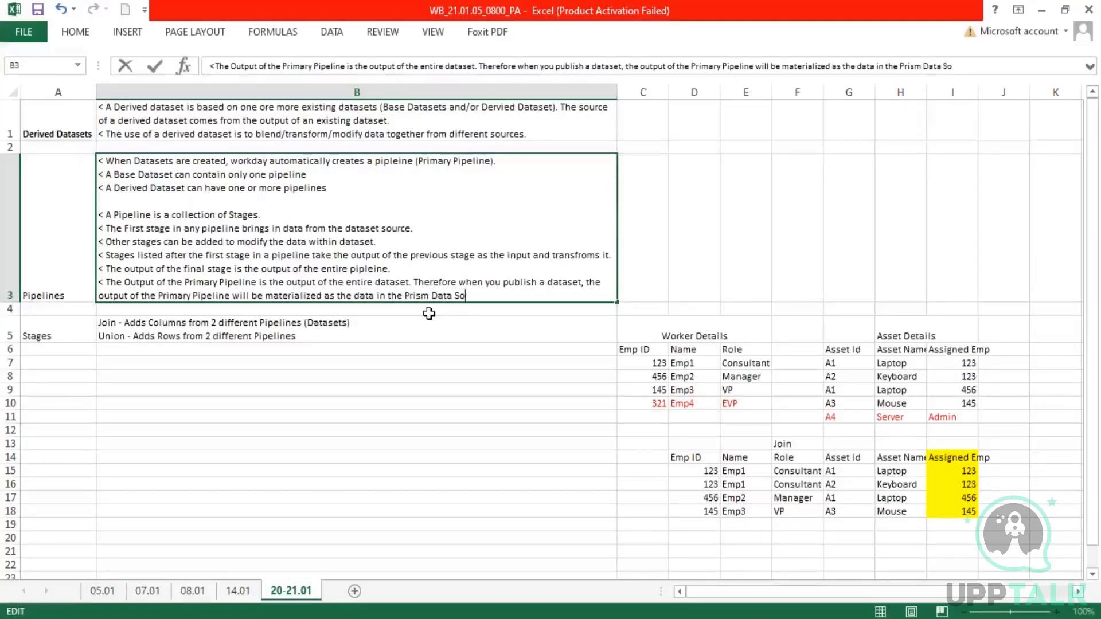
pyautogui.write('urce and ')
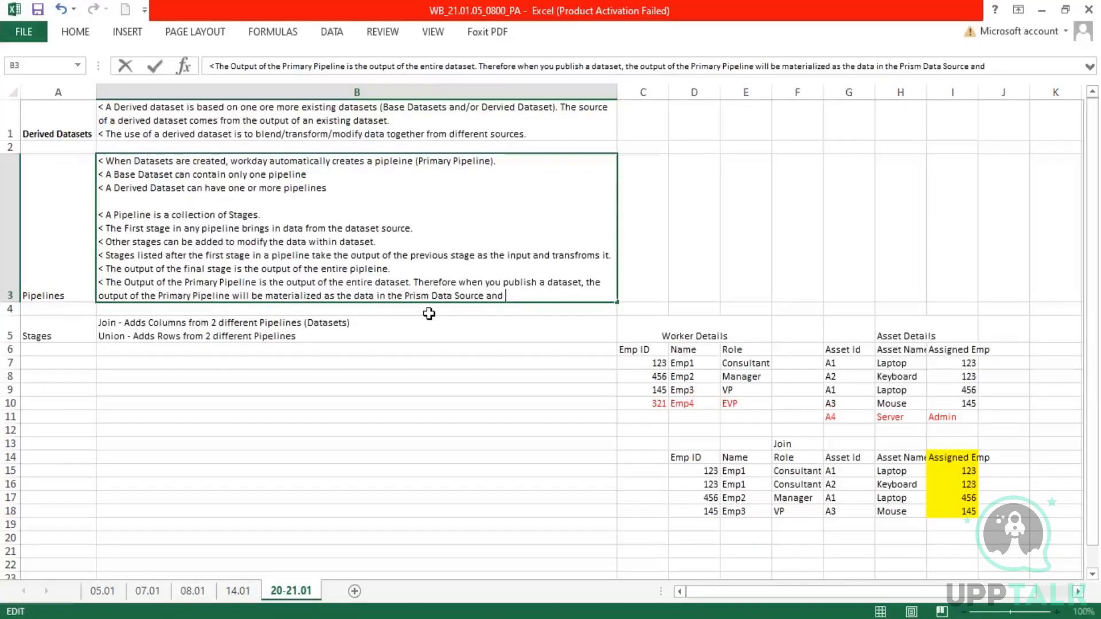
# Finish the last sentence of the Pipelines note in B3 with "used for creating Viz, Analysis."
pyautogui.write('used for doing')
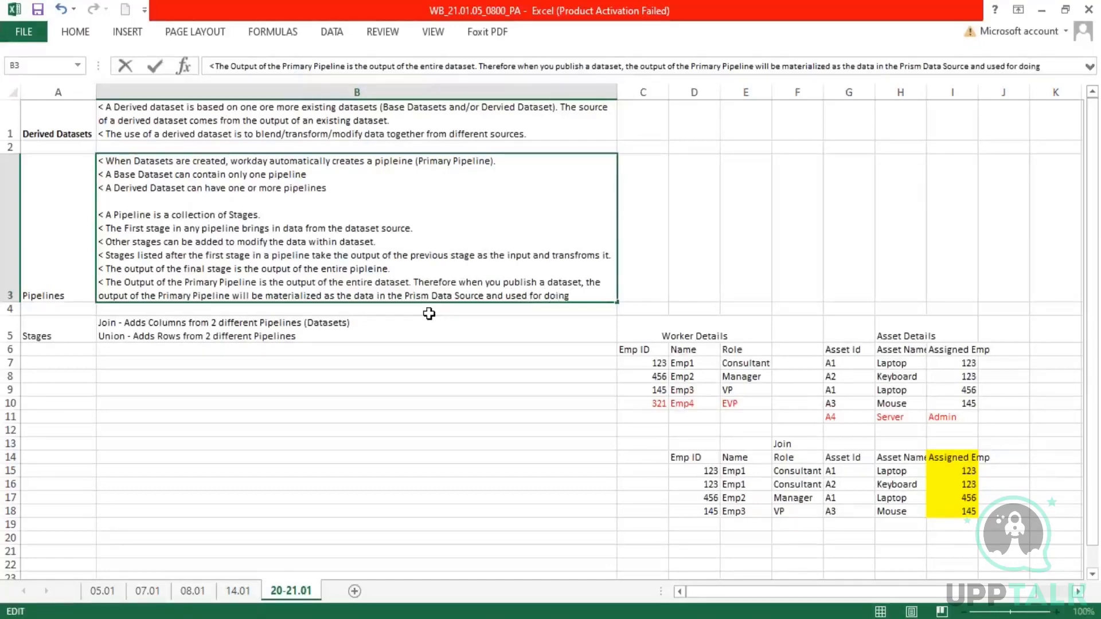
pyautogui.press('BackSpace')
pyautogui.press('BackSpace')
pyautogui.press('BackSpace')
pyautogui.press('BackSpace')
pyautogui.press('BackSpace')
pyautogui.press('BackSpace')
pyautogui.write('creating Vi')
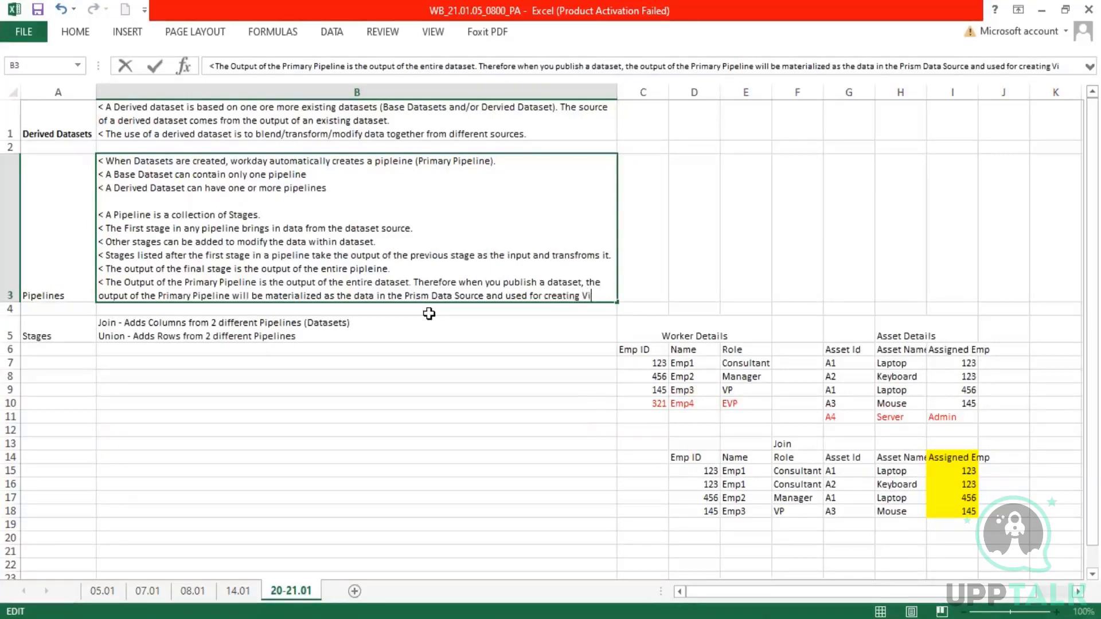
pyautogui.write('z,')
pyautogui.hotkey('alt', 'Return')
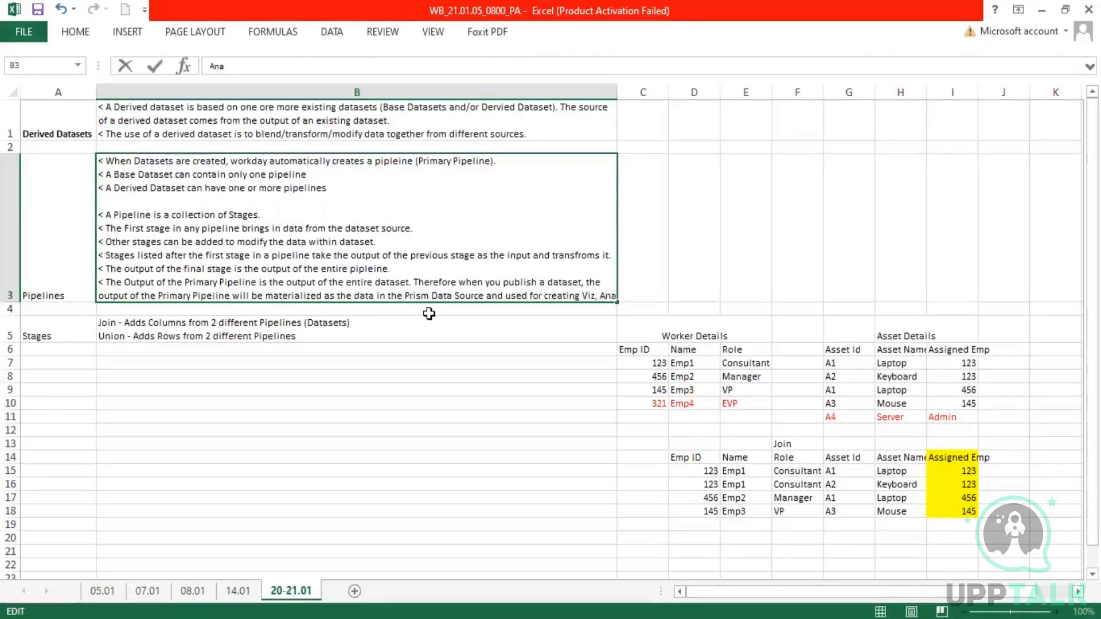
pyautogui.write('Analysis.')
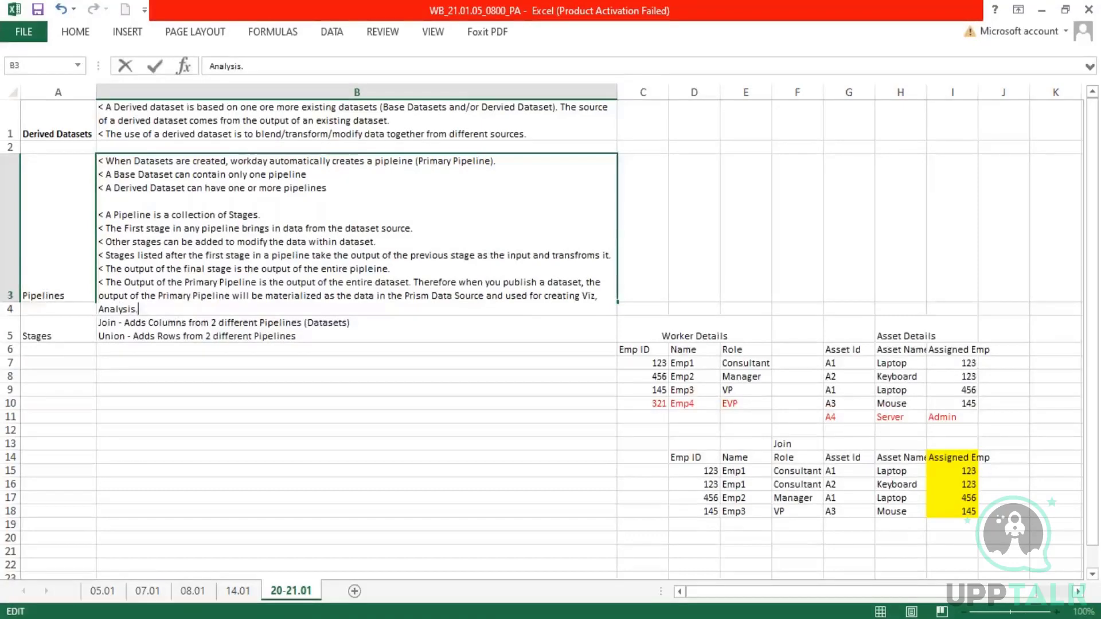
pyautogui.press('Return')
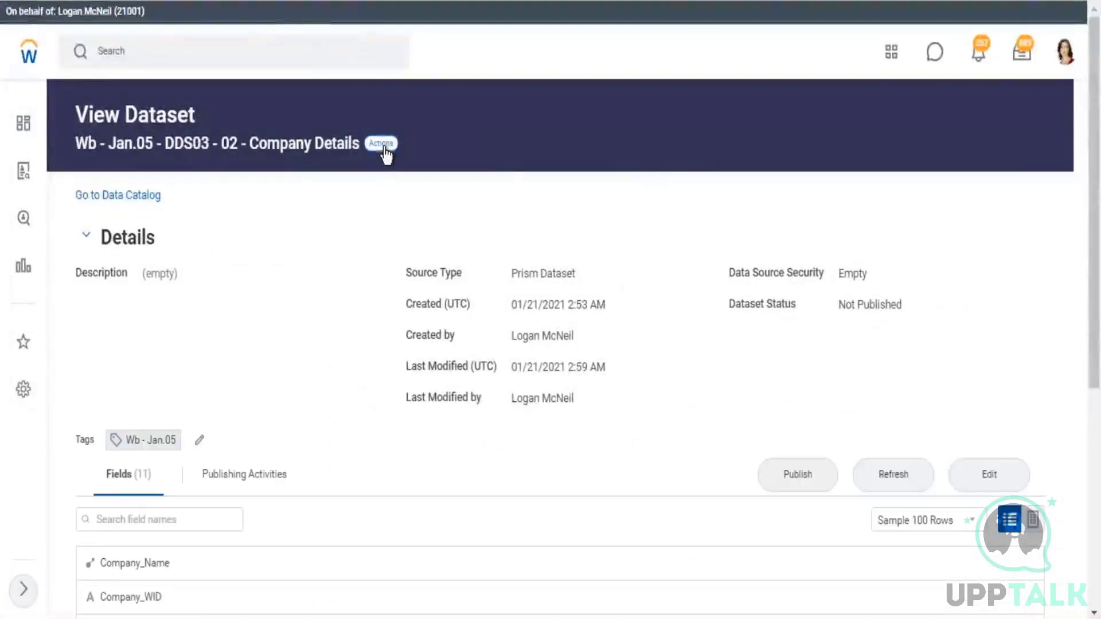
# Open the lineage of the DDS03 Company Details dataset in Workday and review its source datasets and details
pyautogui.click(383, 145)
pyautogui.moveTo(433, 224)
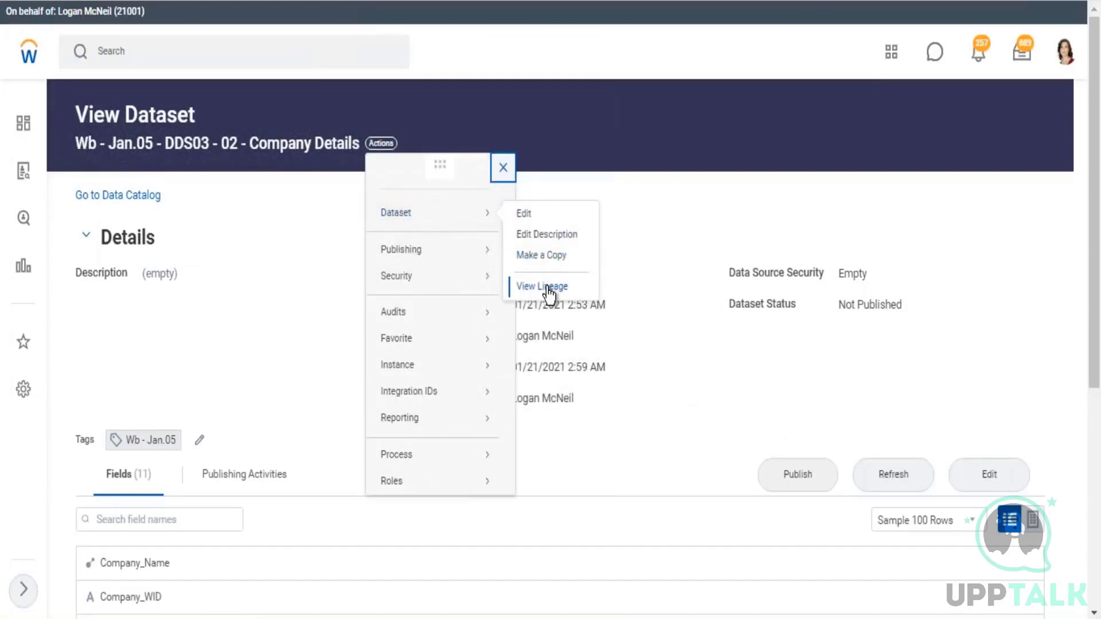
pyautogui.click(548, 287)
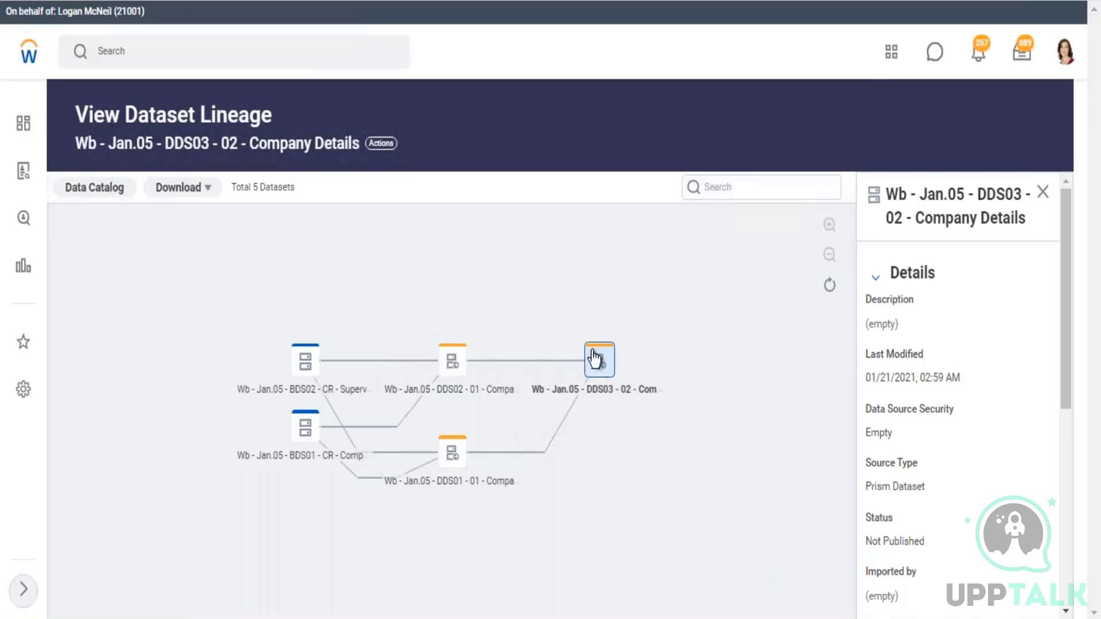
pyautogui.moveTo(155, 143); pyautogui.dragTo(77, 110)
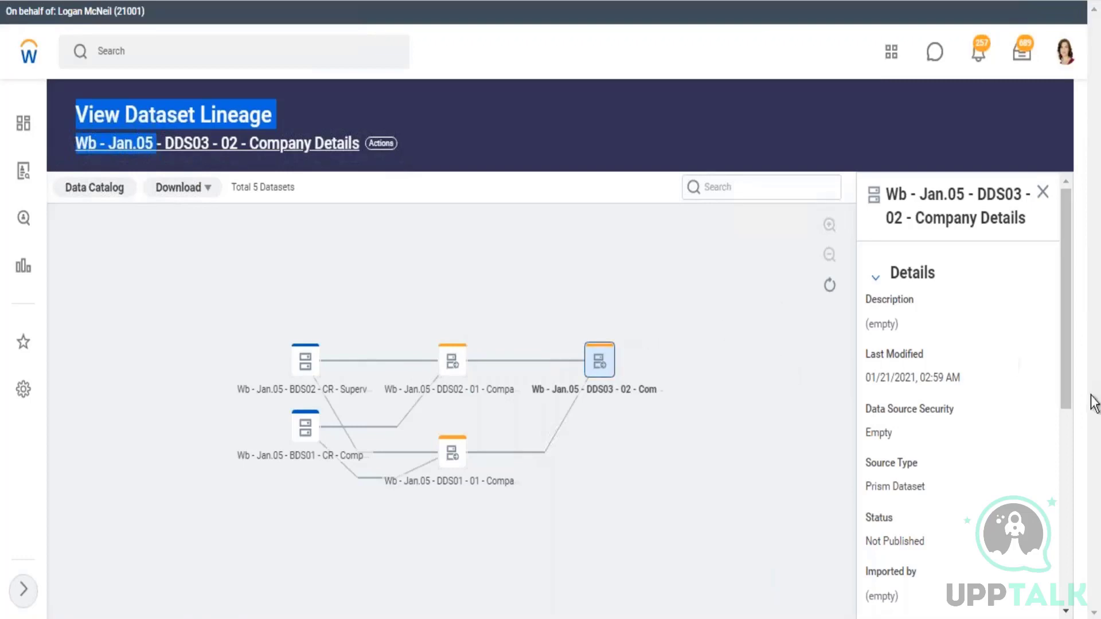
pyautogui.moveTo(1065, 403); pyautogui.dragTo(1065, 284)
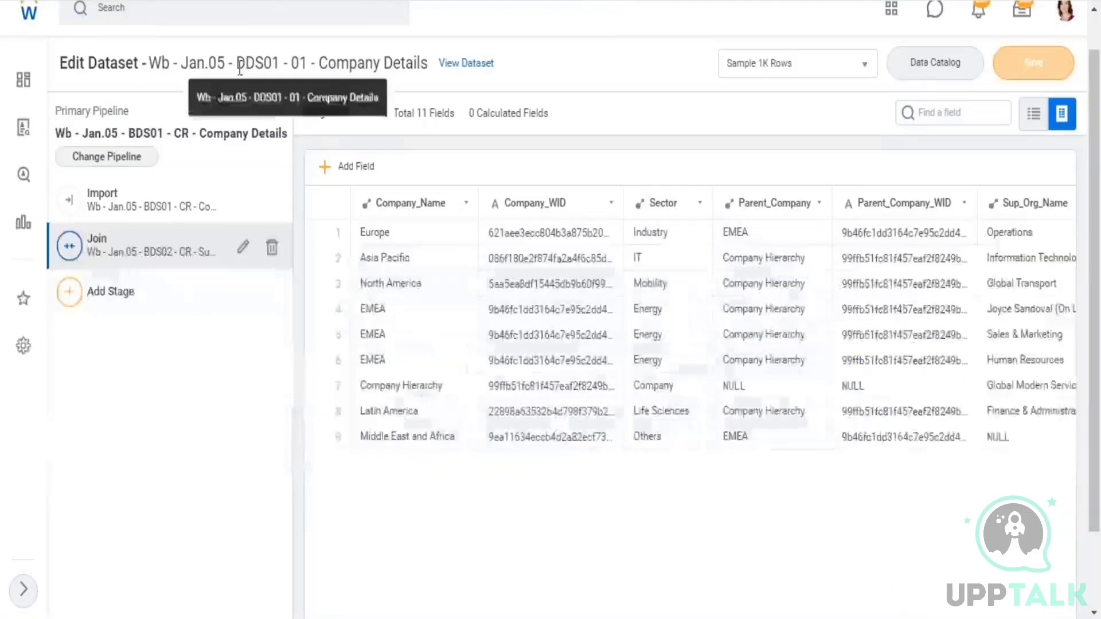
# Inspect the DDS01 Company Details dataset and the BDS02 Supervisory Details base dataset
pyautogui.doubleClick(257, 62)
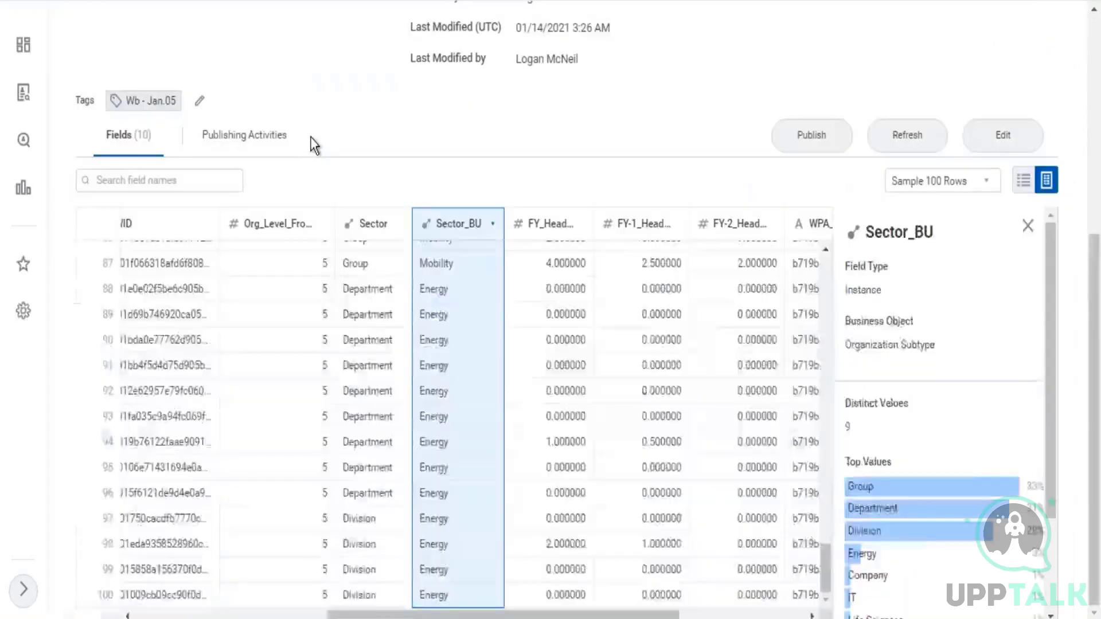
pyautogui.scroll(6, 304, 150)
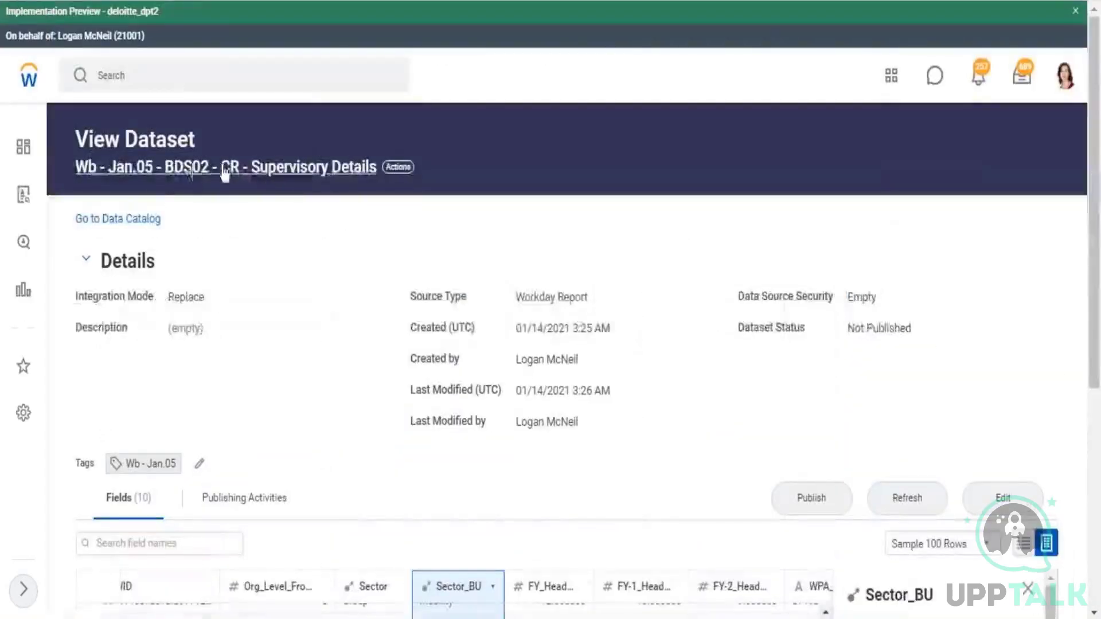
# Open the BDS02 Supervisory Details dataset for editing, compare its available stages with the DDS01 pipeline, and return to the Data Catalog
pyautogui.click(1018, 510)
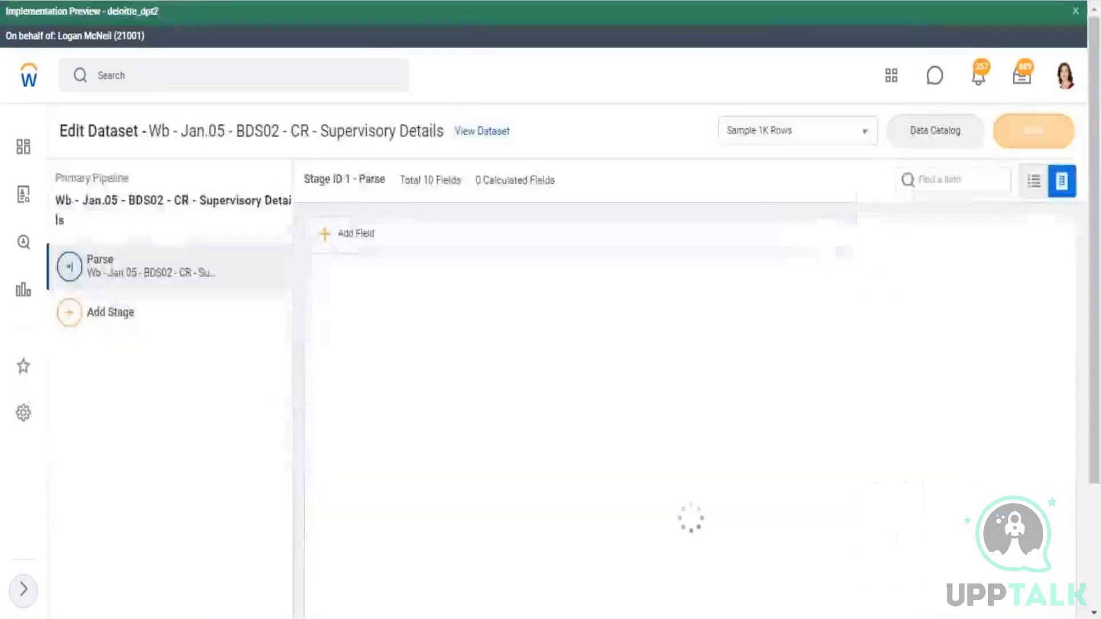
pyautogui.click(66, 320)
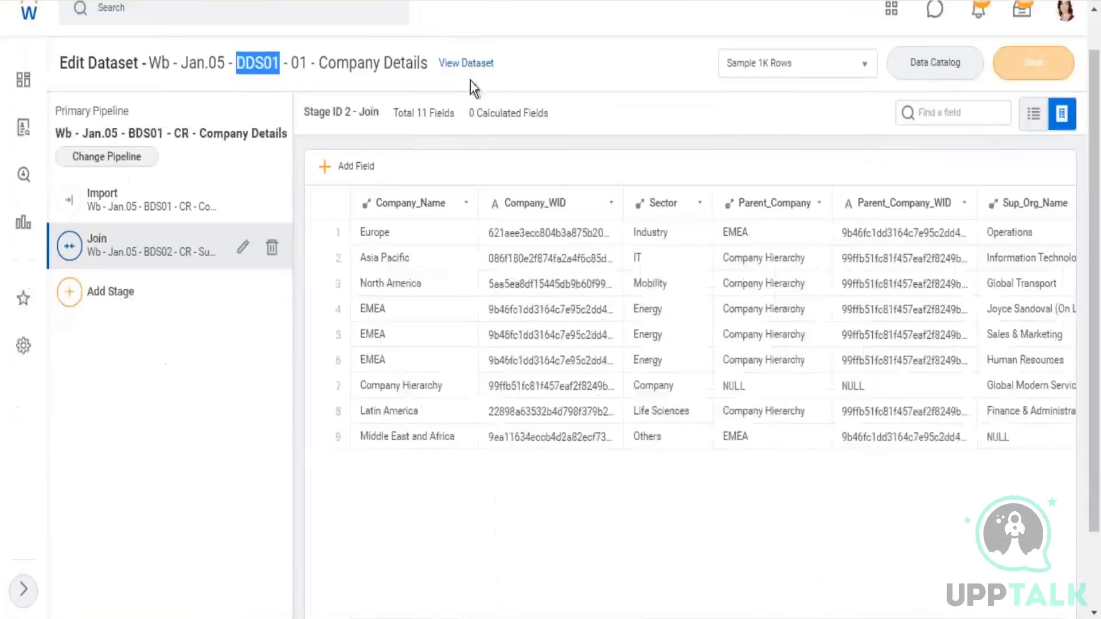
pyautogui.moveTo(278, 62)
pyautogui.mouseDown()
pyautogui.moveTo(237, 60)
pyautogui.moveTo(280, 62)
pyautogui.mouseUp()
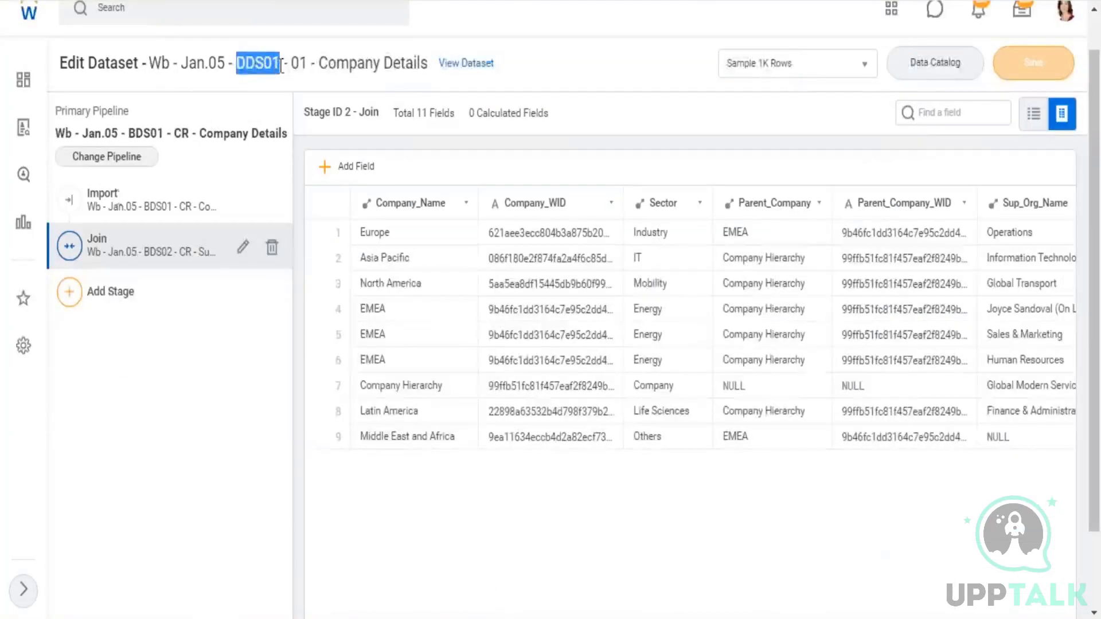
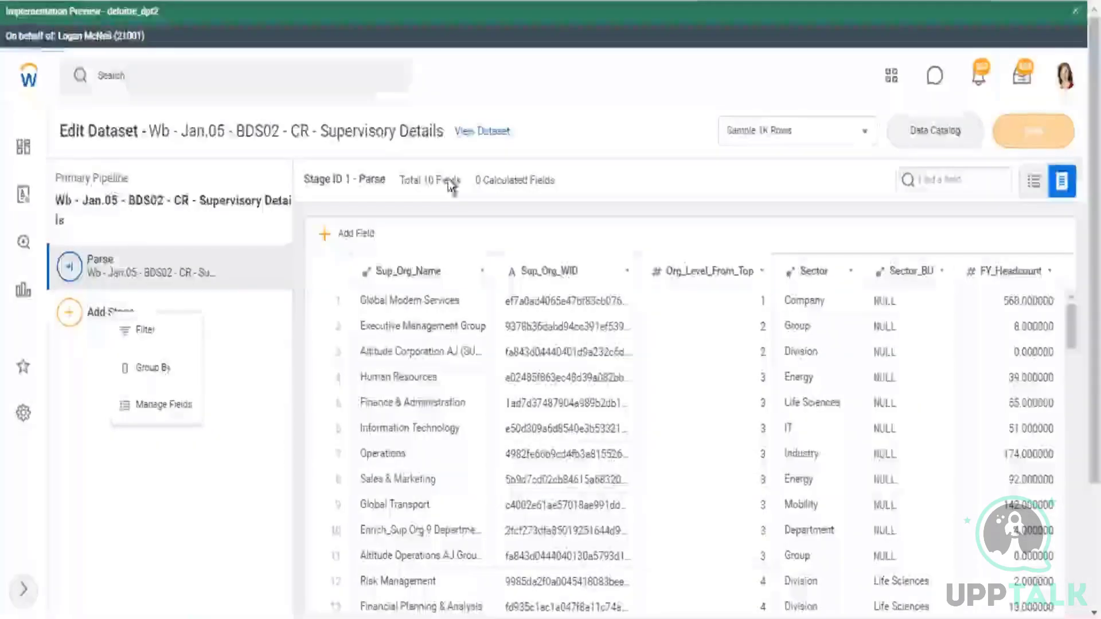
pyautogui.click(962, 138)
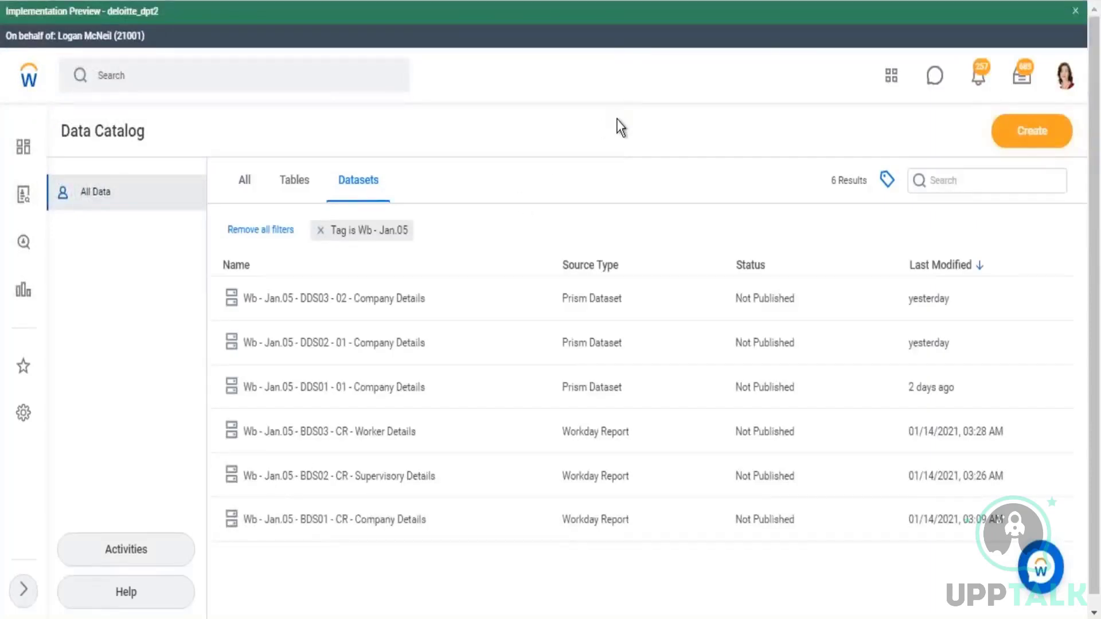
# View the BDS03 Worker Details dataset in a new tab and examine its sample rows in table form, including Sup_Org_Name
pyautogui.scroll(-1, 621, 127)
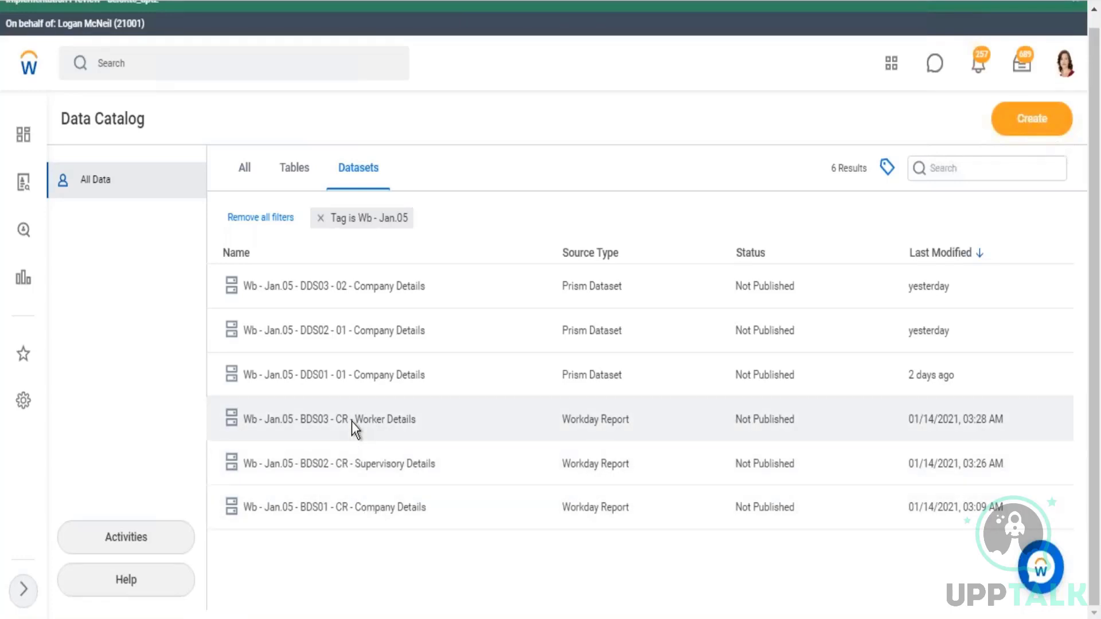
pyautogui.click(352, 421)
pyautogui.rightClick(352, 421)
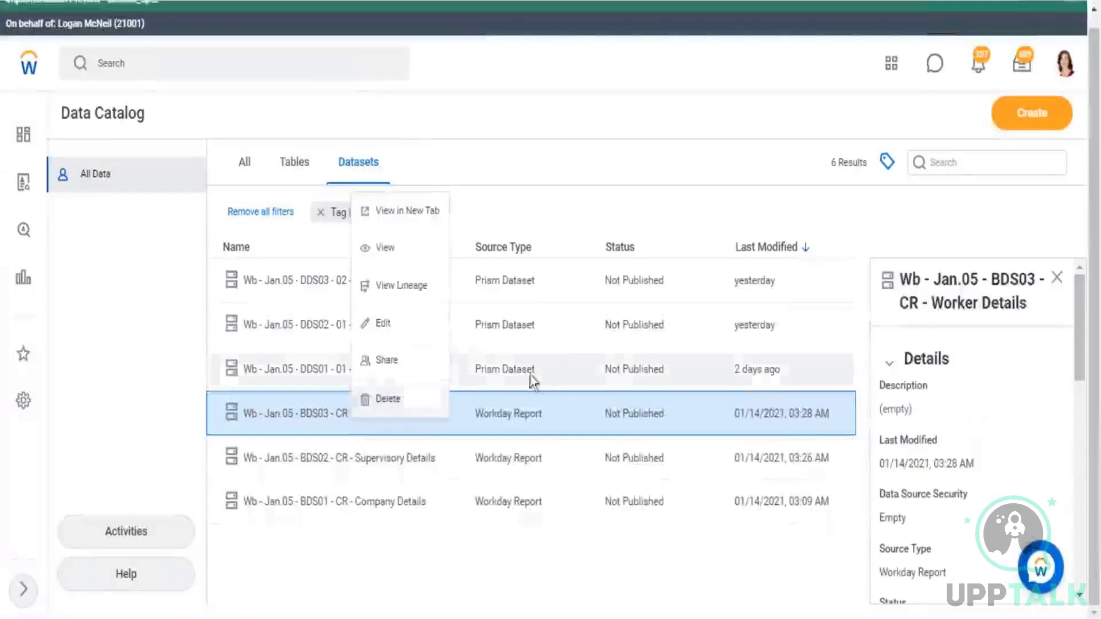
pyautogui.click(414, 217)
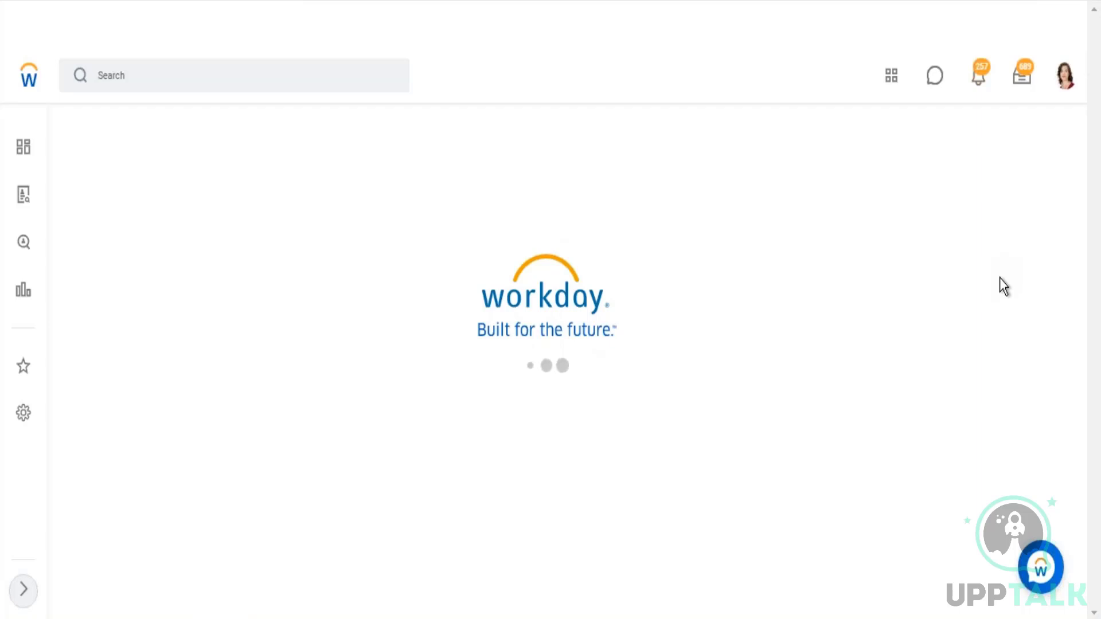
pyautogui.scroll(-6, 705, 252)
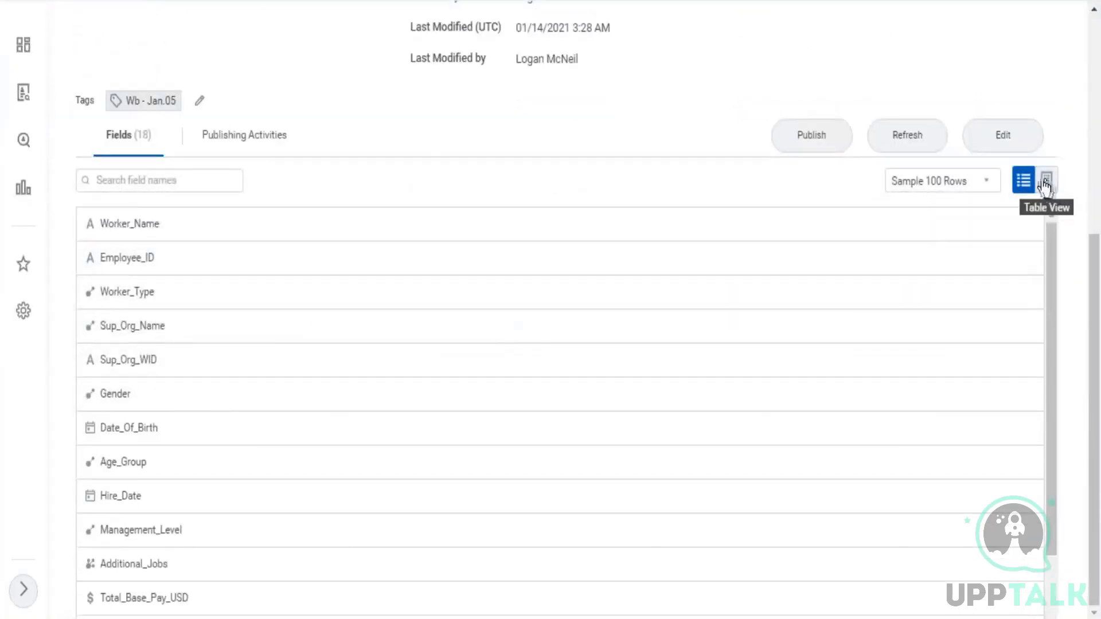
pyautogui.click(1048, 191)
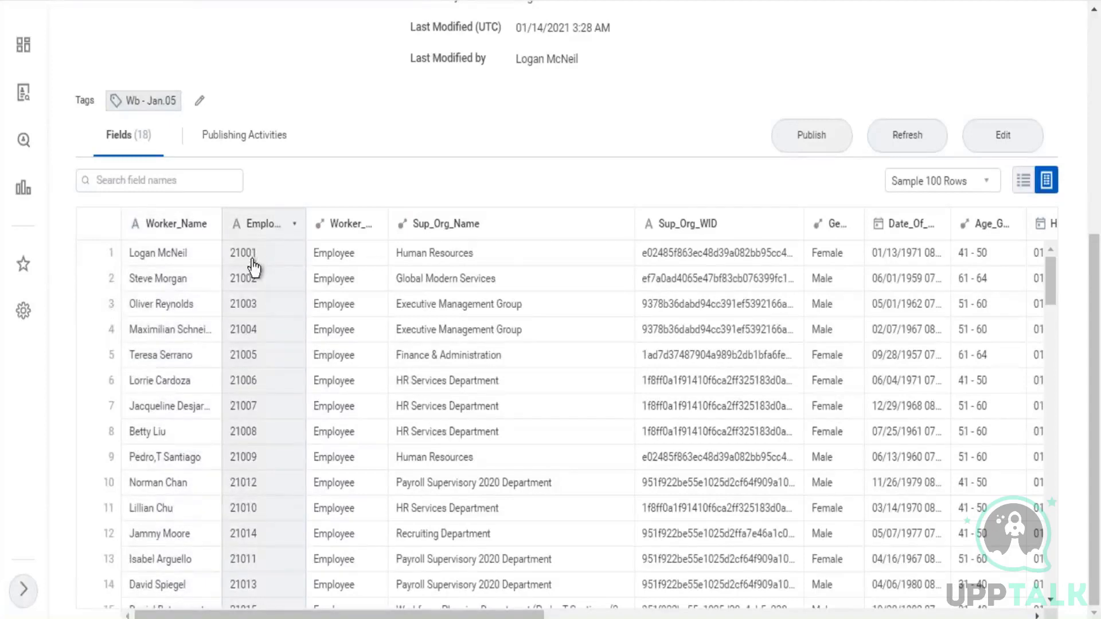
pyautogui.moveTo(483, 256)
pyautogui.mouseDown()
pyautogui.moveTo(388, 261)
pyautogui.moveTo(483, 257)
pyautogui.mouseUp()
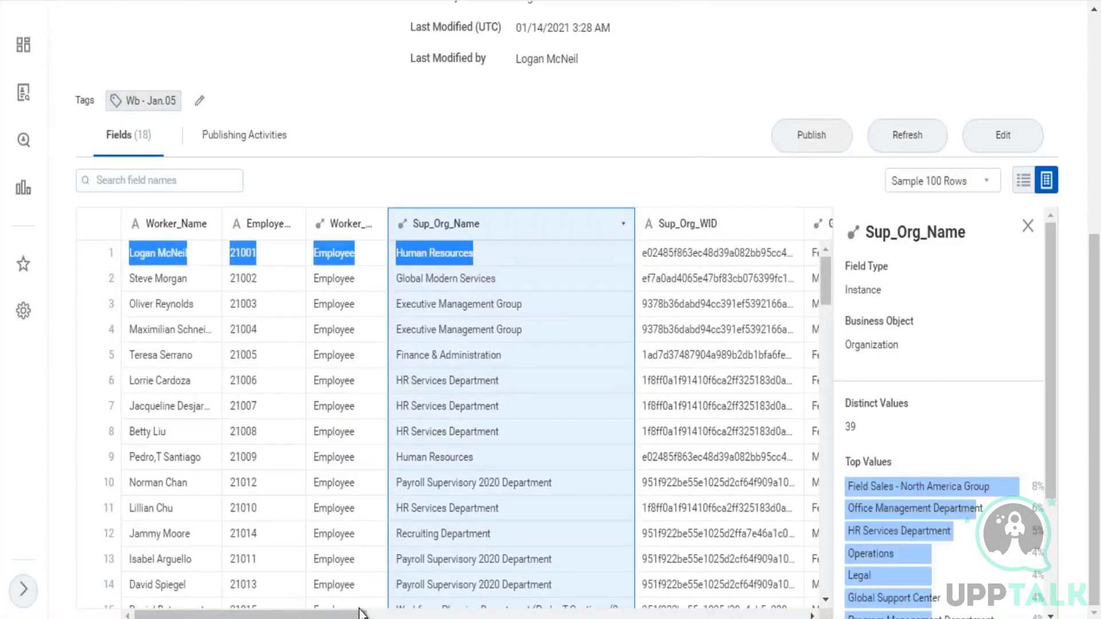
pyautogui.moveTo(336, 615); pyautogui.dragTo(366, 615)
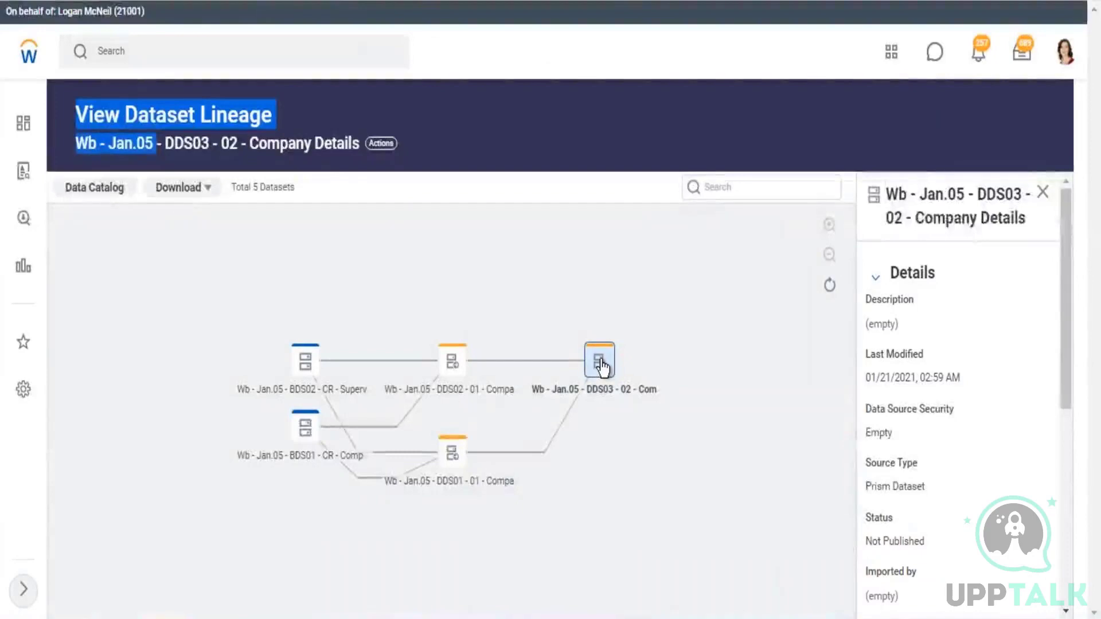
# View the DDS03 Company Details dataset from its lineage in a new tab and examine its company and supervisory organization rows as a table
pyautogui.rightClick(600, 364)
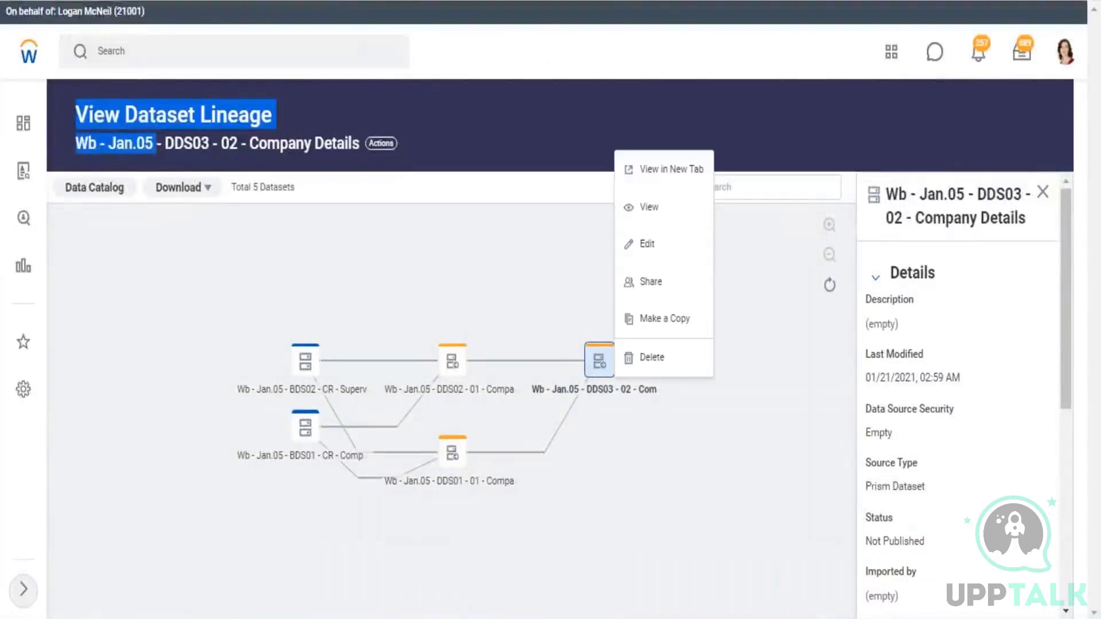
pyautogui.click(680, 169)
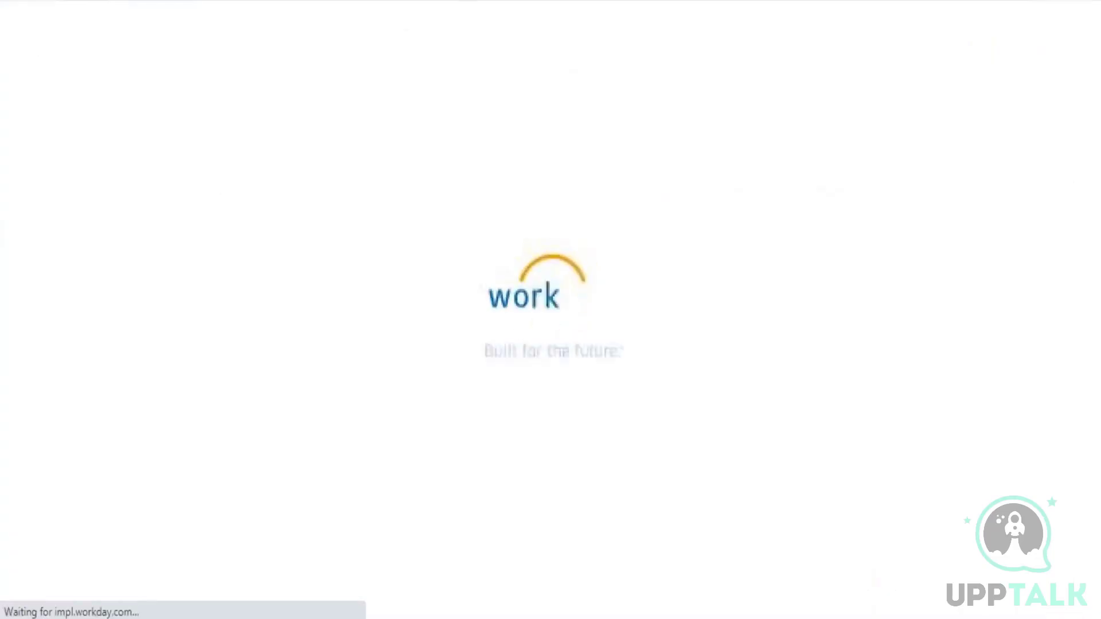
pyautogui.scroll(-3, 1049, 267)
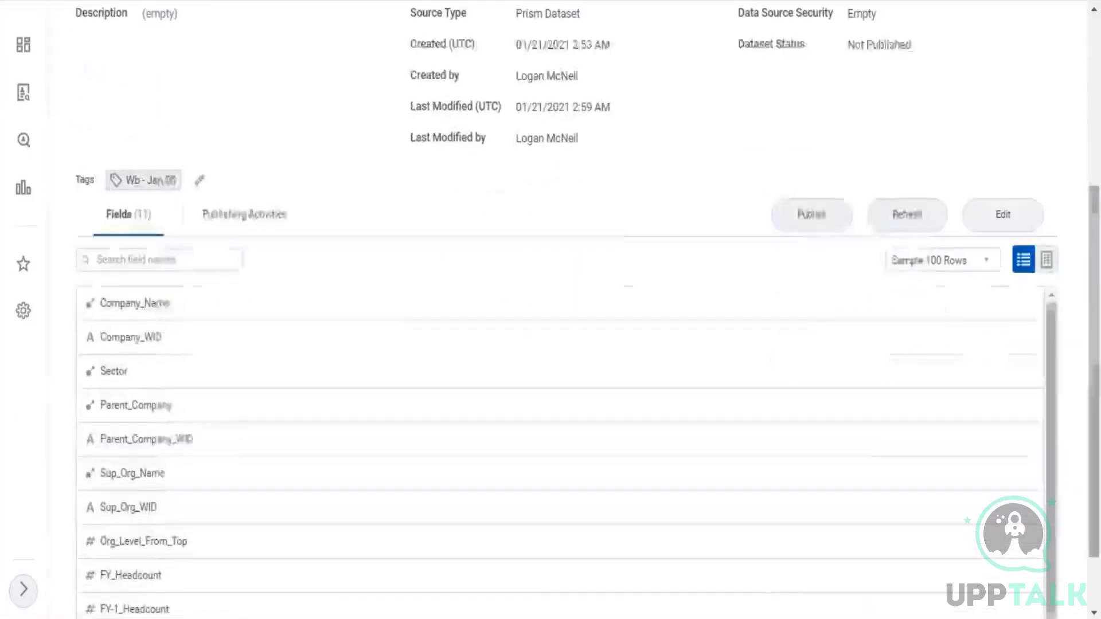
pyautogui.click(1048, 265)
pyautogui.scroll(-2, 321, 221)
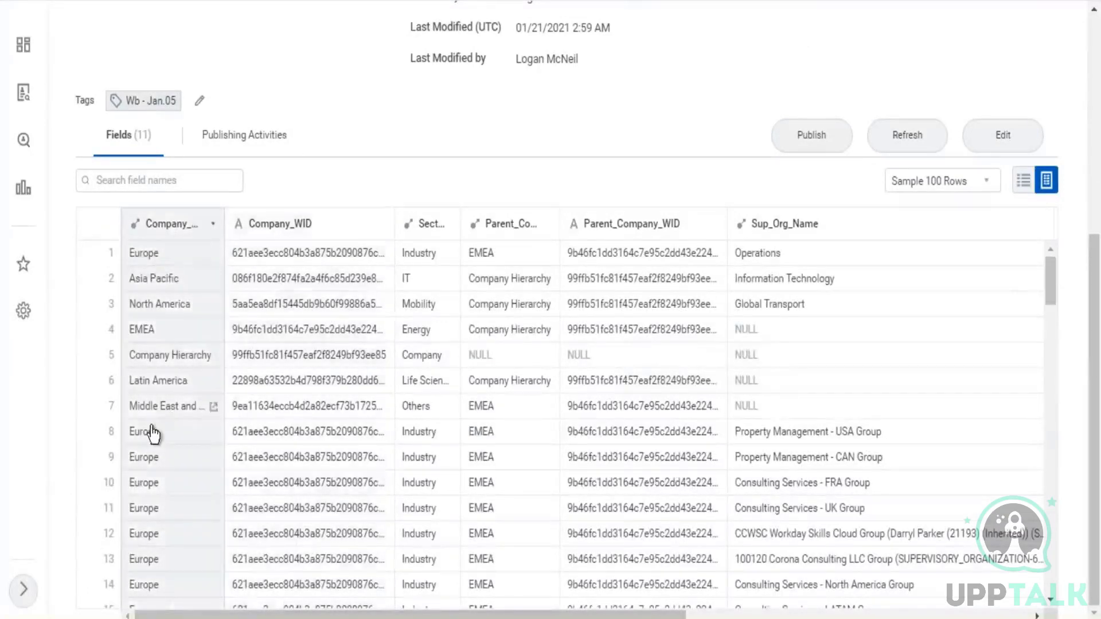
pyautogui.scroll(-5, 167, 434)
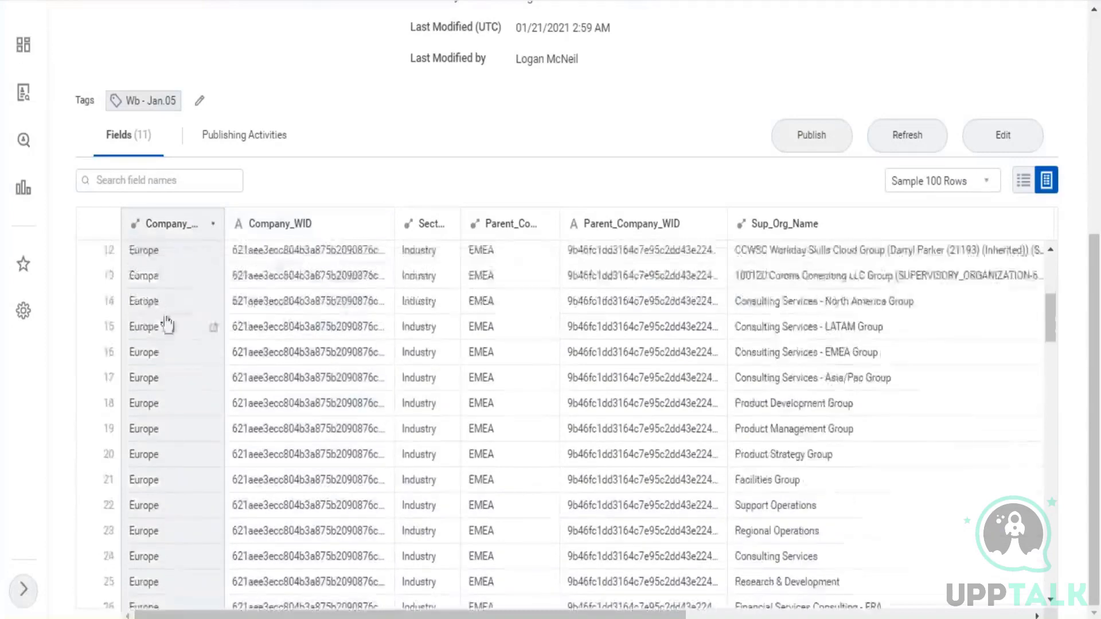
pyautogui.scroll(3, 167, 322)
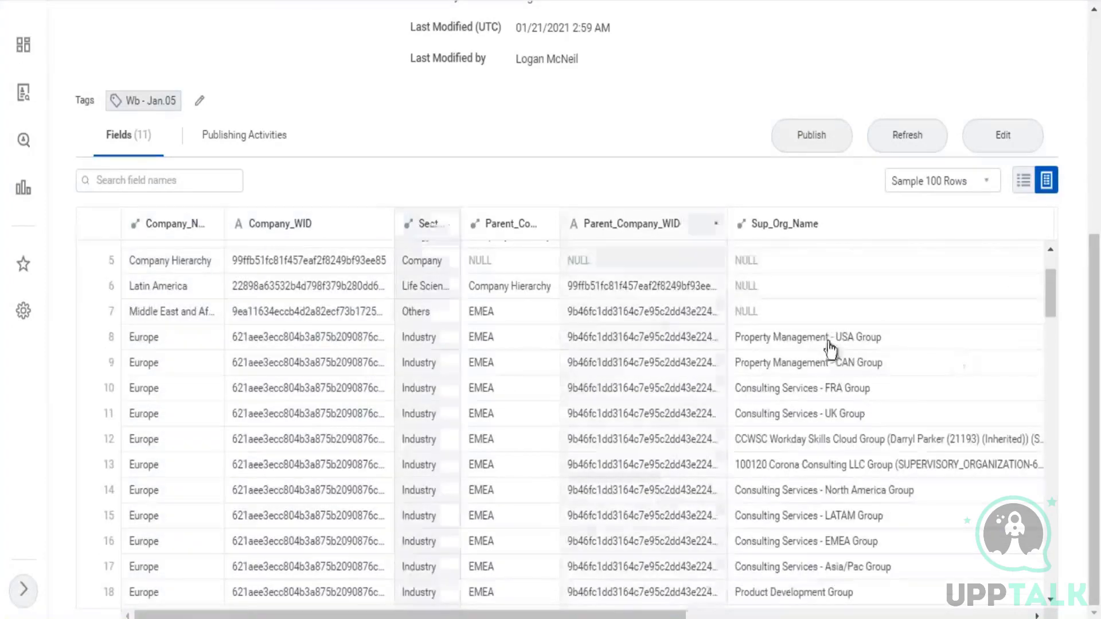
pyautogui.moveTo(744, 344); pyautogui.dragTo(880, 343)
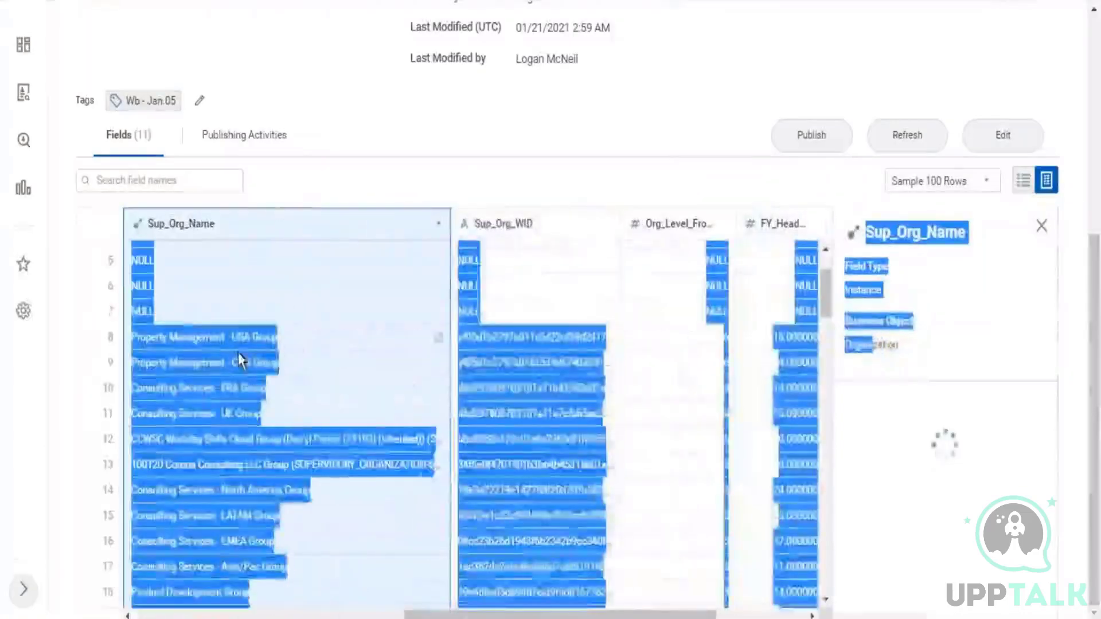
pyautogui.moveTo(591, 615); pyautogui.dragTo(318, 616)
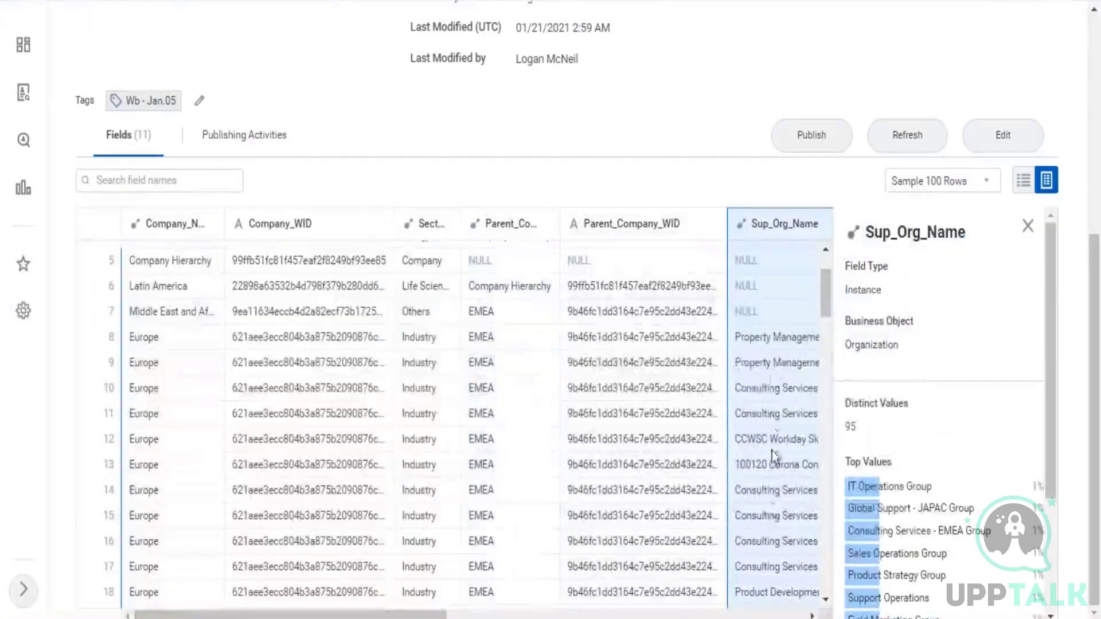
pyautogui.scroll(-3, 775, 493)
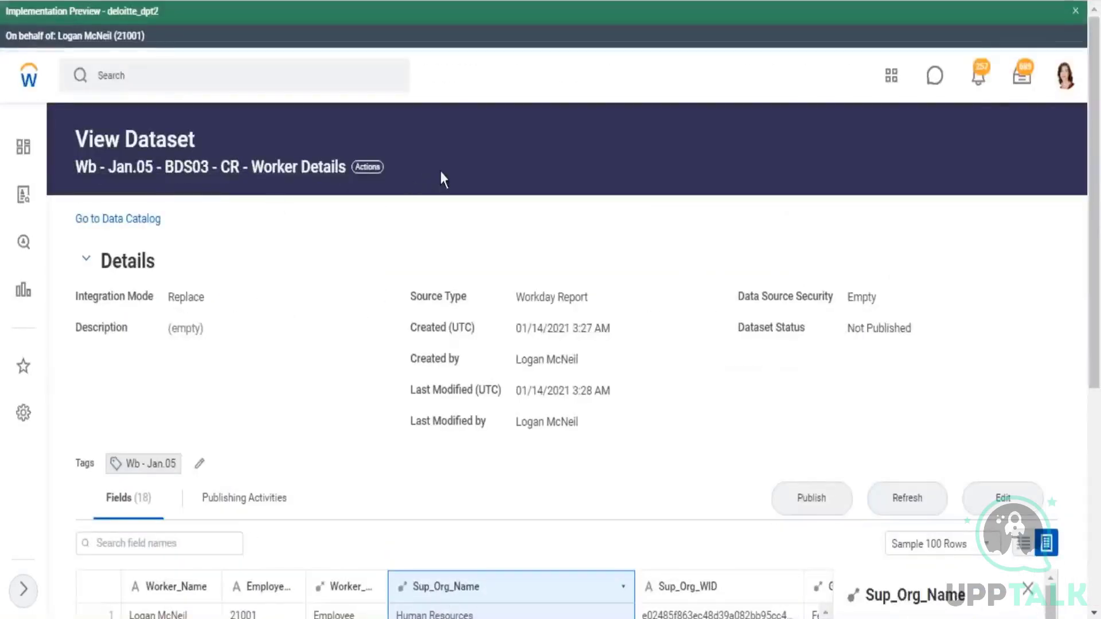
# Start adding a Join stage to the DDS03 Company Details dataset and copy the name of the BDS03 Worker Details dataset
pyautogui.moveTo(229, 186); pyautogui.dragTo(49, 220)
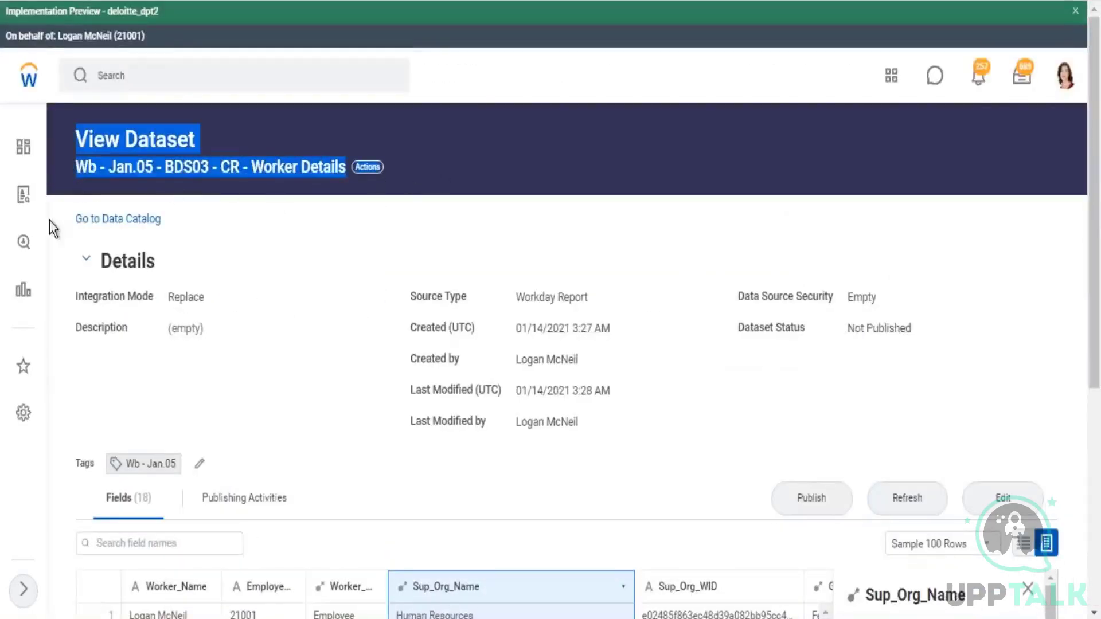
pyautogui.click(759, 154)
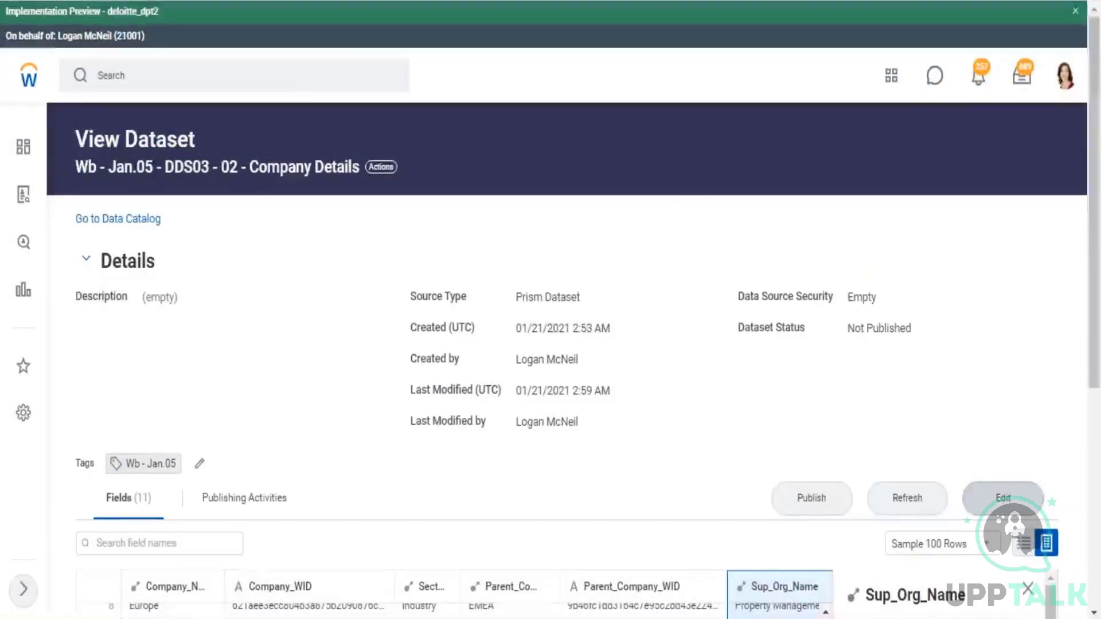
pyautogui.click(1002, 498)
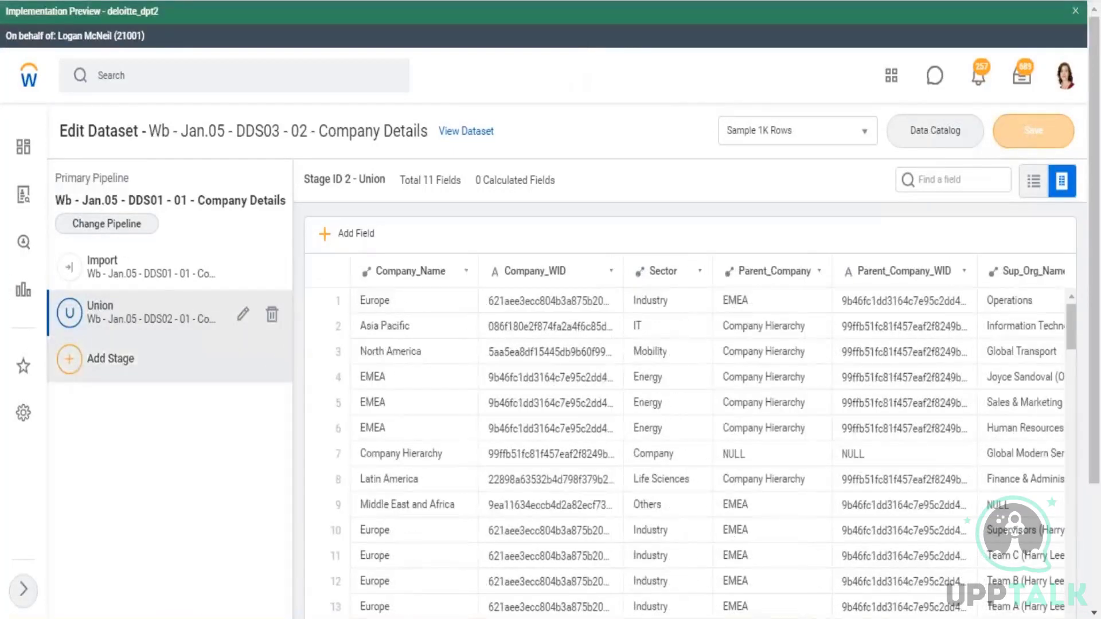
pyautogui.click(69, 359)
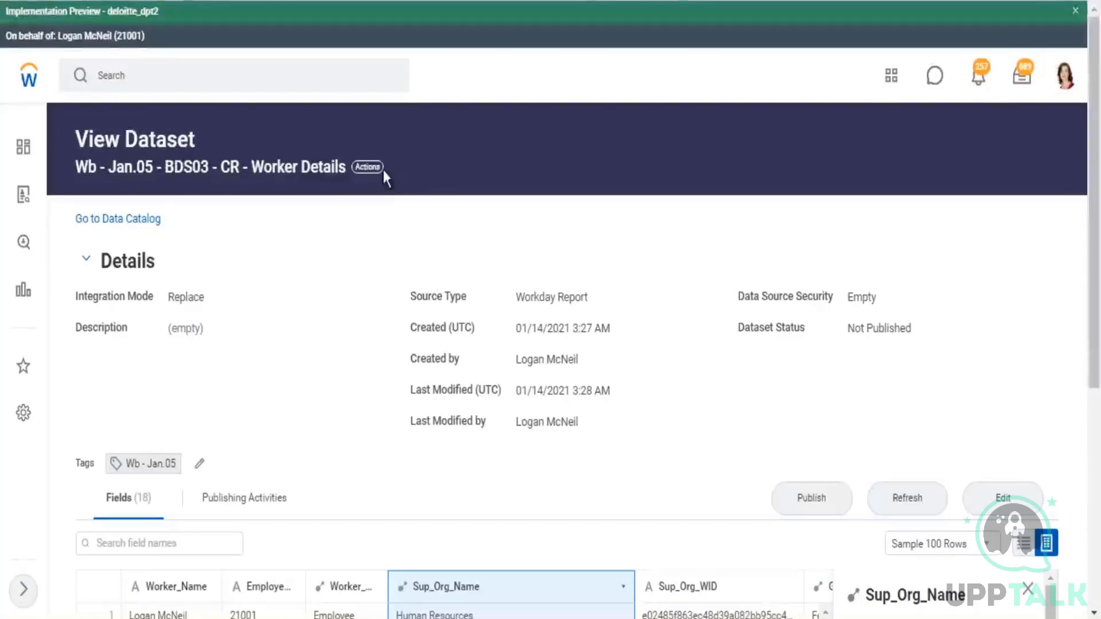
pyautogui.click(382, 168)
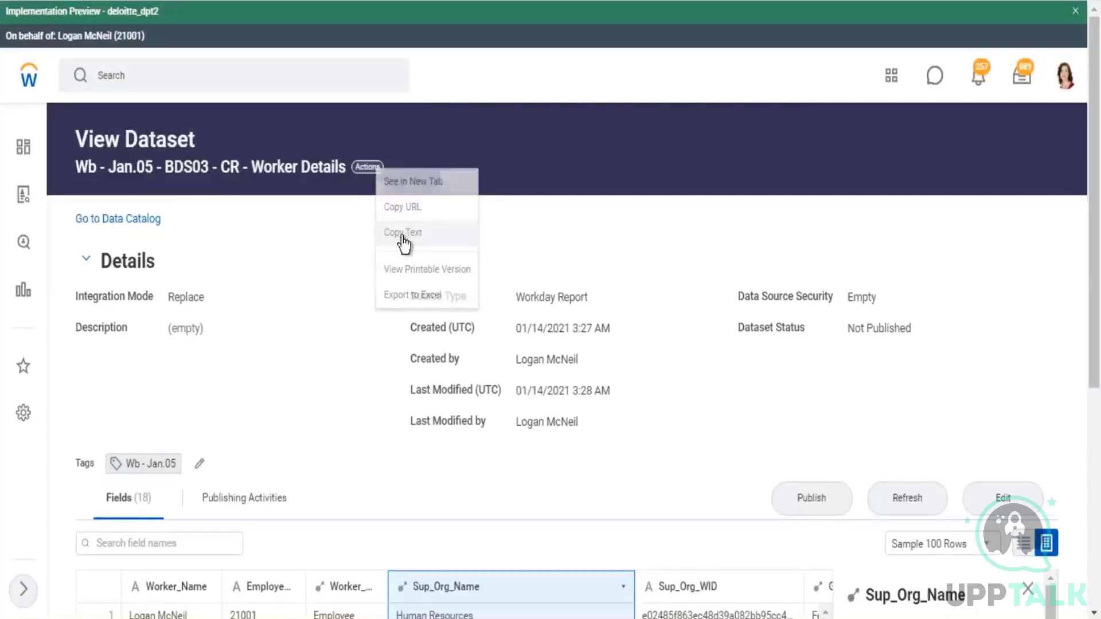
pyautogui.click(403, 234)
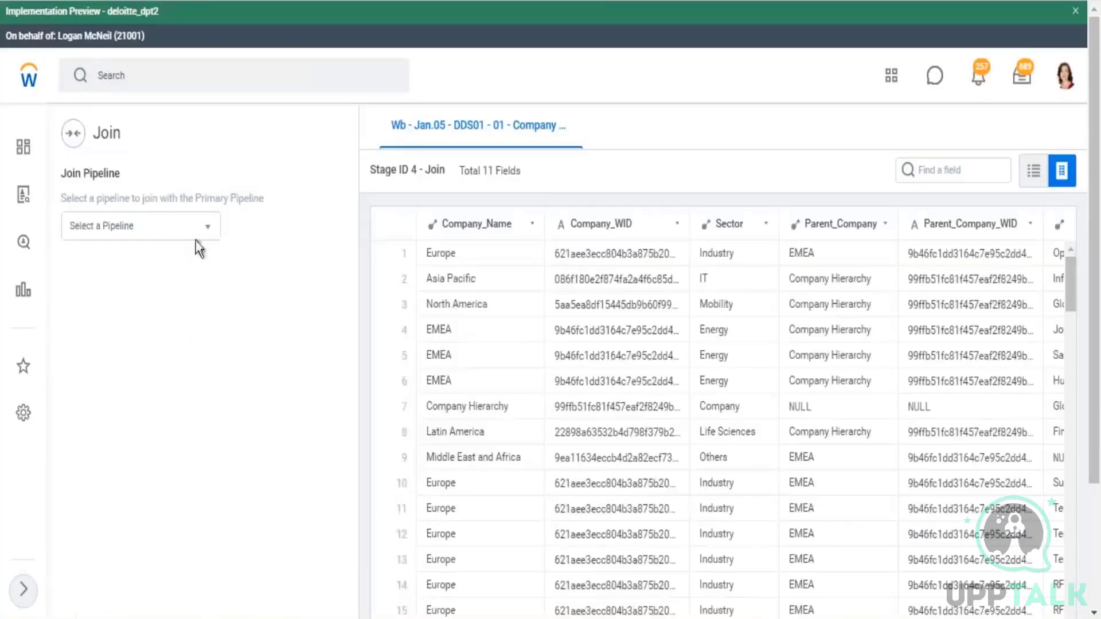
# Add the dataset "Wb - Jan.05 - BDS03 - CR - Worker Details" as the pipeline to join with the primary pipeline
pyautogui.click(206, 232)
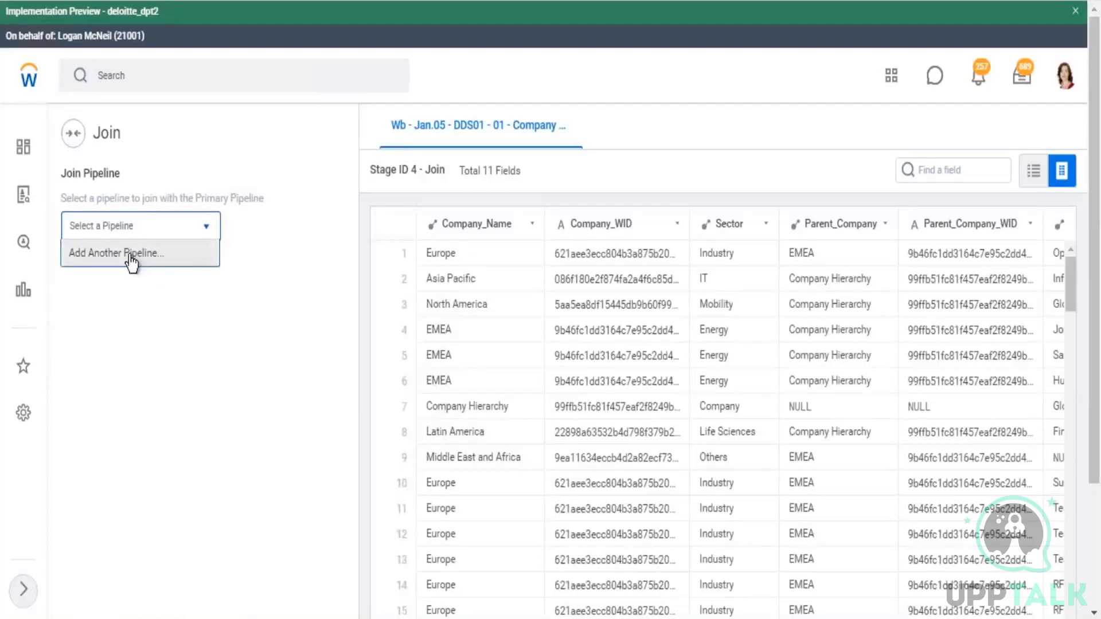
pyautogui.click(131, 253)
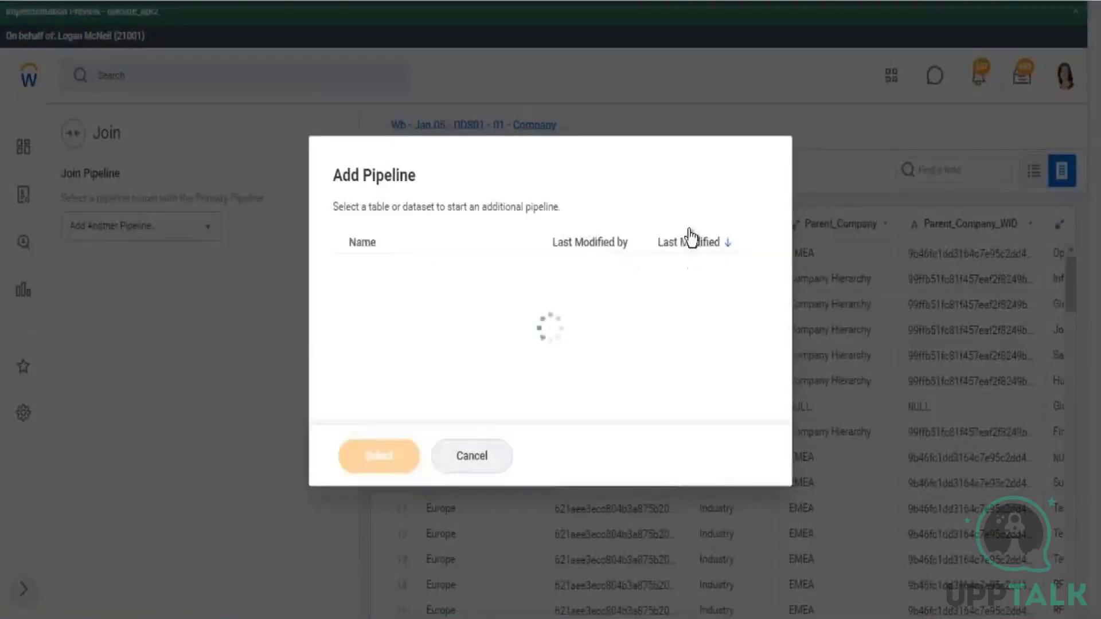
pyautogui.click(687, 207)
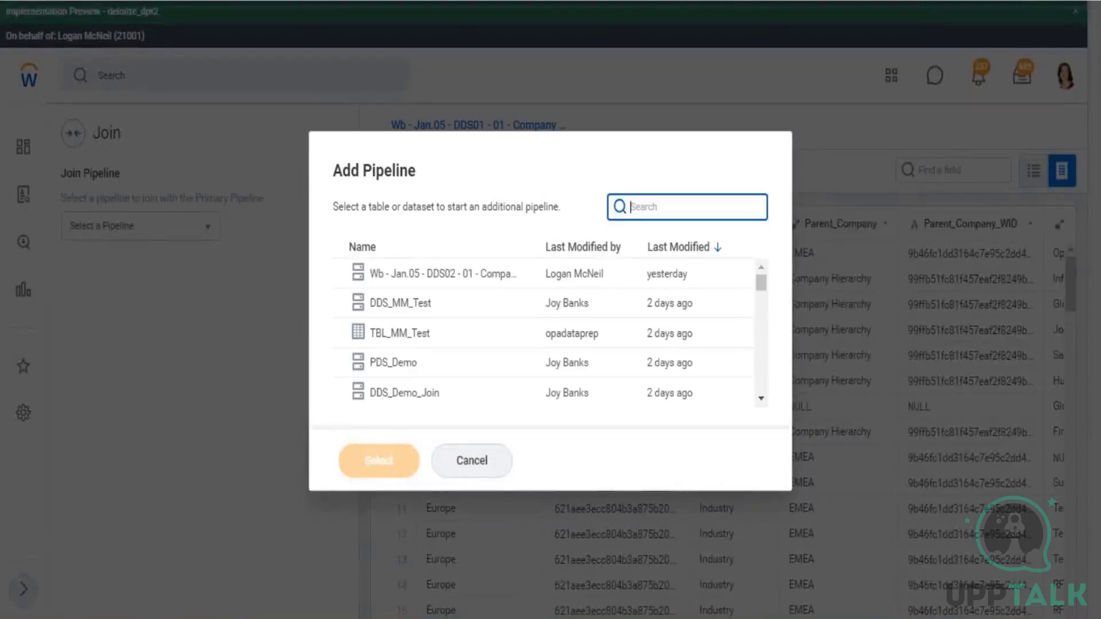
pyautogui.write('Wb - Jan.05 - BDS03 - CR - Worker Details')
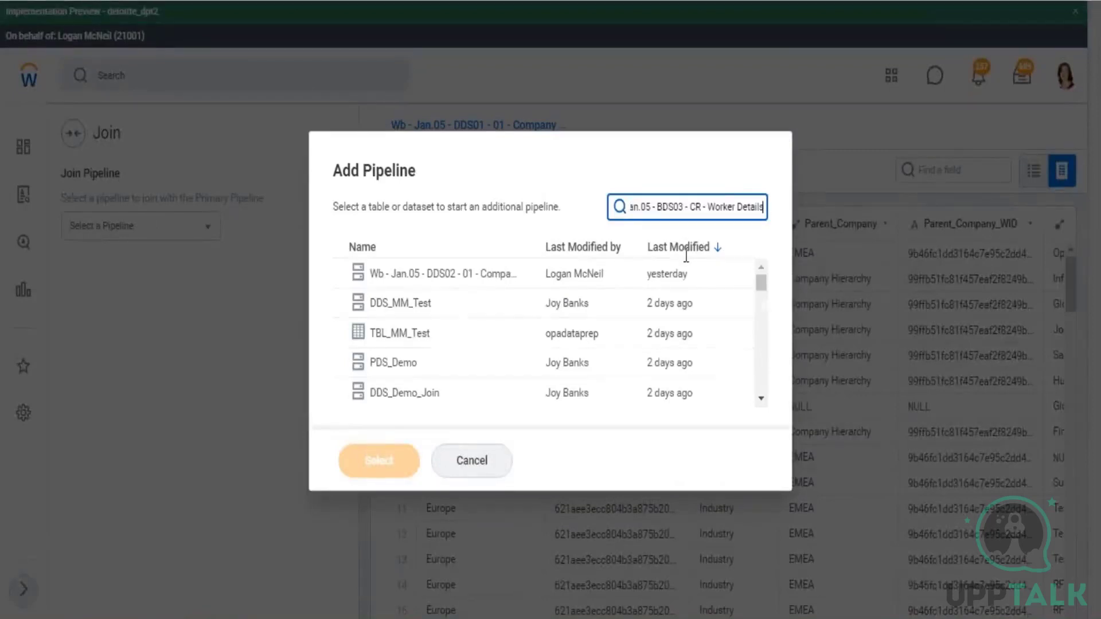
pyautogui.click(473, 274)
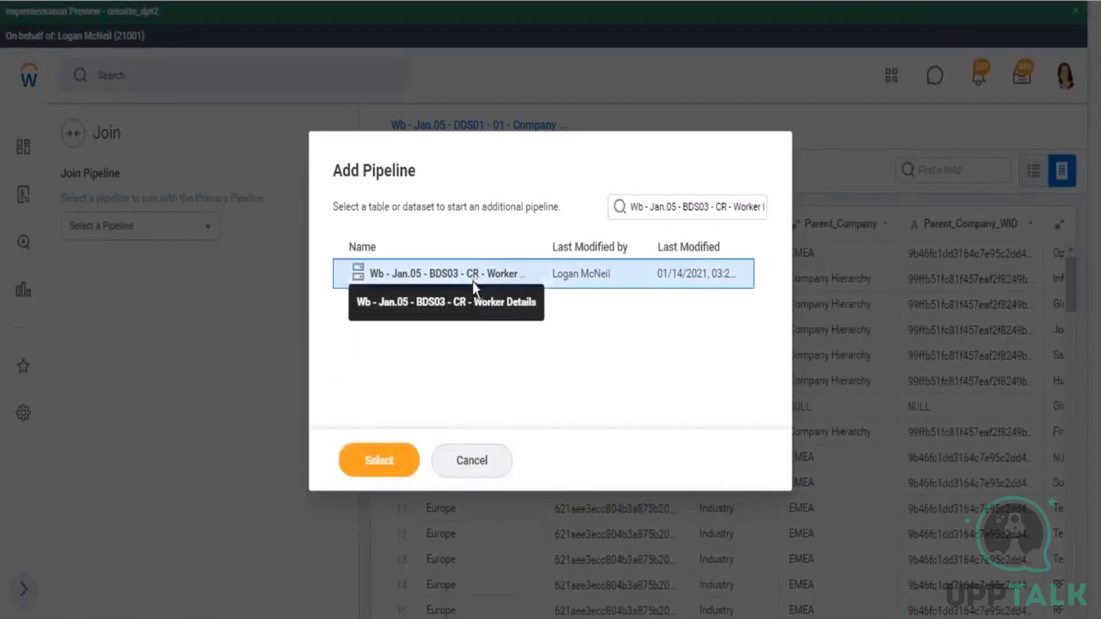
pyautogui.click(373, 462)
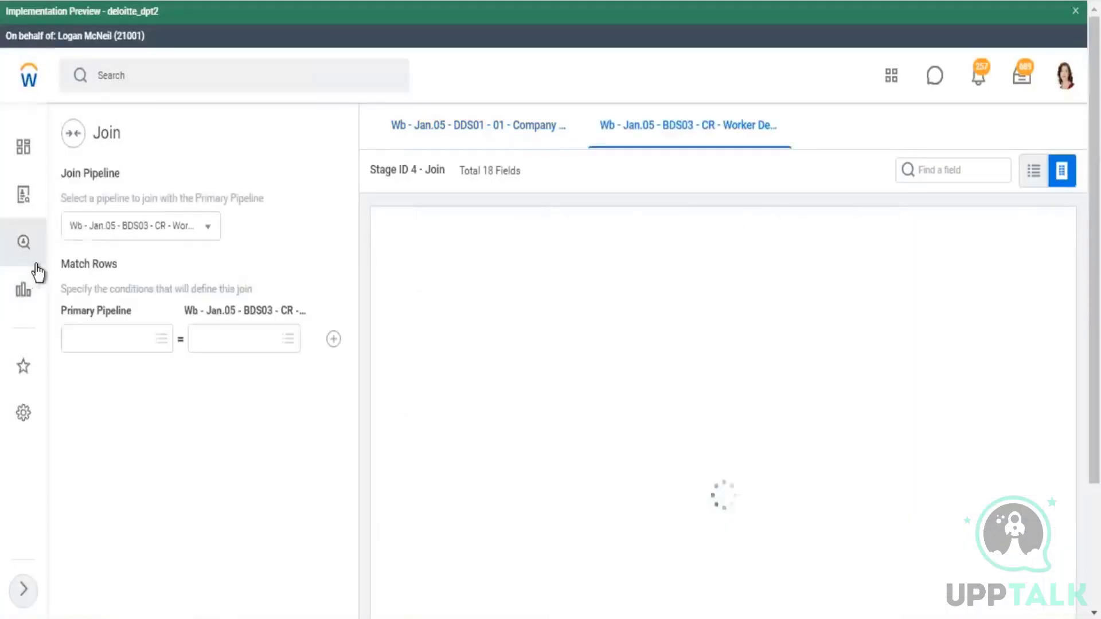
# Set the join's first match condition to Sup_Org_Name in the primary pipeline equals Sup_Org_Name in the BDS03 Worker Details pipeline
pyautogui.click(160, 339)
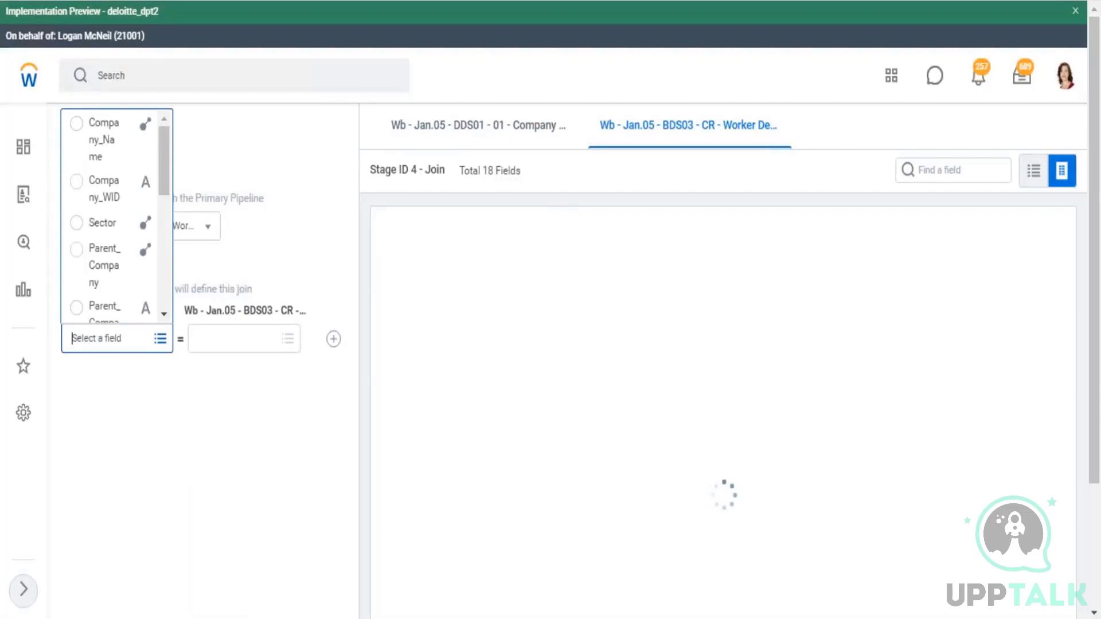
pyautogui.click(166, 314)
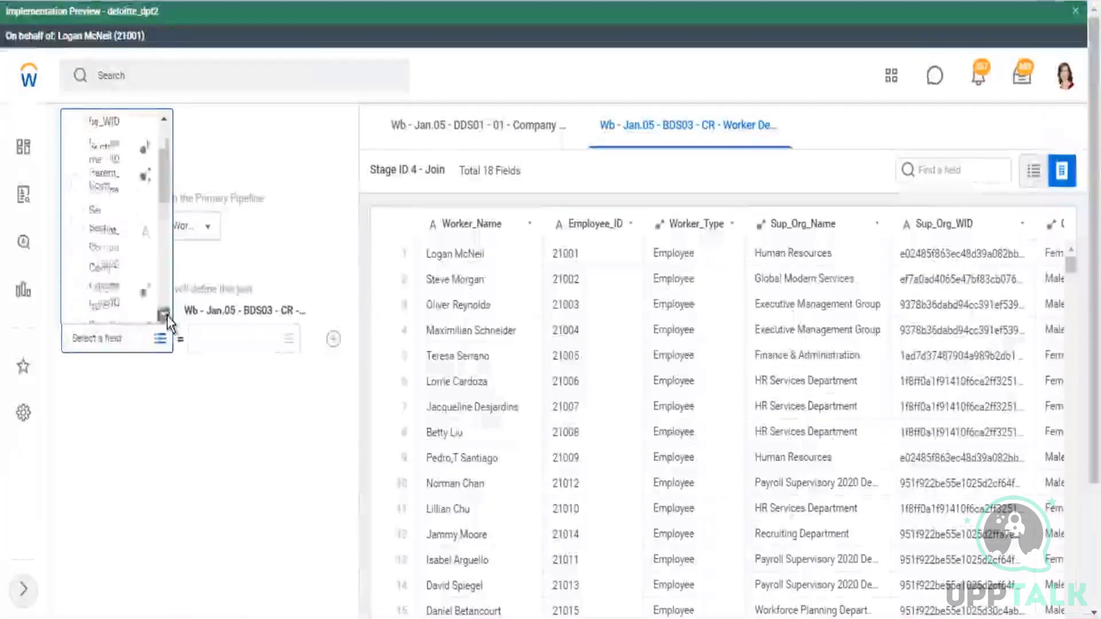
pyautogui.click(166, 315)
pyautogui.click(166, 314)
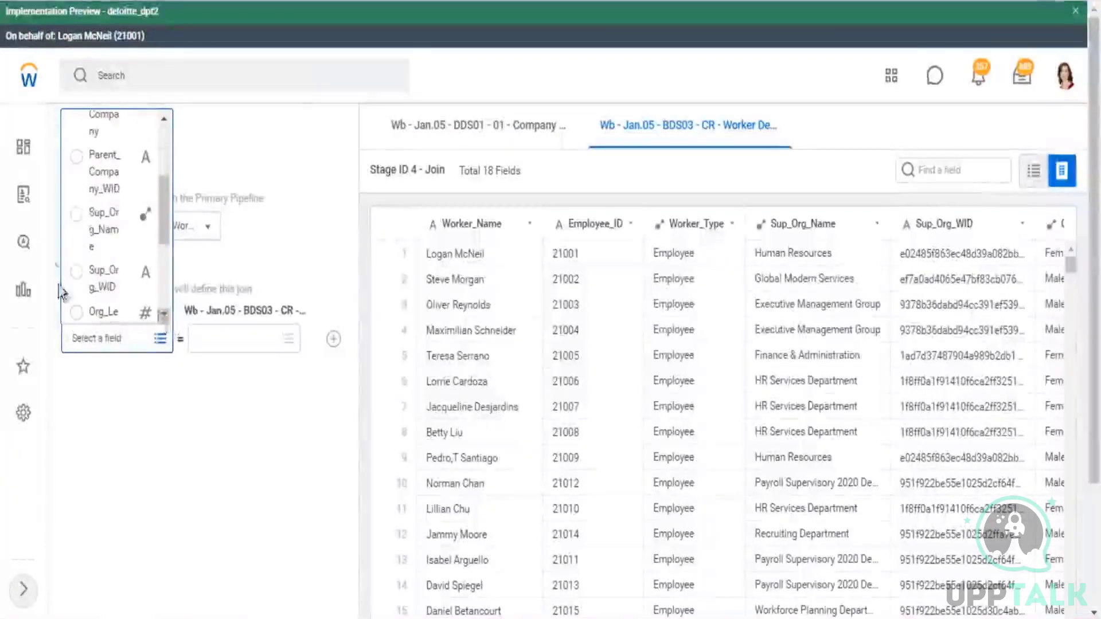
pyautogui.click(77, 214)
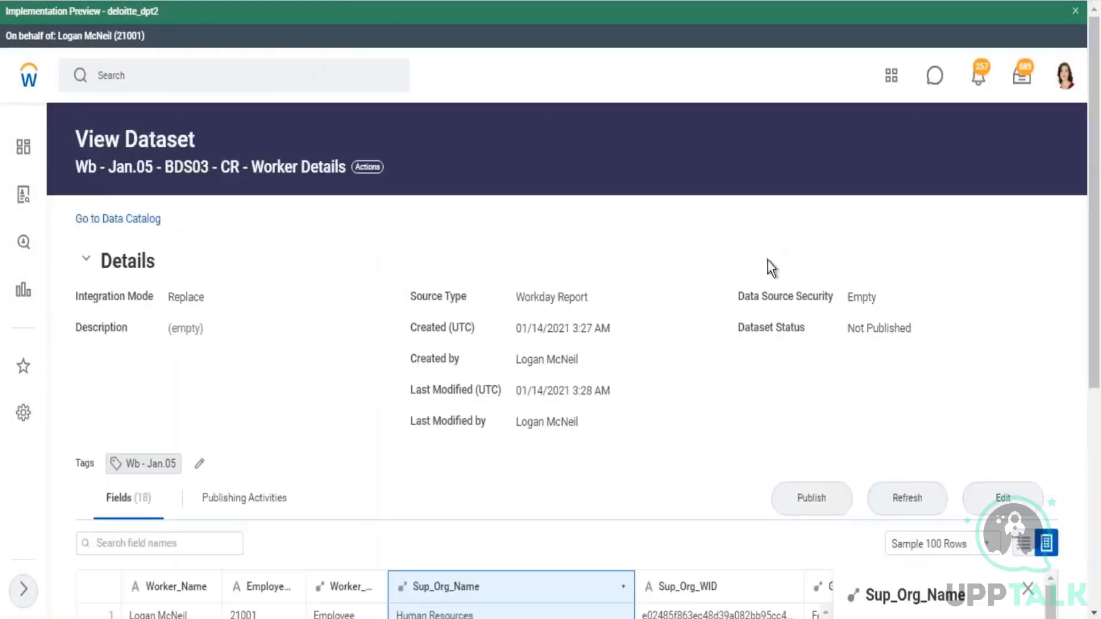
pyautogui.scroll(-5, 665, 417)
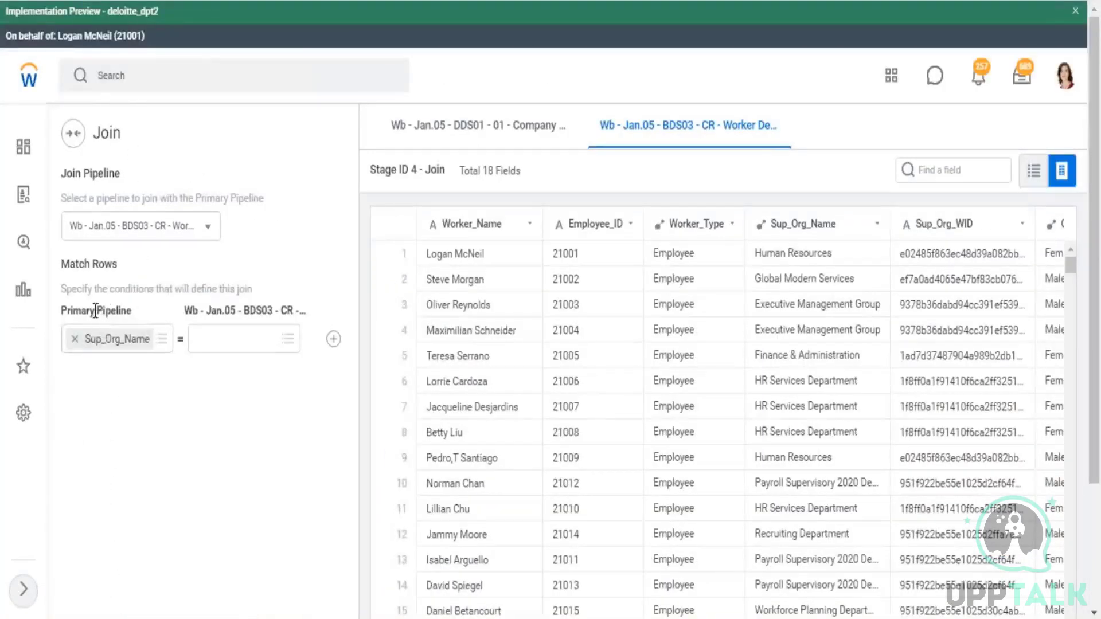
pyautogui.moveTo(106, 311); pyautogui.dragTo(73, 305)
pyautogui.click(286, 340)
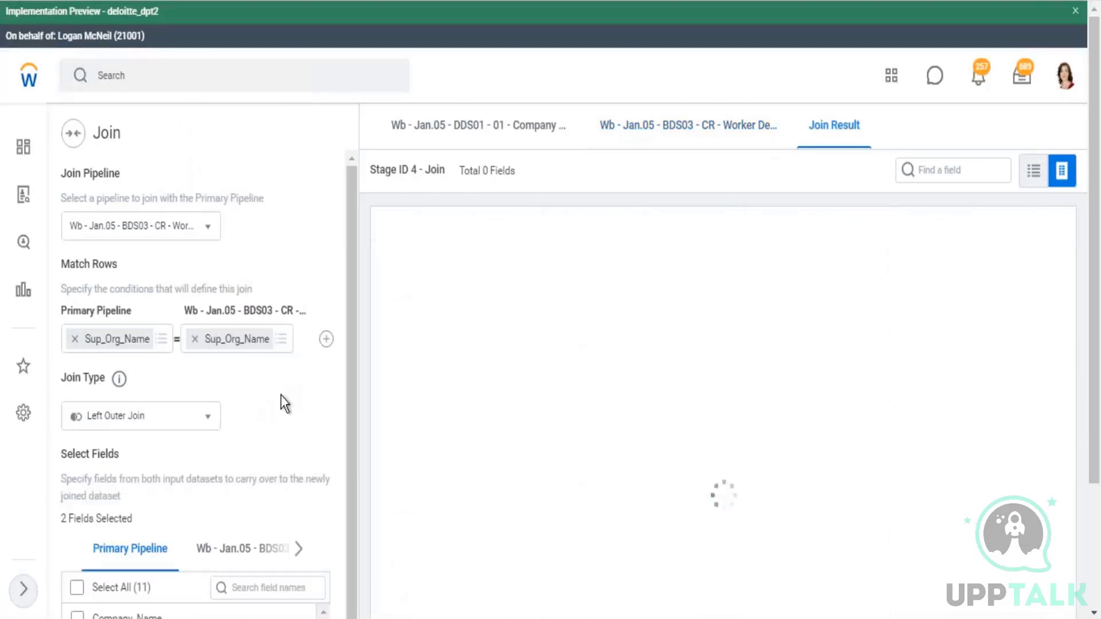
pyautogui.tripleClick(270, 313)
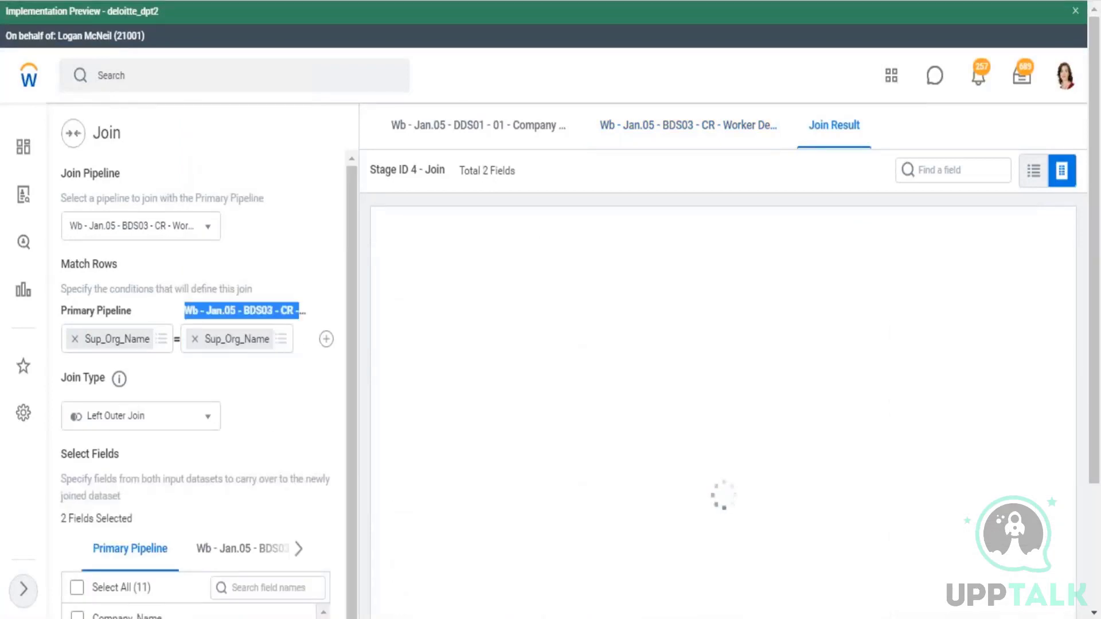
# Check Sup_Org_WID in the BDS03 dataset and add a second match condition joining Sup_Org_WID of the primary pipeline to Sup_Org_WID of Worker Details
pyautogui.click(325, 339)
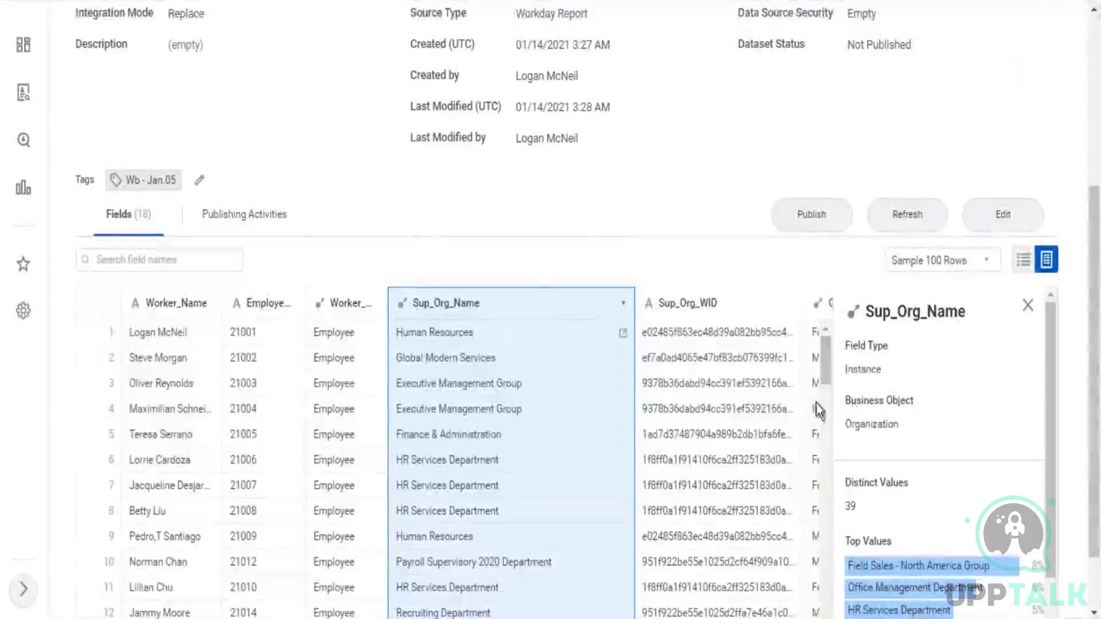
pyautogui.moveTo(645, 337); pyautogui.dragTo(785, 338)
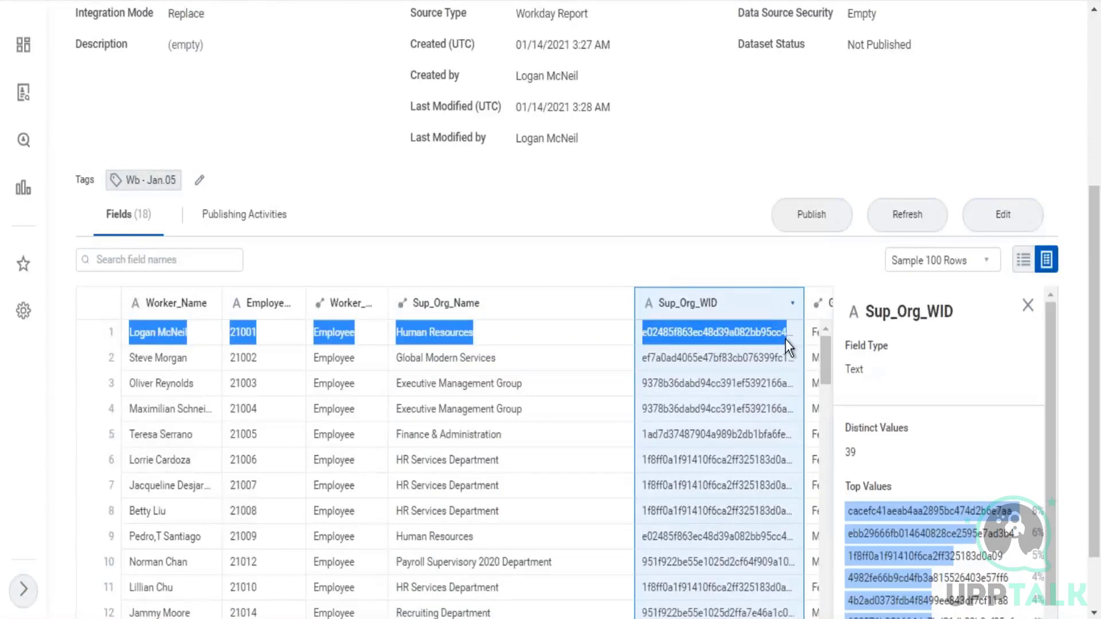
pyautogui.click(741, 129)
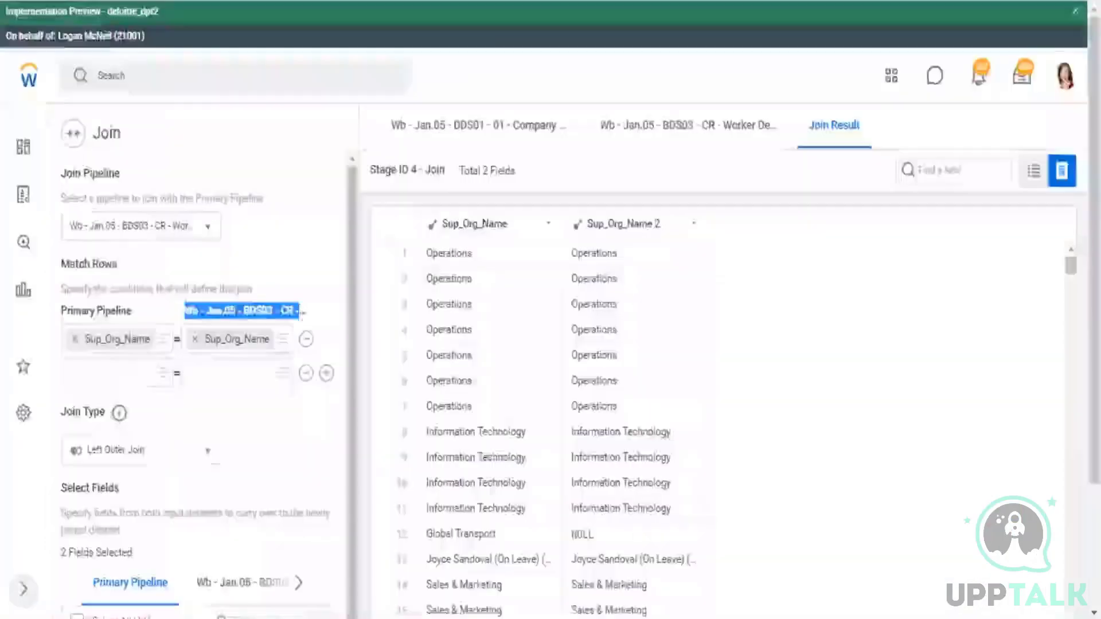
pyautogui.click(90, 382)
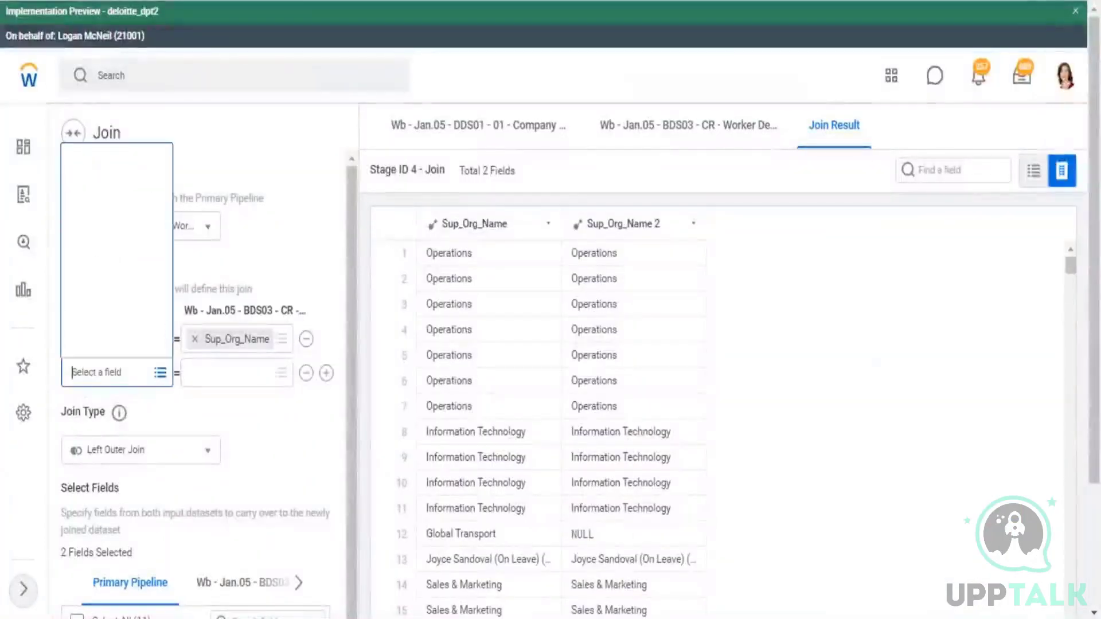
pyautogui.scroll(-3, 163, 358)
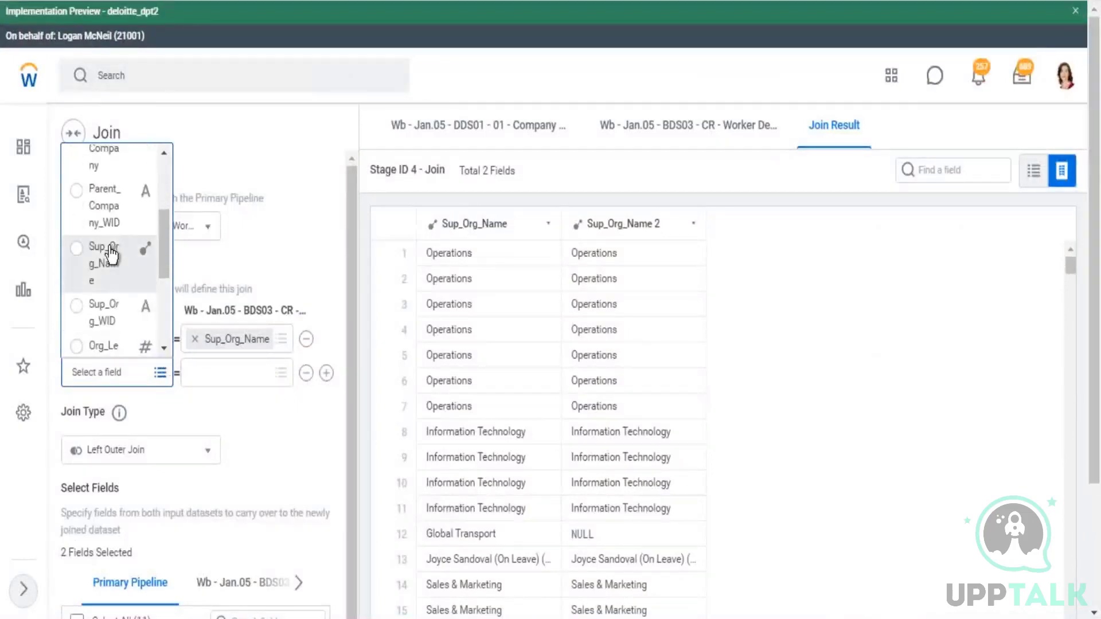
pyautogui.click(99, 312)
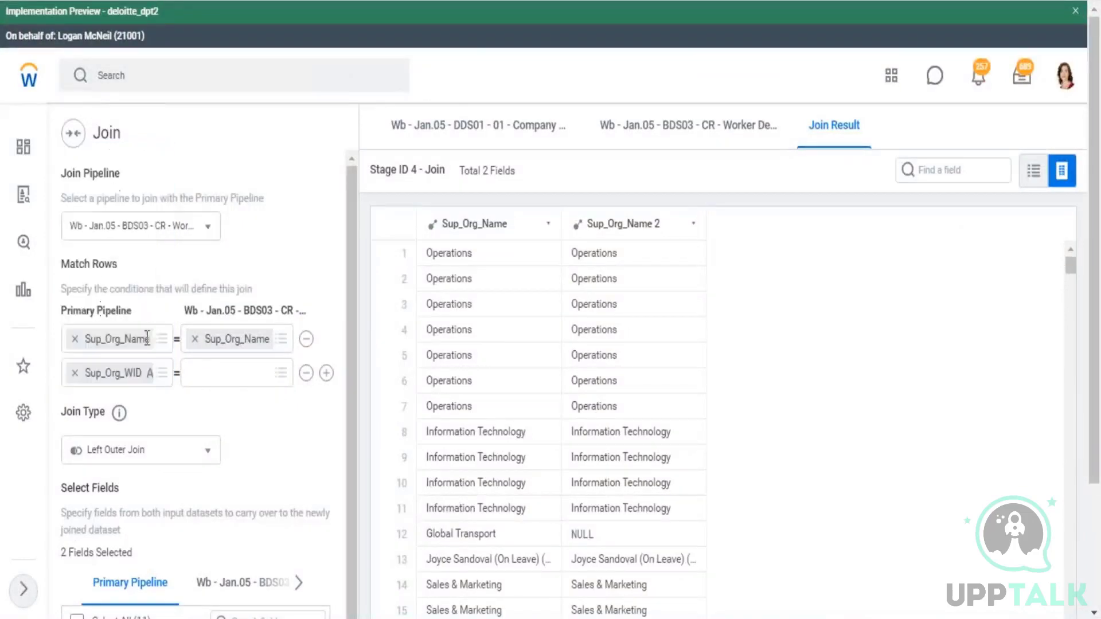
pyautogui.click(281, 376)
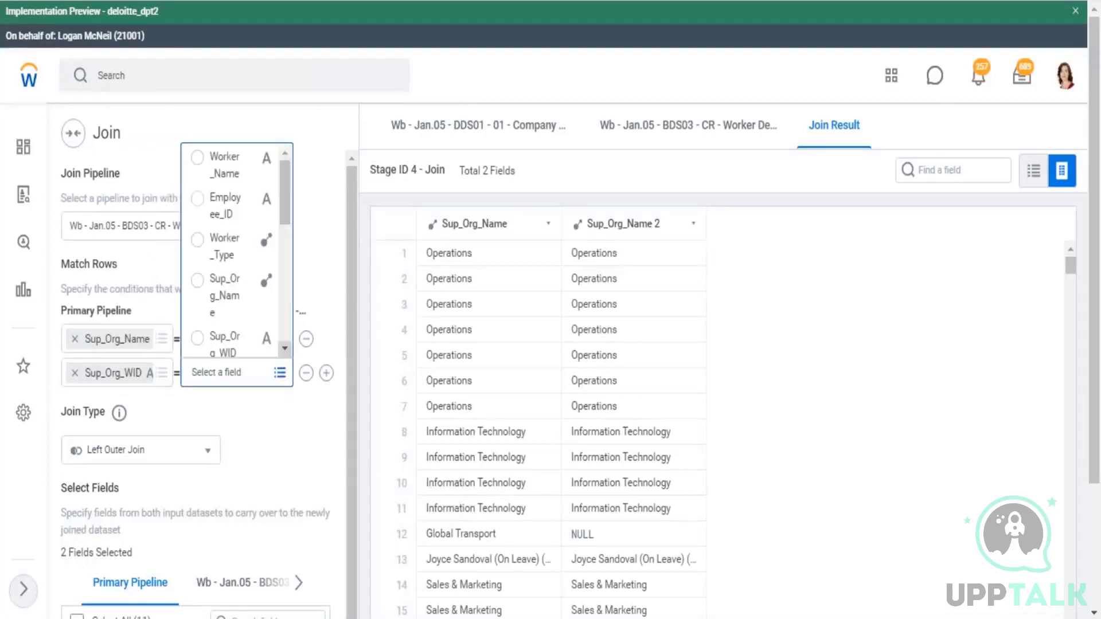
pyautogui.scroll(-2, 286, 352)
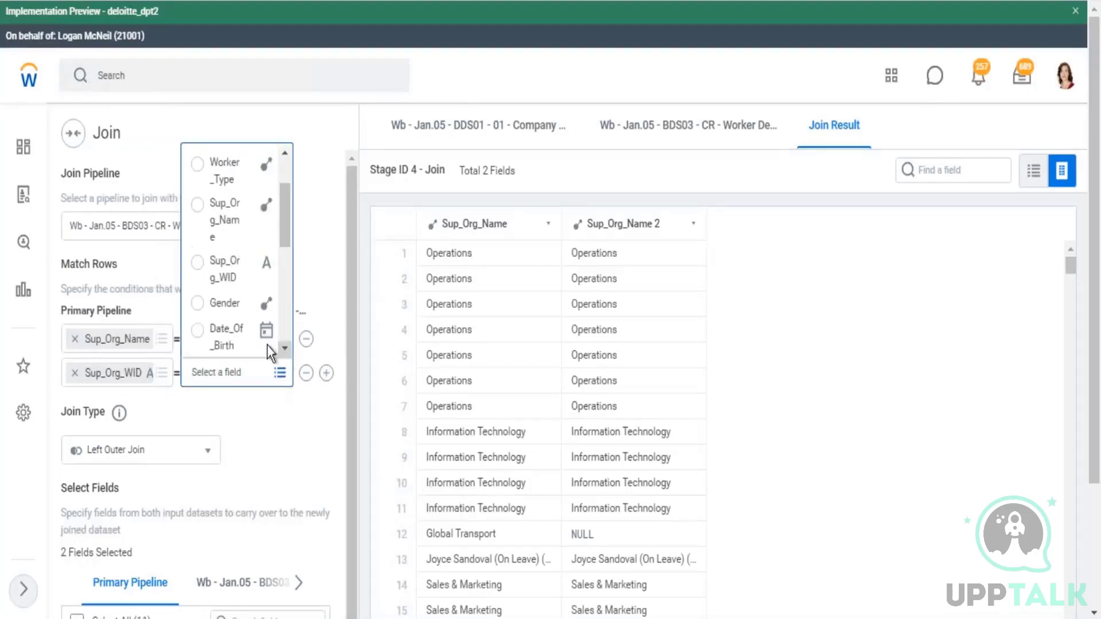
pyautogui.click(229, 268)
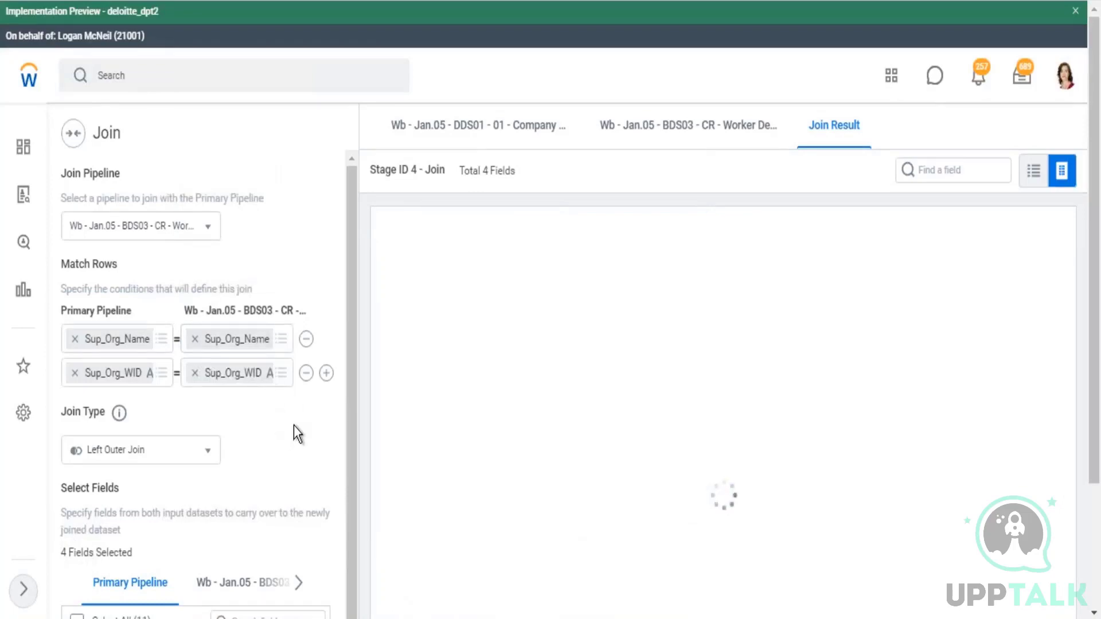
# Include all 11 fields of the primary pipeline in the joined dataset
pyautogui.scroll(-1, 291, 253)
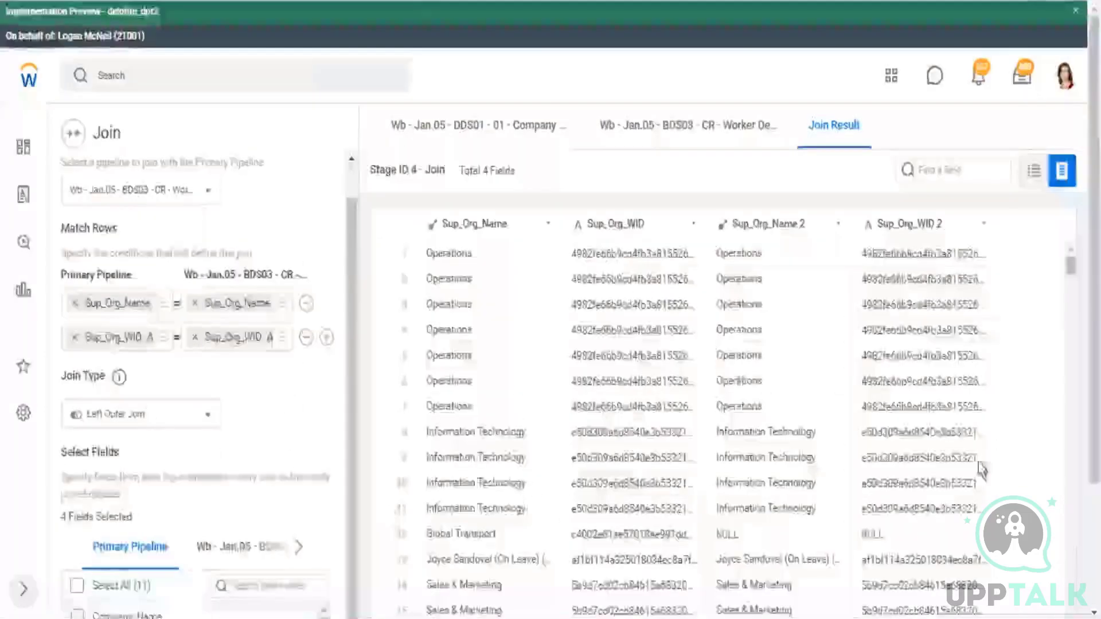
pyautogui.scroll(-3, 1096, 573)
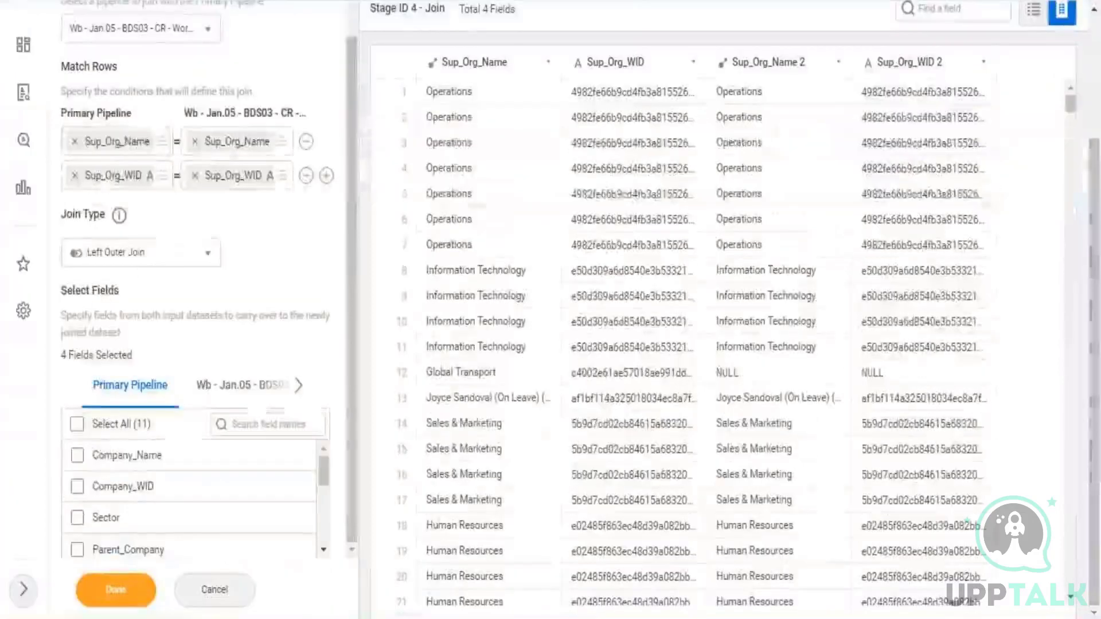
pyautogui.click(77, 425)
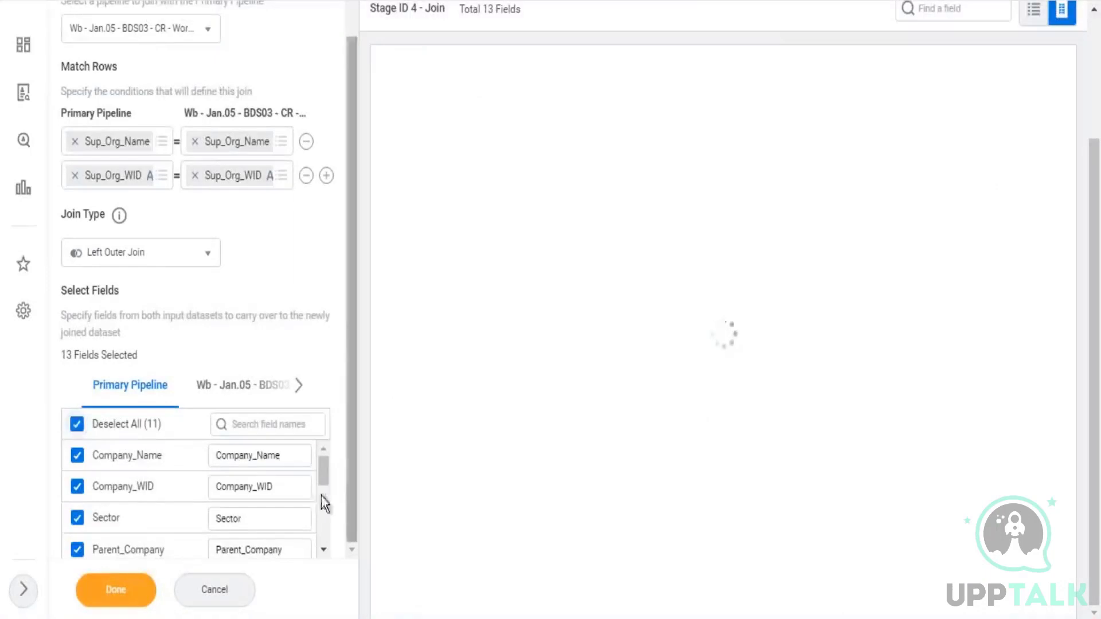
pyautogui.scroll(-1, 319, 518)
pyautogui.moveTo(325, 501); pyautogui.dragTo(325, 553)
# Include all BDS03 Worker Details fields except Sup_Org_Name and Sup_Org_WID in the joined dataset and complete the Left Outer Join stage
pyautogui.click(247, 386)
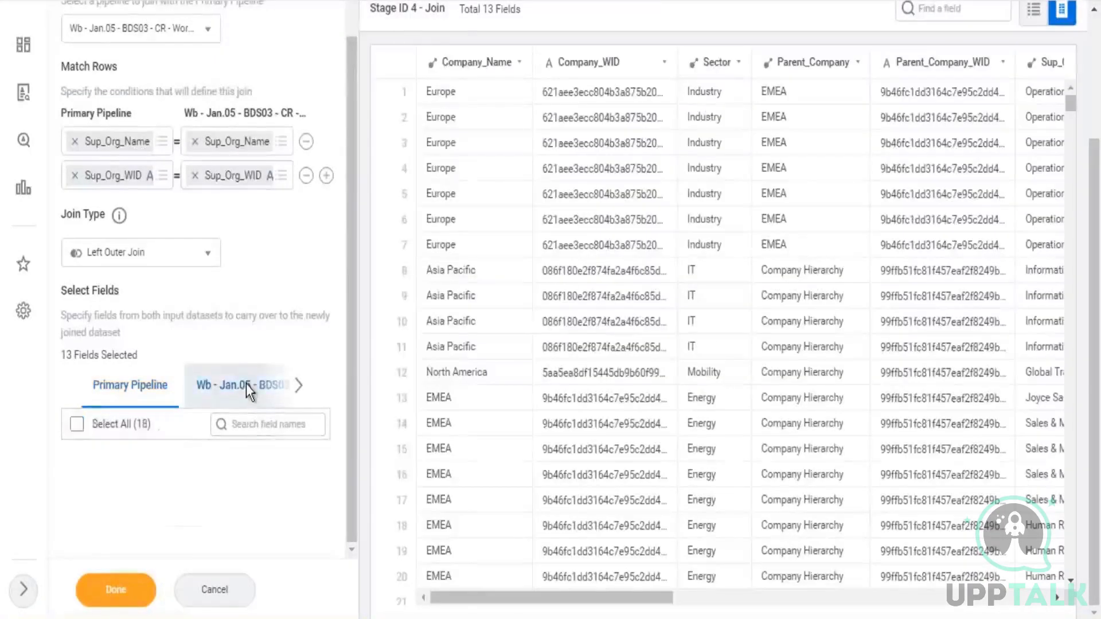
pyautogui.click(78, 424)
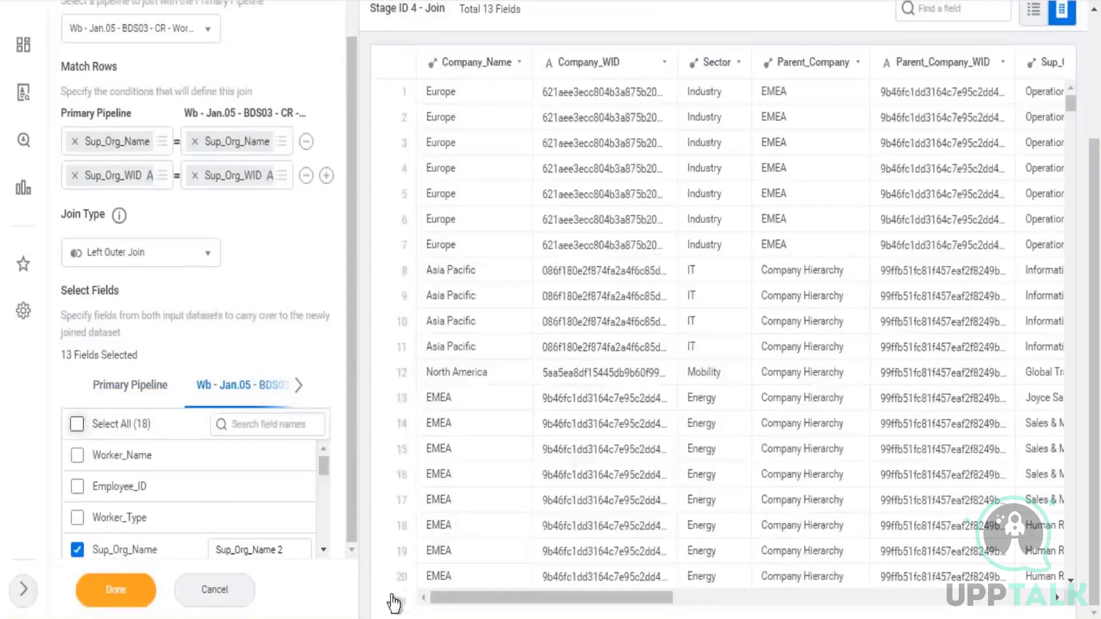
pyautogui.scroll(-2, 321, 552)
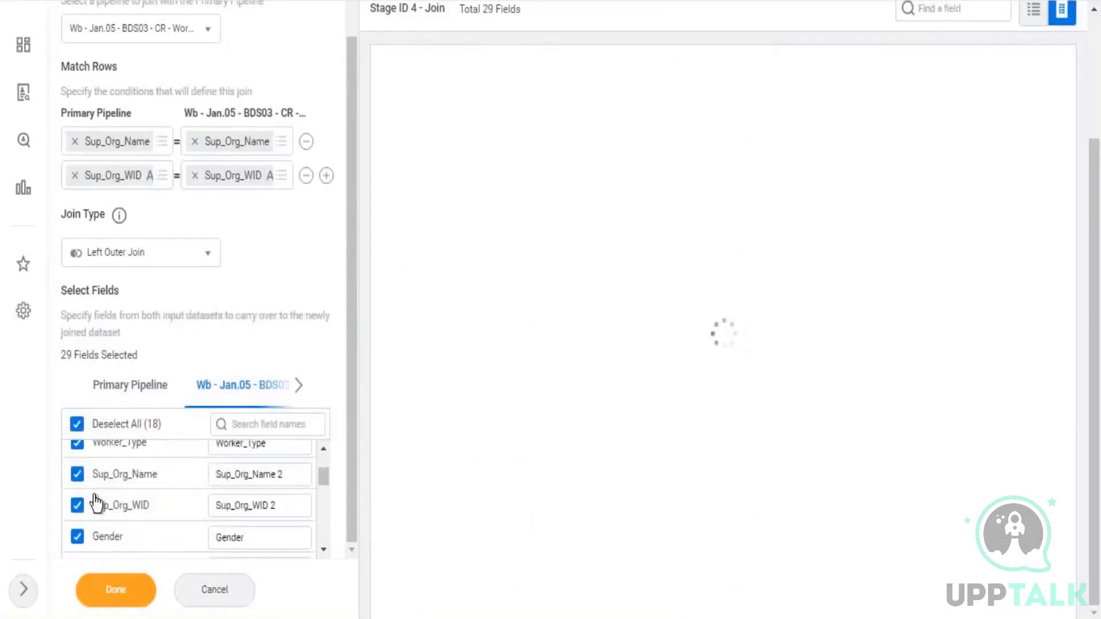
pyautogui.click(78, 475)
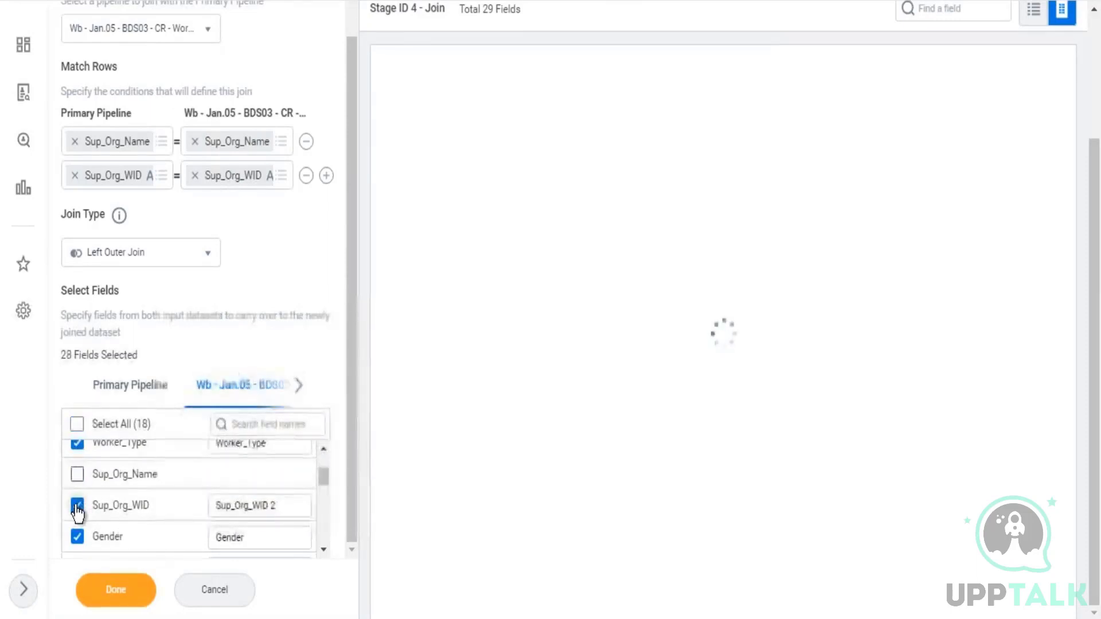
pyautogui.click(77, 507)
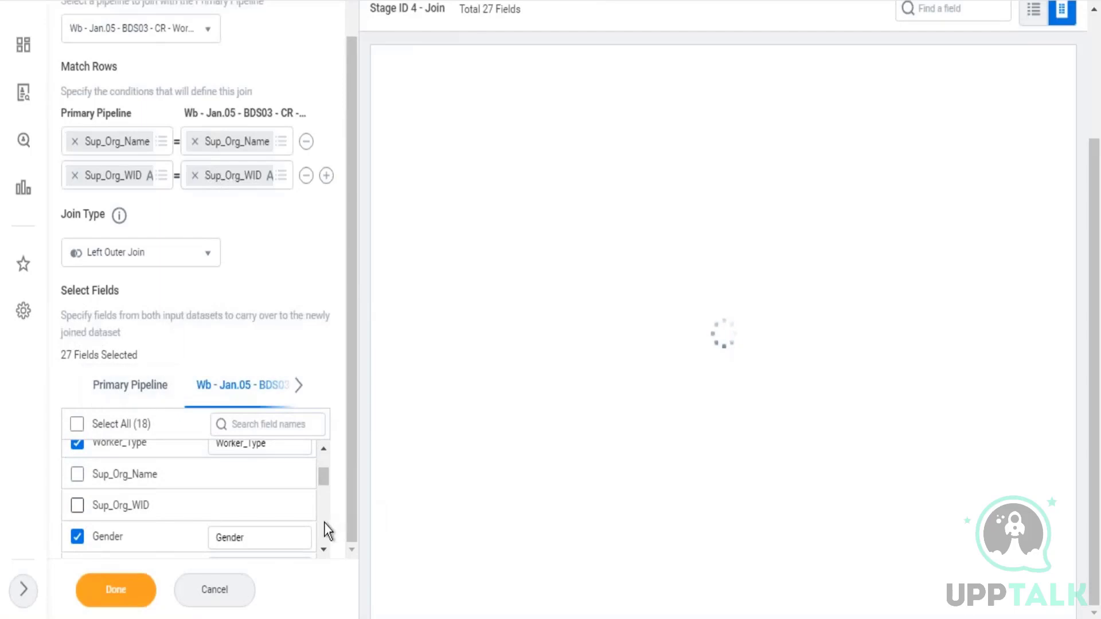
pyautogui.scroll(-3, 325, 528)
pyautogui.scroll(-3, 331, 551)
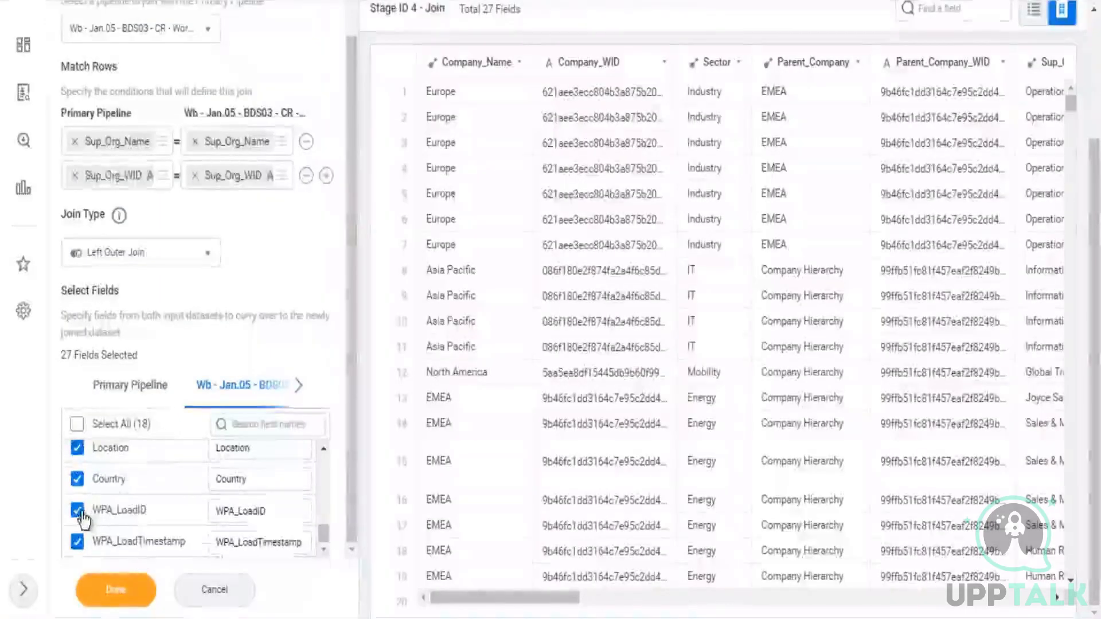
pyautogui.click(106, 590)
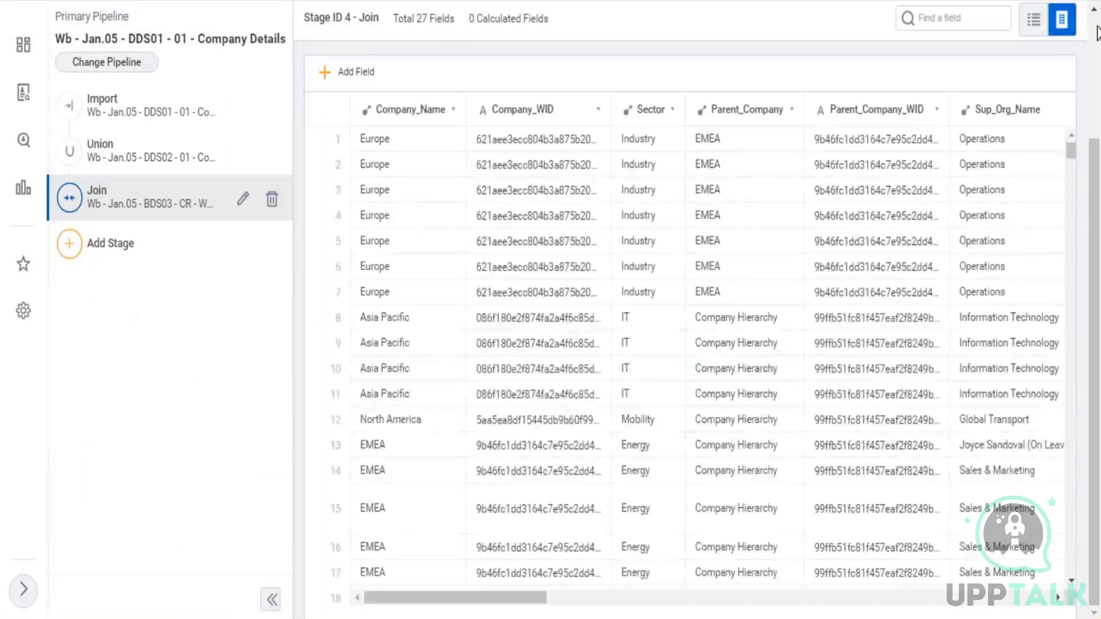
# Examine the DDS03 dataset's pipeline list and the stages of its primary pipeline, DDS01 Company Details
pyautogui.scroll(3, 1086, 29)
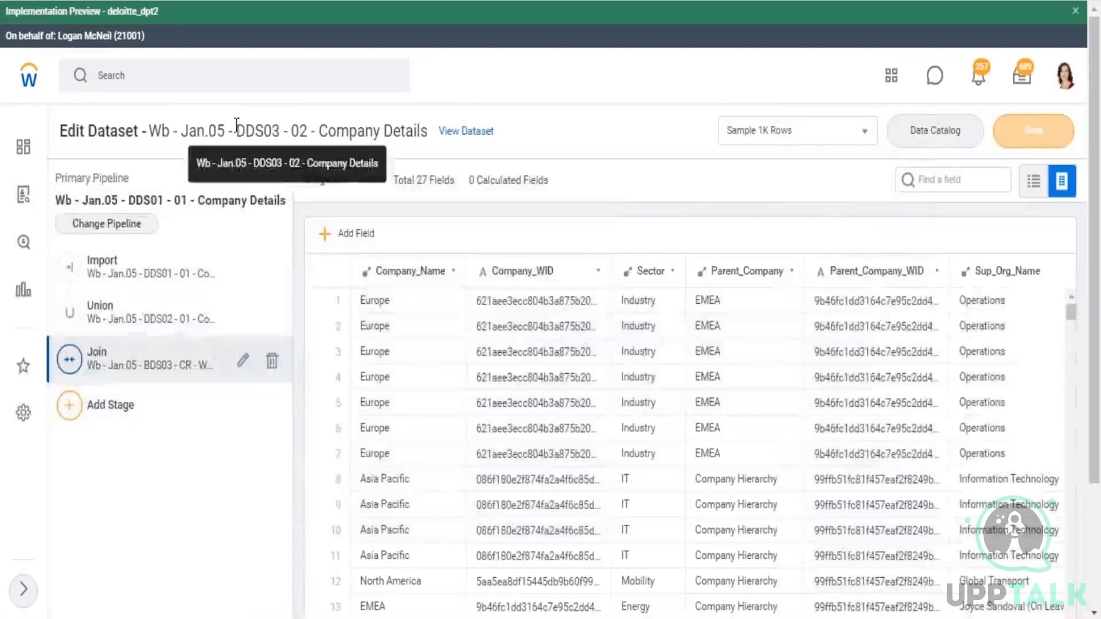
pyautogui.moveTo(236, 130); pyautogui.dragTo(281, 130)
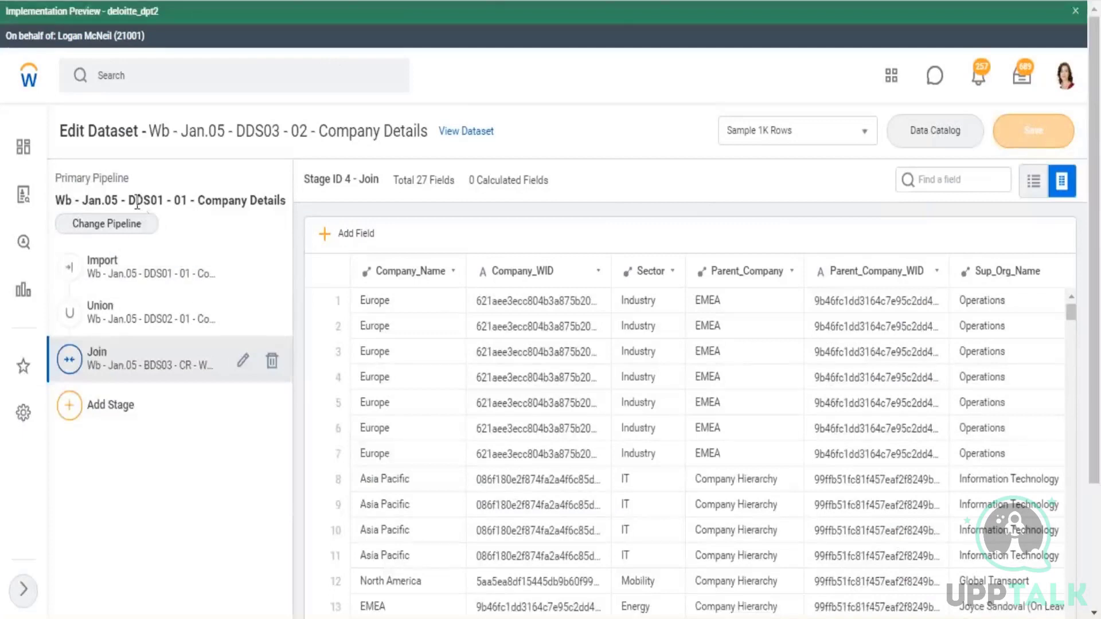
pyautogui.moveTo(135, 201); pyautogui.dragTo(264, 198)
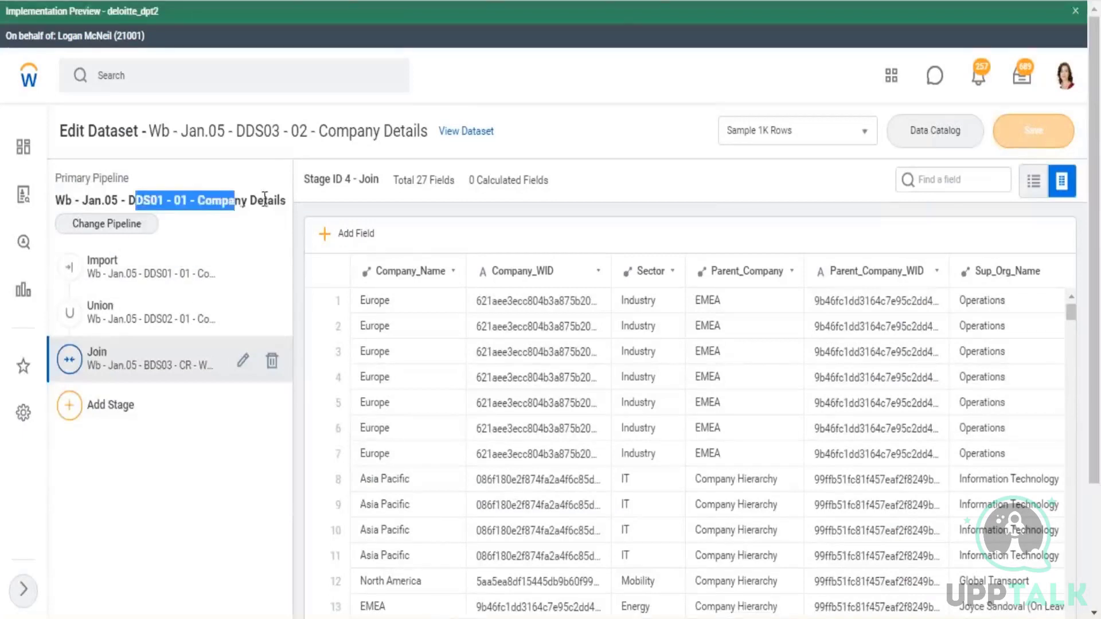
pyautogui.click(107, 225)
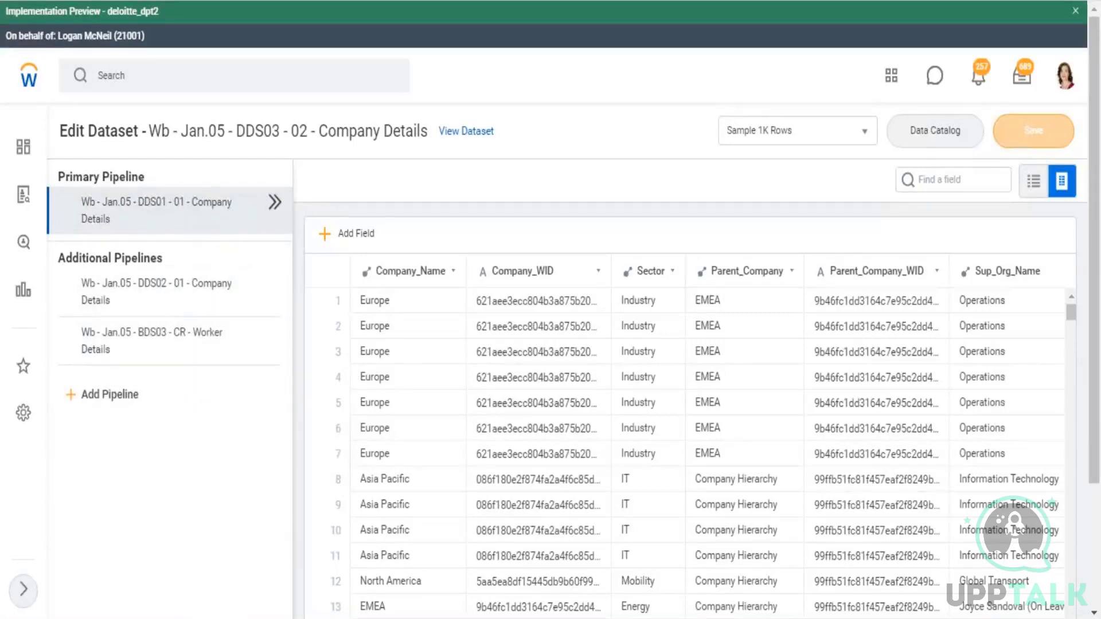
pyautogui.click(274, 202)
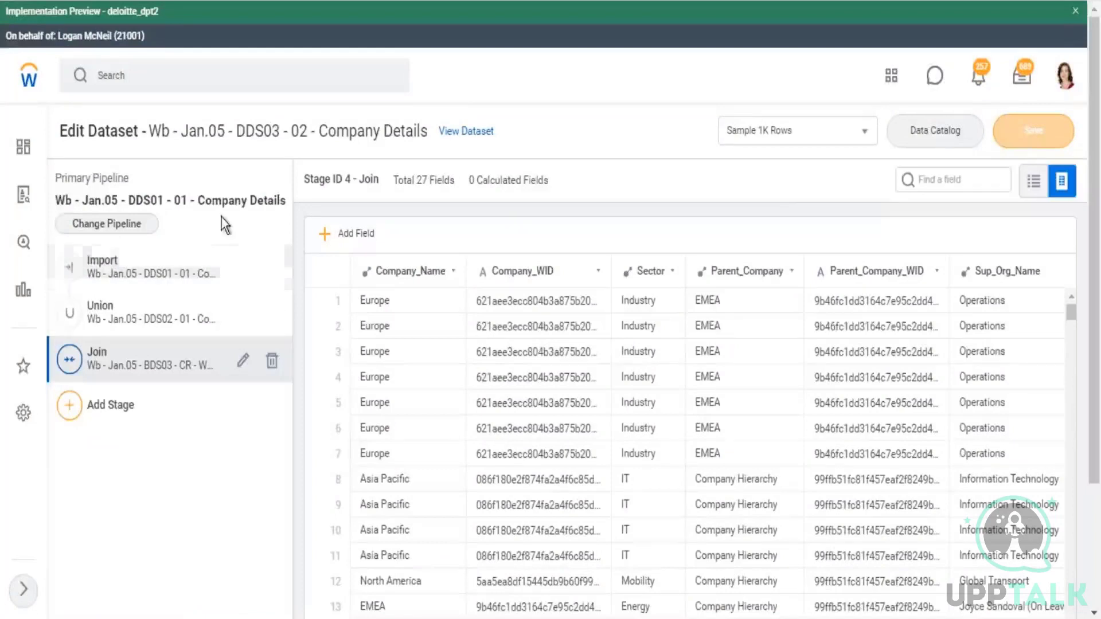
pyautogui.moveTo(206, 200); pyautogui.dragTo(256, 200)
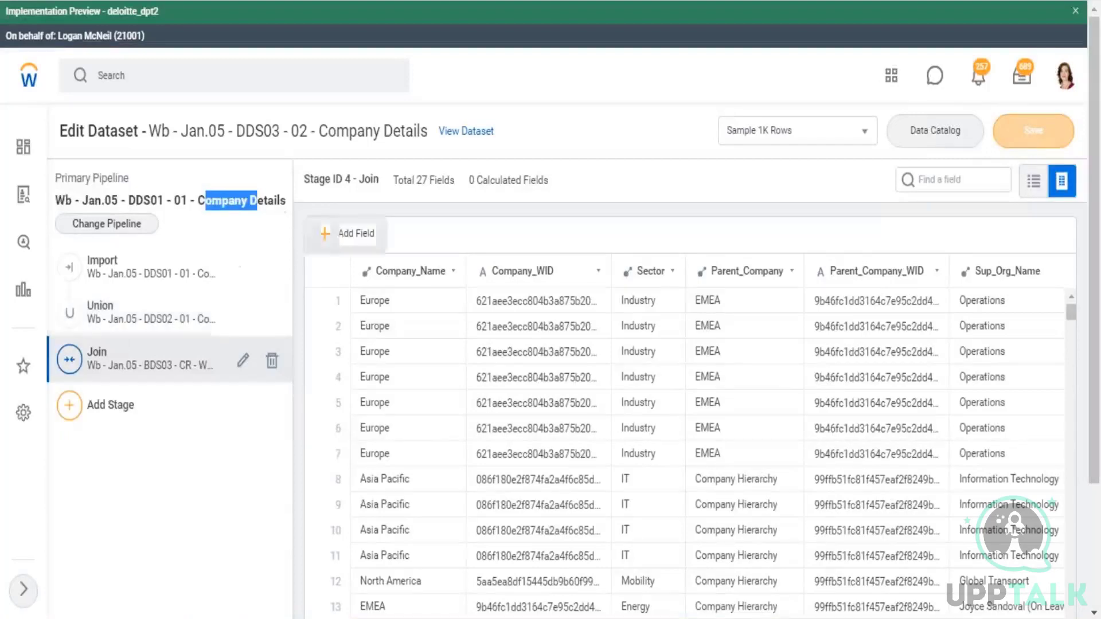
# Examine the stages of the additional pipelines DDS02 Company Details and BDS03 Worker Details, and return to the pipeline list
pyautogui.click(137, 224)
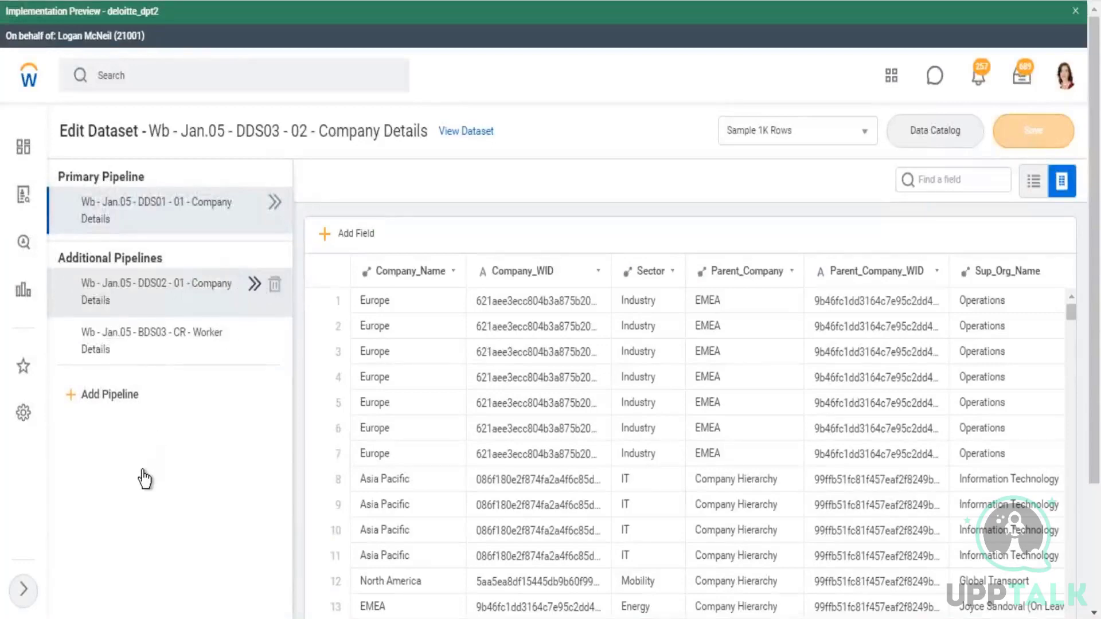
pyautogui.click(255, 284)
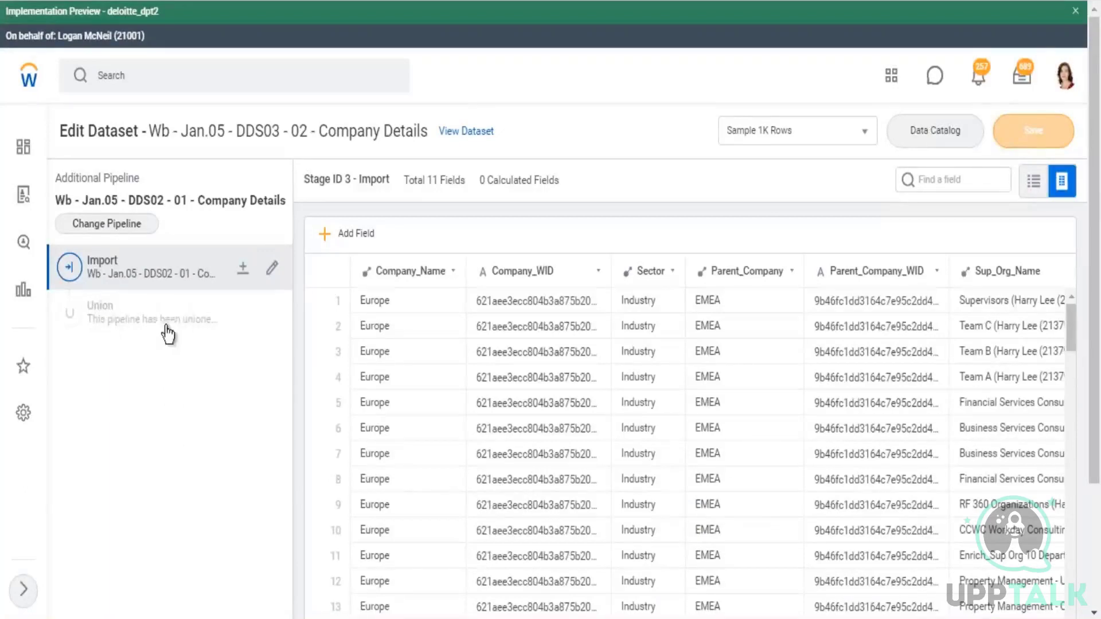
pyautogui.click(130, 225)
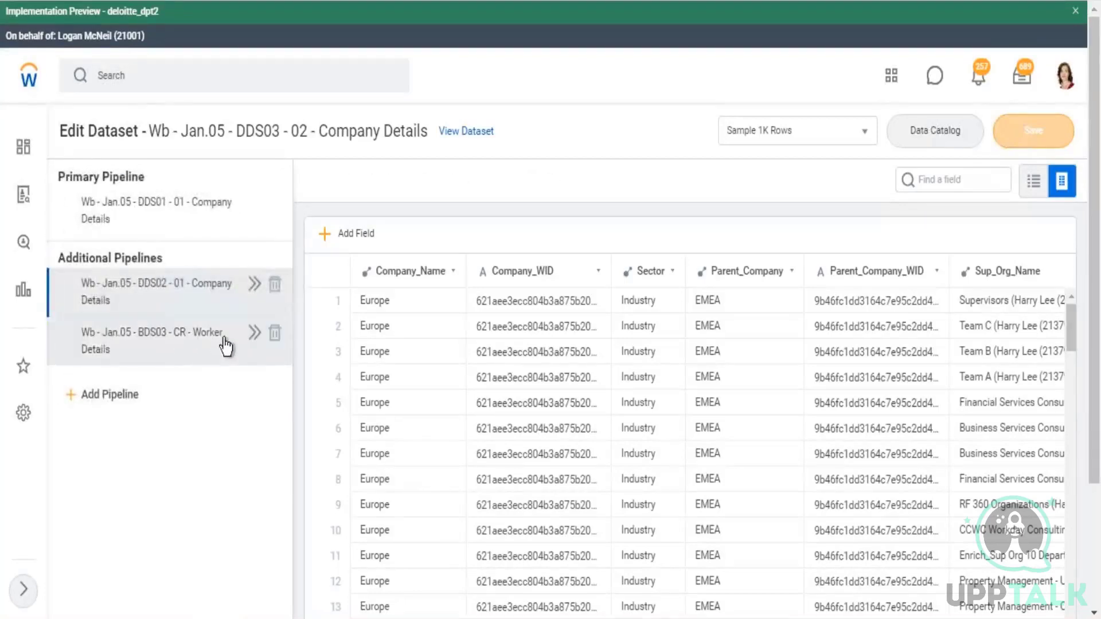
pyautogui.click(100, 335)
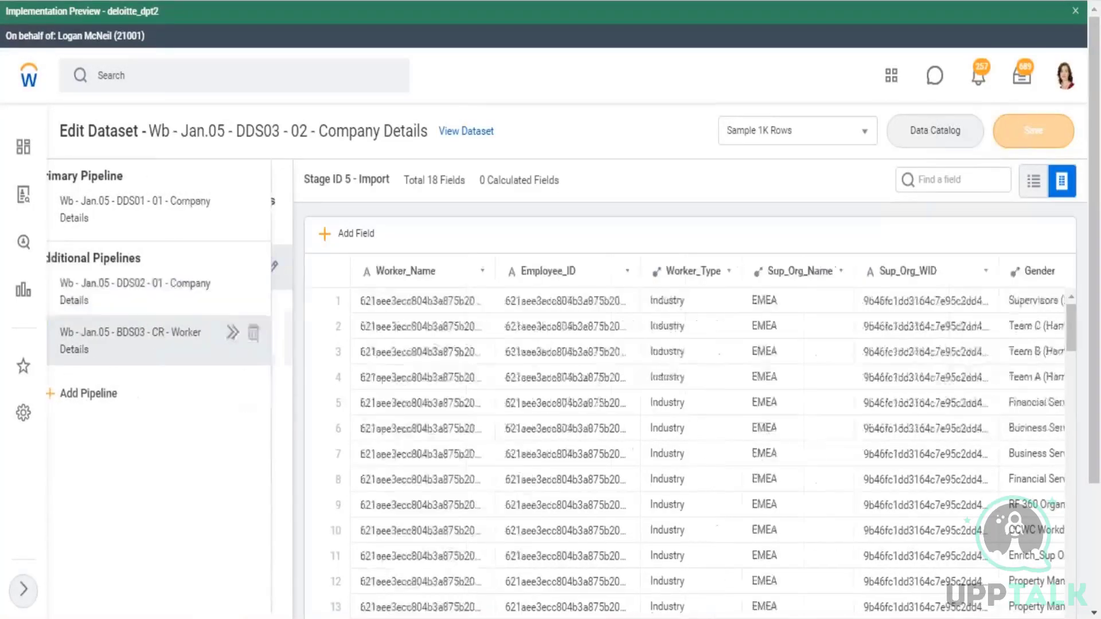
pyautogui.moveTo(92, 315); pyautogui.dragTo(157, 320)
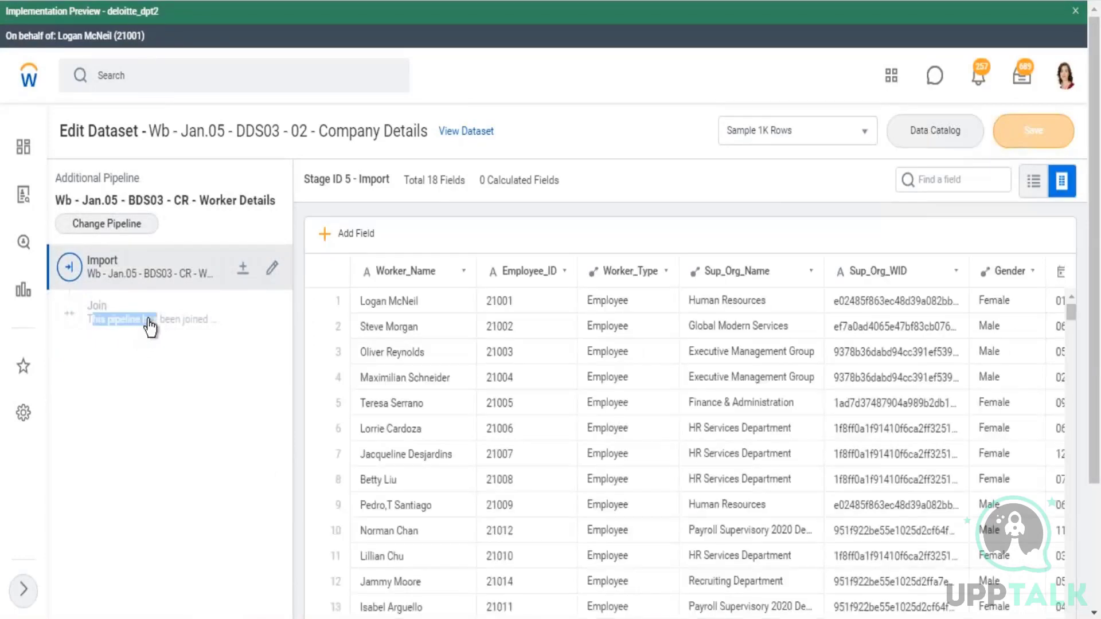
pyautogui.click(172, 360)
pyautogui.click(86, 225)
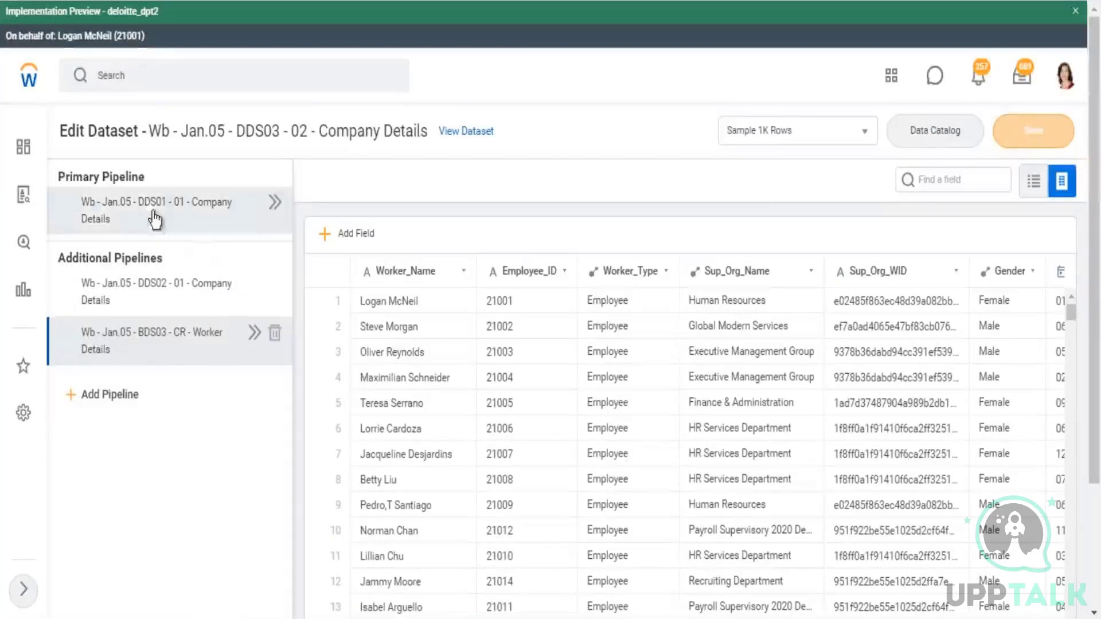